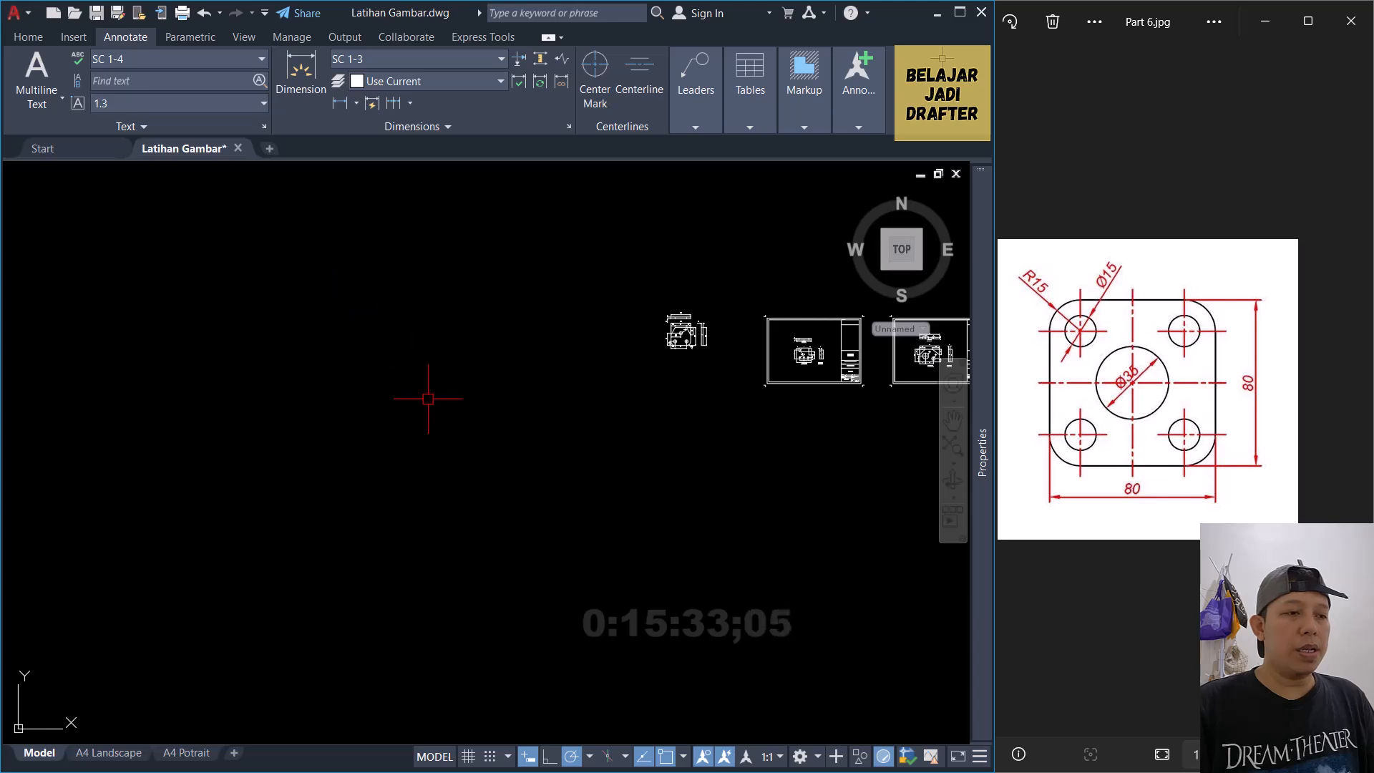
# Step: Draw the 80 by 80 plate outline as a rectangle in the empty space beside the existing drawings
pyautogui.scroll(3, 645, 312)
pyautogui.scroll(-2, 573, 359)
pyautogui.scroll(2, 715, 369)
pyautogui.moveTo(632, 349)
pyautogui.mouseDown(button='middle')
pyautogui.moveTo(551, 352)
pyautogui.moveTo(629, 346)
pyautogui.mouseUp(button='middle')
pyautogui.write('re')
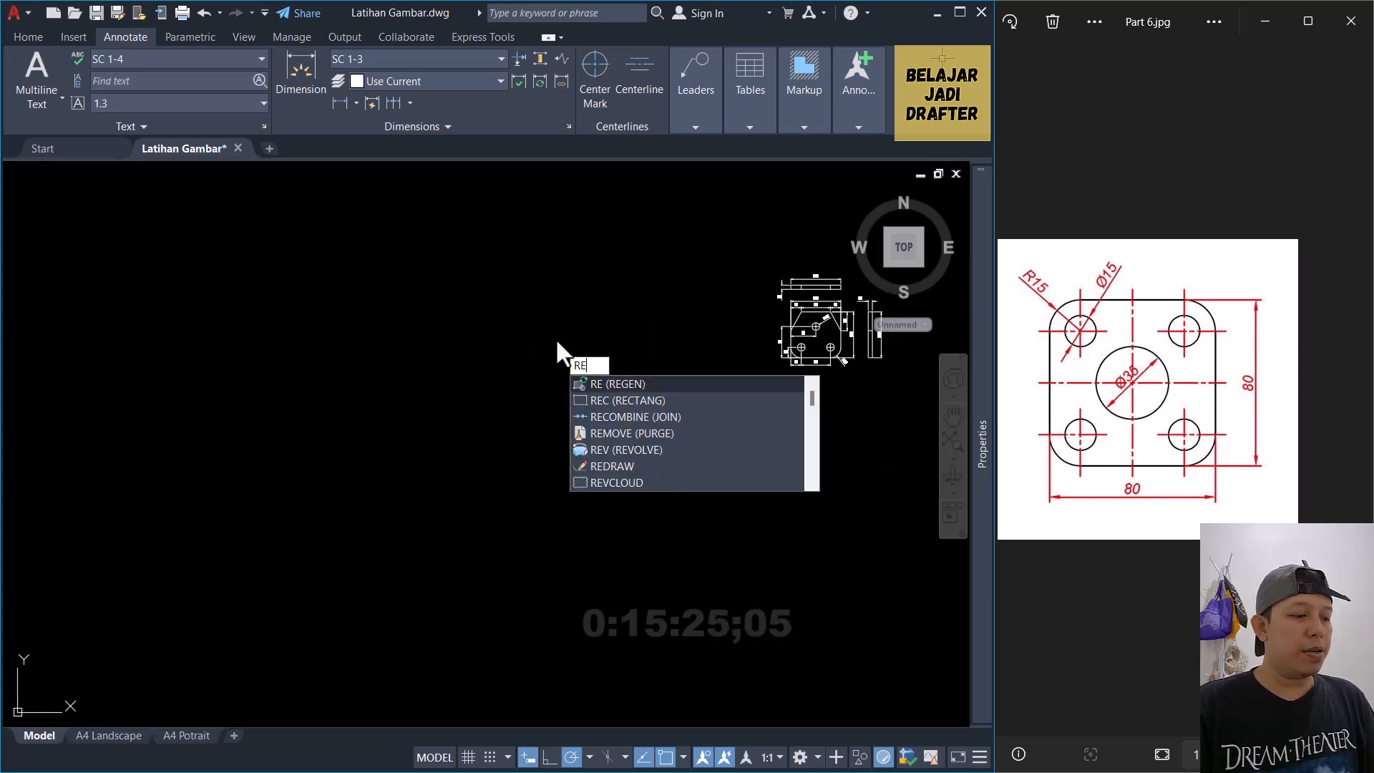
pyautogui.click(605, 399)
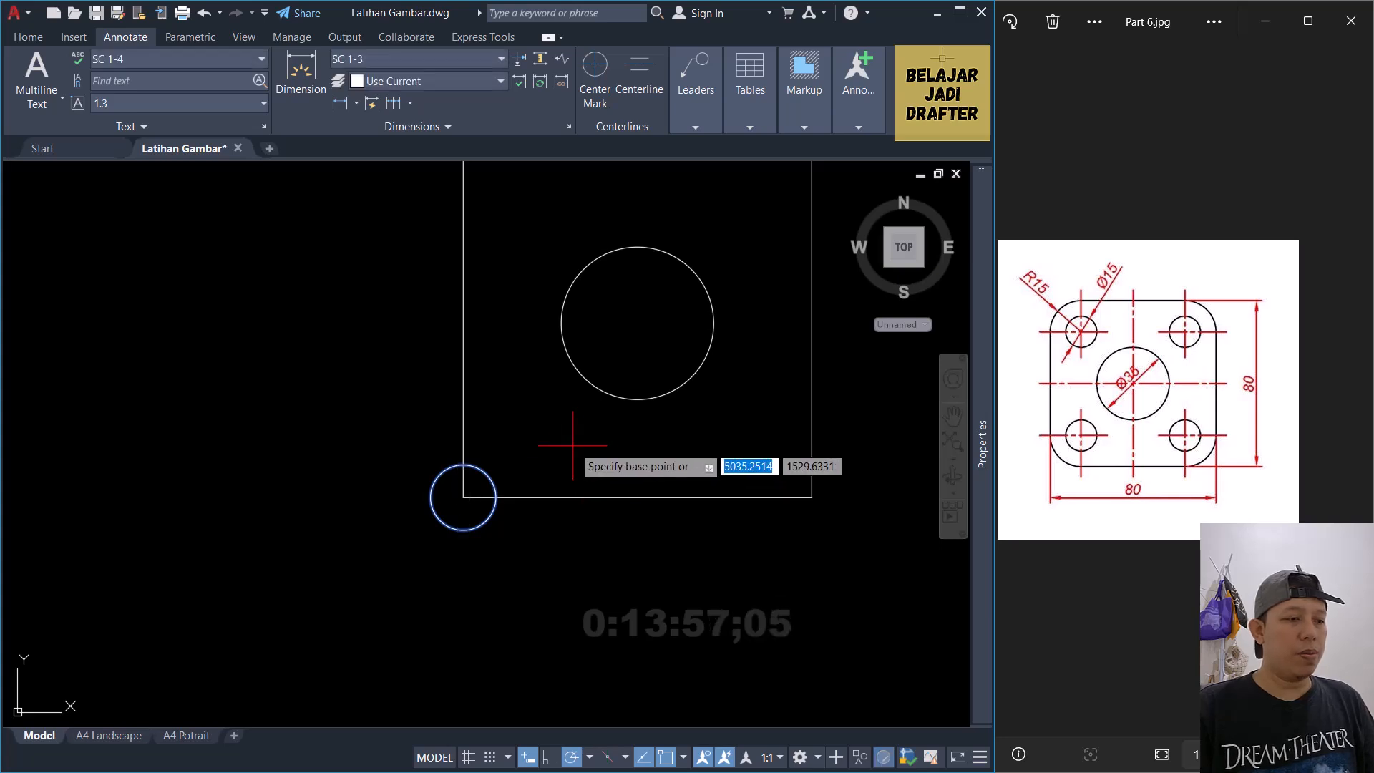
# Step: Move the small corner circle 15 to the right along the plate's lower edge and mirror it about the plate's vertical centreline, keeping the original
pyautogui.write('15')
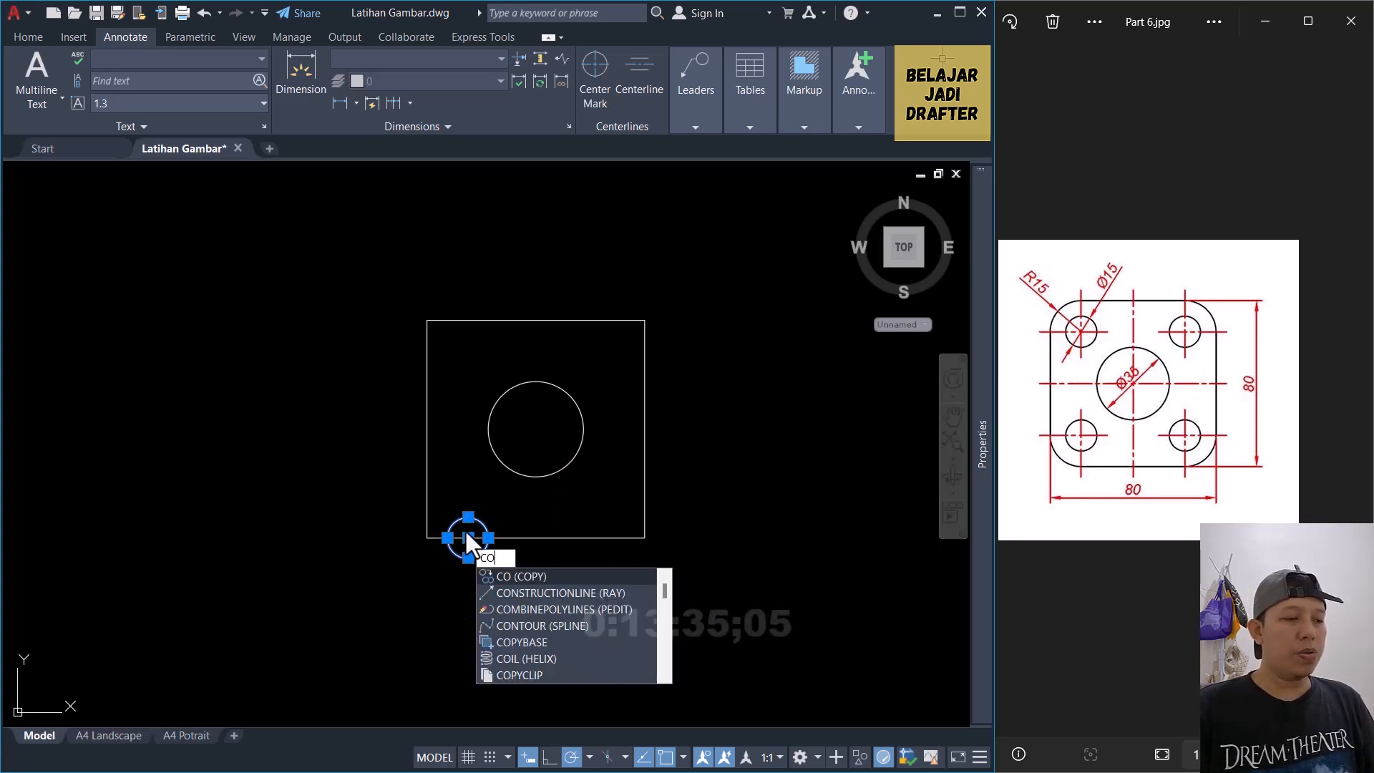
pyautogui.click(518, 590)
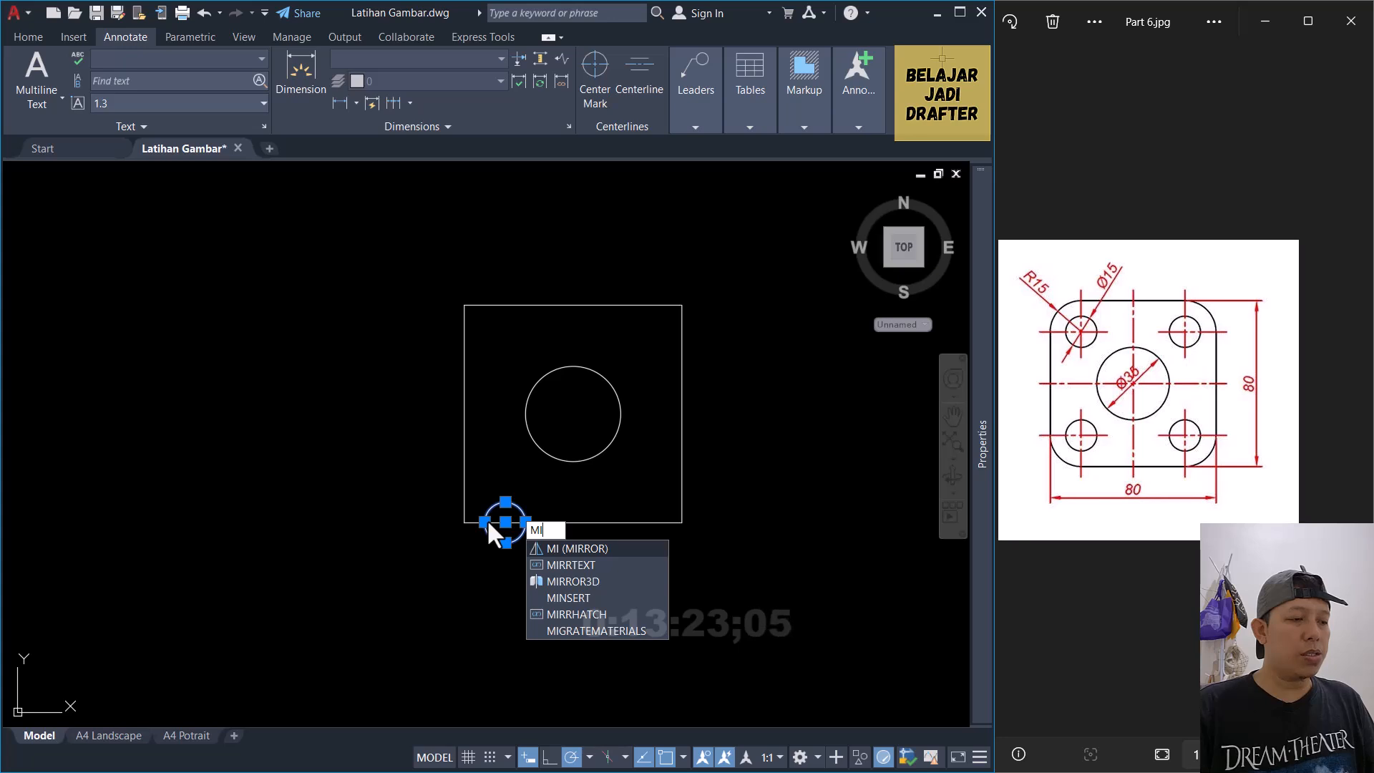
pyautogui.press('Return')
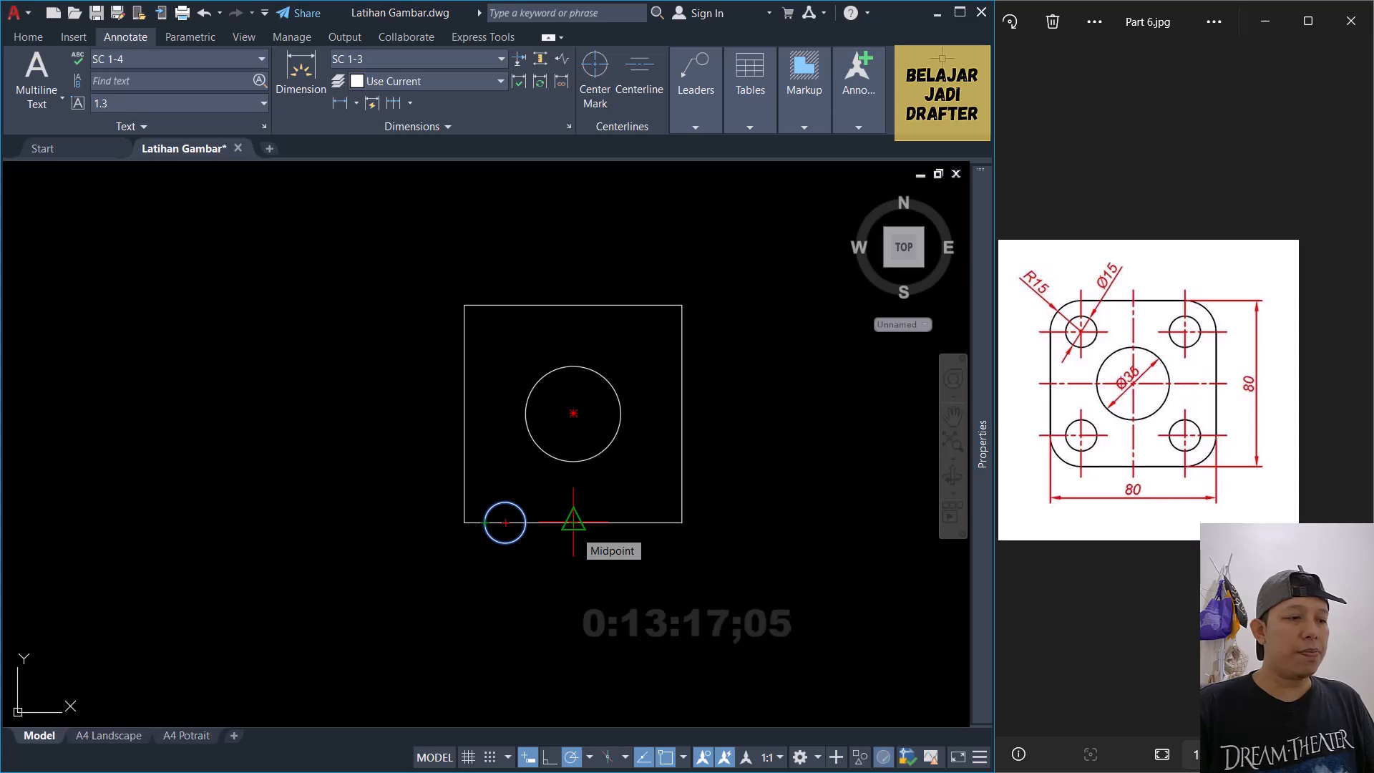
pyautogui.click(573, 521)
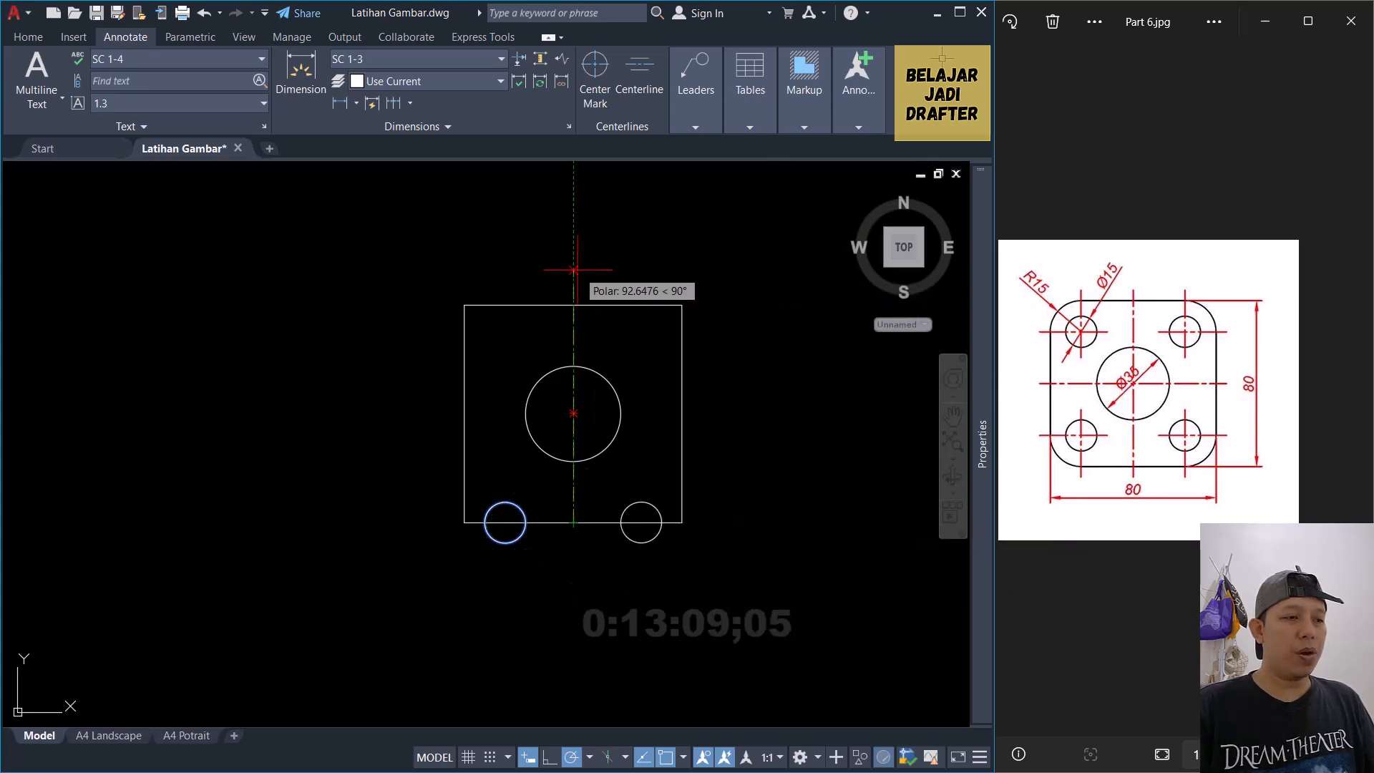
pyautogui.click(573, 269)
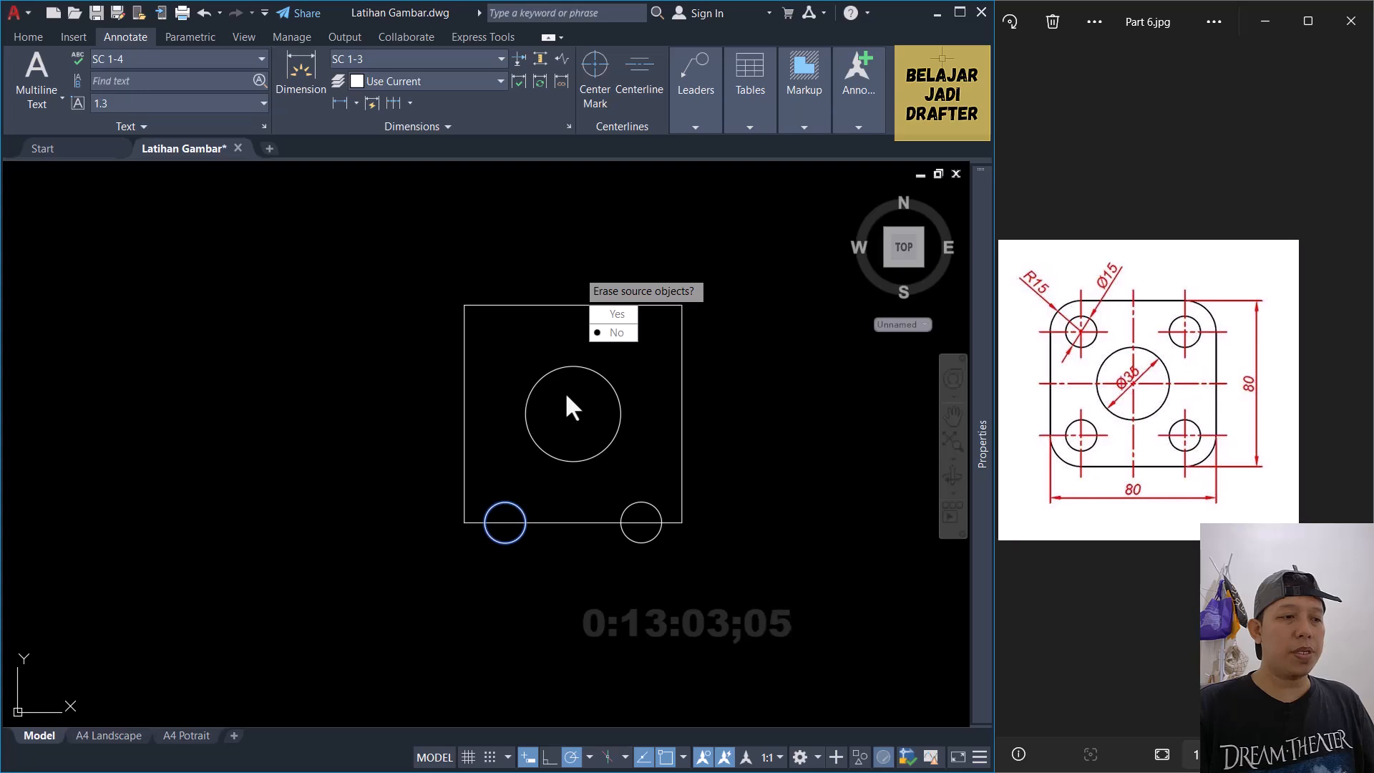
pyautogui.click(609, 333)
# Step: Move both small circles straight up from the plate's lower edge to the lower hole positions of the reference drawing
pyautogui.scroll(2, 541, 501)
pyautogui.click(379, 466)
pyautogui.click(868, 622)
pyautogui.scroll(-2, 614, 452)
pyautogui.write('m')
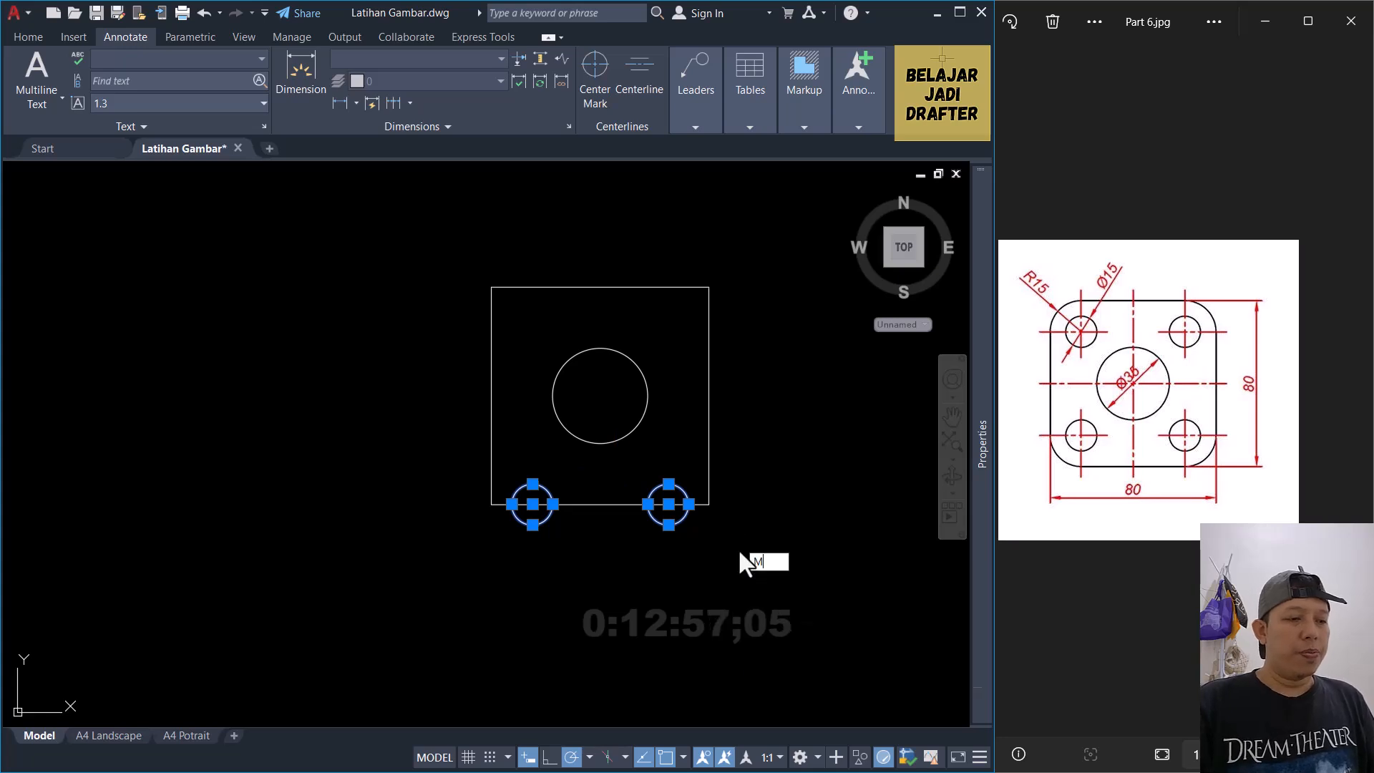
pyautogui.press('Return')
pyautogui.click(769, 586)
pyautogui.click(768, 542)
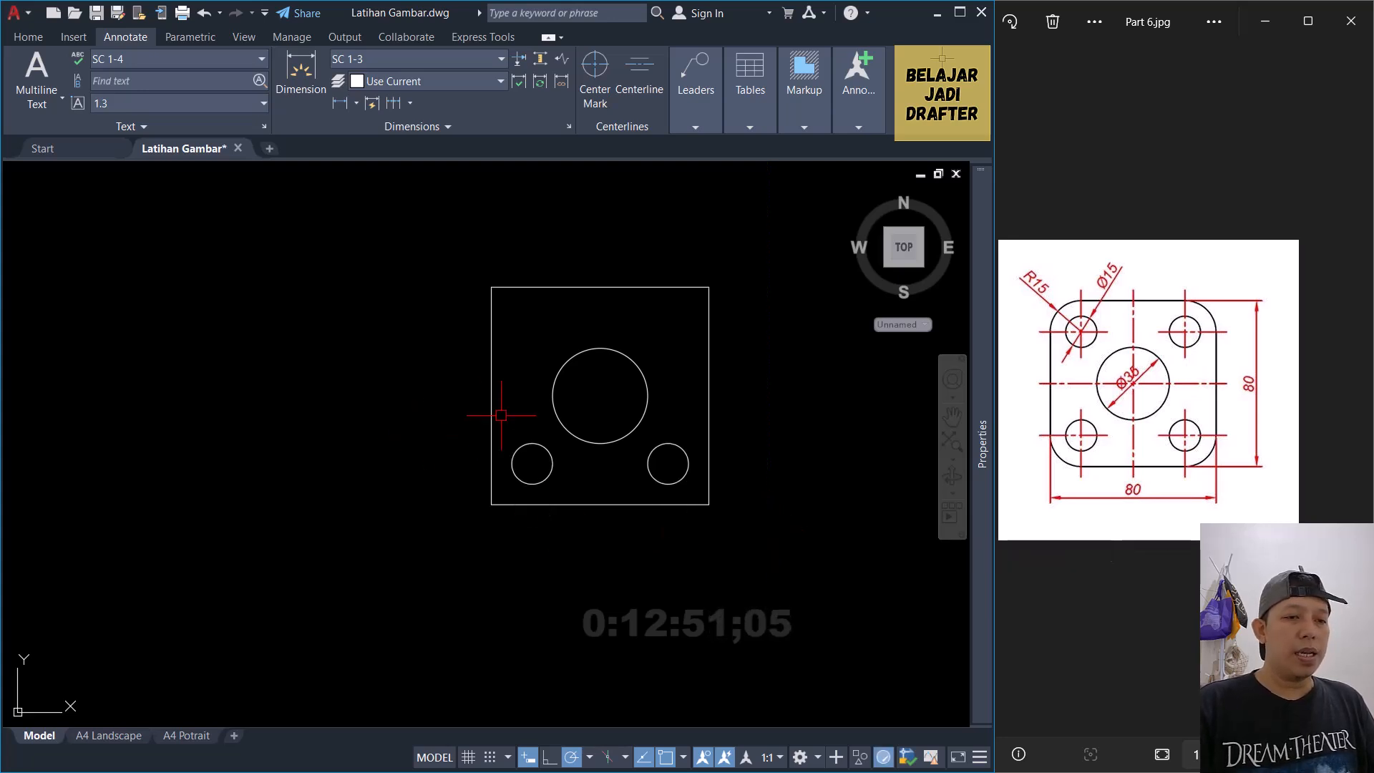
pyautogui.click(456, 427)
pyautogui.click(776, 580)
pyautogui.write('M')
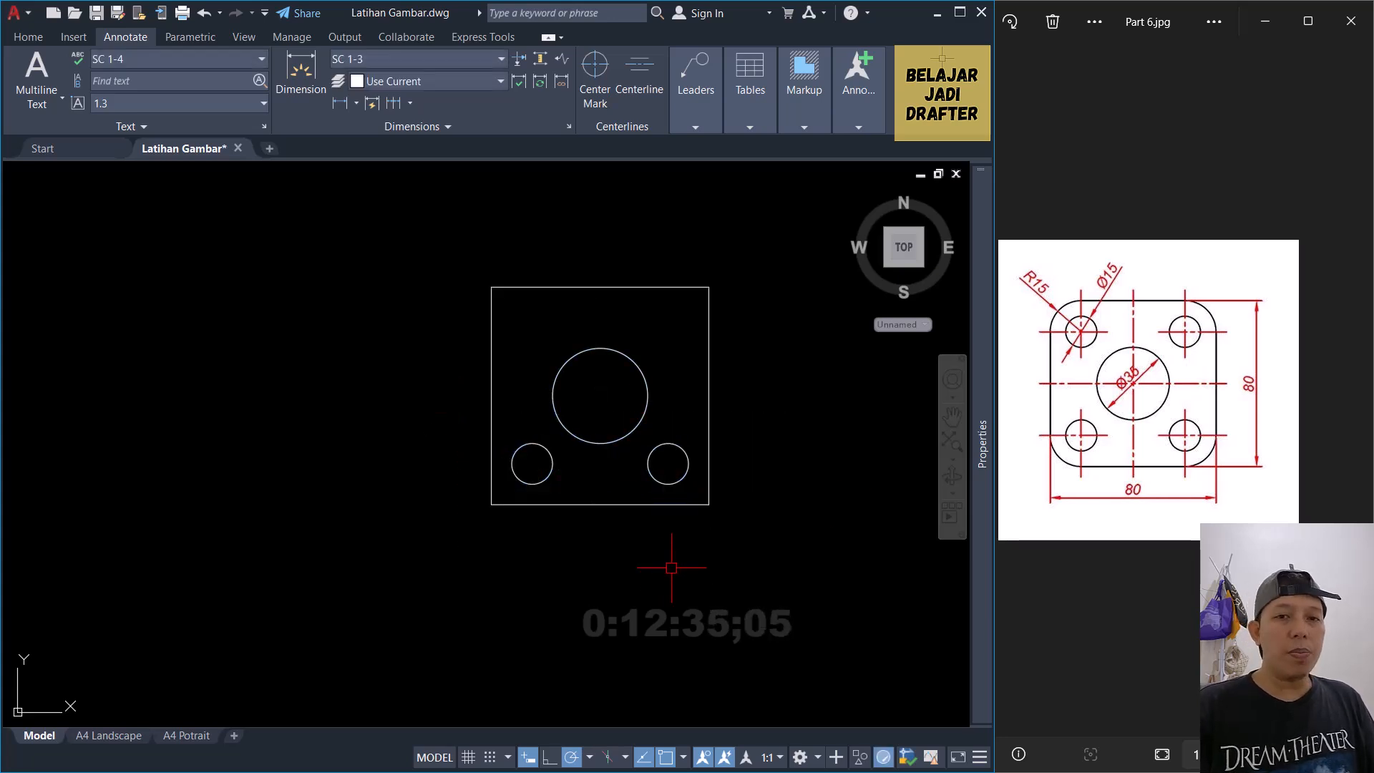
# Step: Mirror the two lower small circles about the horizontal axis through the large circle's centre, keeping the originals
pyautogui.click(392, 392)
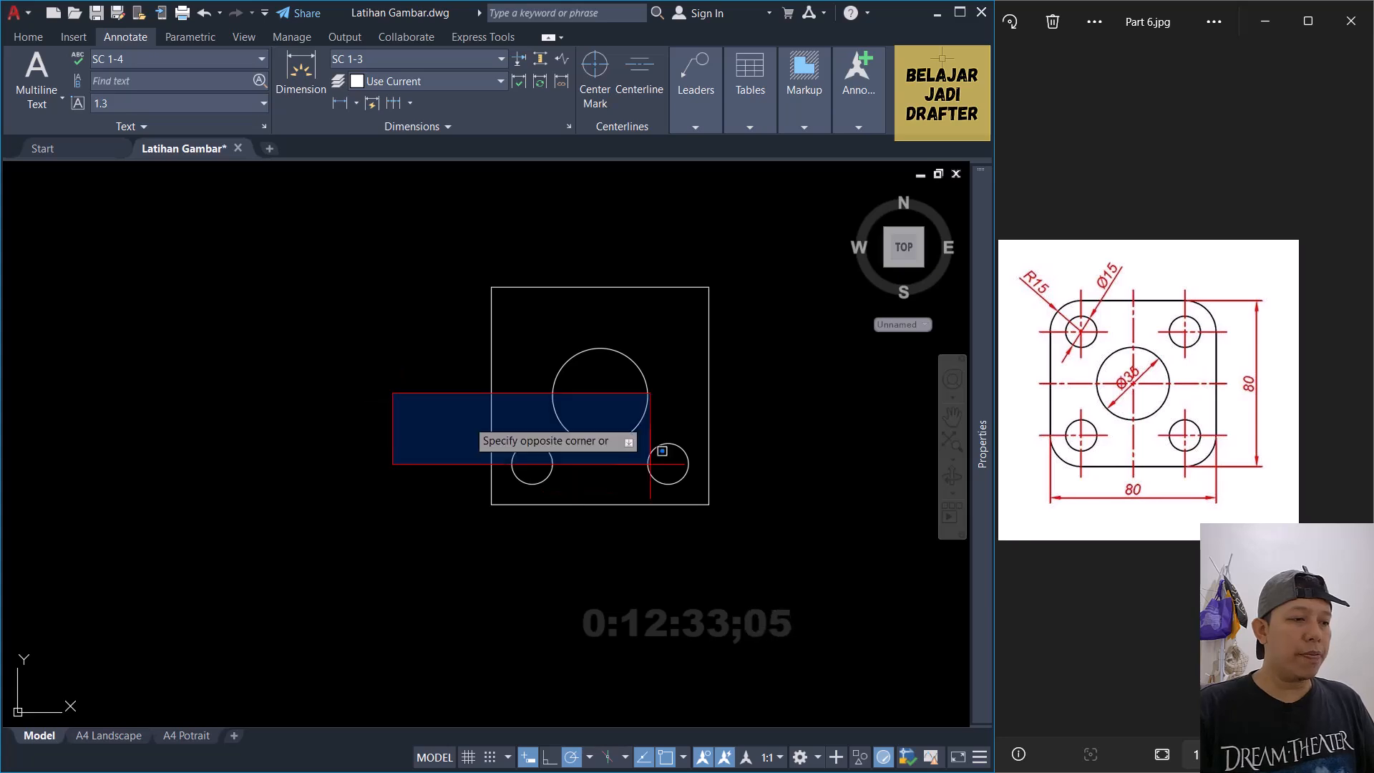
pyautogui.click(764, 583)
pyautogui.write('co')
pyautogui.press('Return')
pyautogui.write('mi')
pyautogui.press('Return')
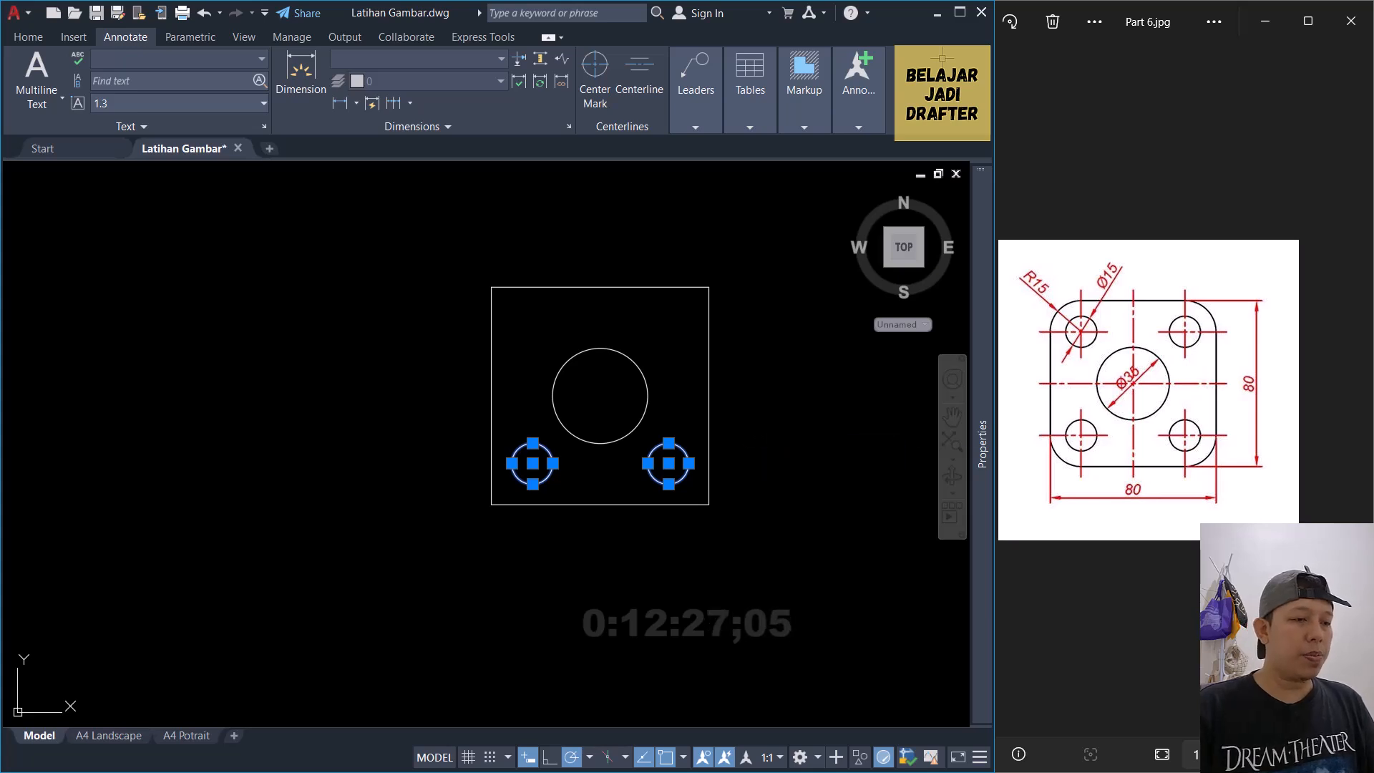
pyautogui.click(600, 395)
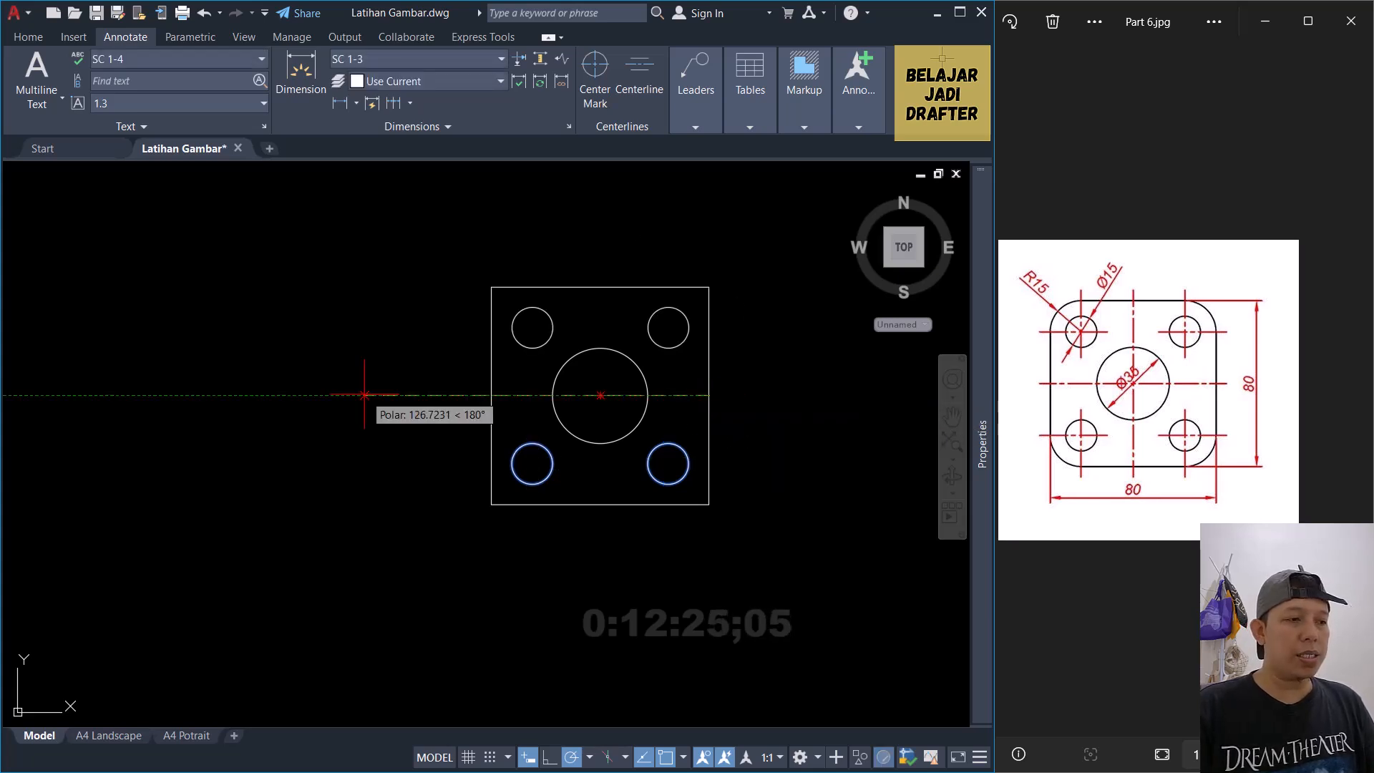
pyautogui.click(364, 394)
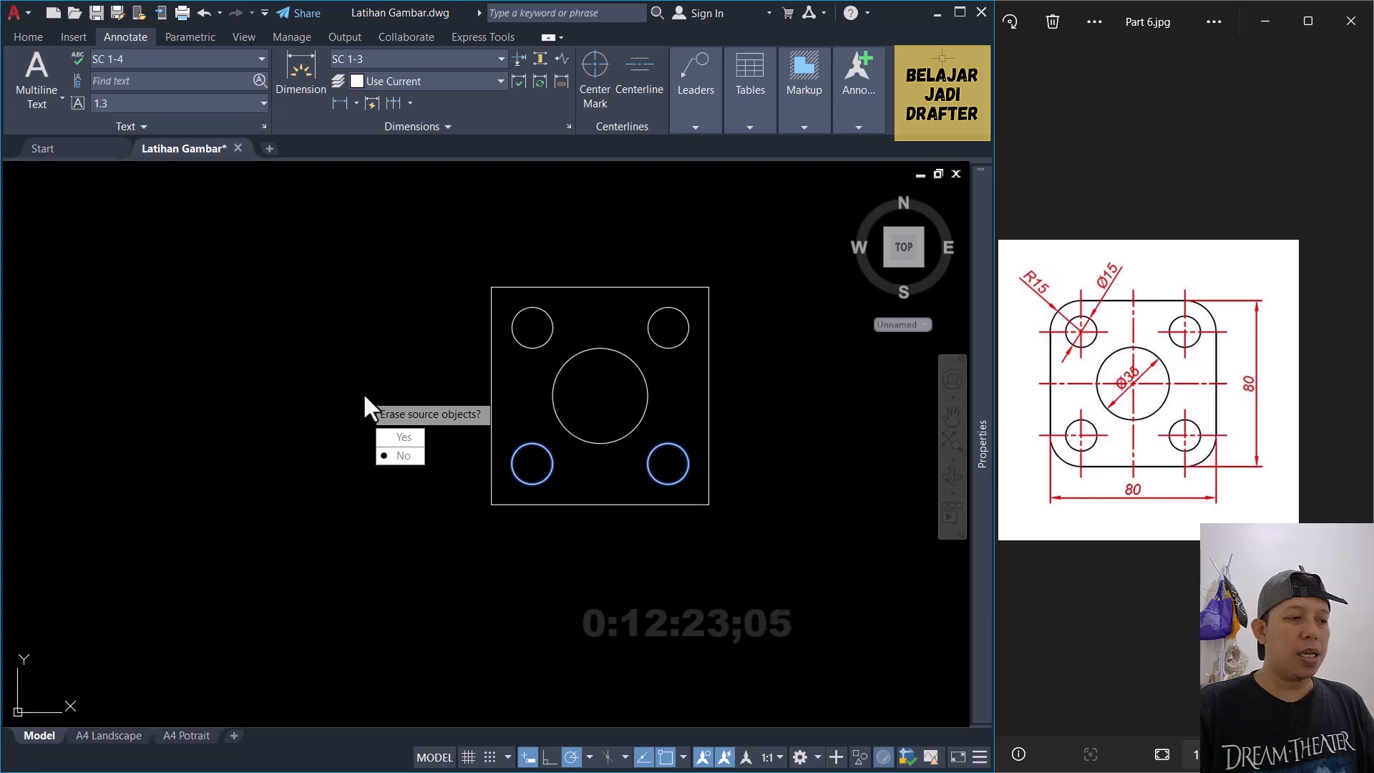
pyautogui.press('Return')
# Step: Add centre marks to the four small circles
pyautogui.moveTo(690, 426); pyautogui.dragTo(653, 434, button='middle')
pyautogui.scroll(1, 659, 362)
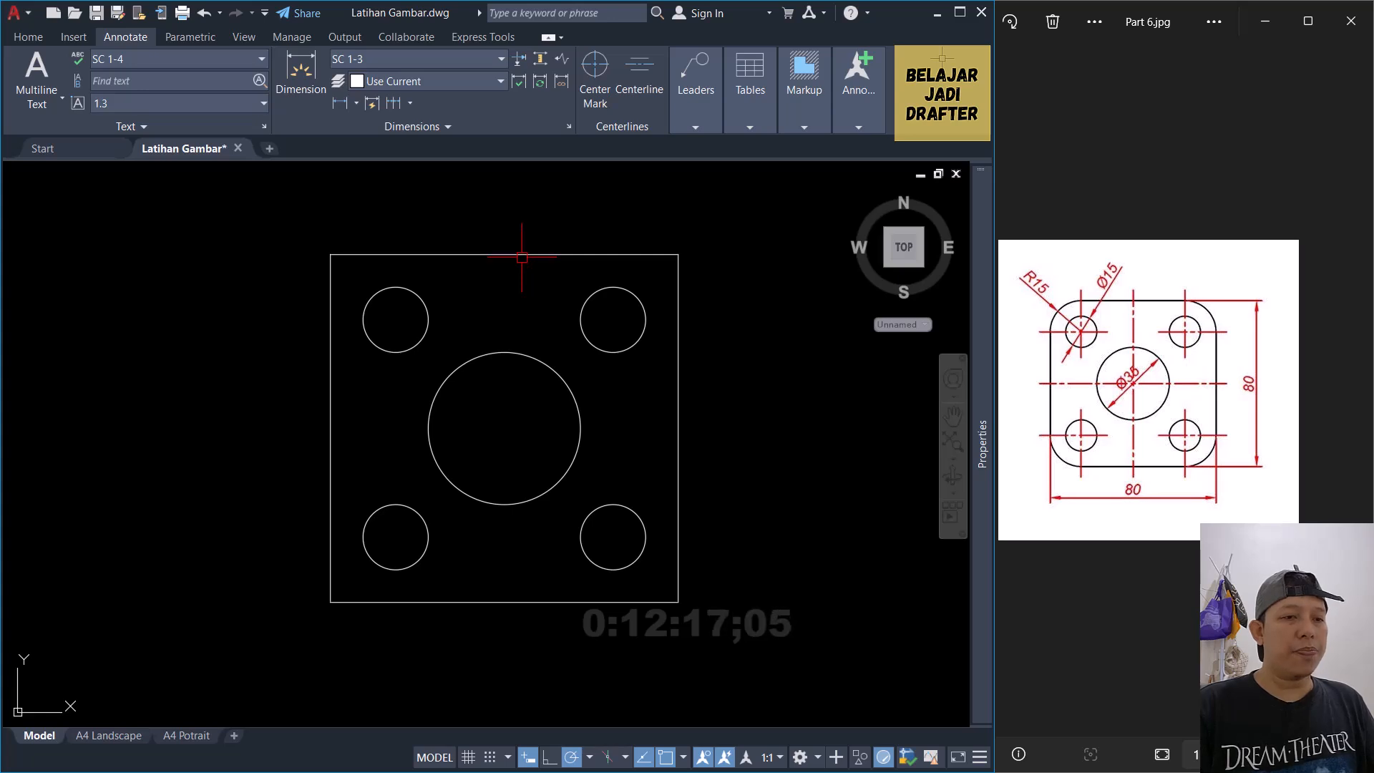
pyautogui.write('c')
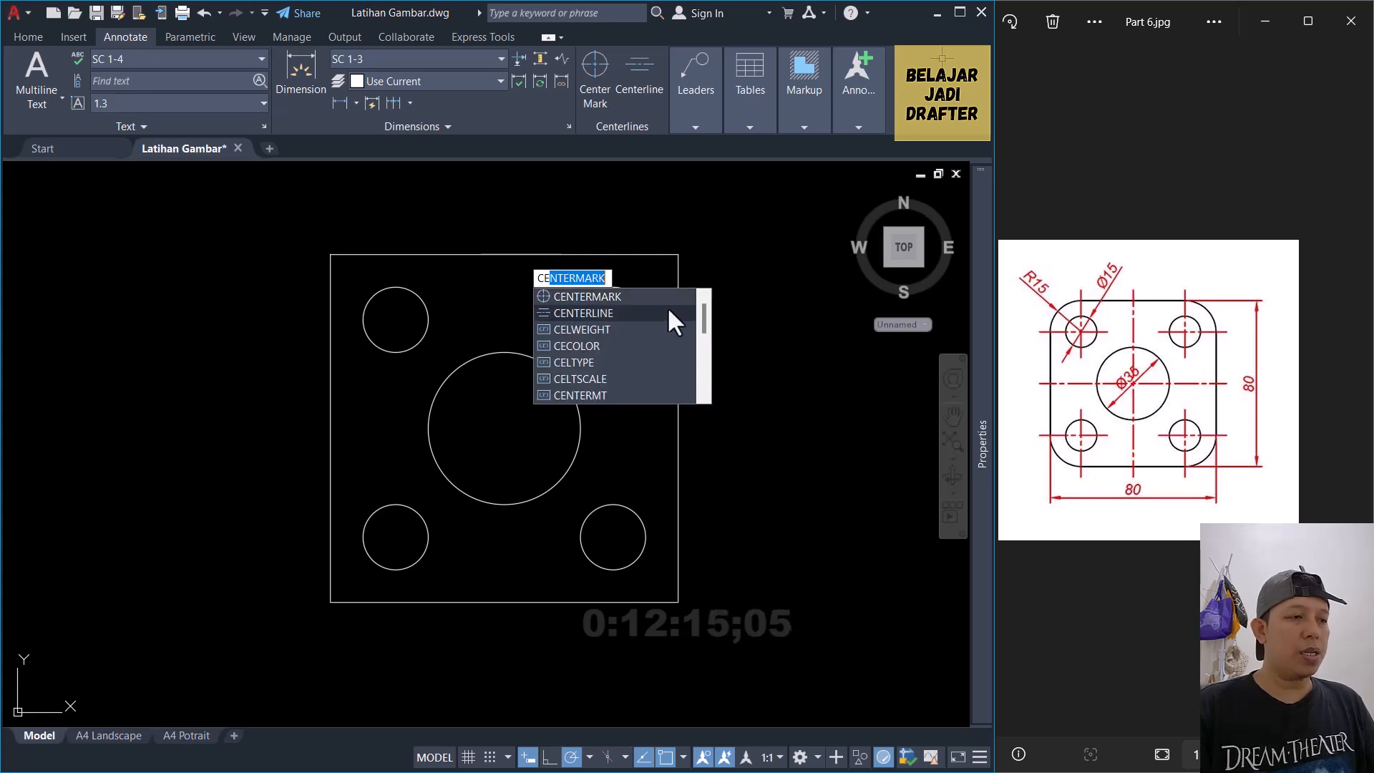
pyautogui.click(598, 298)
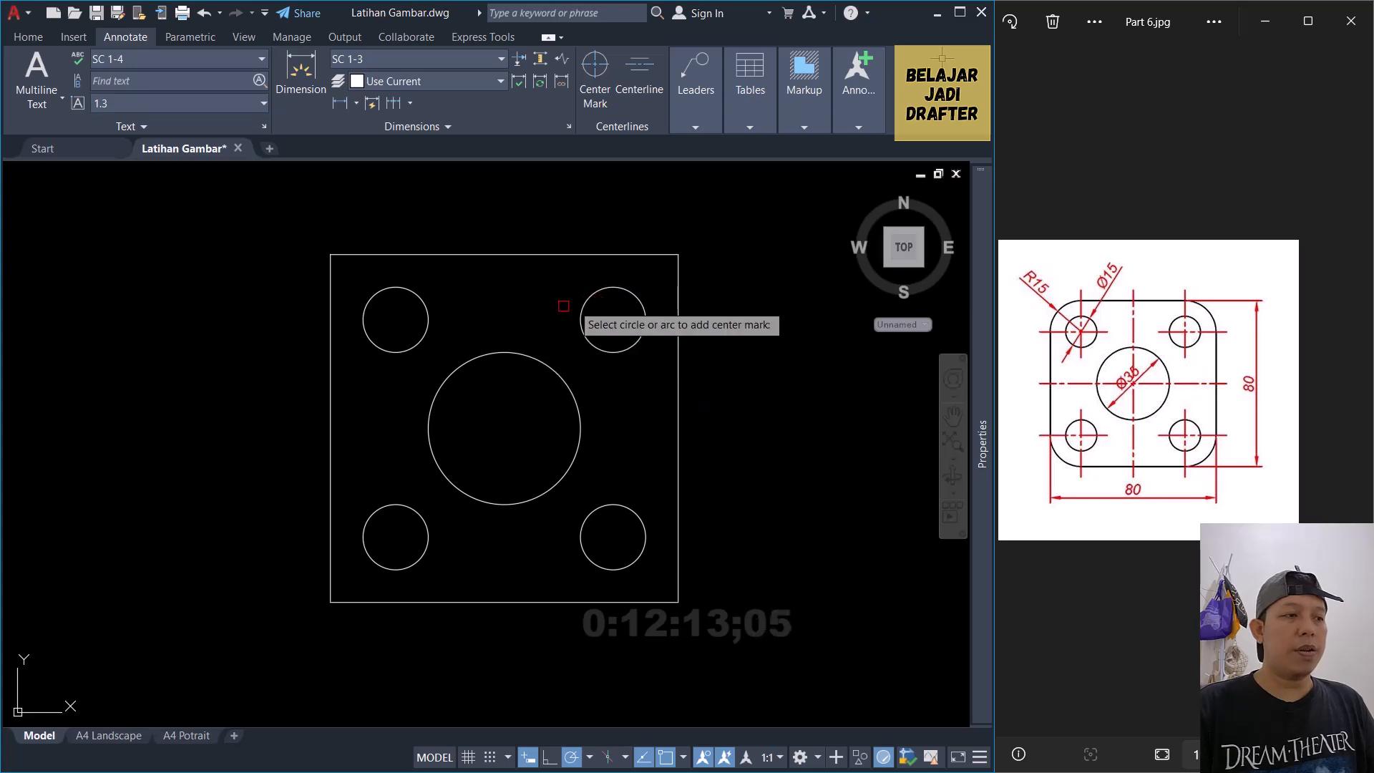
pyautogui.click(411, 297)
pyautogui.click(635, 296)
pyautogui.click(624, 506)
pyautogui.click(375, 508)
pyautogui.press('Escape')
pyautogui.scroll(2, 609, 318)
pyautogui.click(642, 321)
pyautogui.scroll(-2, 506, 353)
pyautogui.press('Escape')
# Step: Add a centre mark to the large central circle
pyautogui.write('ce')
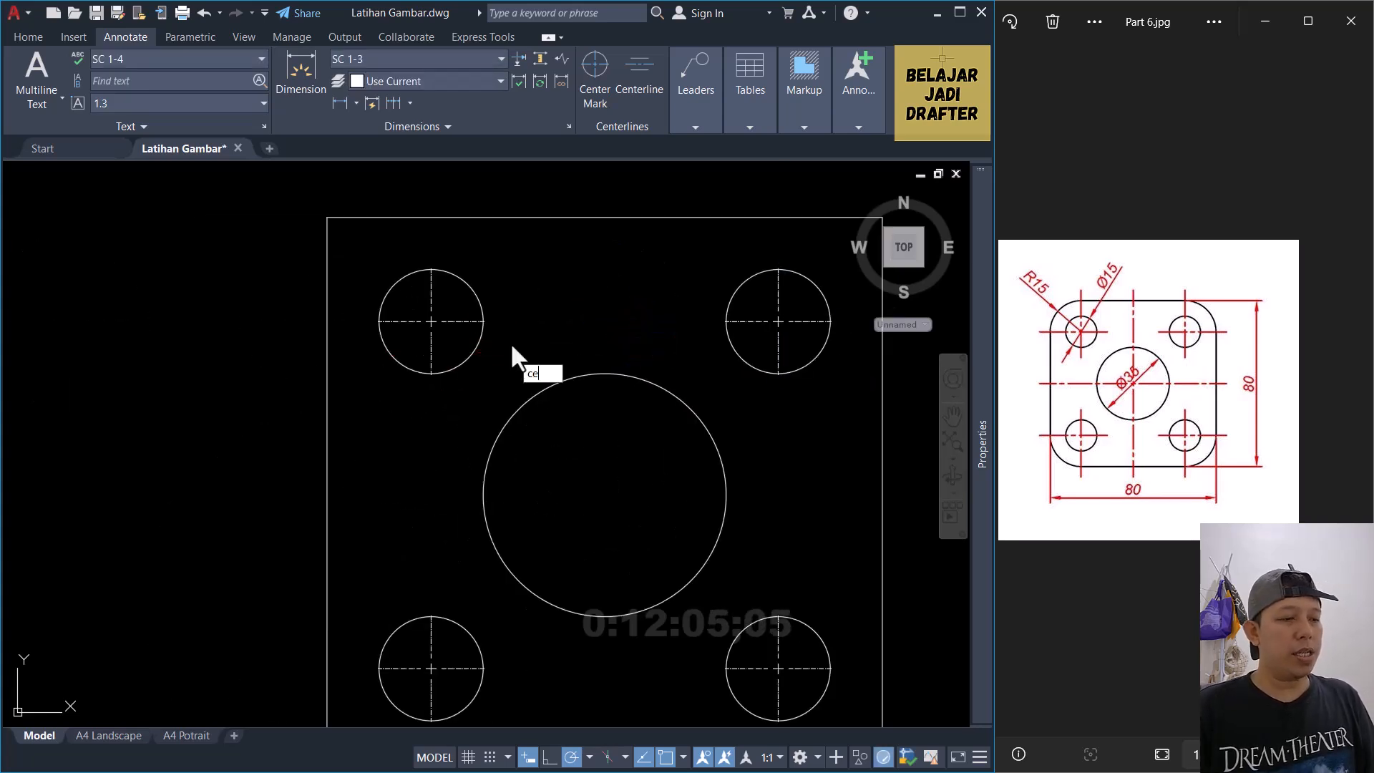
pyautogui.click(601, 391)
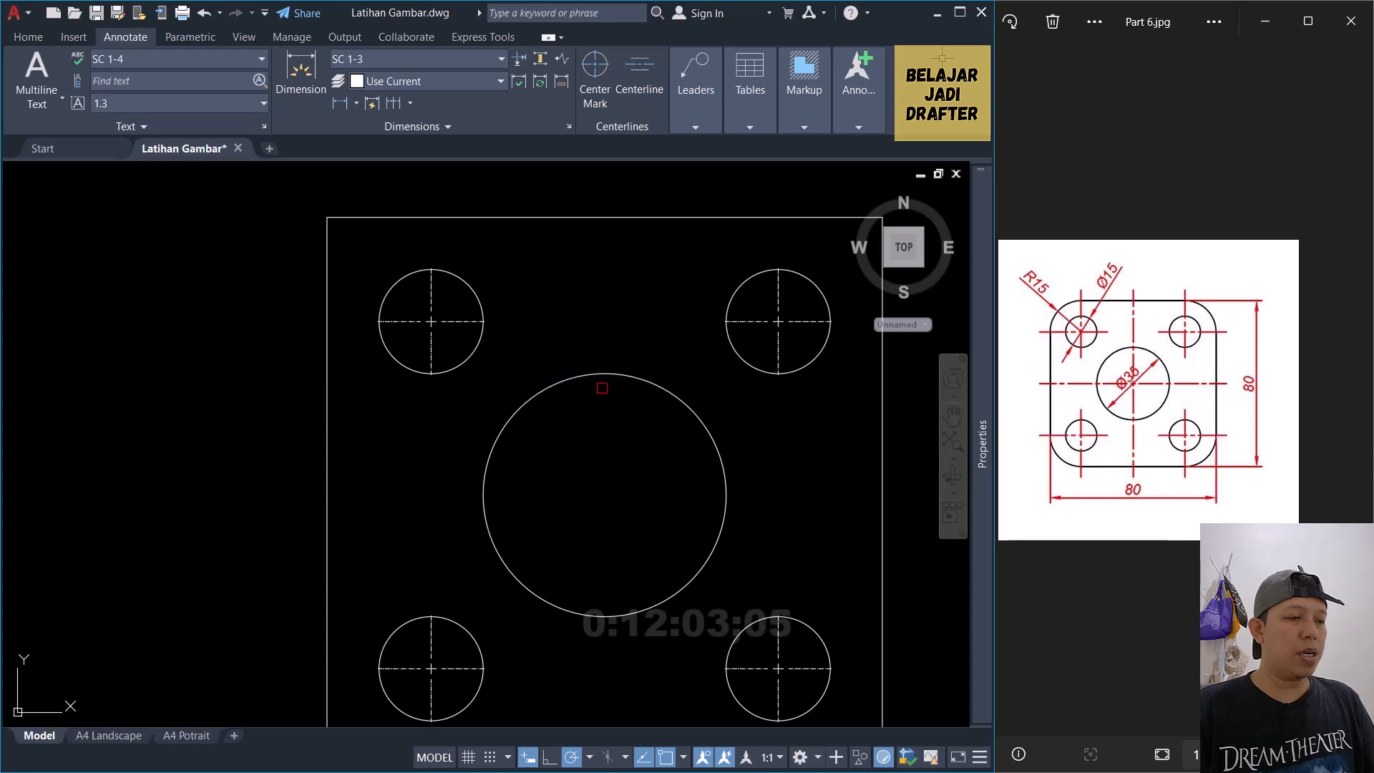
pyautogui.scroll(-3, 566, 376)
pyautogui.press('Escape')
pyautogui.scroll(3, 649, 363)
pyautogui.click(653, 357)
pyautogui.click(628, 303)
pyautogui.scroll(-1, 441, 423)
pyautogui.press('Escape')
pyautogui.scroll(-4, 506, 389)
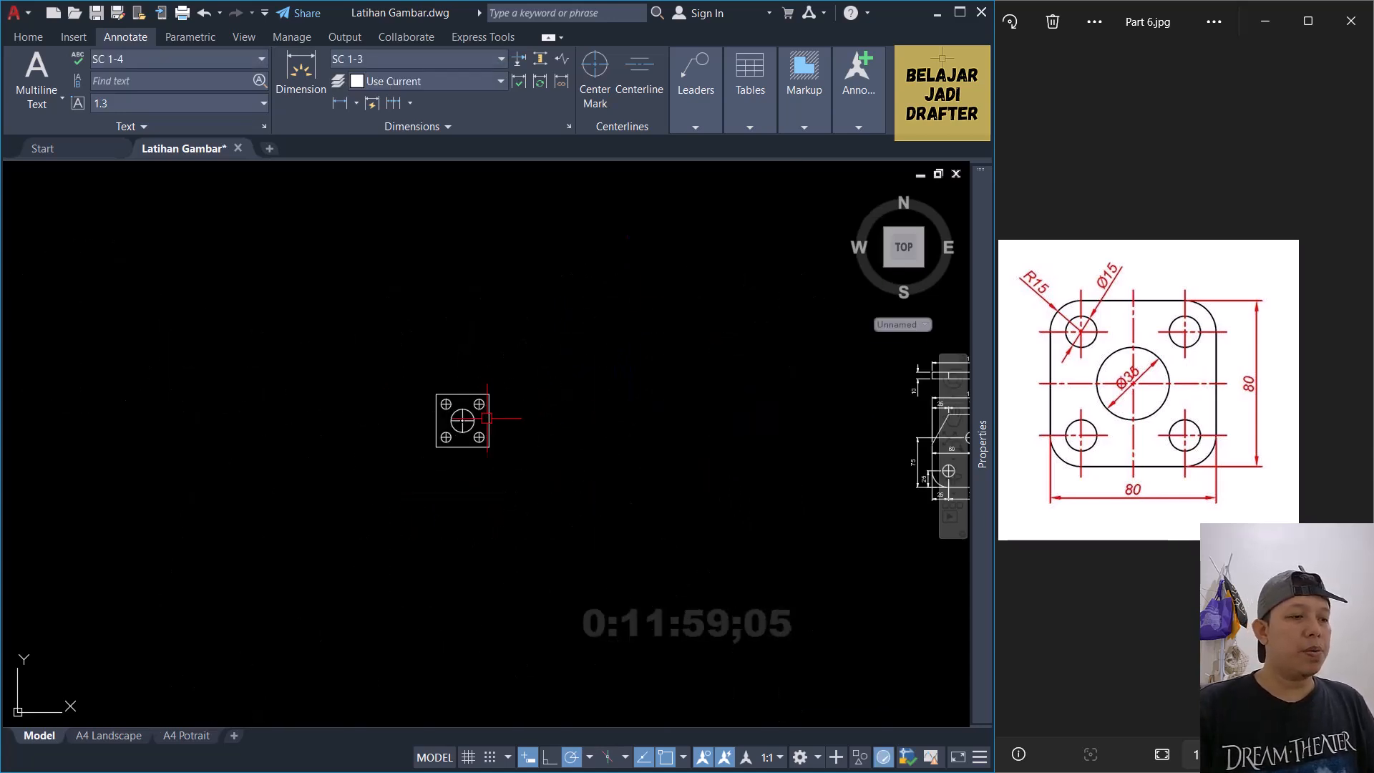
# Step: Start Match Properties with the centre mark of the leftmost Ø8 through hole in the existing front view as source
pyautogui.scroll(6, 613, 422)
pyautogui.scroll(-5, 454, 415)
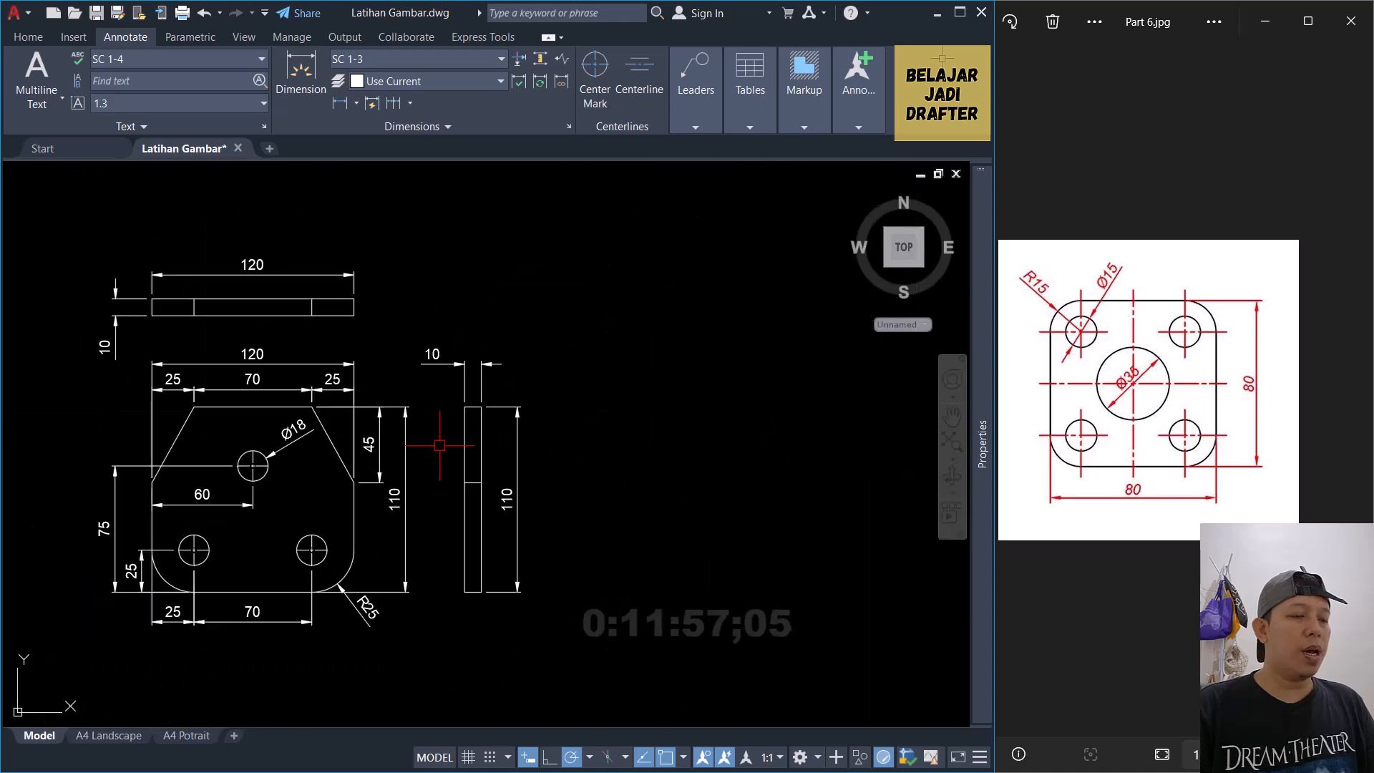
pyautogui.scroll(8, 594, 565)
pyautogui.scroll(-3, 569, 501)
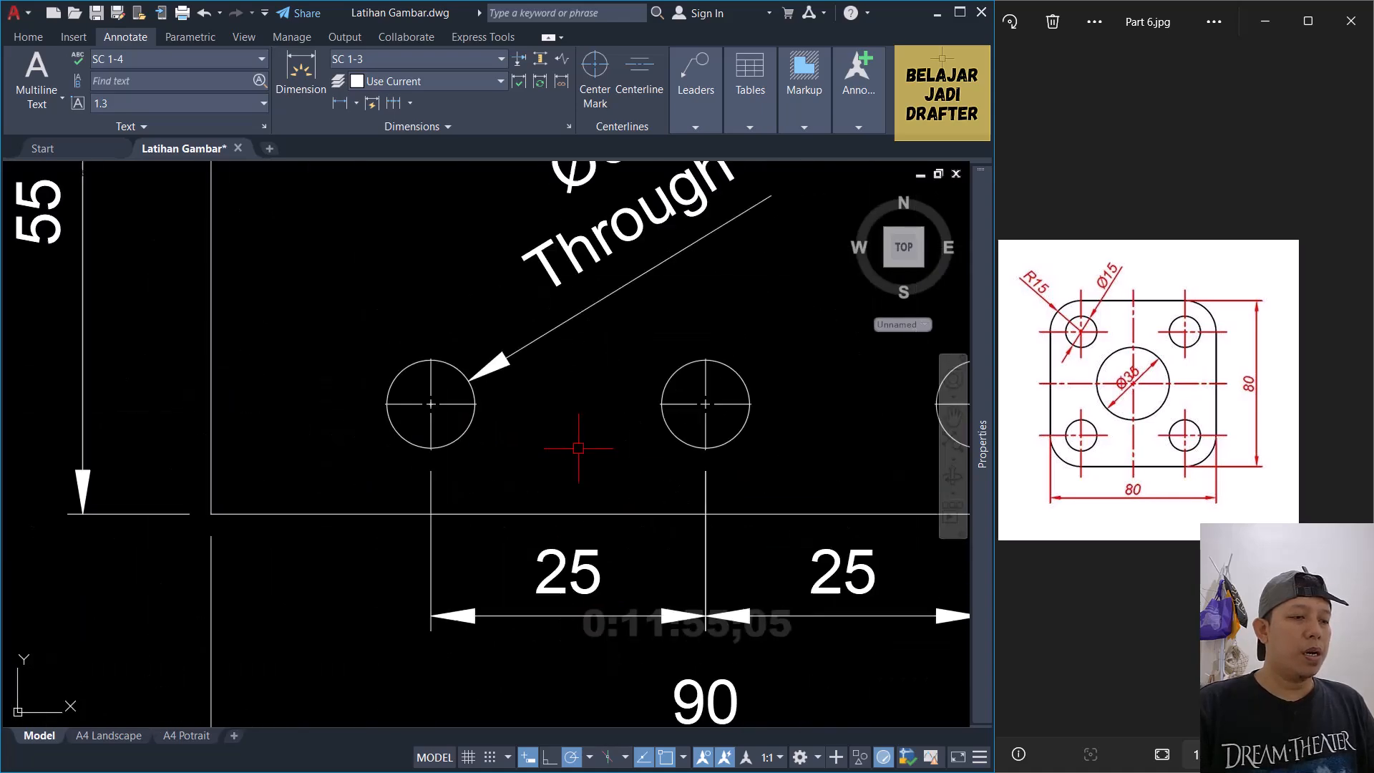
pyautogui.scroll(5, 522, 400)
pyautogui.write('M')
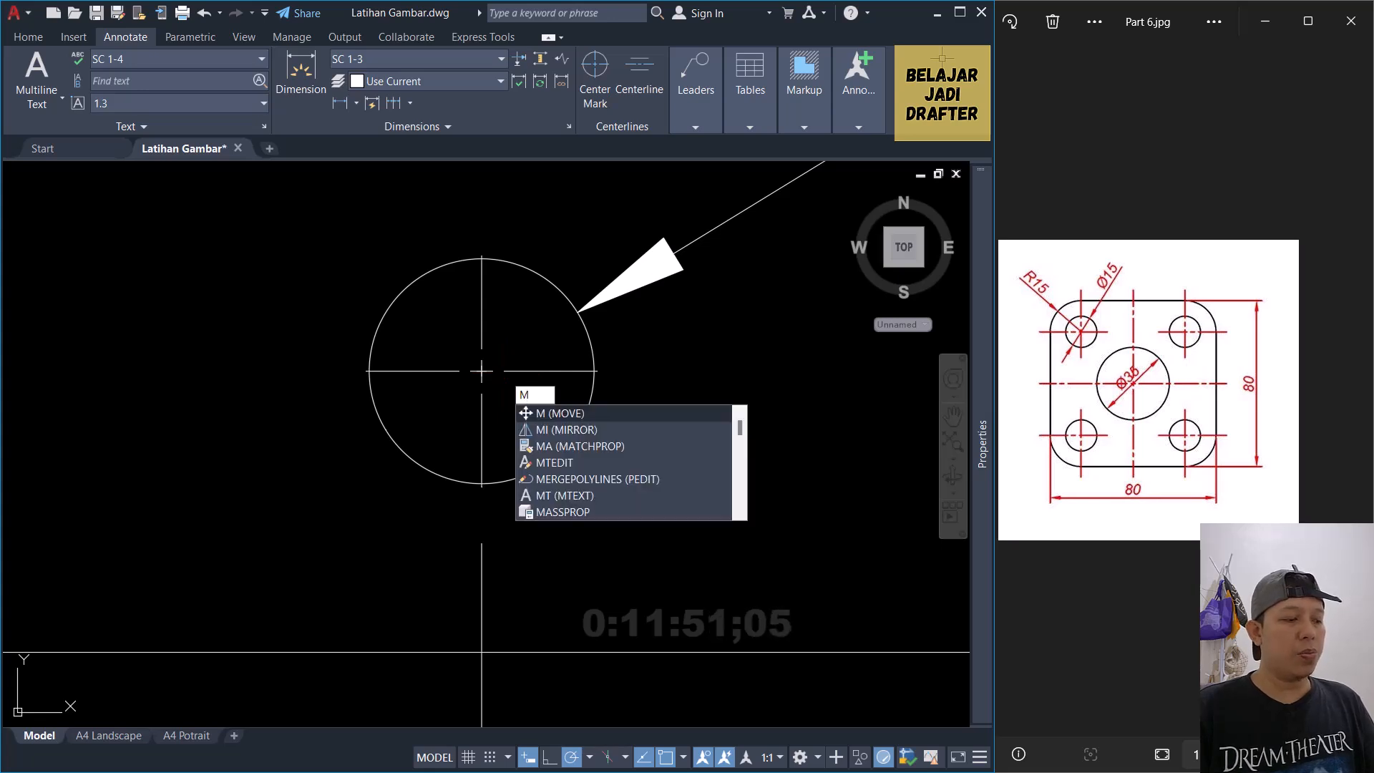
pyautogui.write('a')
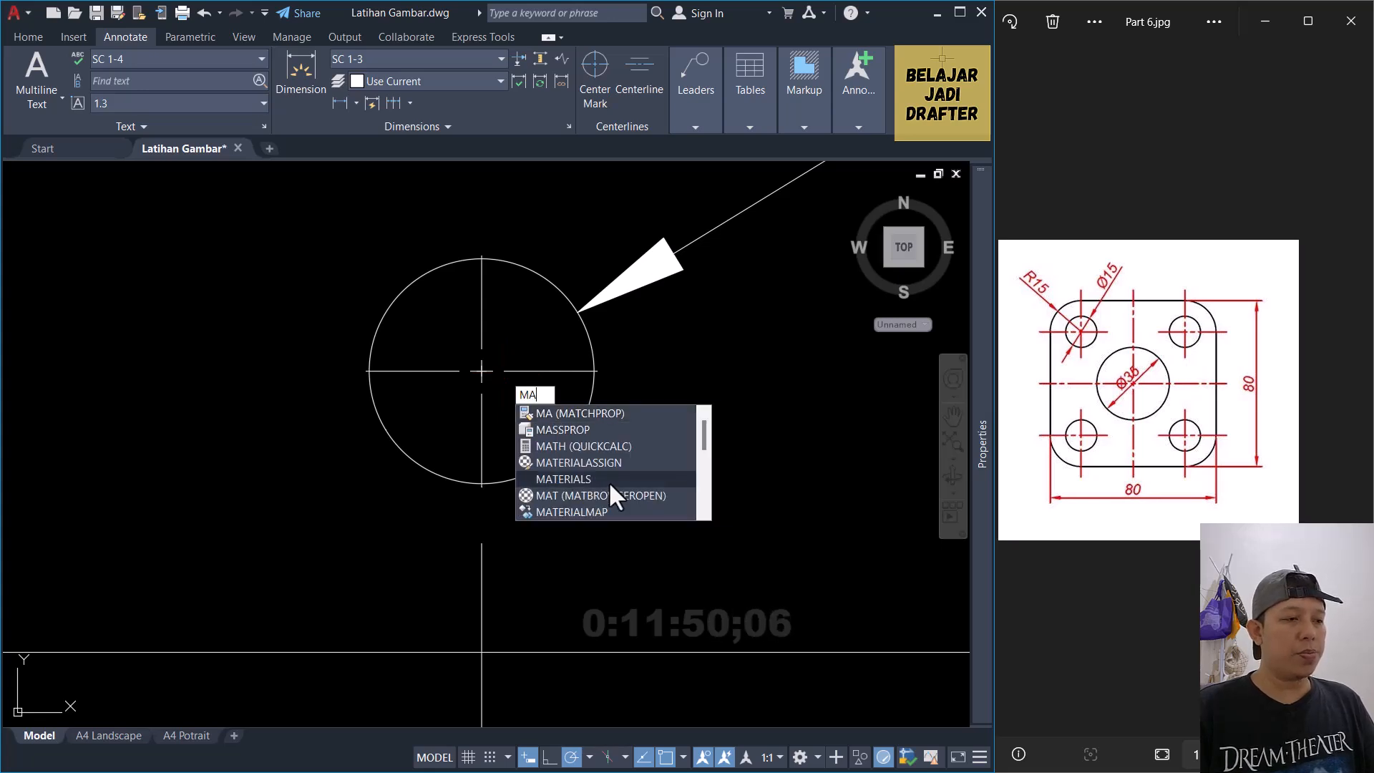
pyautogui.click(598, 414)
pyautogui.click(542, 371)
pyautogui.press('Escape')
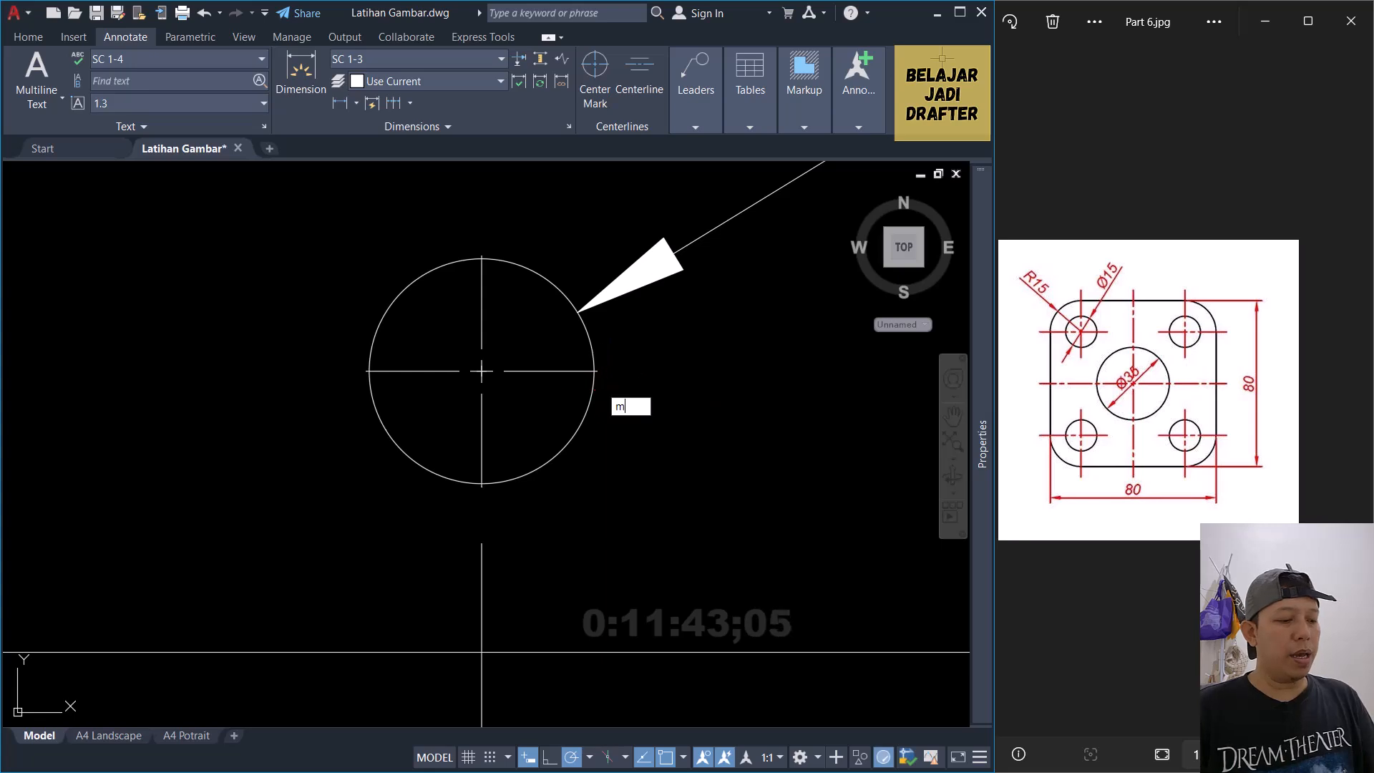
pyautogui.press('Return')
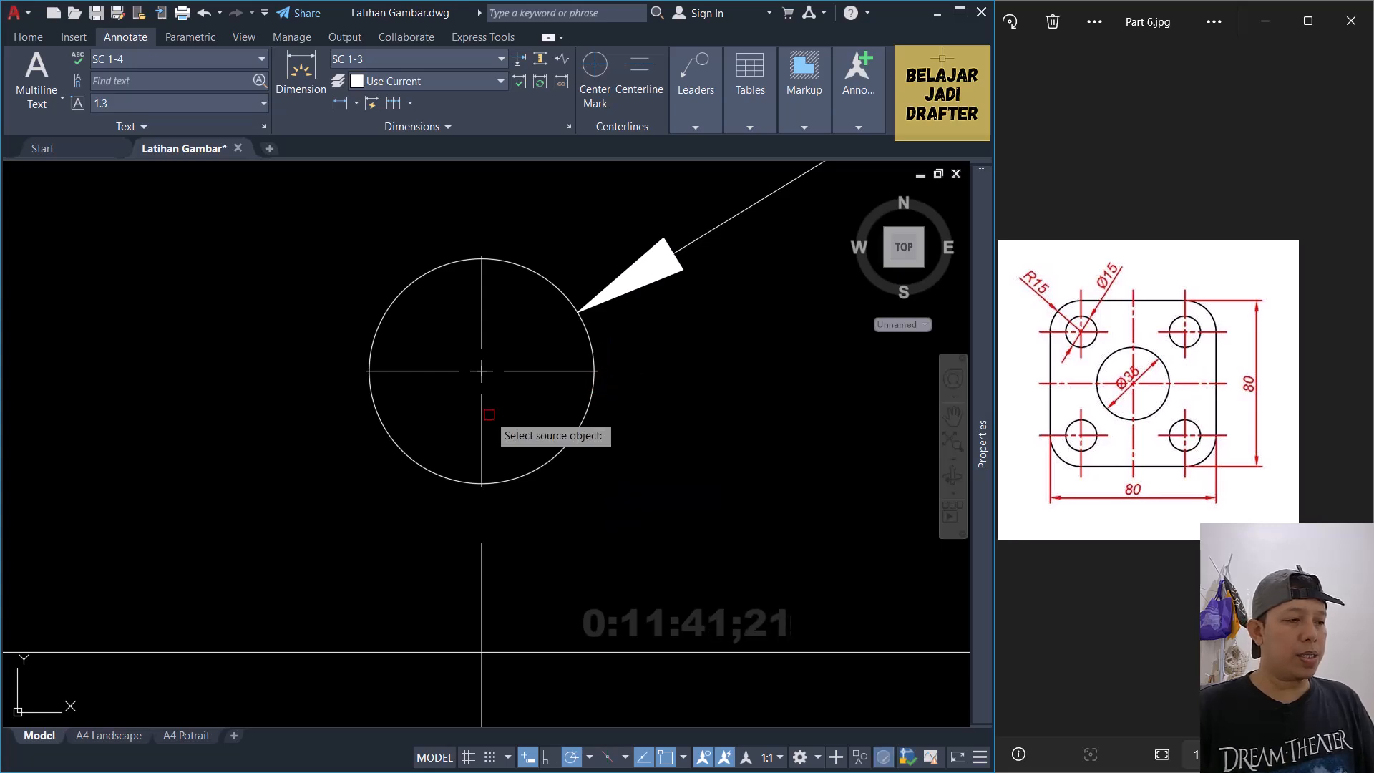
pyautogui.click(525, 371)
# Step: Apply the matched properties to the centre marks of the plate's upper-right hole and large central circle
pyautogui.scroll(-8, 536, 372)
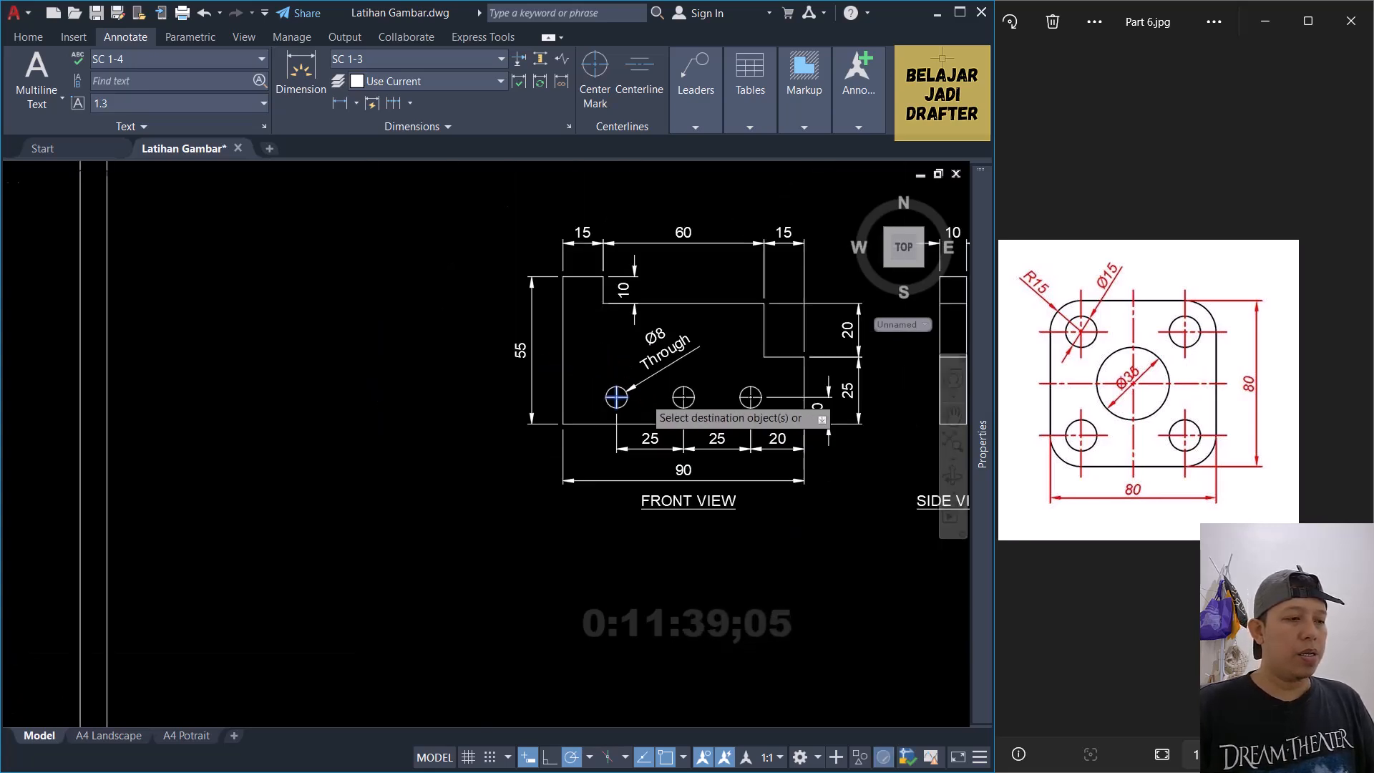
pyautogui.scroll(-4, 641, 425)
pyautogui.scroll(12, 359, 387)
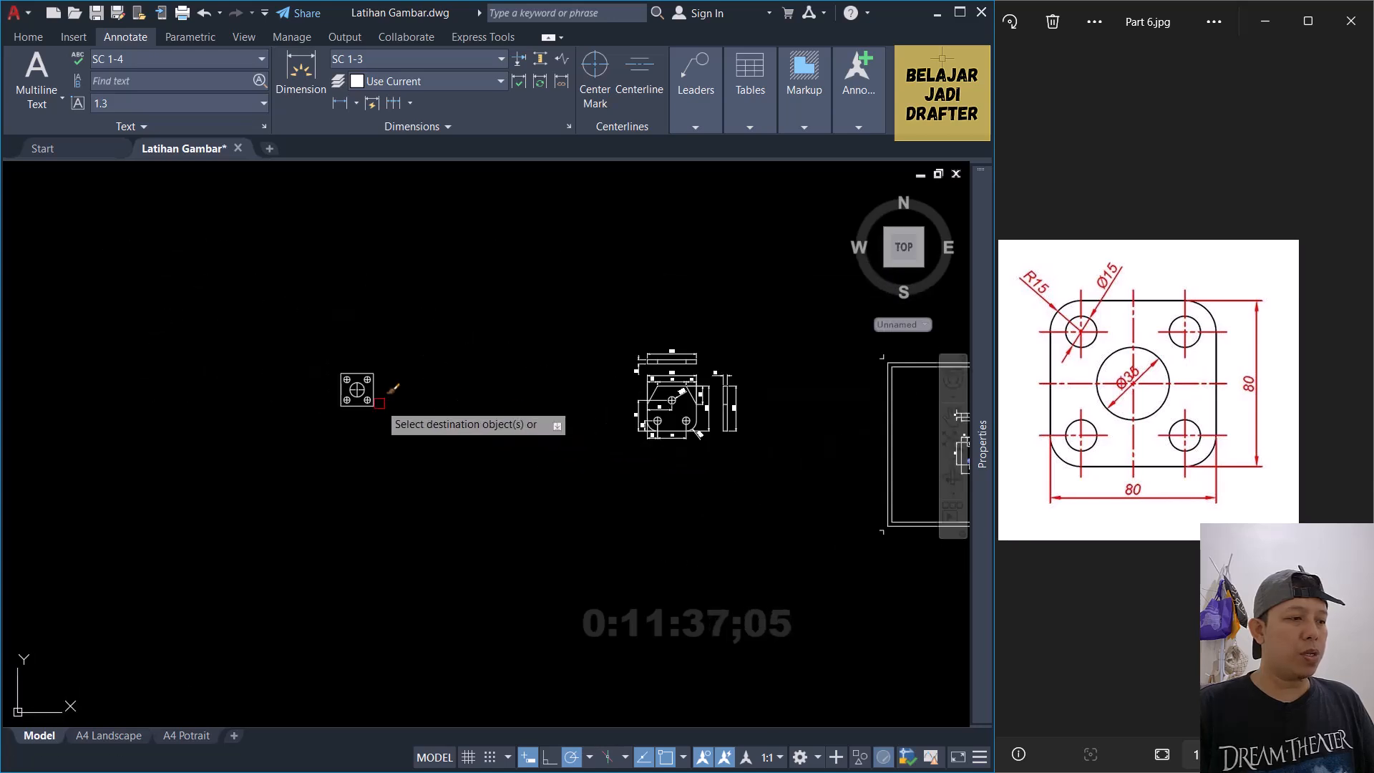
pyautogui.scroll(6, 448, 373)
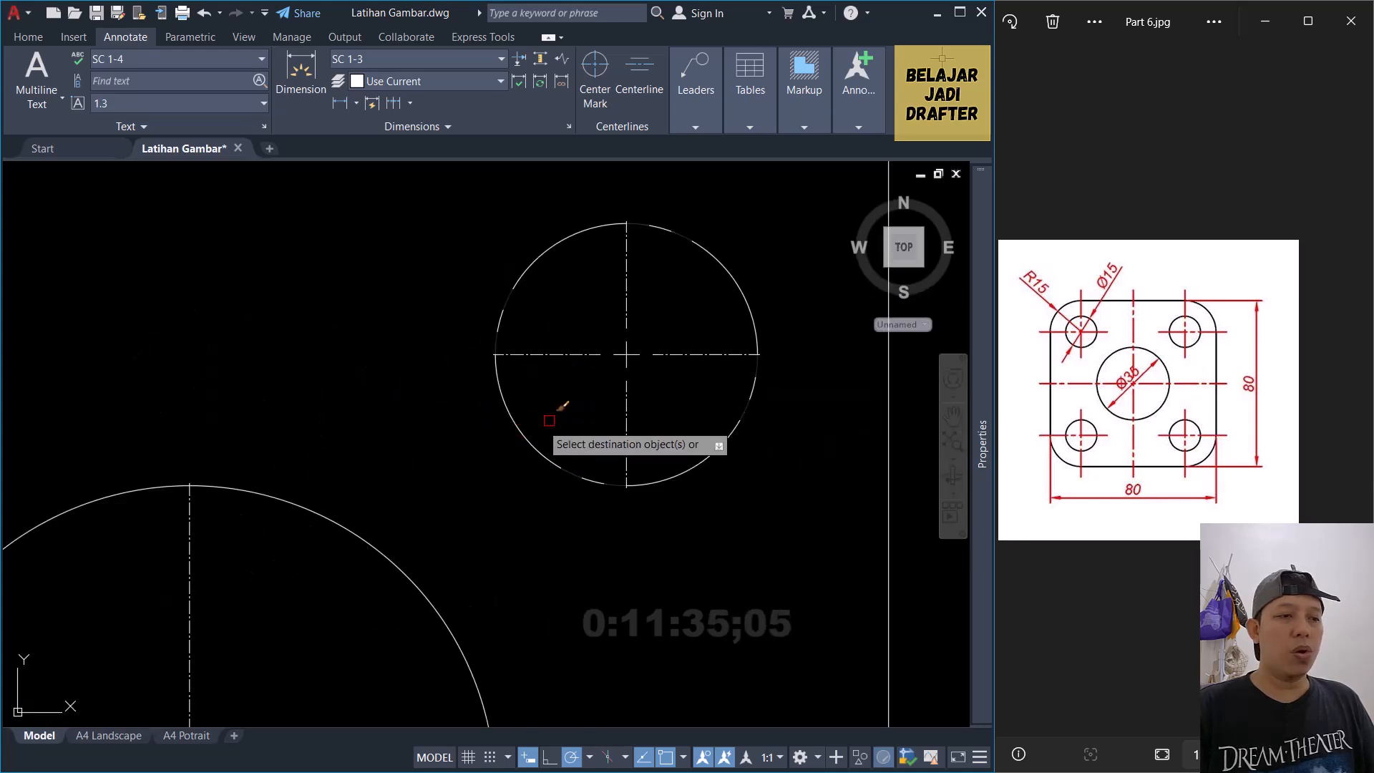
pyautogui.click(668, 381)
pyautogui.click(594, 326)
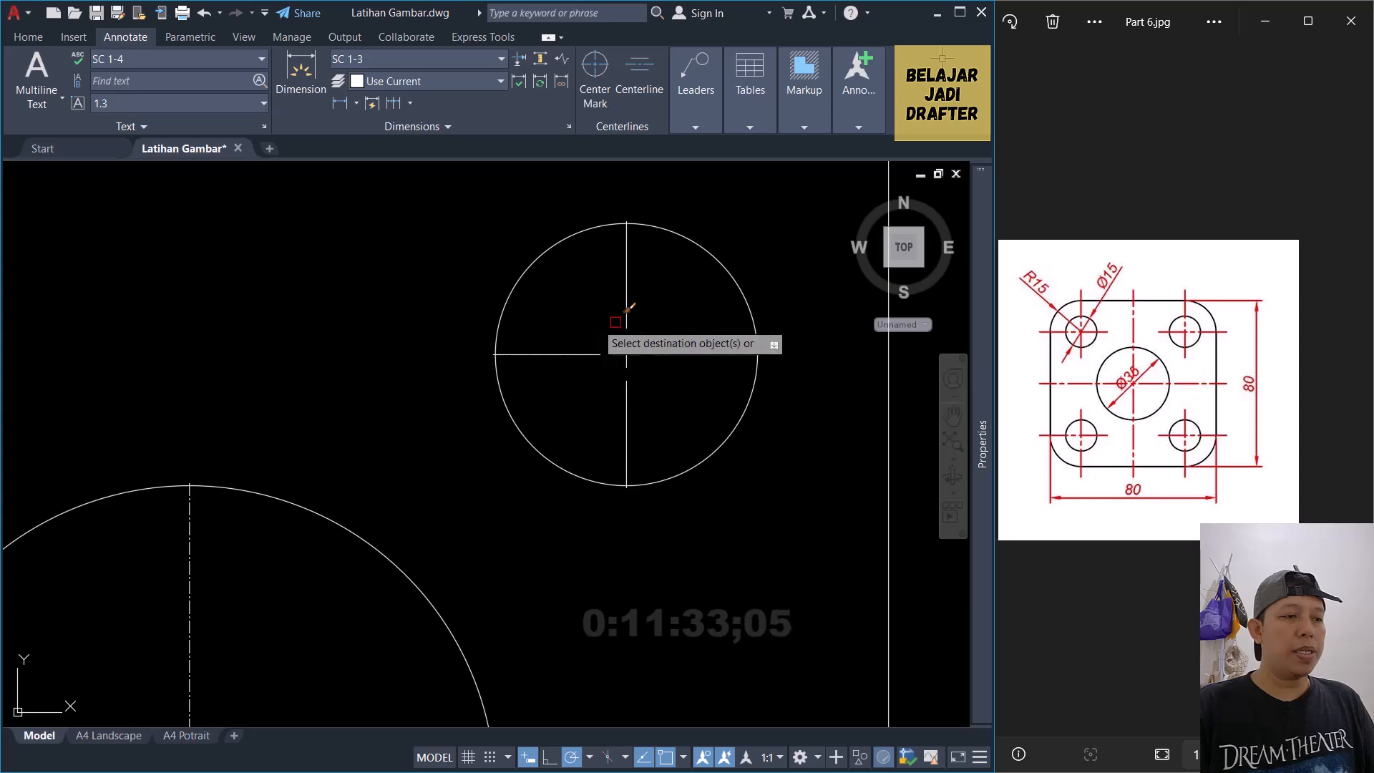
pyautogui.scroll(-4, 622, 315)
pyautogui.click(581, 473)
pyautogui.click(531, 399)
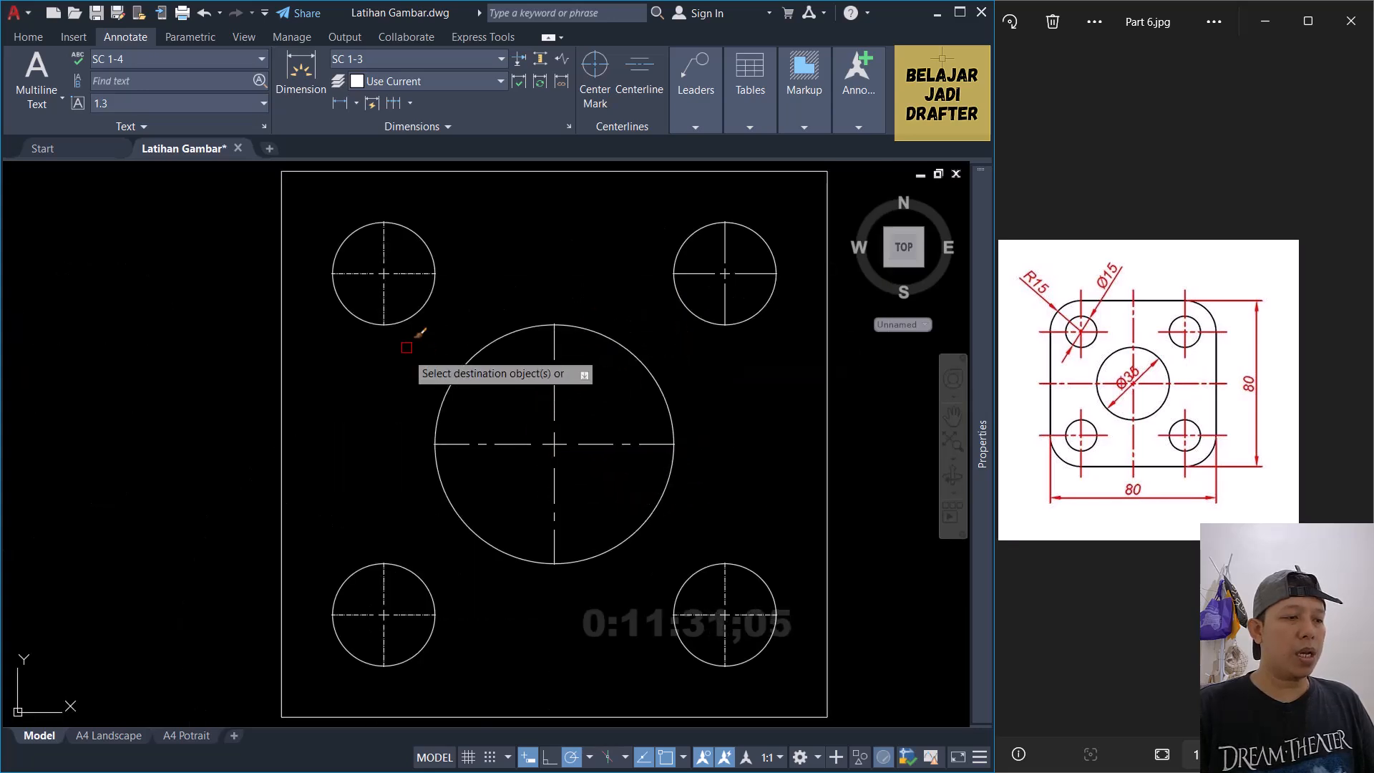
# Step: Apply the matched properties to the centre marks of the remaining three small holes and end the command
pyautogui.scroll(5, 399, 627)
pyautogui.click(393, 629)
pyautogui.click(347, 550)
pyautogui.scroll(-4, 658, 506)
pyautogui.scroll(2, 690, 522)
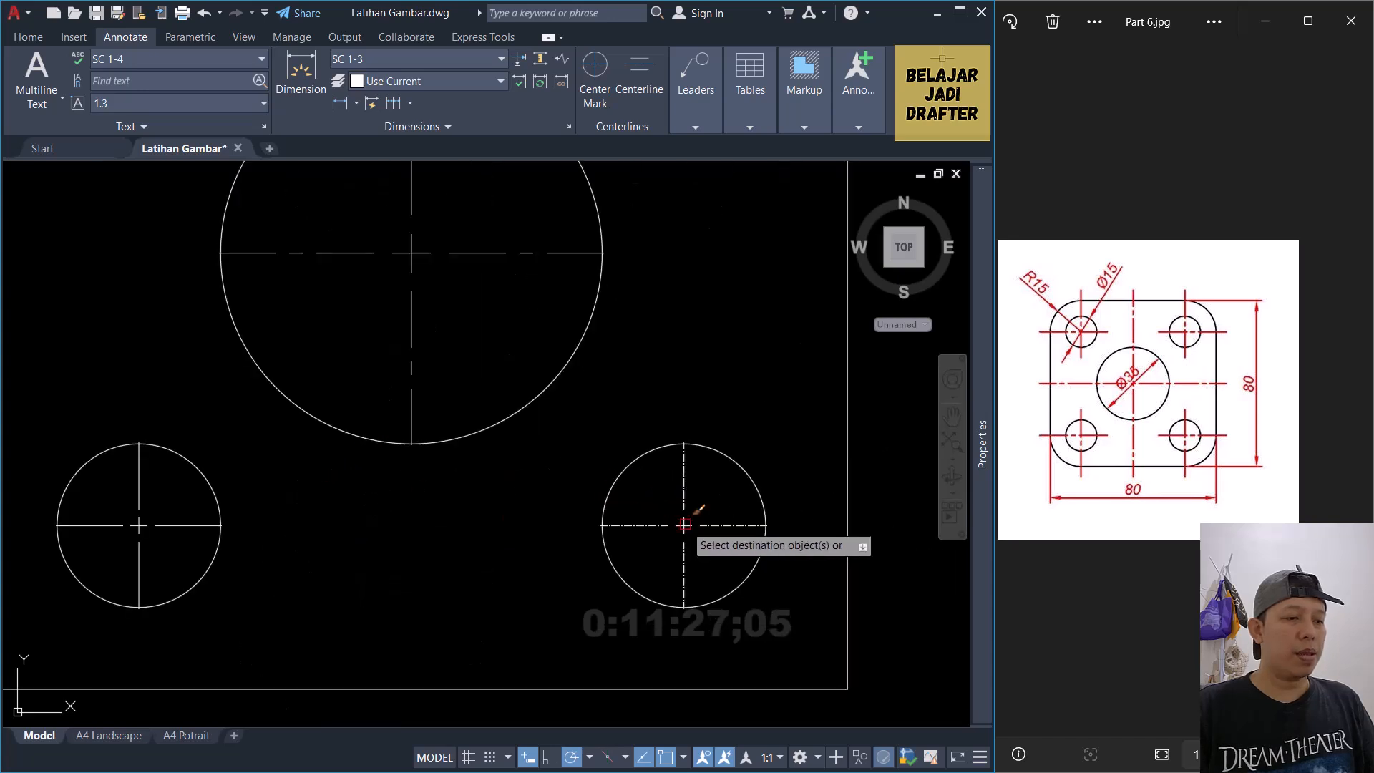
pyautogui.scroll(-6, 613, 460)
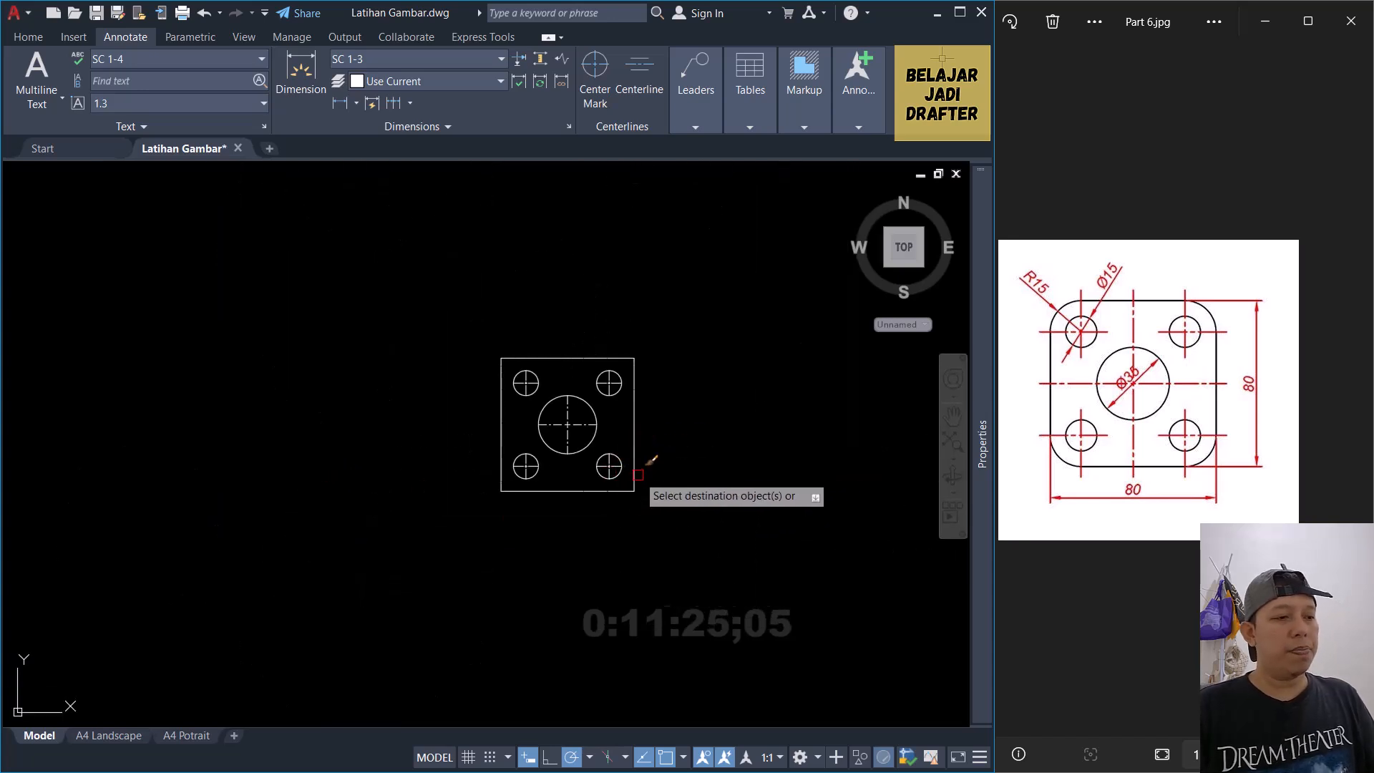
pyautogui.scroll(4, 564, 504)
pyautogui.scroll(-4, 601, 438)
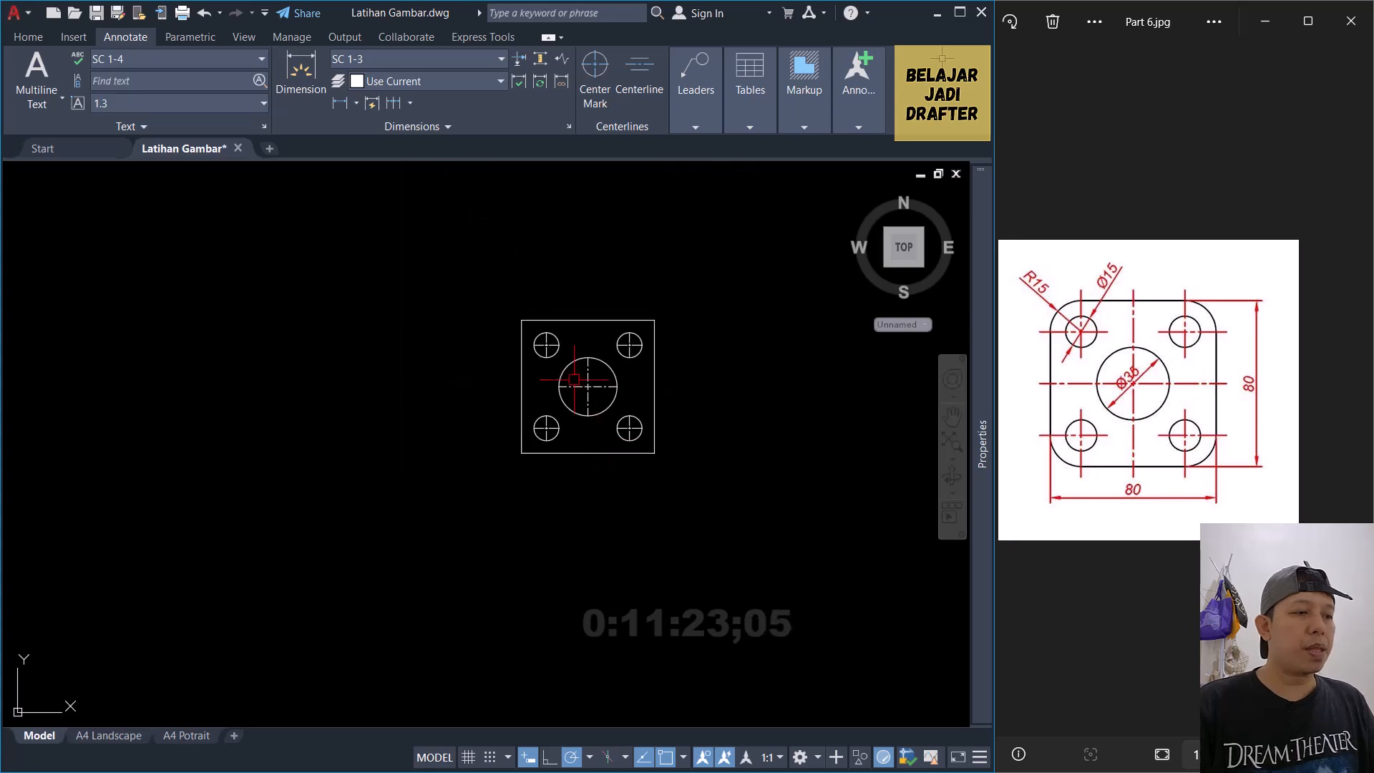
pyautogui.scroll(2, 578, 379)
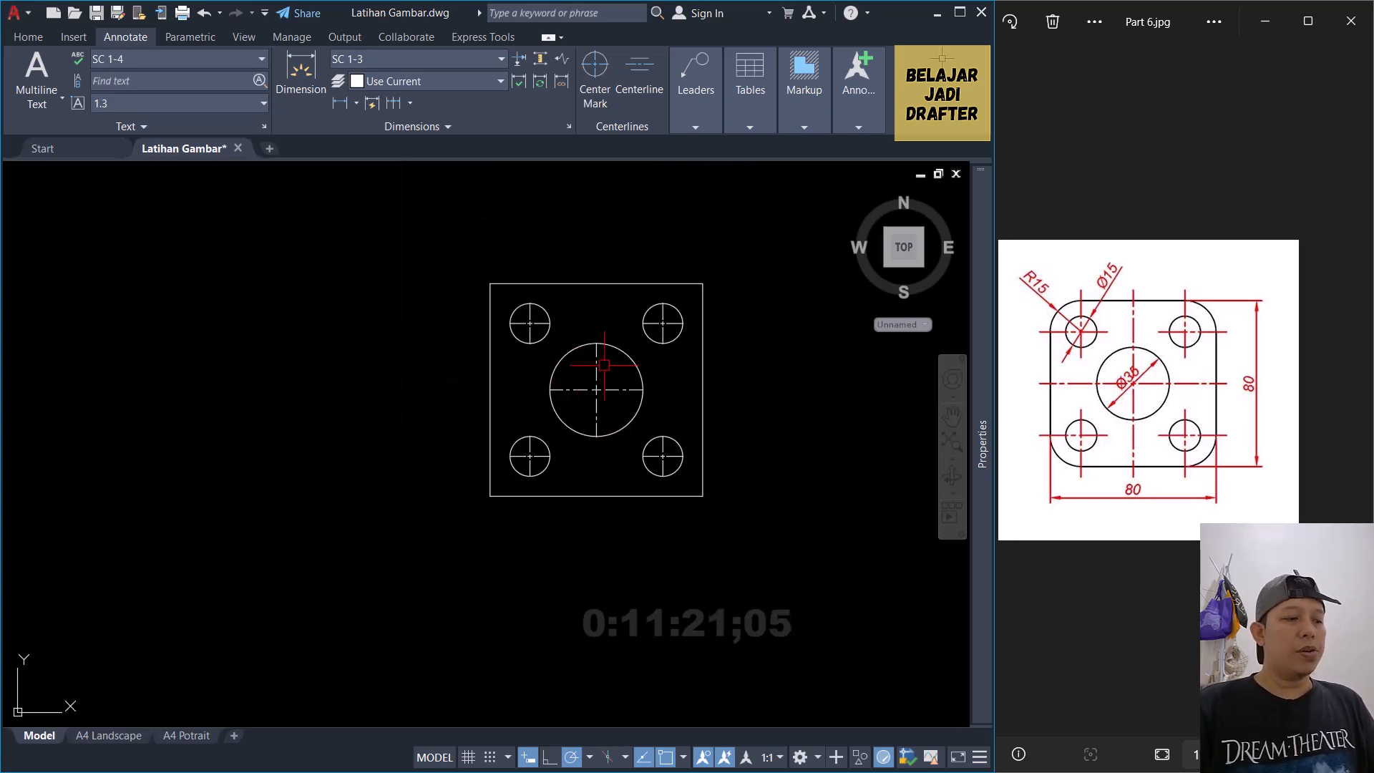
# Step: Fillet the plate outline's lower-right corner with a radius of 15
pyautogui.write('f')
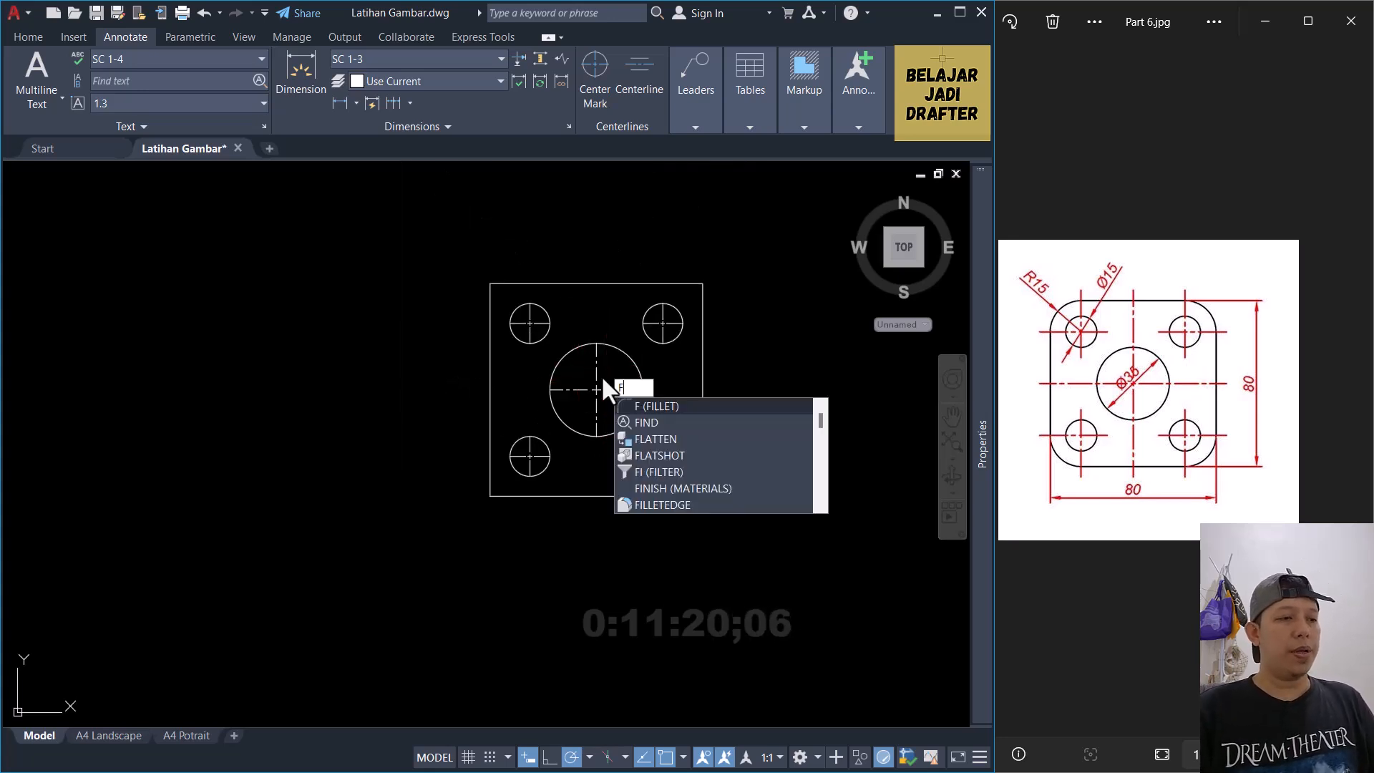
pyautogui.click(657, 405)
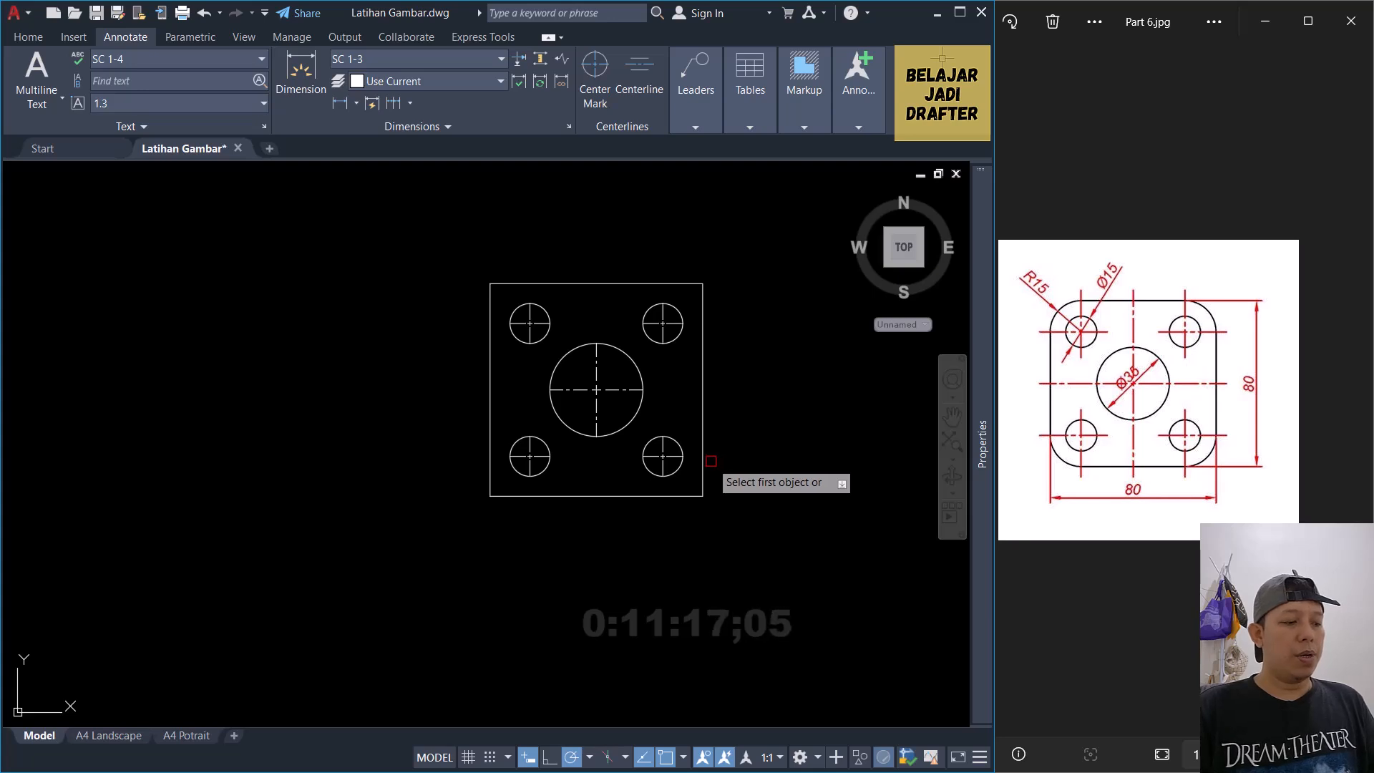
pyautogui.write('r')
pyautogui.press('Return')
pyautogui.write('15')
pyautogui.press('Return')
pyautogui.click(703, 463)
pyautogui.click(687, 495)
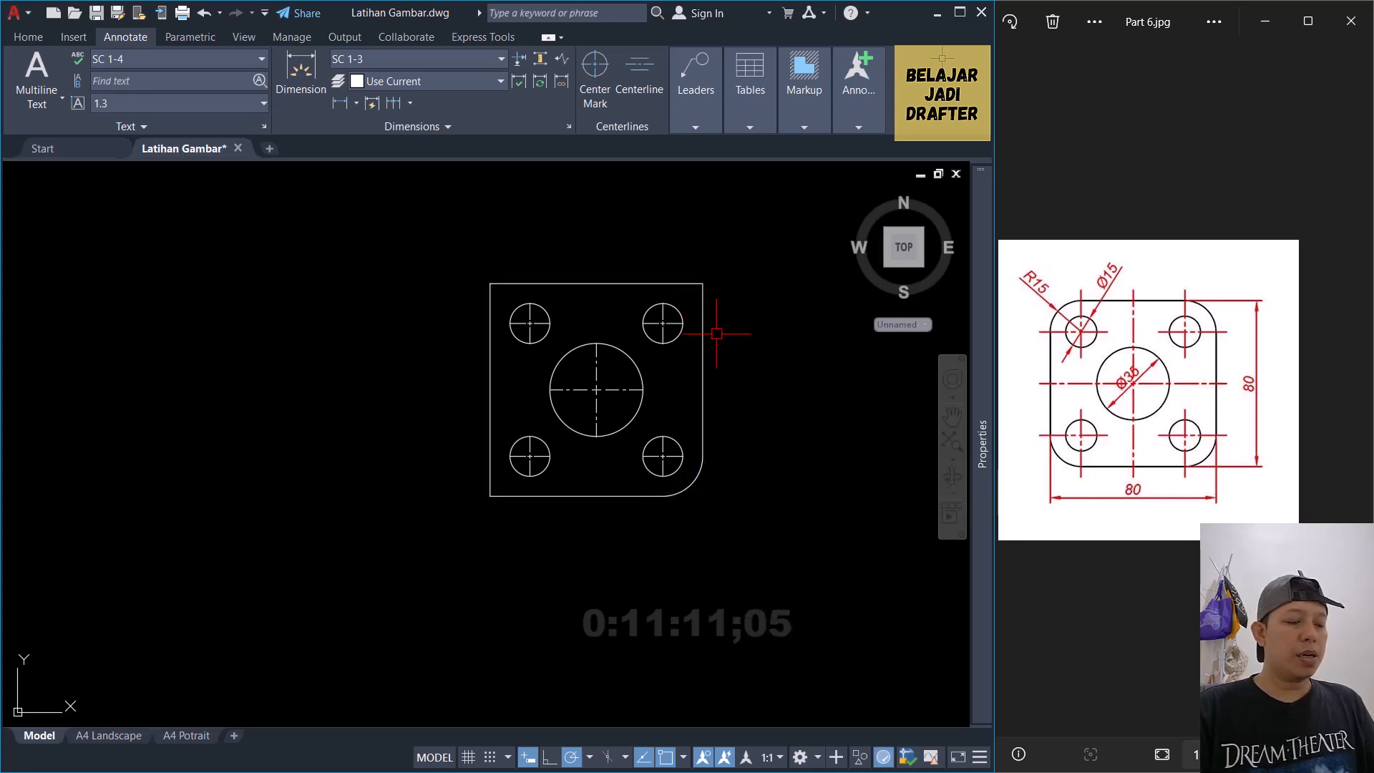
# Step: Fillet the remaining three corners of the plate outline with the same radius of 15
pyautogui.press('Return')
pyautogui.click(702, 295)
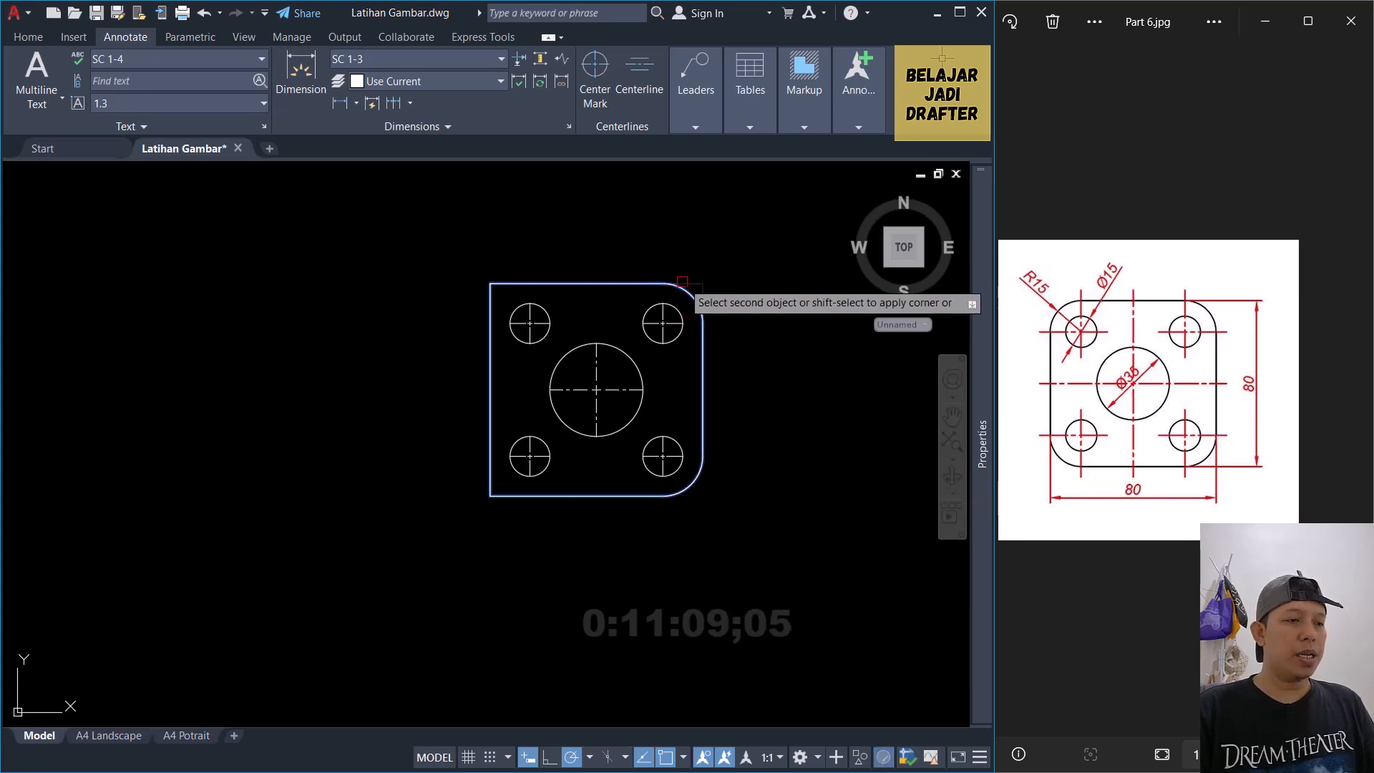
pyautogui.click(678, 281)
pyautogui.press('Return')
pyautogui.click(509, 284)
pyautogui.click(491, 300)
pyautogui.press('Return')
pyautogui.click(509, 495)
pyautogui.click(491, 442)
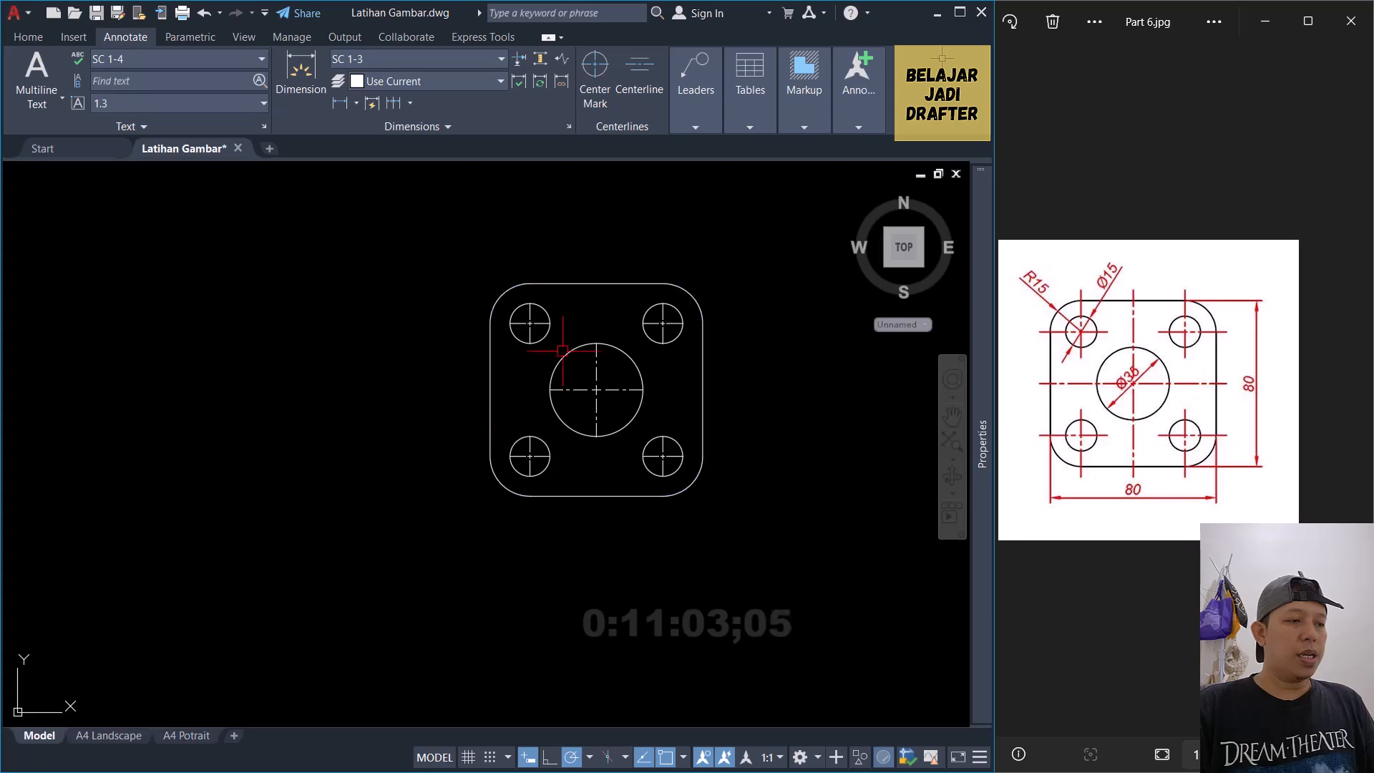
pyautogui.scroll(-2, 558, 351)
pyautogui.scroll(2, 679, 342)
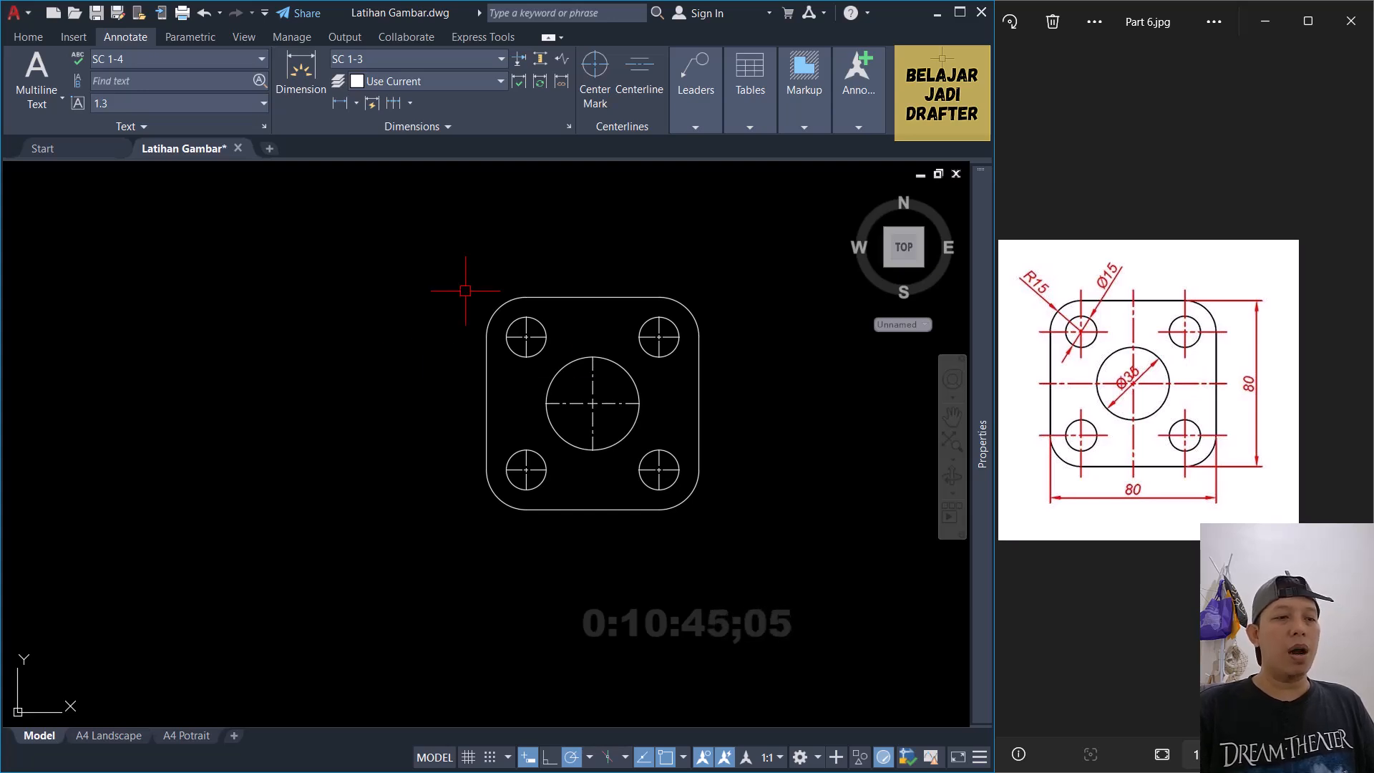
pyautogui.moveTo(614, 386); pyautogui.dragTo(584, 413, button='middle')
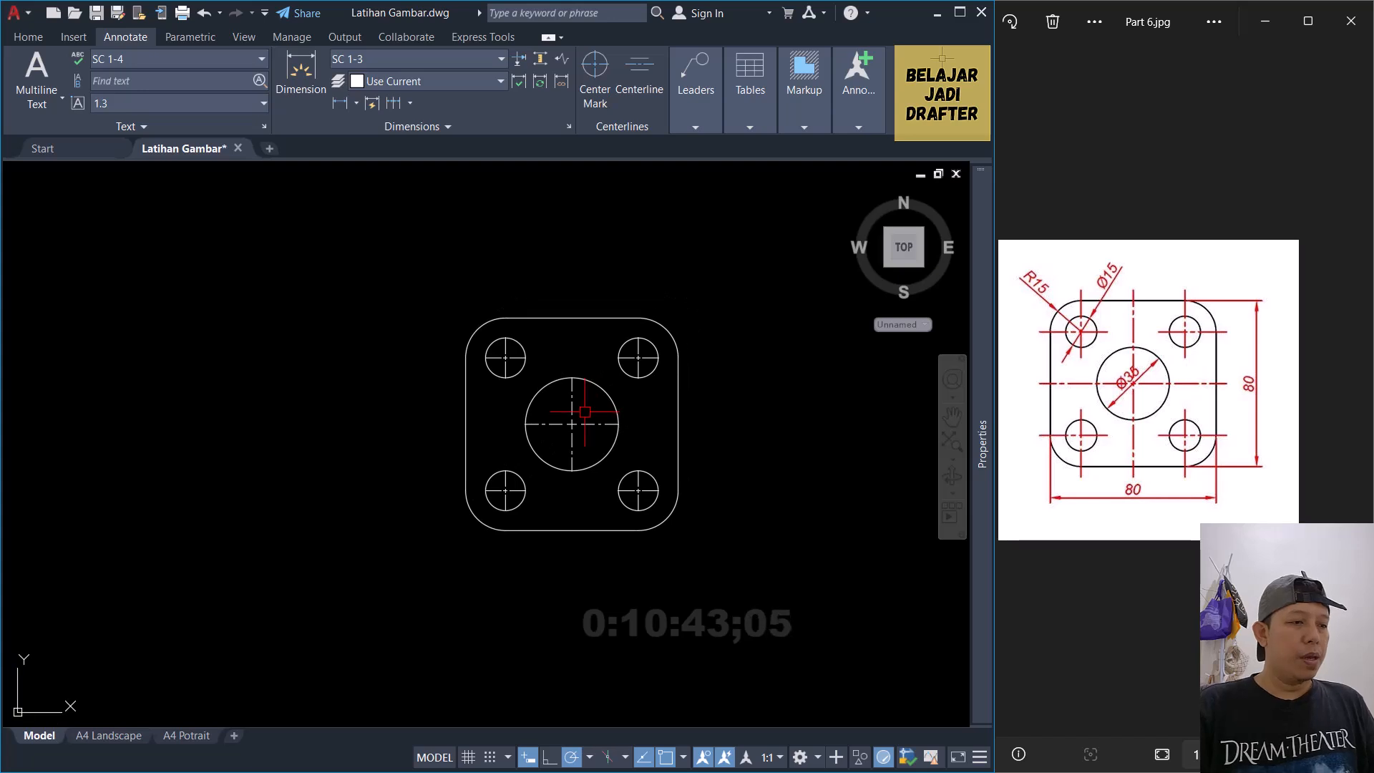
pyautogui.write('DLI')
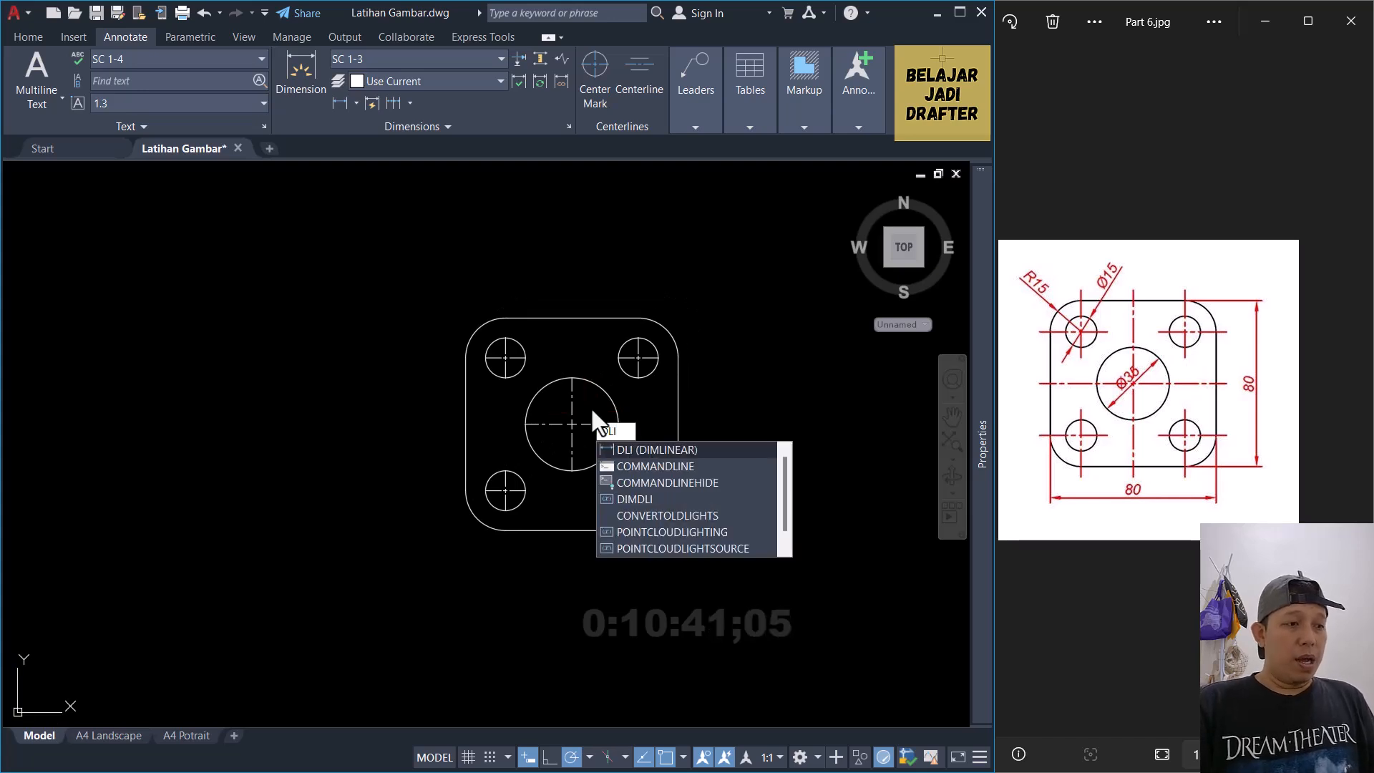
pyautogui.click(655, 452)
pyautogui.press('Escape')
# Step: Add a vertical linear dimension for the plate's overall height, placed beside its left edge
pyautogui.write('d')
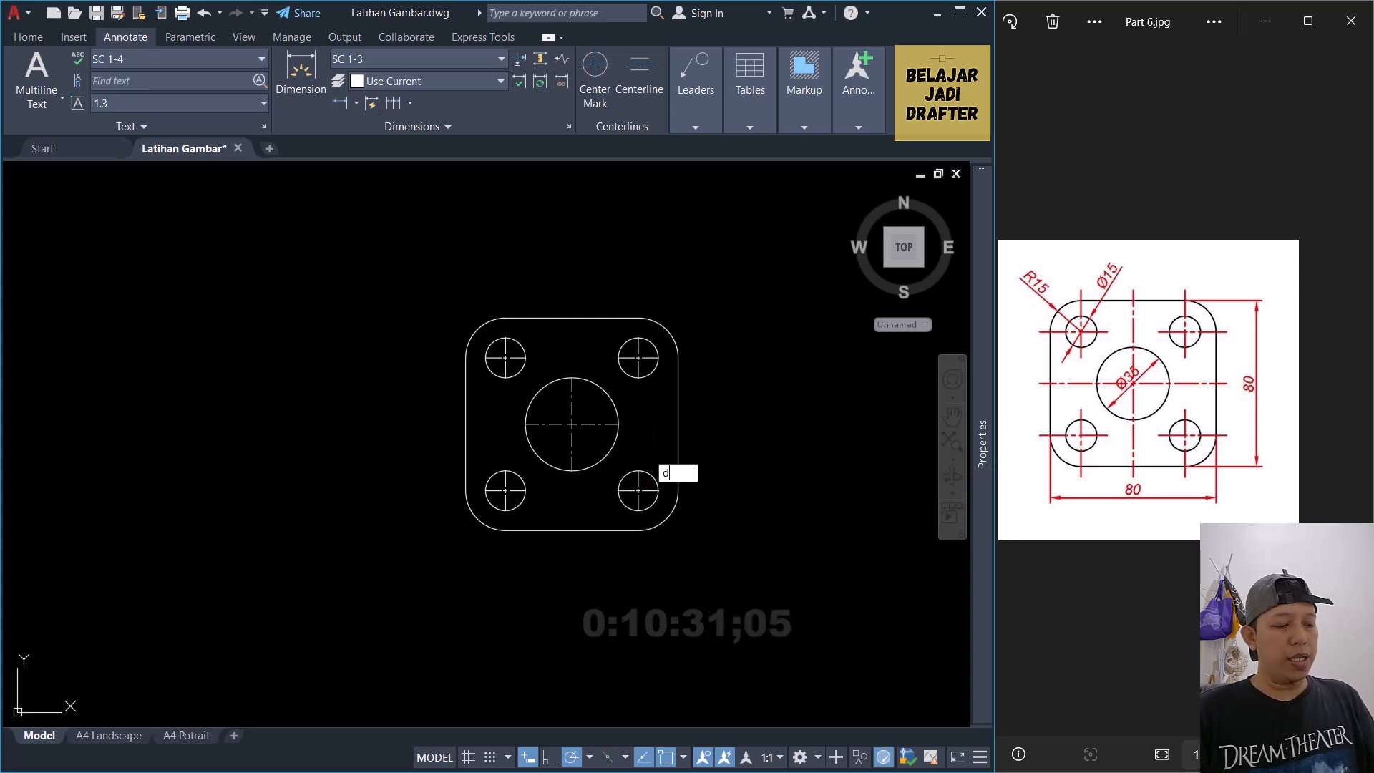
pyautogui.write('li')
pyautogui.press('Return')
pyautogui.click(505, 317)
pyautogui.click(505, 531)
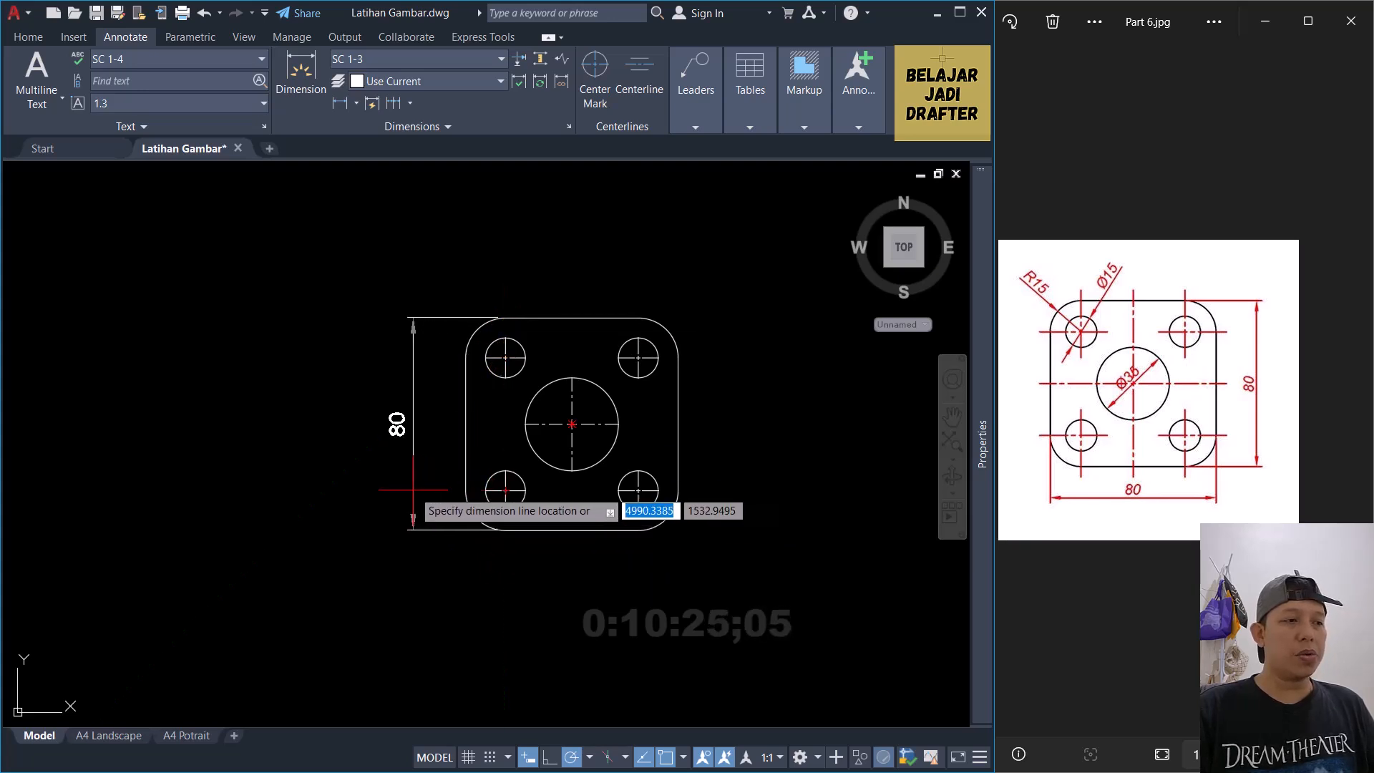
pyautogui.click(413, 490)
# Step: Add a horizontal linear dimension for the plate's overall width, placed above its upper edge
pyautogui.press('space')
pyautogui.click(465, 352)
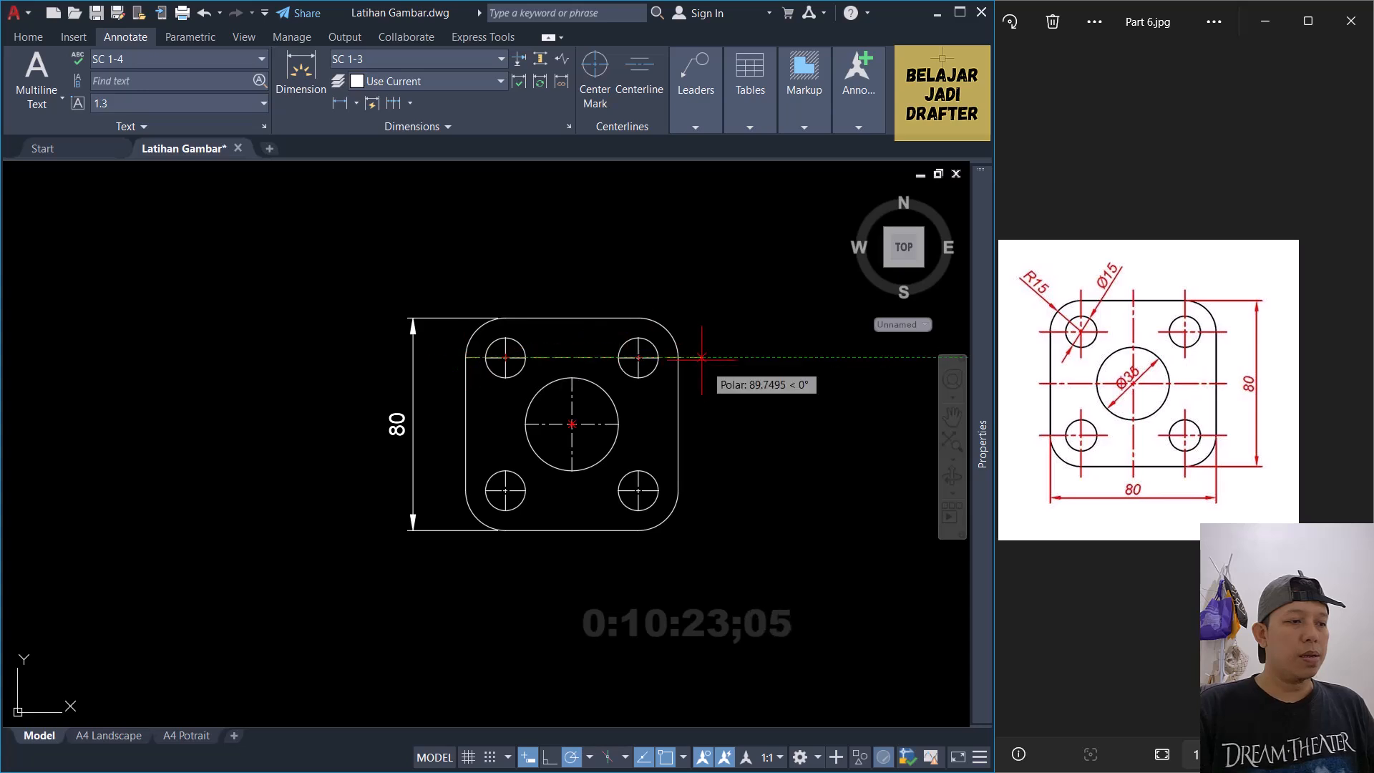
pyautogui.click(678, 352)
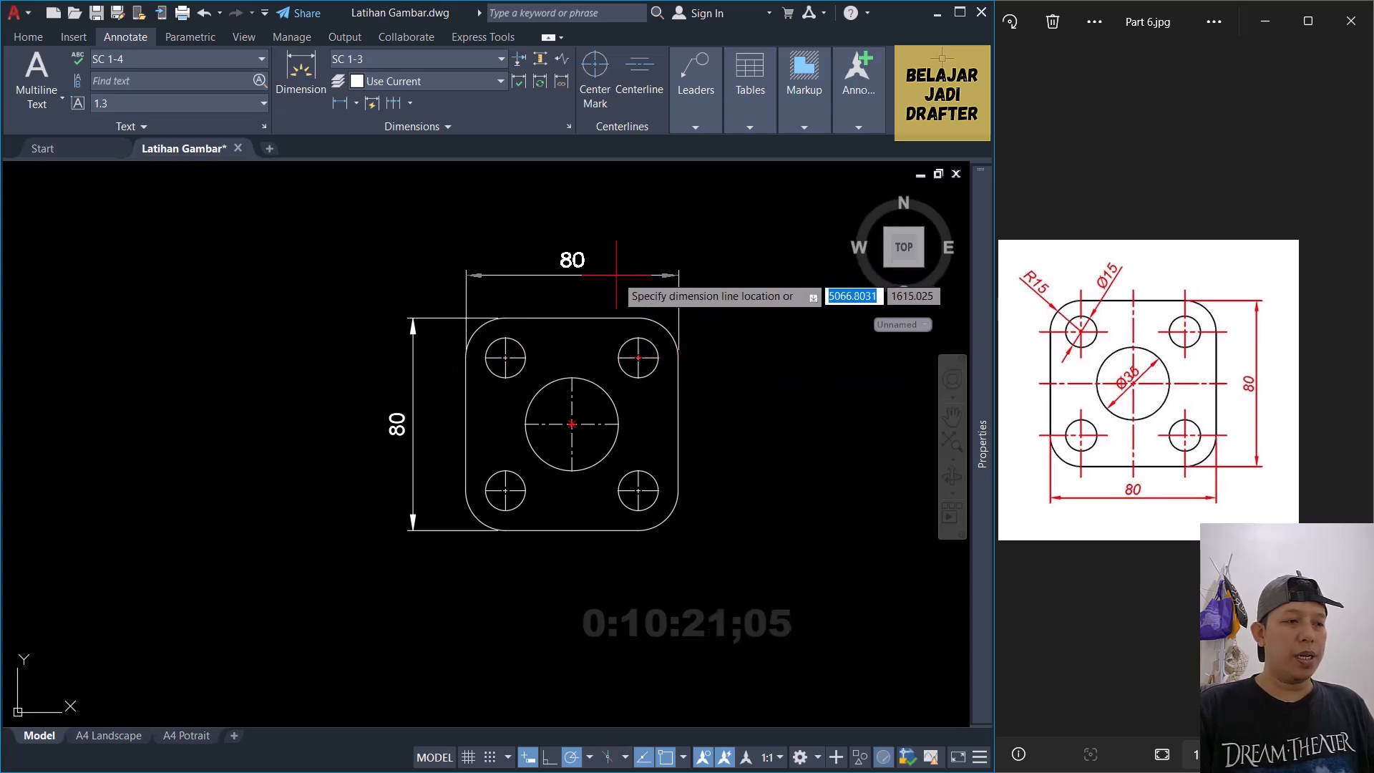
pyautogui.click(614, 283)
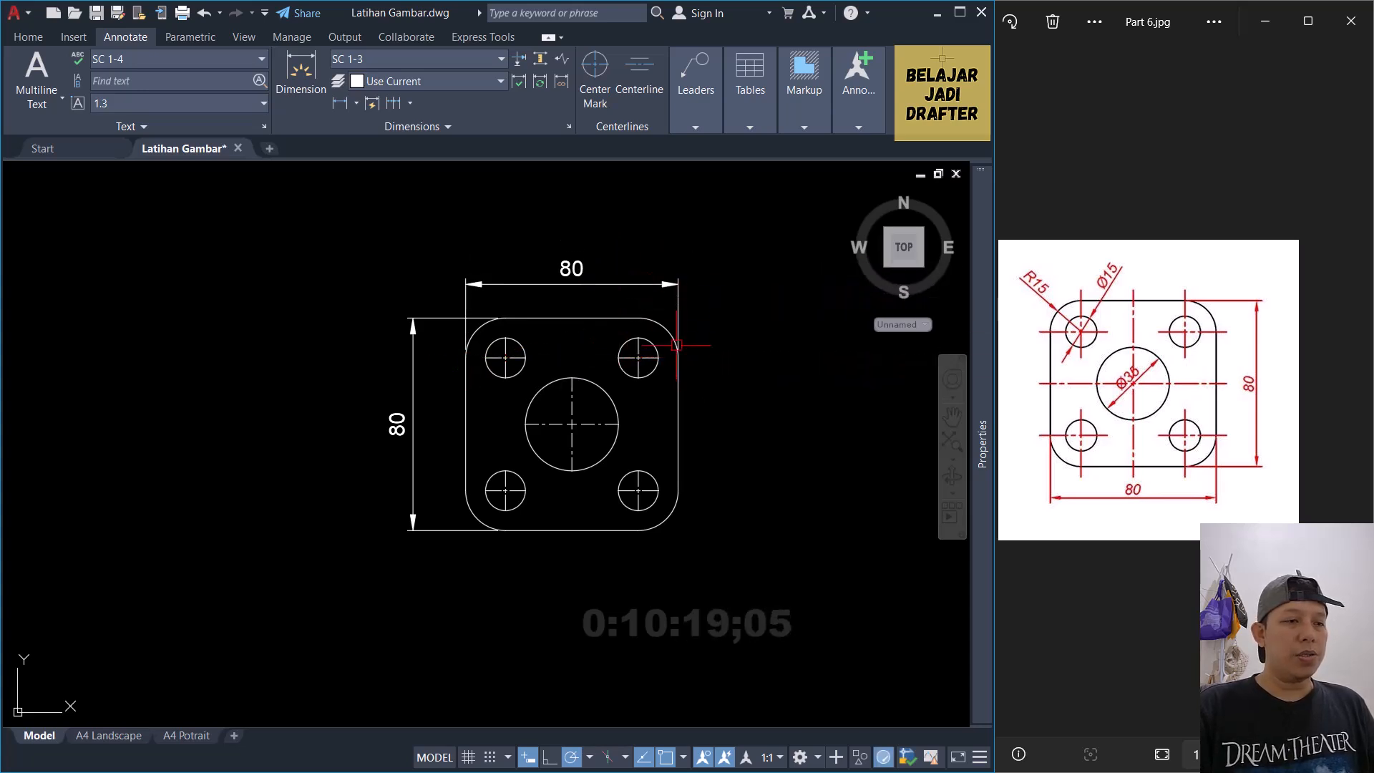
pyautogui.press('space')
pyautogui.scroll(5, 497, 307)
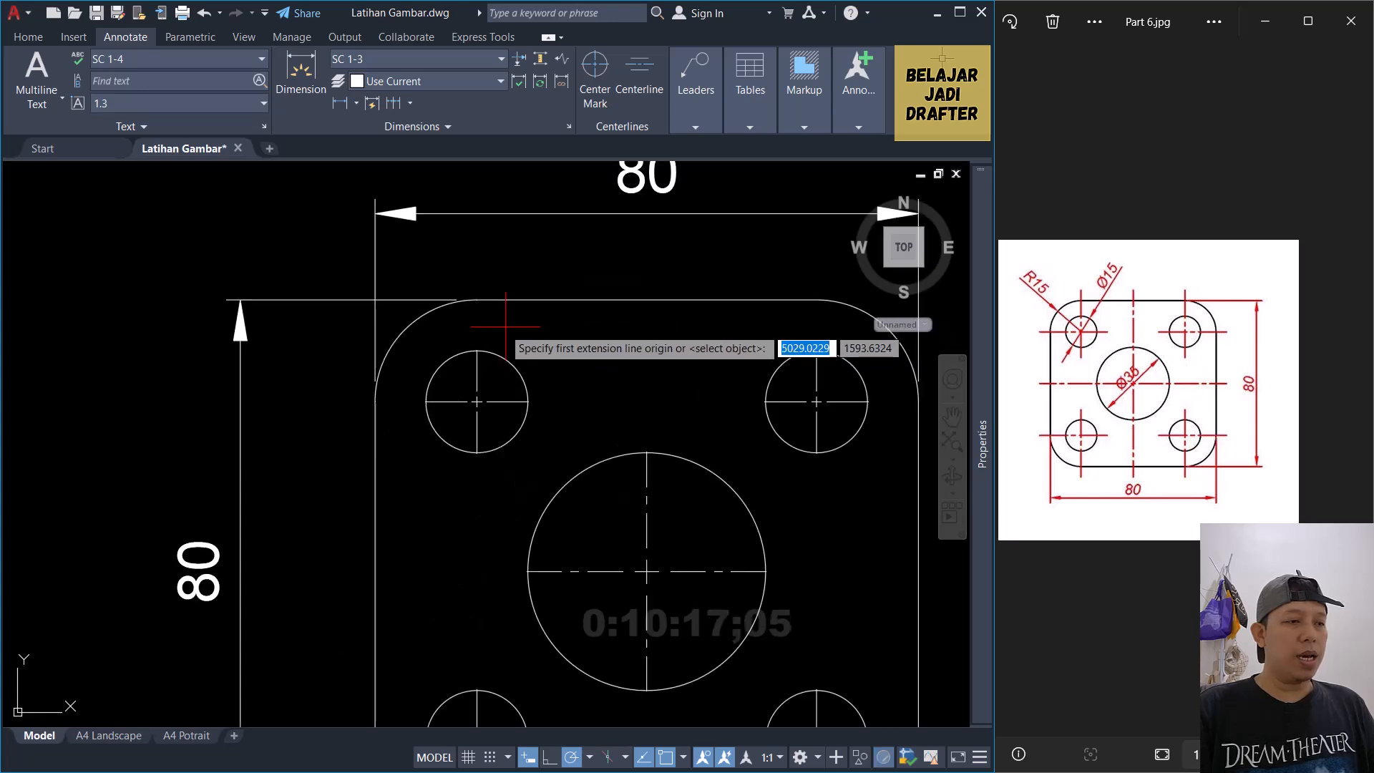
pyautogui.scroll(-5, 469, 372)
pyautogui.press('Escape')
# Step: Dimension the horizontal spacing between the centre marks of the two upper holes, placed between the plate and the overall-width dimension
pyautogui.write('dli')
pyautogui.press('Return')
pyautogui.scroll(6, 479, 336)
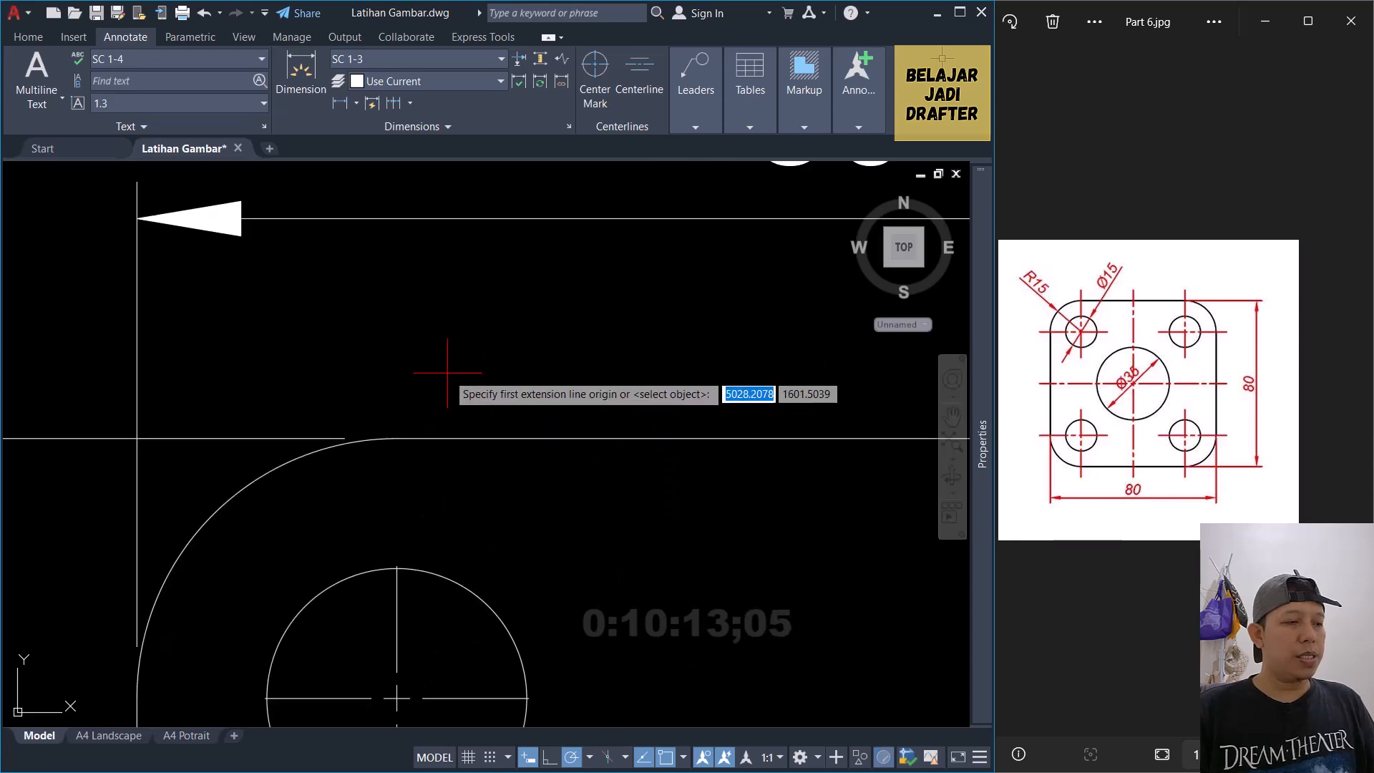
pyautogui.scroll(2, 390, 563)
pyautogui.click(389, 571)
pyautogui.scroll(-10, 401, 458)
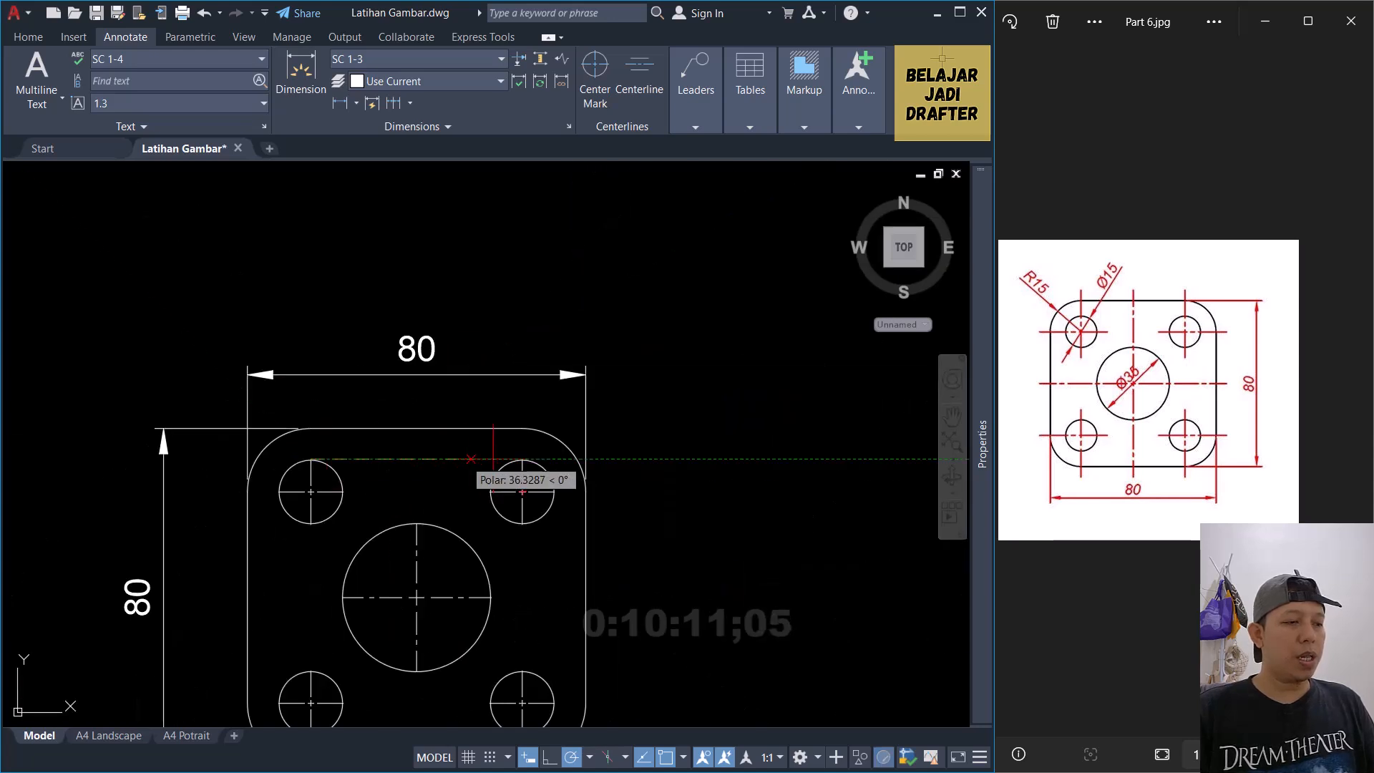
pyautogui.scroll(5, 501, 472)
pyautogui.click(513, 463)
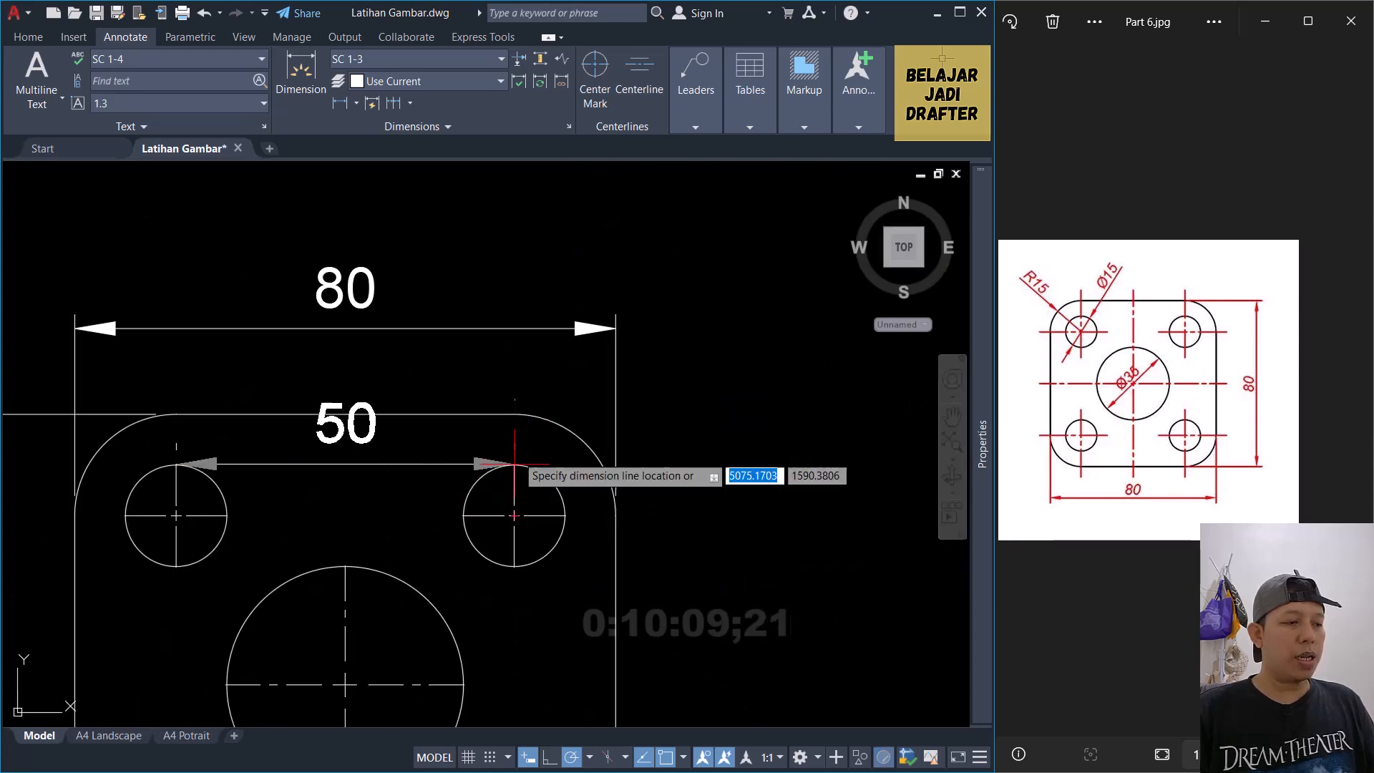
pyautogui.click(435, 371)
# Step: Move the overall-width dimension line upward to clear the hole-spacing dimension
pyautogui.click(614, 323)
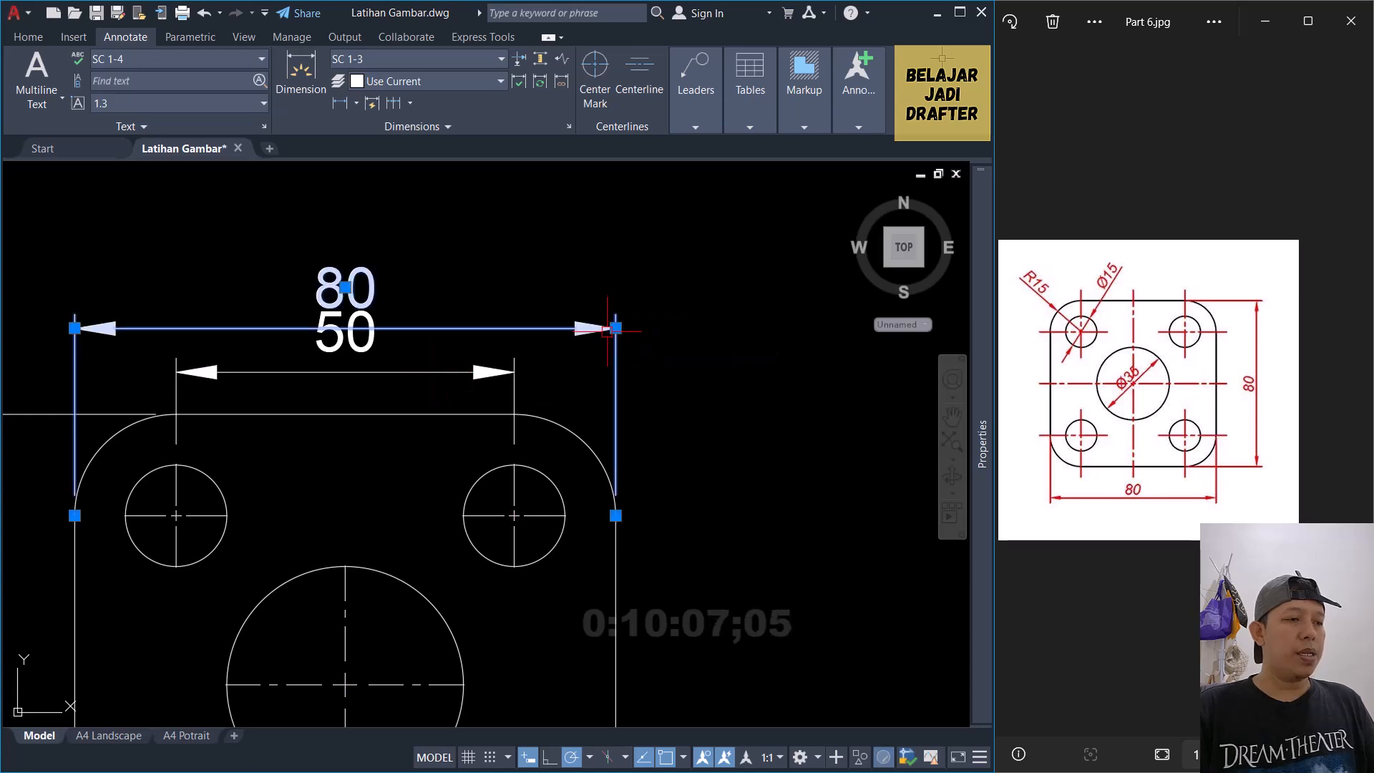
pyautogui.click(615, 328)
pyautogui.click(620, 286)
pyautogui.scroll(-4, 629, 288)
pyautogui.press('Escape')
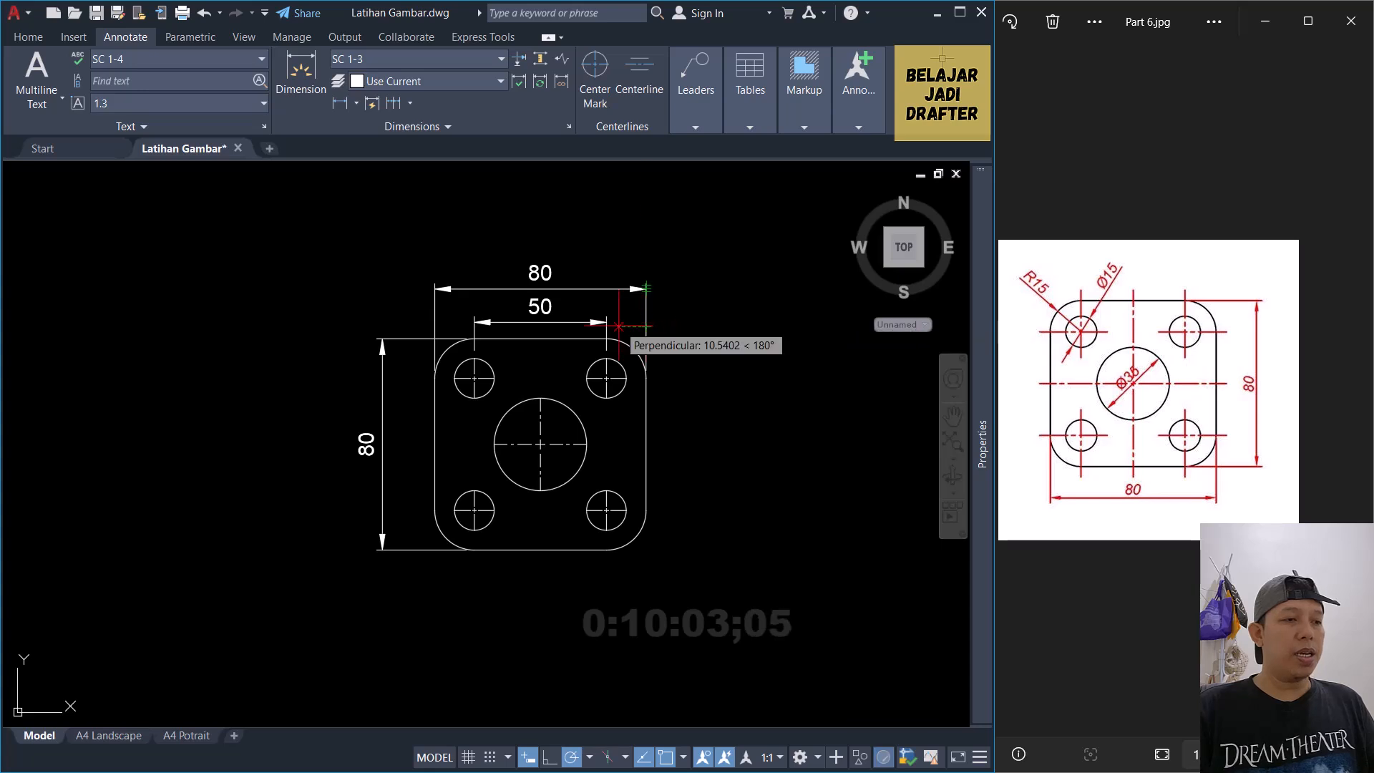
# Step: Dimension the horizontal distance from the upper-right hole's centre mark to the plate's right edge, in line with the hole-spacing dimension
pyautogui.press('space')
pyautogui.scroll(9, 541, 400)
pyautogui.click(533, 384)
pyautogui.scroll(-8, 534, 401)
pyautogui.scroll(4, 630, 500)
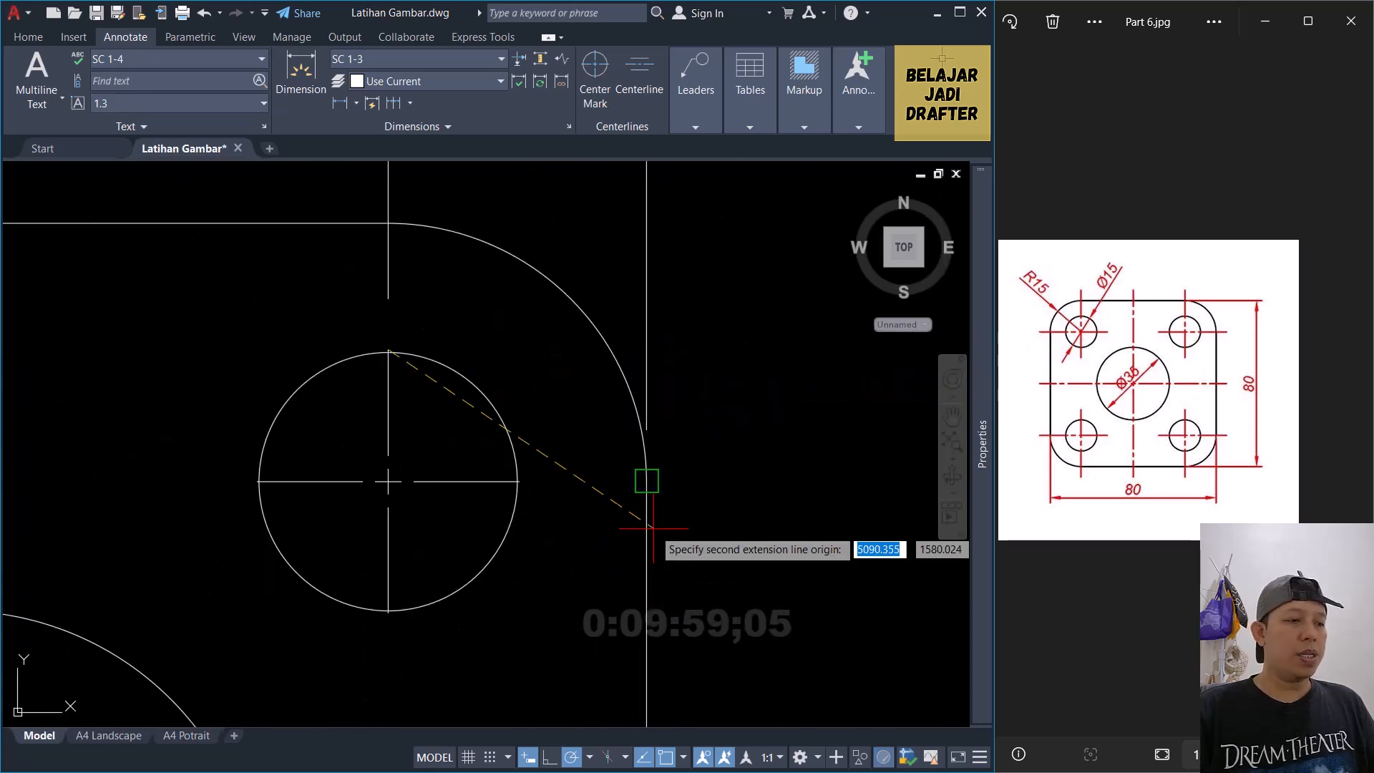
pyautogui.click(643, 475)
pyautogui.scroll(-4, 606, 476)
pyautogui.scroll(2, 526, 338)
pyautogui.click(527, 337)
# Step: Dimension the horizontal distance from the upper-left hole's centre mark to the plate's left edge, in line with the hole-spacing dimension
pyautogui.scroll(-5, 543, 336)
pyautogui.scroll(4, 544, 358)
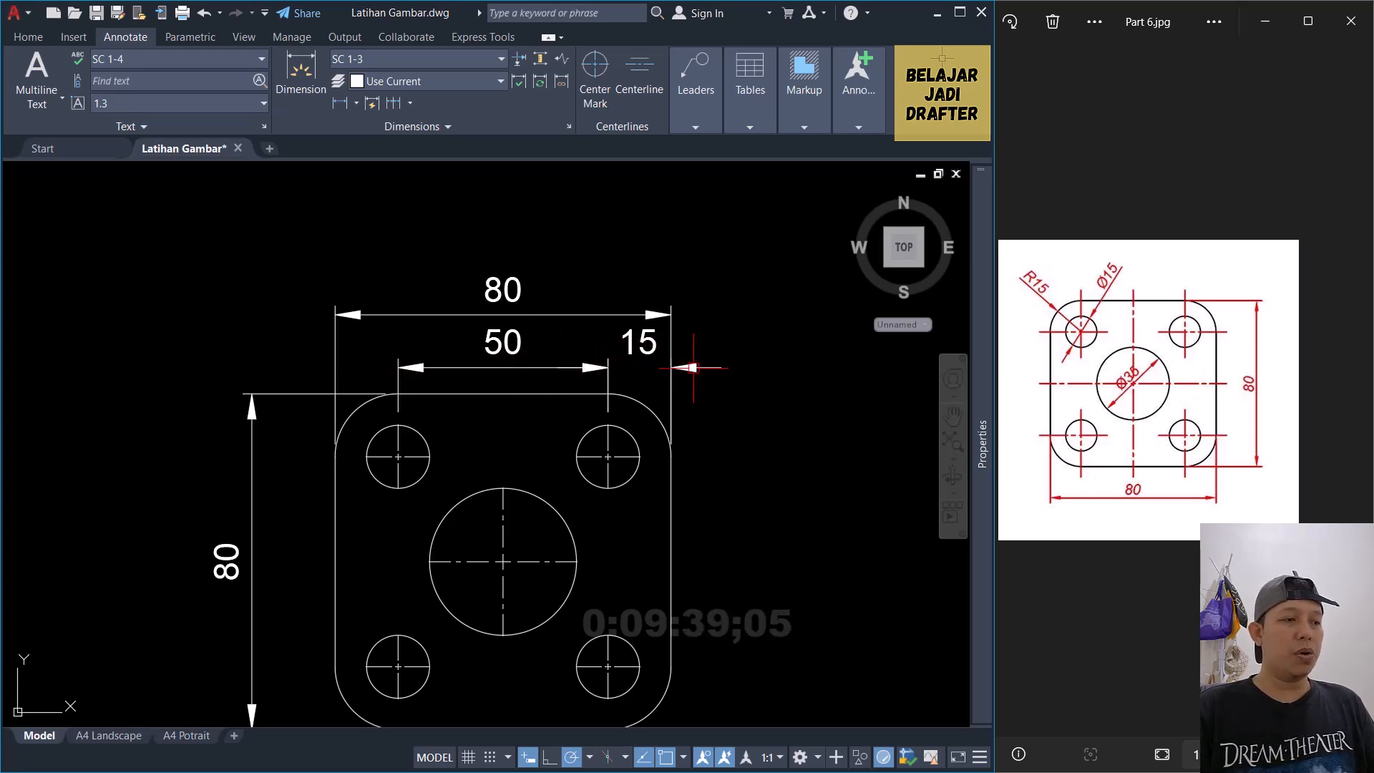
pyautogui.scroll(-1, 703, 367)
pyautogui.moveTo(709, 404); pyautogui.dragTo(702, 377, button='middle')
pyautogui.scroll(1, 387, 428)
pyautogui.scroll(-1, 318, 393)
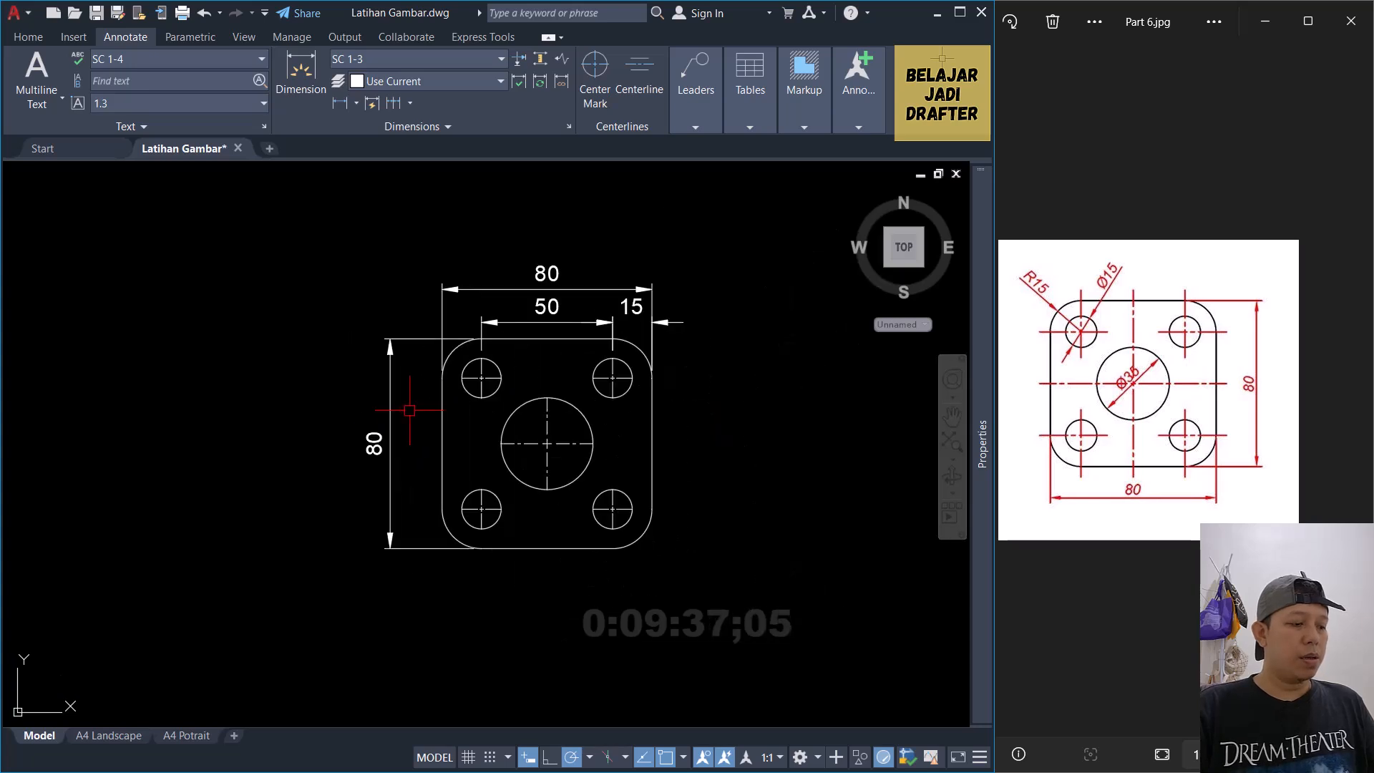
pyautogui.scroll(2, 465, 325)
pyautogui.write('d')
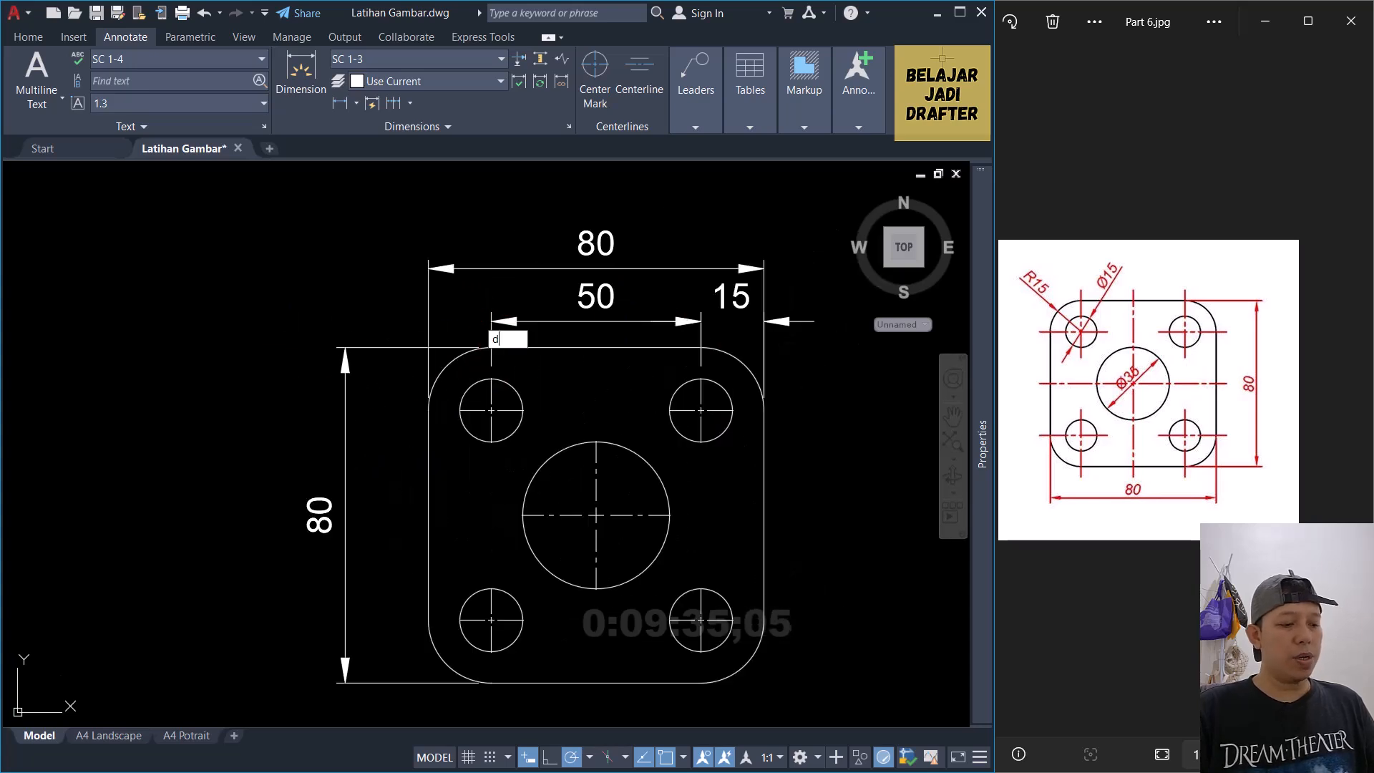
pyautogui.write('li')
pyautogui.press('Return')
pyautogui.scroll(6, 486, 376)
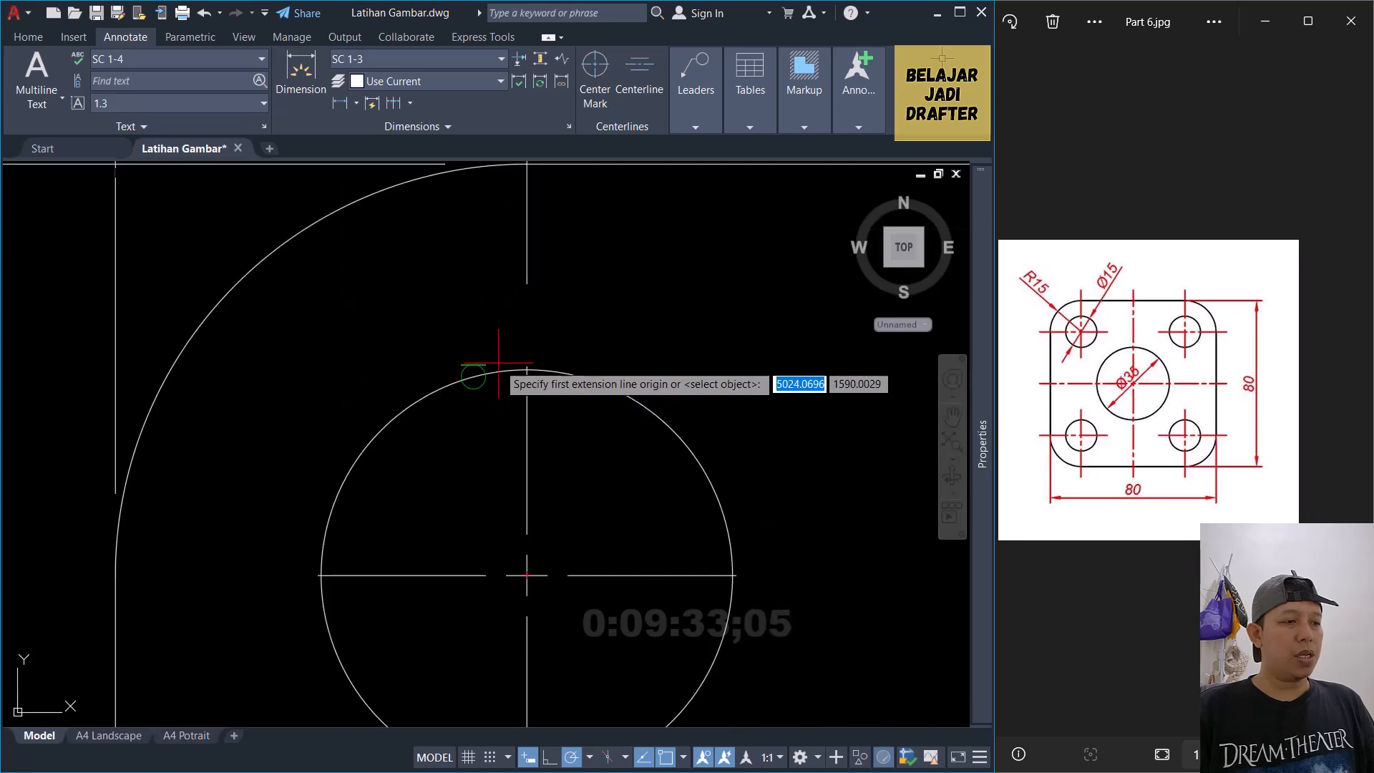
pyautogui.click(527, 365)
pyautogui.scroll(-5, 491, 429)
pyautogui.click(343, 485)
pyautogui.scroll(2, 453, 309)
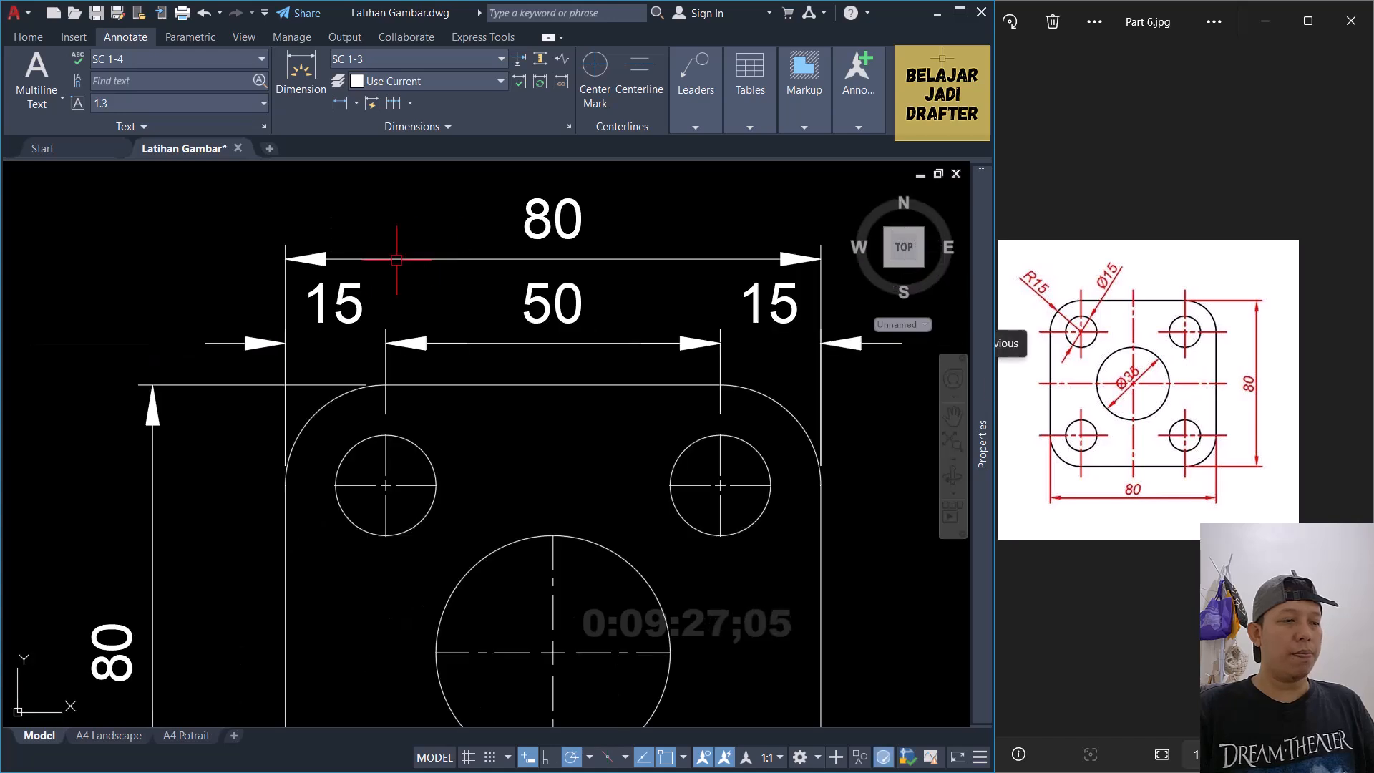
# Step: Raise the overall-width dimension line a little more to widen its gap above the row of hole dimensions
pyautogui.scroll(-2, 619, 254)
pyautogui.click(608, 238)
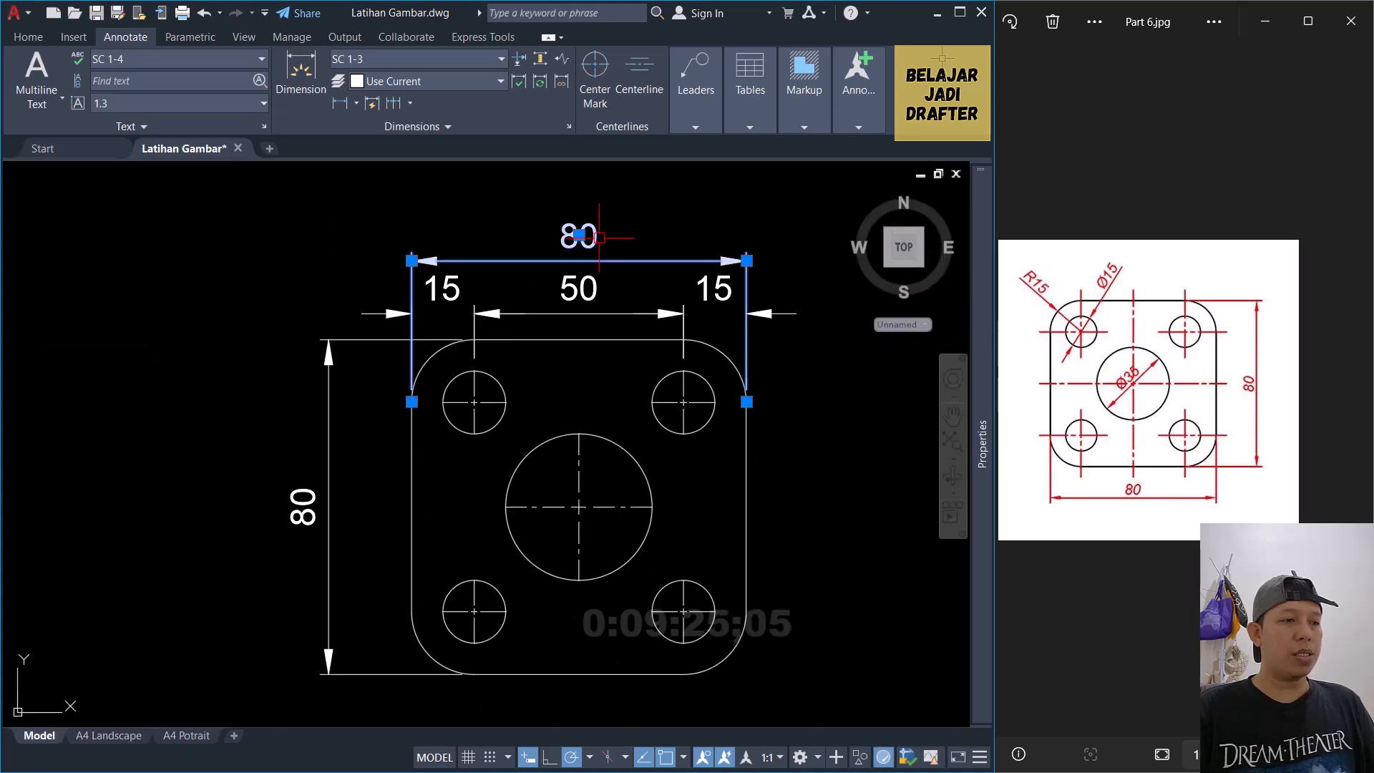
pyautogui.click(746, 260)
pyautogui.scroll(2, 746, 251)
pyautogui.click(746, 251)
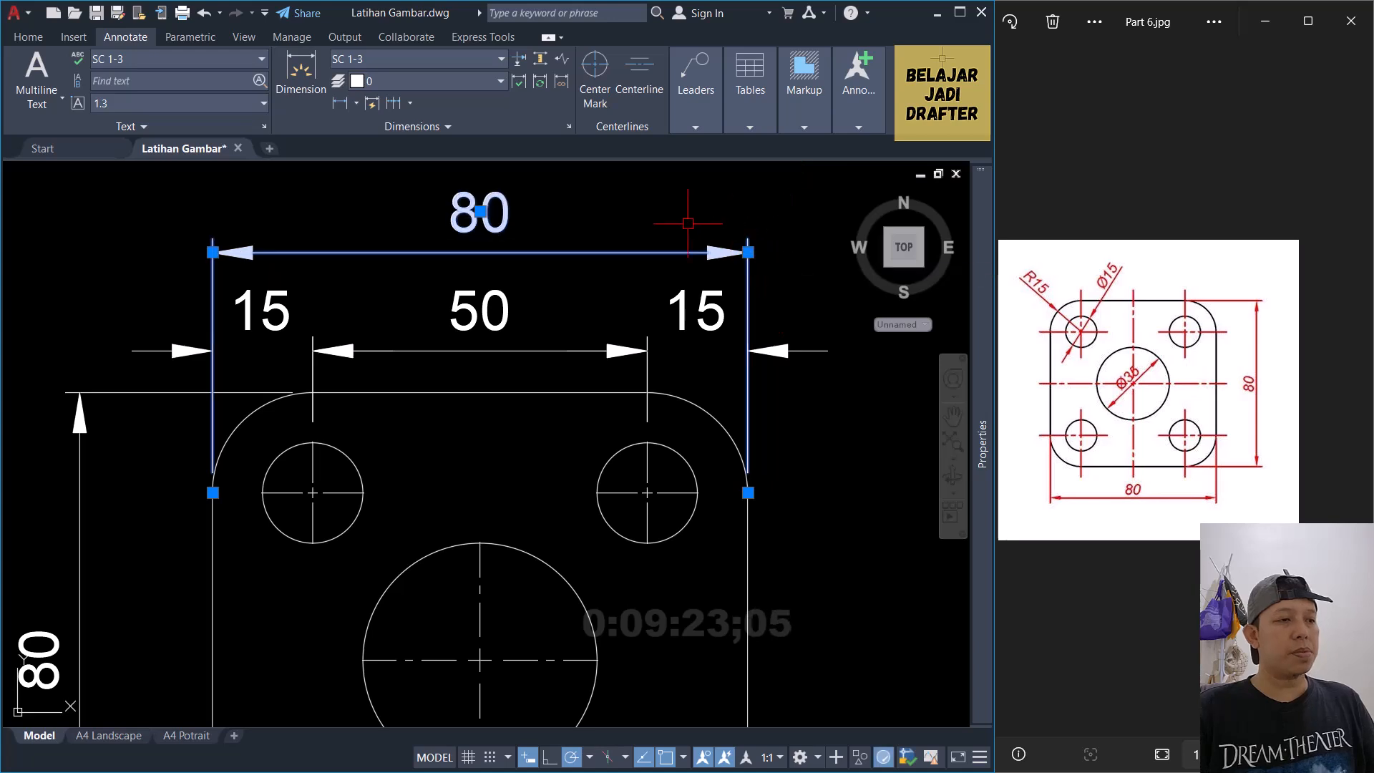
pyautogui.press('Escape')
# Step: Dimension the vertical distance from the plate's upper edge to the upper-left hole's centre mark, placed between the plate and the overall-height dimension
pyautogui.scroll(-4, 640, 251)
pyautogui.scroll(2, 536, 338)
pyautogui.moveTo(470, 323); pyautogui.dragTo(468, 347, button='middle')
pyautogui.write('dl')
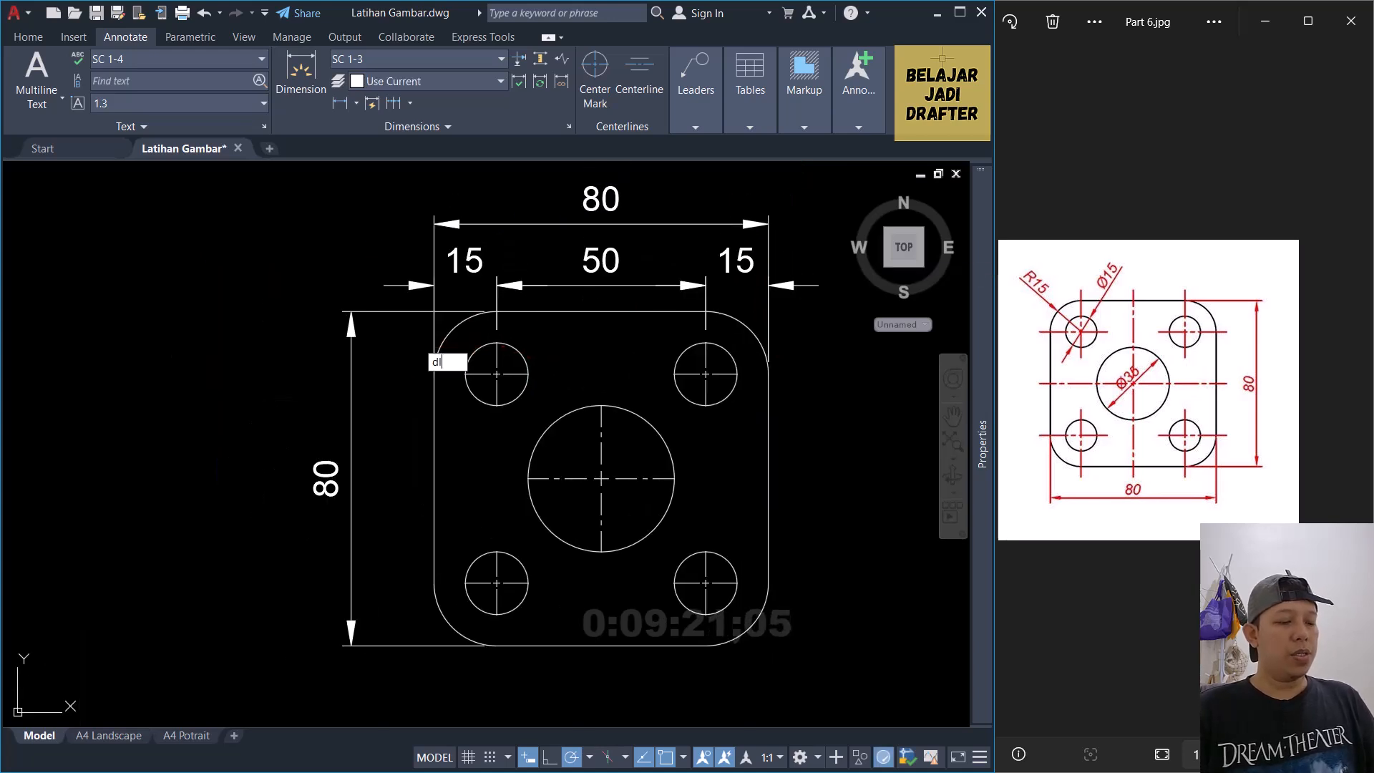
pyautogui.write('i')
pyautogui.press('Return')
pyautogui.scroll(4, 497, 299)
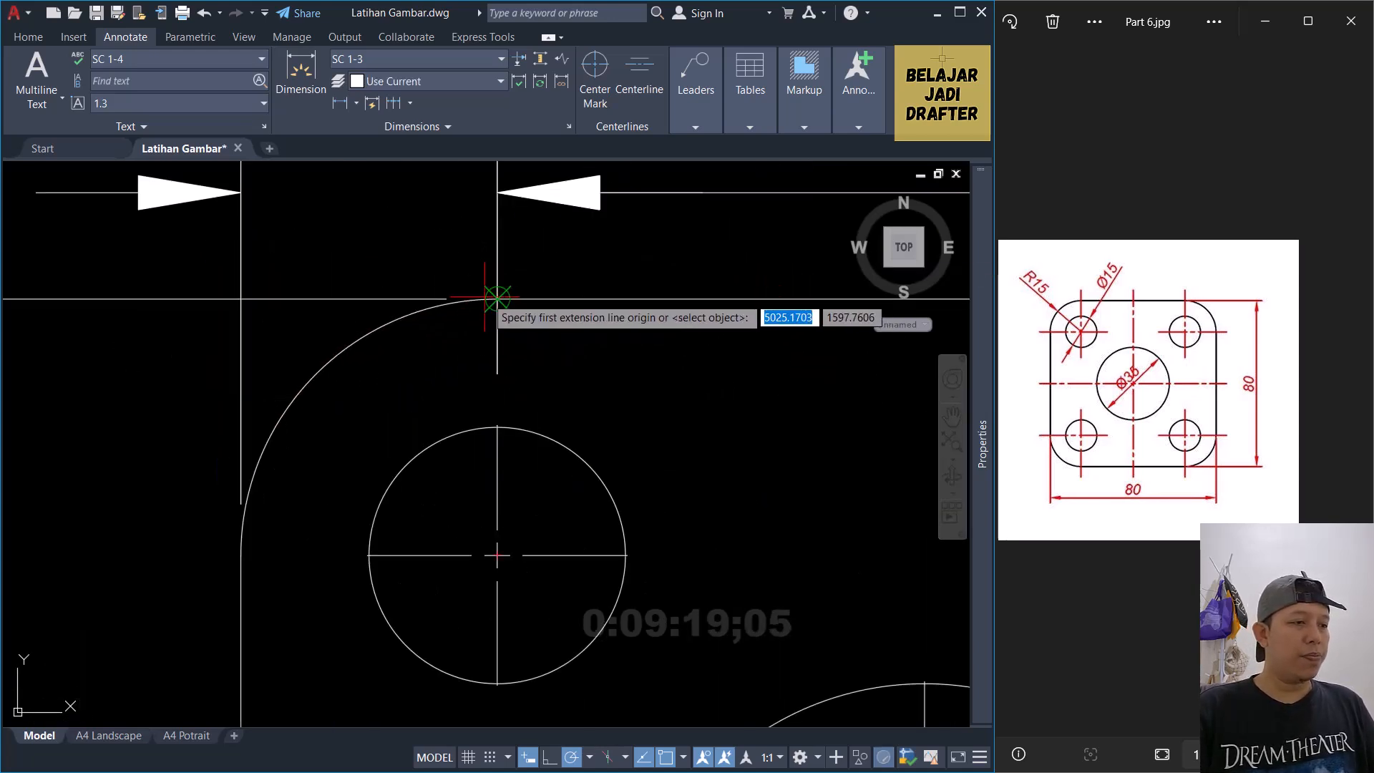
pyautogui.click(497, 299)
pyautogui.scroll(-3, 494, 286)
pyautogui.scroll(3, 445, 393)
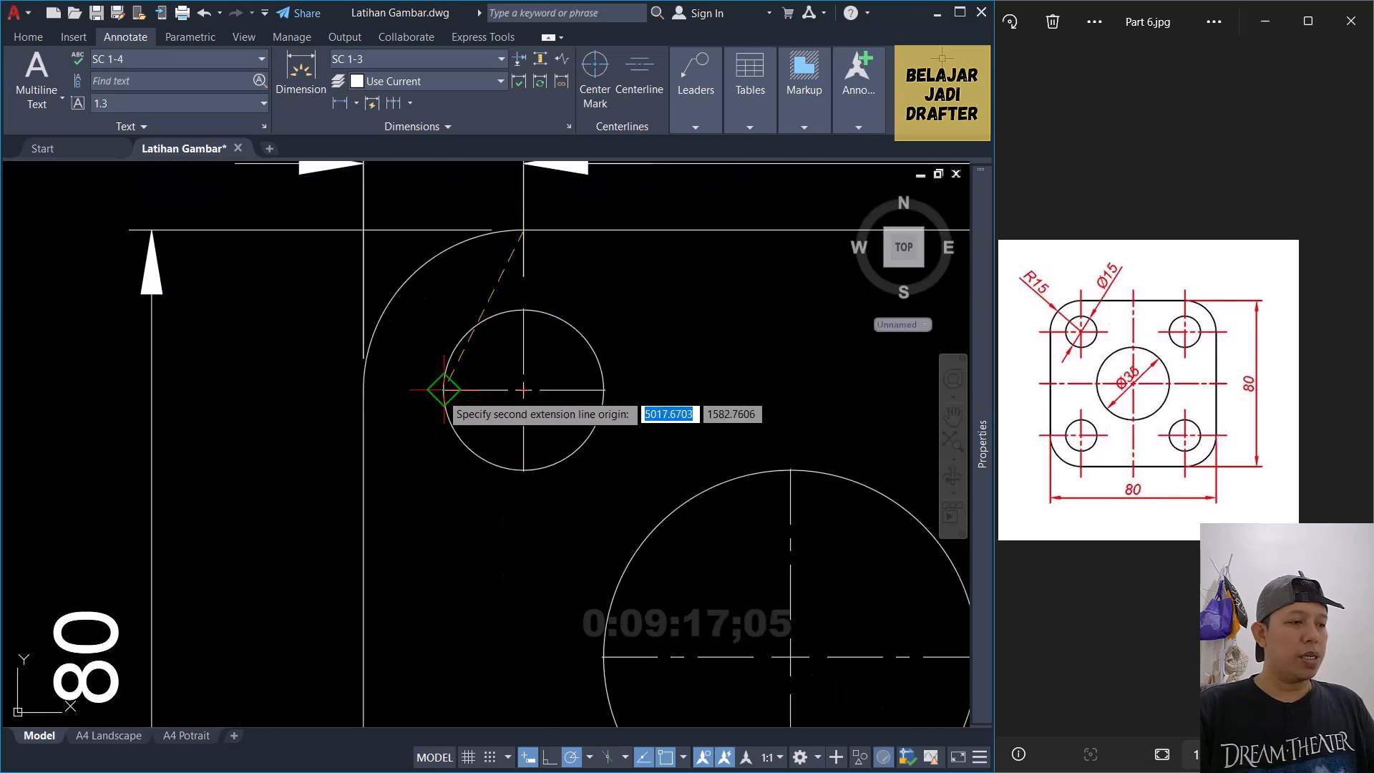
pyautogui.scroll(2, 435, 382)
pyautogui.click(453, 375)
pyautogui.scroll(-3, 509, 387)
pyautogui.scroll(1, 430, 323)
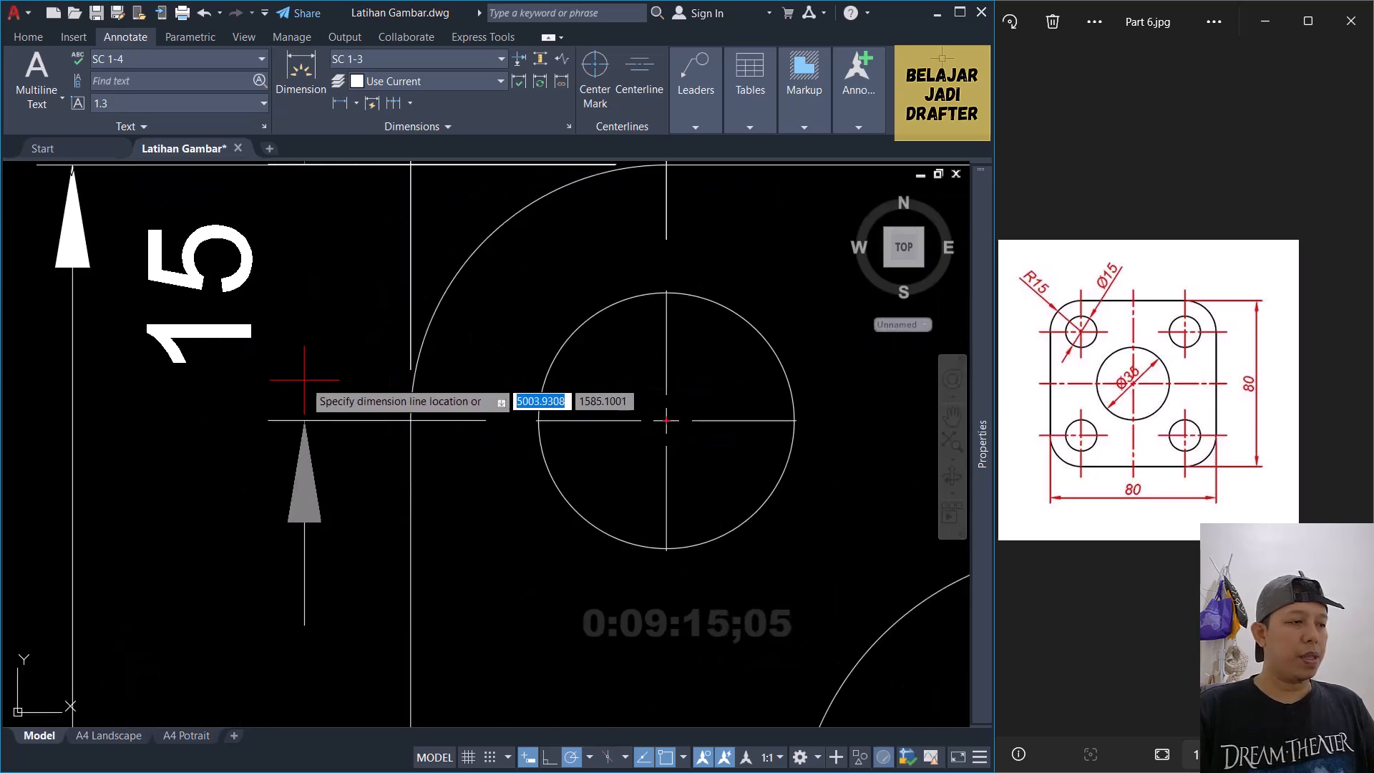
pyautogui.click(284, 391)
# Step: Move the overall-height dimension line slightly farther left, away from the vertical hole-position dimension
pyautogui.scroll(-3, 286, 389)
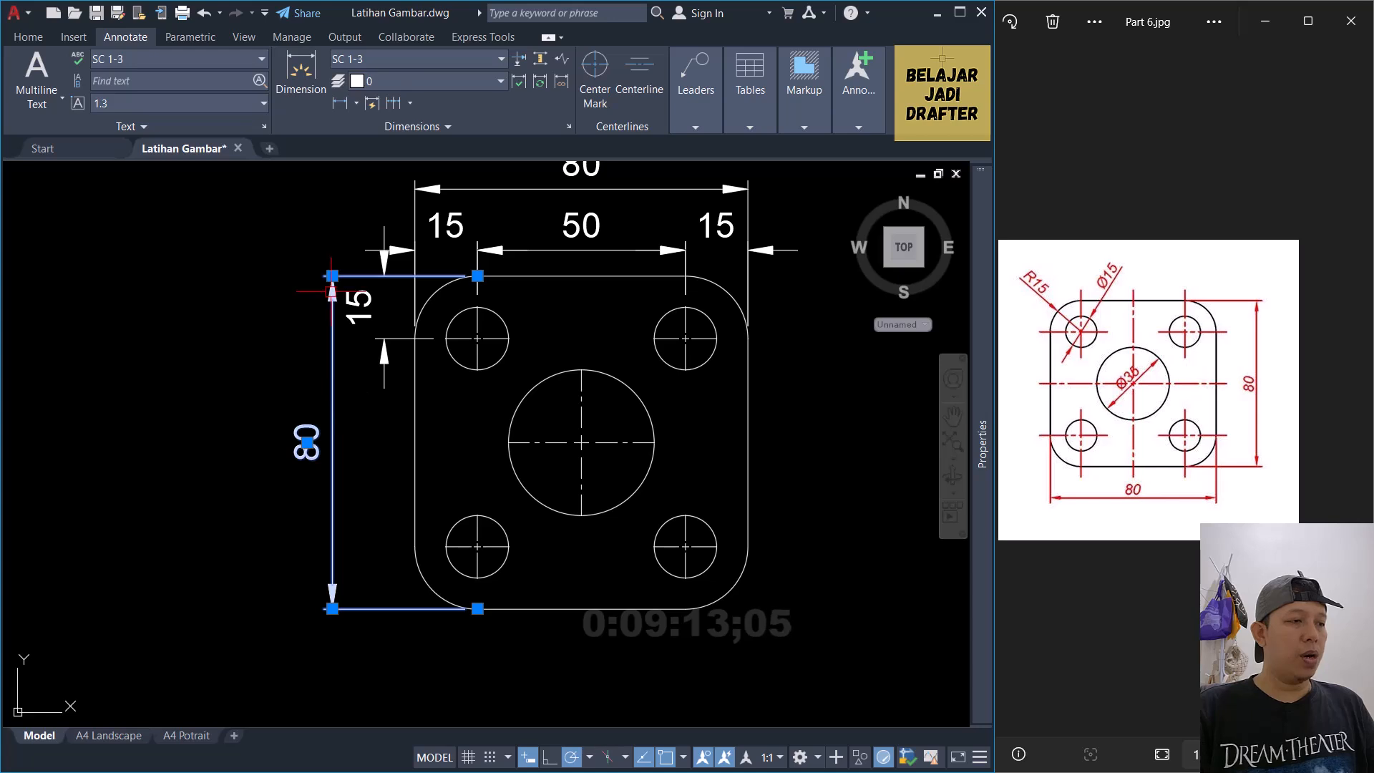
pyautogui.click(332, 276)
pyautogui.scroll(1, 322, 275)
pyautogui.click(310, 276)
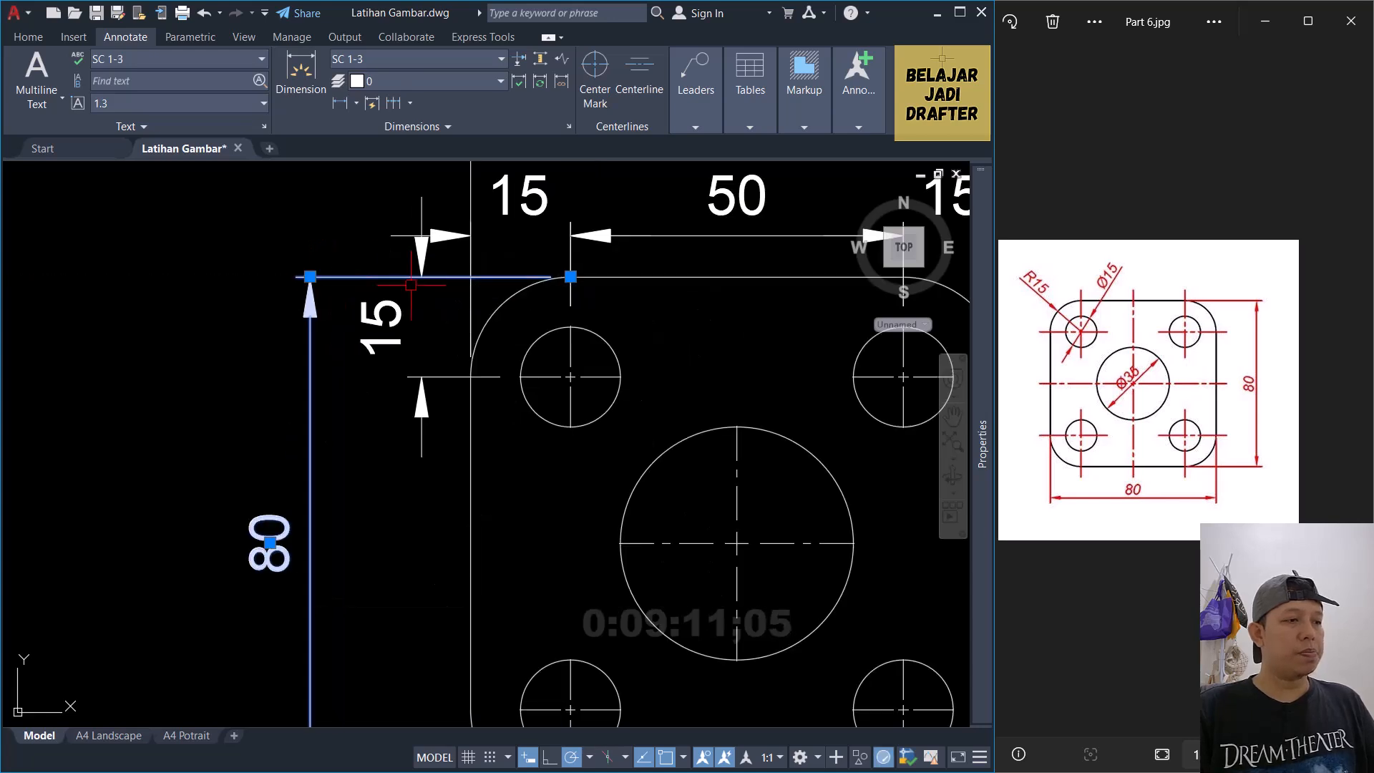
pyautogui.press('Escape')
# Step: Dimension the vertical spacing between the upper-left and lower-left holes' centre marks, in line with the vertical hole-position dimension above
pyautogui.scroll(-1, 499, 330)
pyautogui.scroll(1, 502, 371)
pyautogui.scroll(2, 507, 359)
pyautogui.scroll(3, 521, 355)
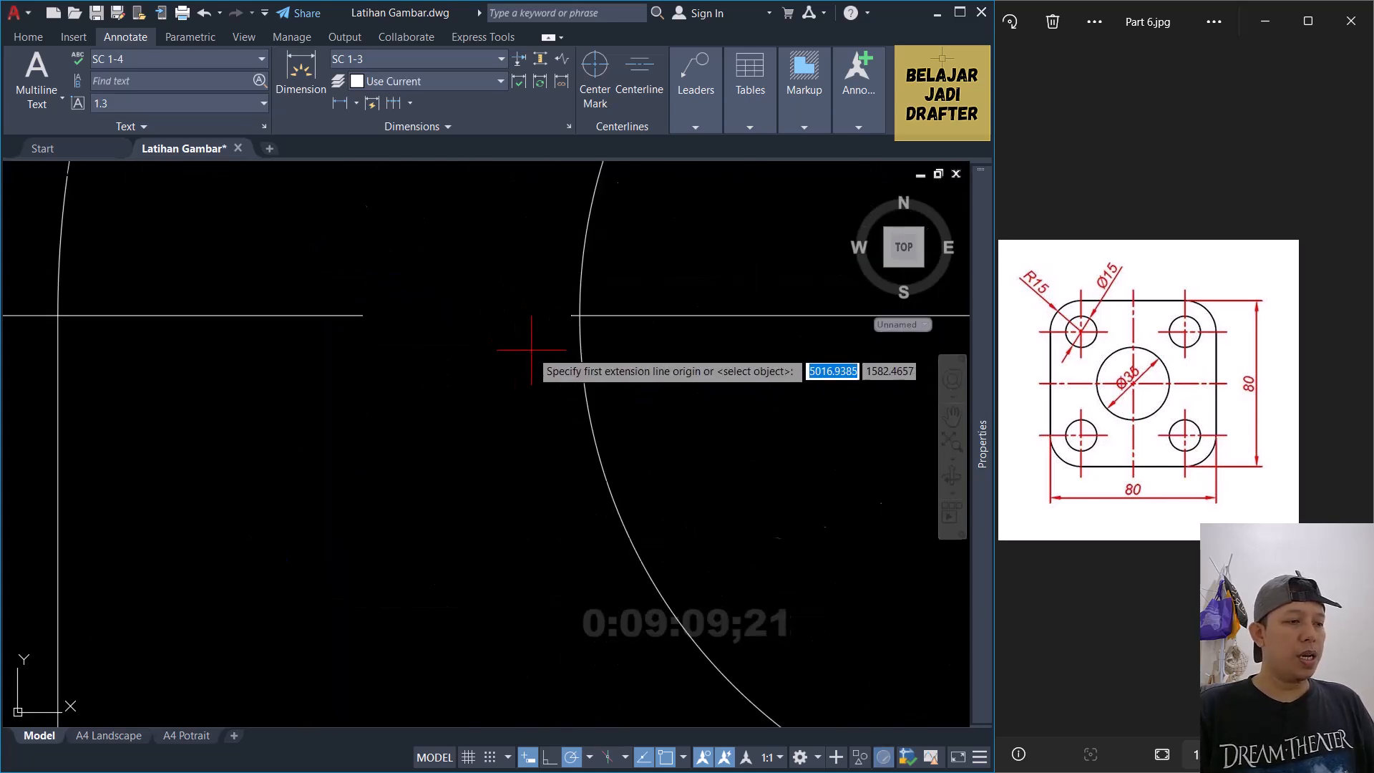
pyautogui.click(571, 313)
pyautogui.scroll(-3, 571, 288)
pyautogui.scroll(-2, 565, 290)
pyautogui.scroll(3, 578, 608)
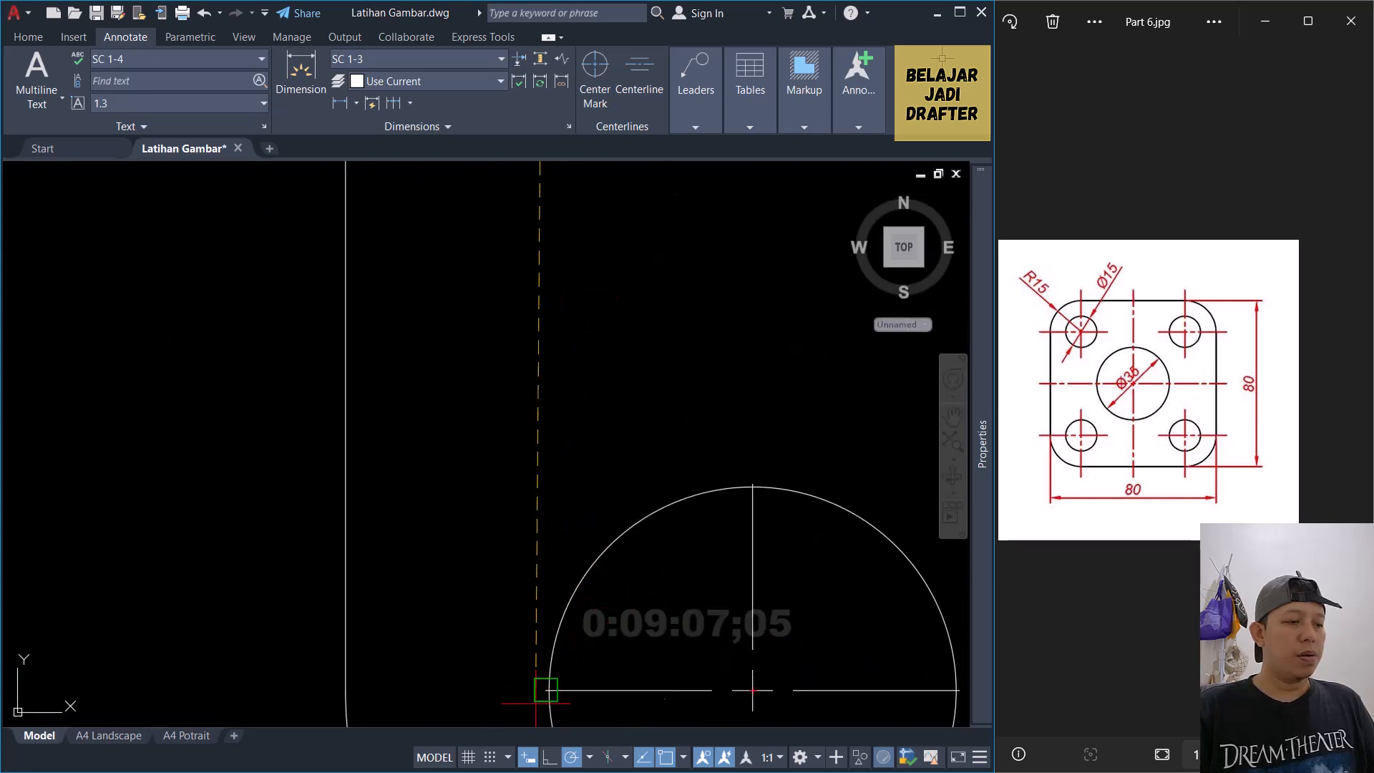
pyautogui.click(546, 690)
pyautogui.scroll(-5, 565, 565)
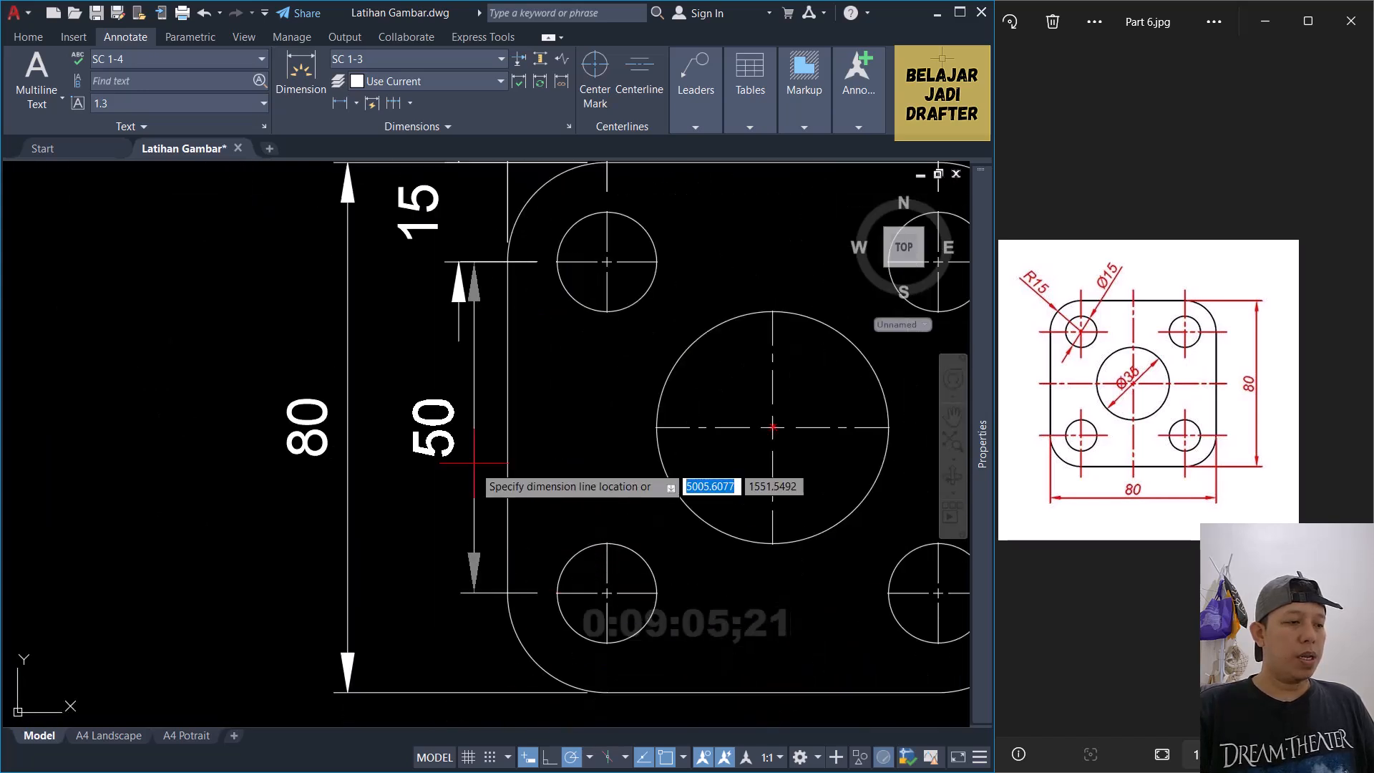
pyautogui.click(455, 334)
# Step: Dimension the vertical distance from the lower-left hole's centre mark to the plate's lower edge, in line with the hole-spacing dimension
pyautogui.scroll(-4, 465, 337)
pyautogui.scroll(4, 507, 493)
pyautogui.press('space')
pyautogui.click(555, 389)
pyautogui.click(635, 549)
pyautogui.scroll(-1, 398, 389)
pyautogui.click(402, 389)
# Step: Add a radius dimension to the plate's lower-right rounded corner, with its text outside the outline
pyautogui.scroll(-5, 588, 384)
pyautogui.scroll(2, 588, 384)
pyautogui.write('dr')
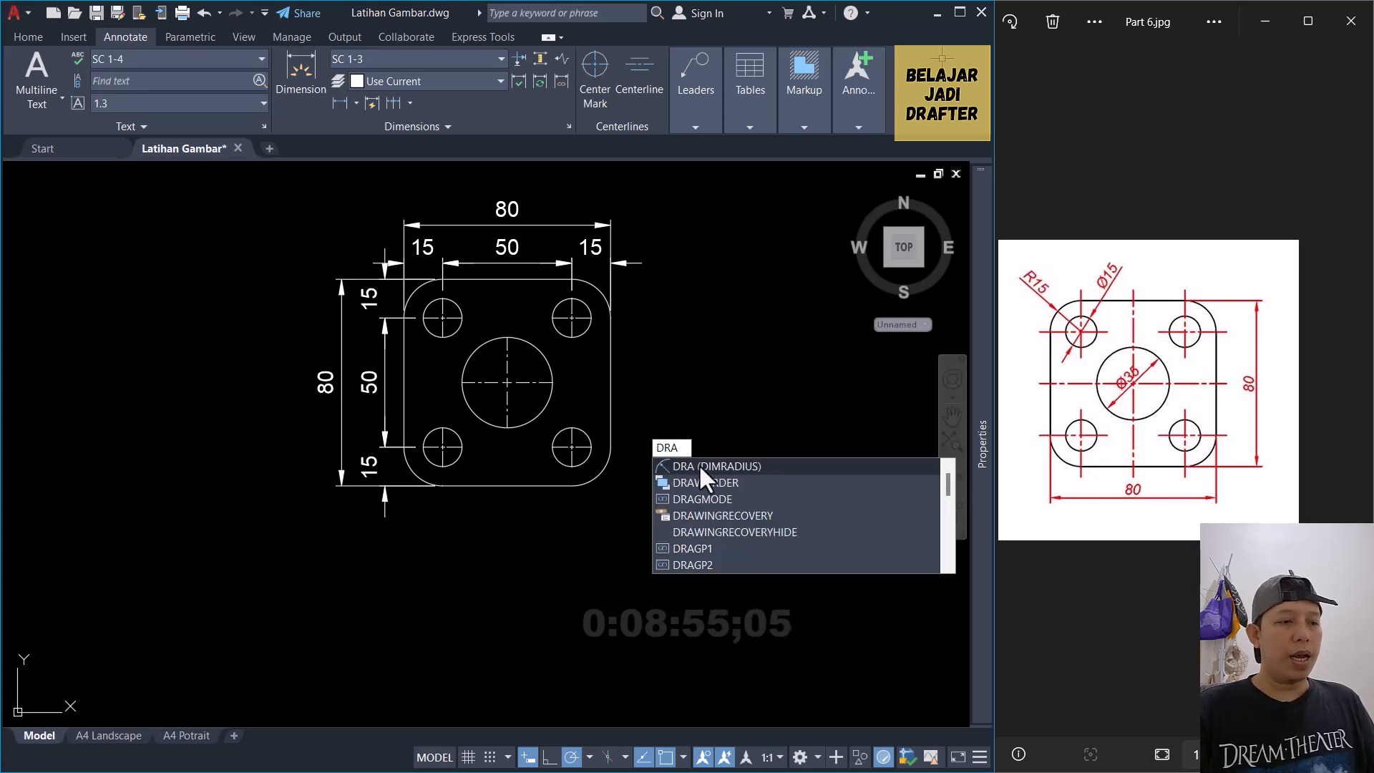
pyautogui.press('Return')
pyautogui.scroll(2, 585, 477)
pyautogui.click(584, 477)
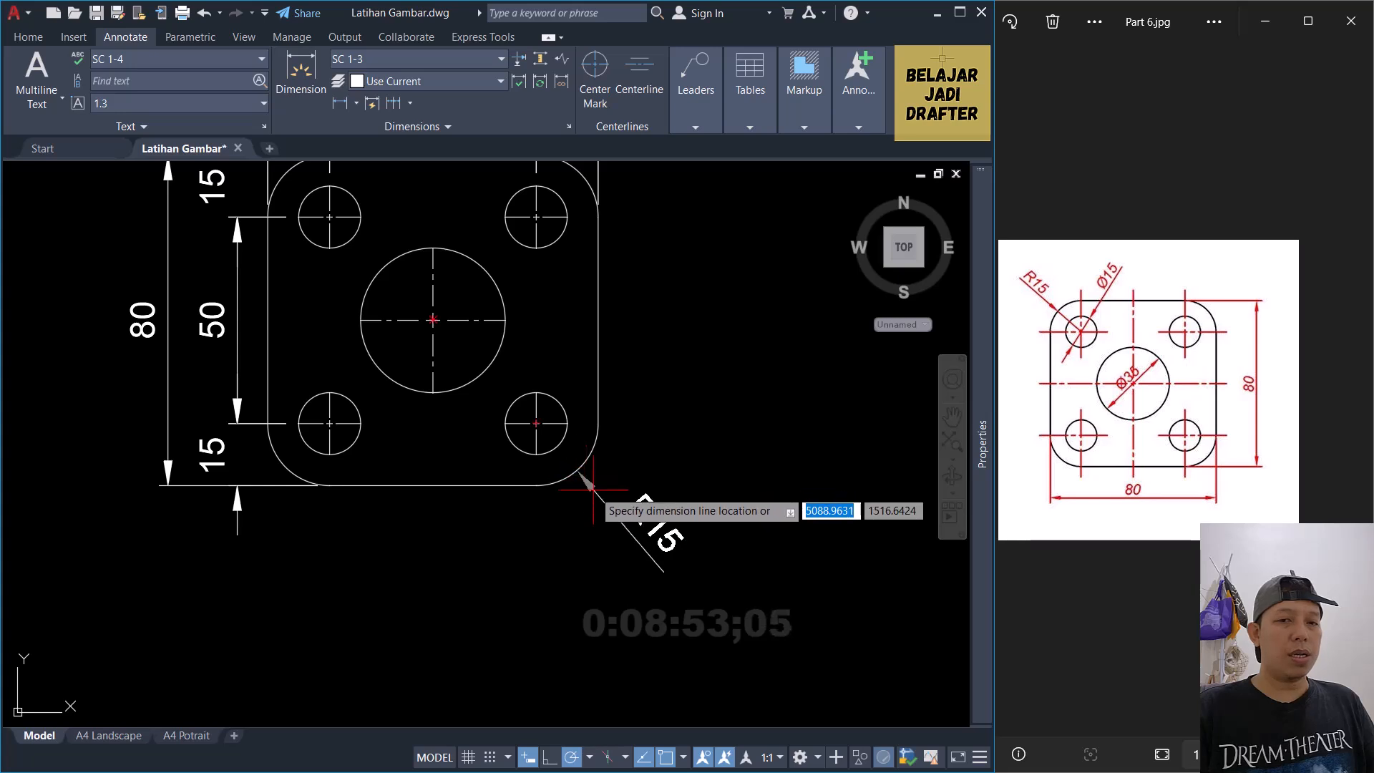
pyautogui.scroll(2, 588, 474)
pyautogui.click(580, 475)
pyautogui.scroll(-4, 623, 400)
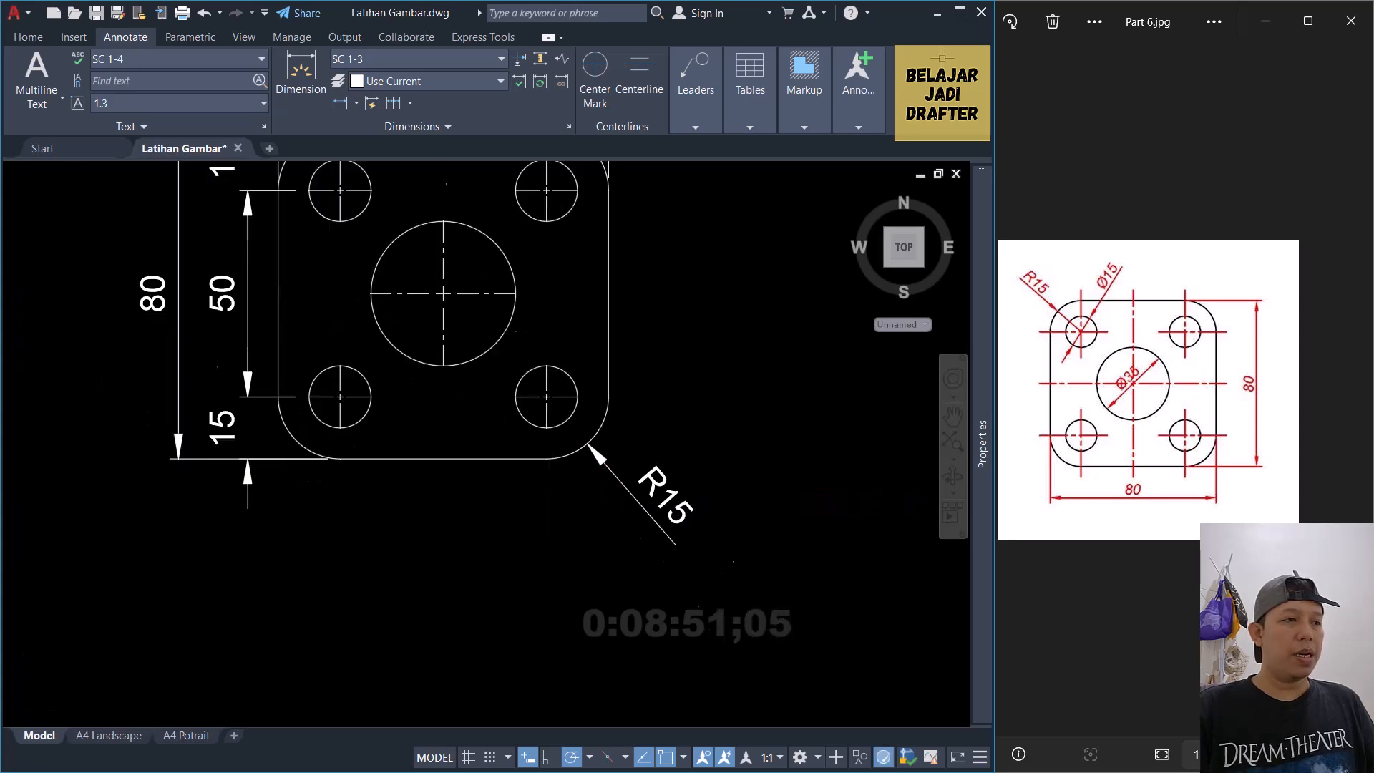
pyautogui.scroll(2, 548, 398)
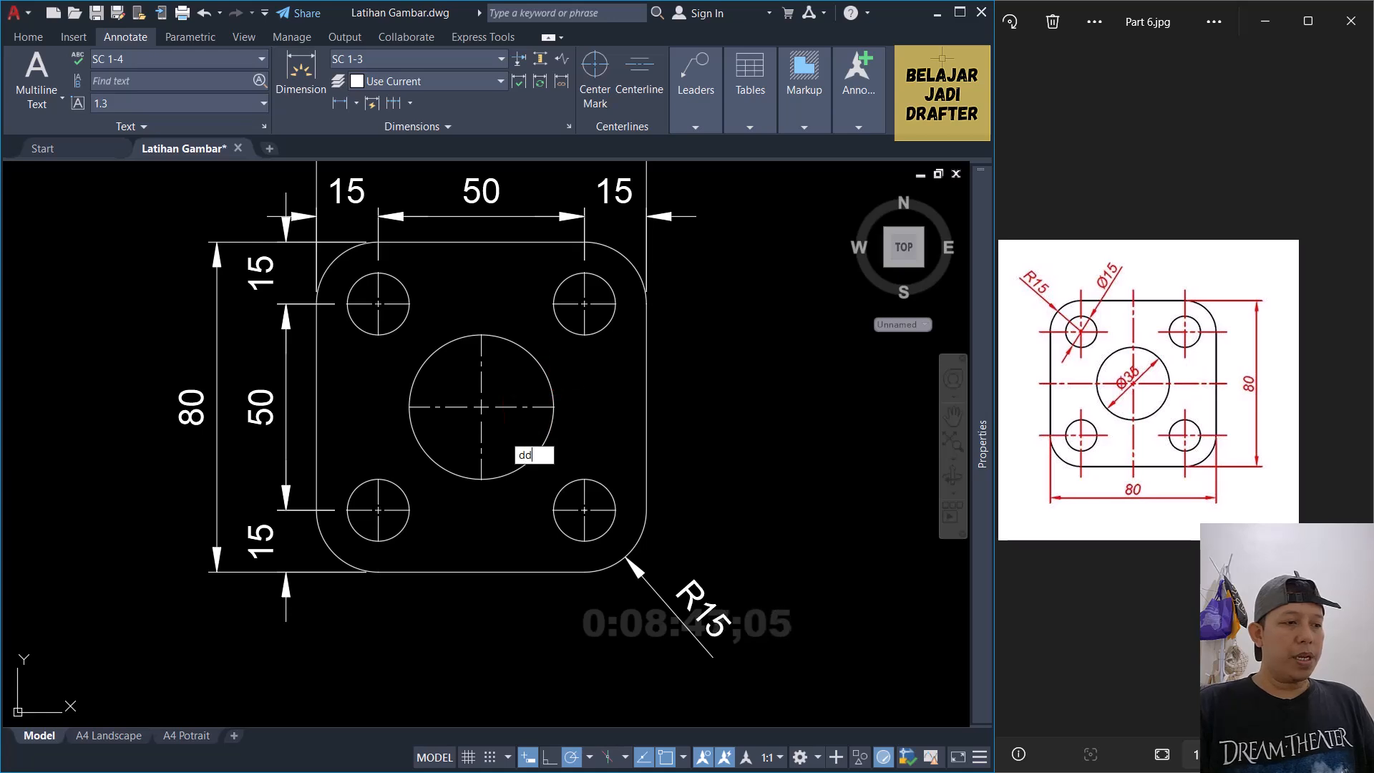
pyautogui.write('i')
pyautogui.press('Return')
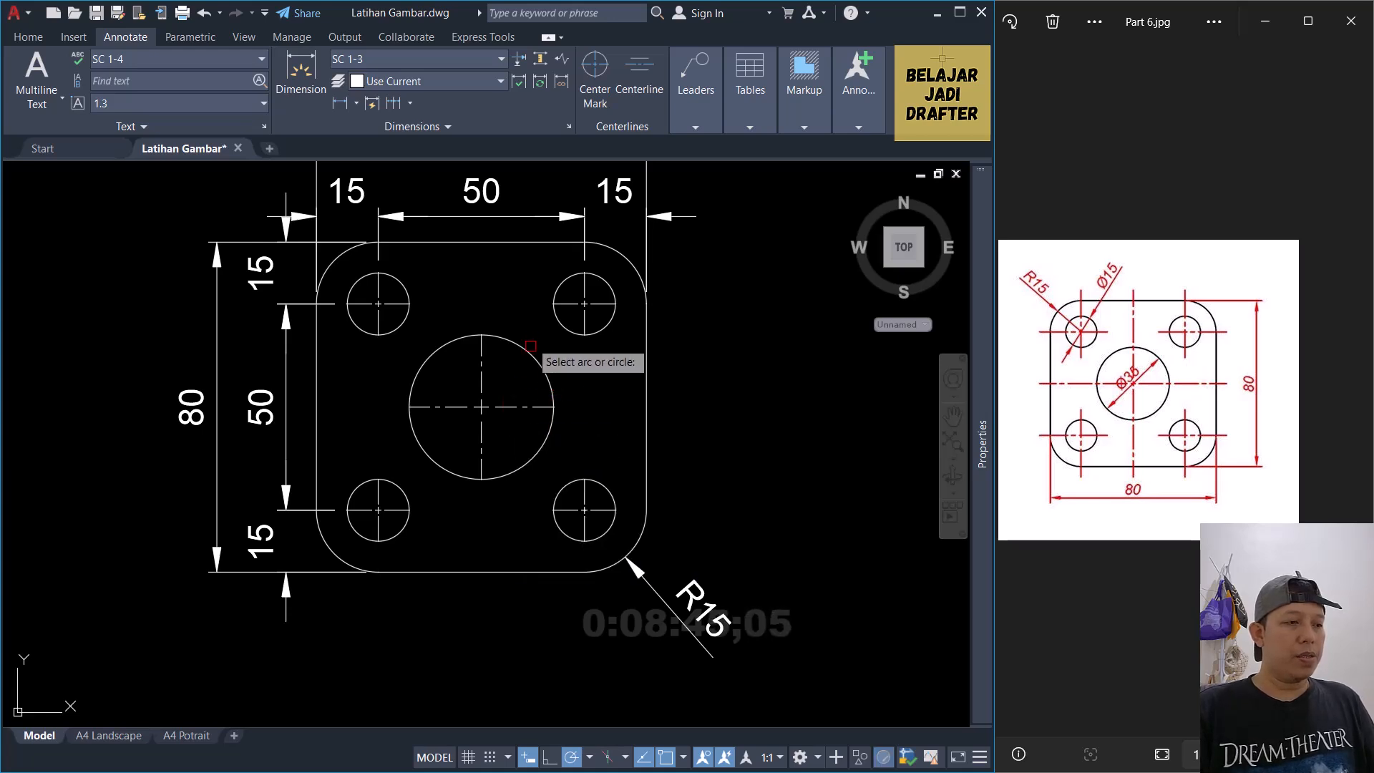
pyautogui.scroll(4, 537, 366)
pyautogui.click(537, 367)
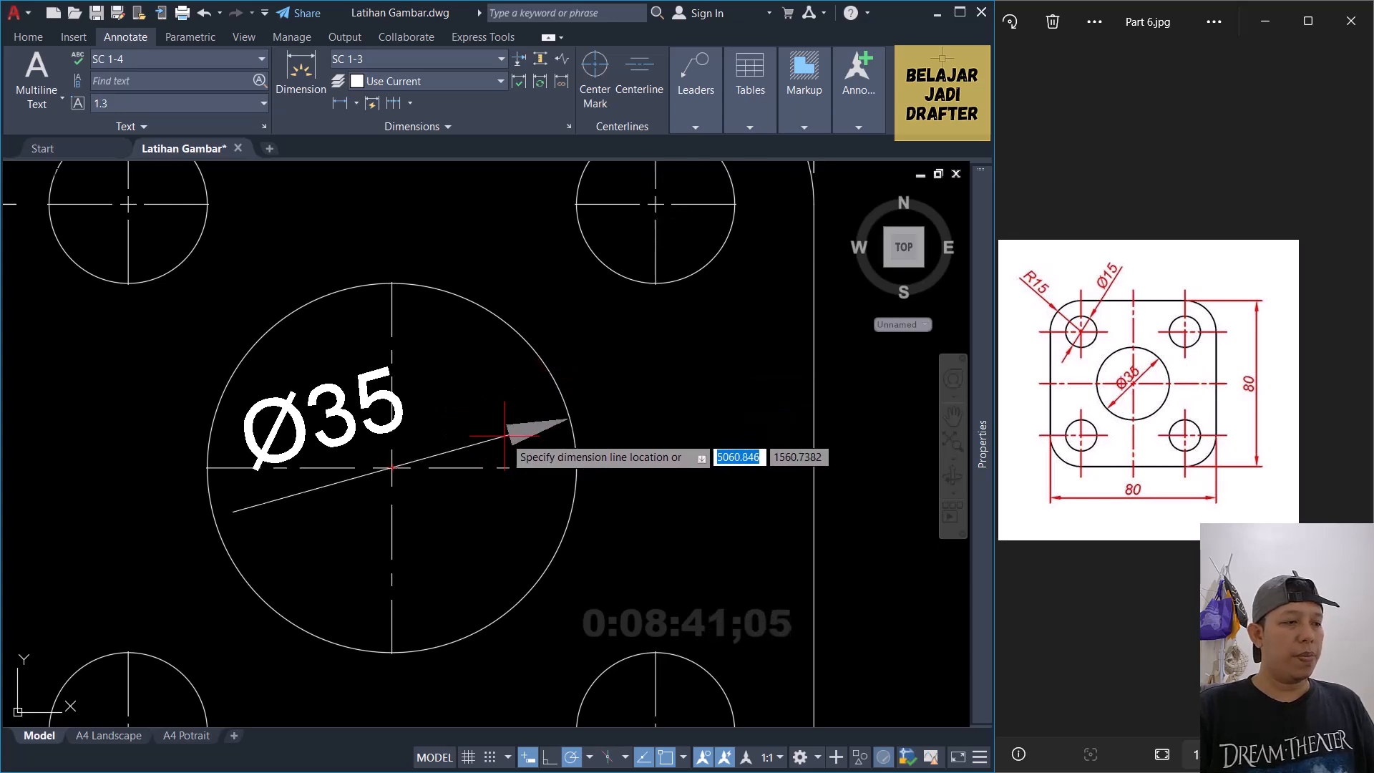
pyautogui.press('Escape')
# Step: Dimension the large central circle with a horizontal linear dimension, placed below the circle between the two lower holes
pyautogui.write('dli')
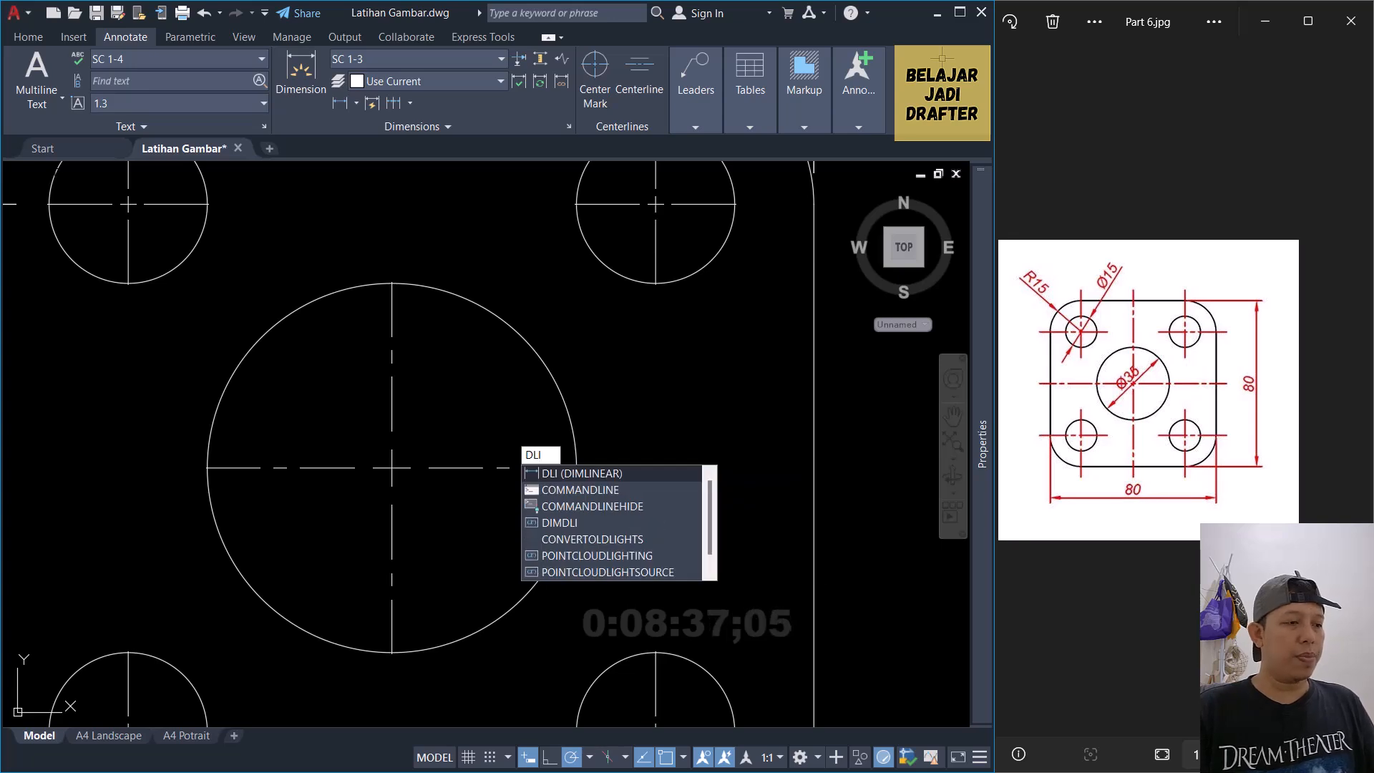
pyautogui.press('Return')
pyautogui.press('Return')
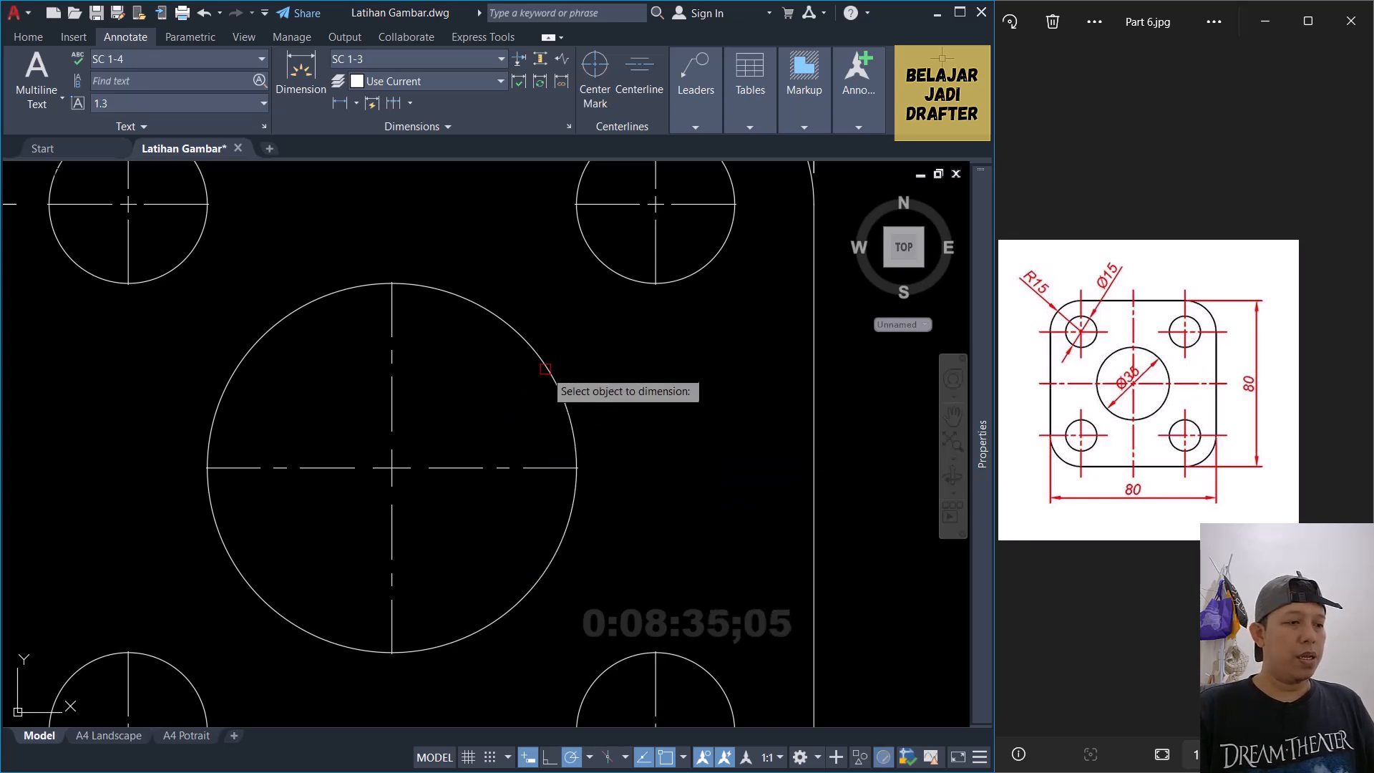
pyautogui.click(546, 374)
pyautogui.scroll(-4, 530, 361)
pyautogui.scroll(2, 511, 475)
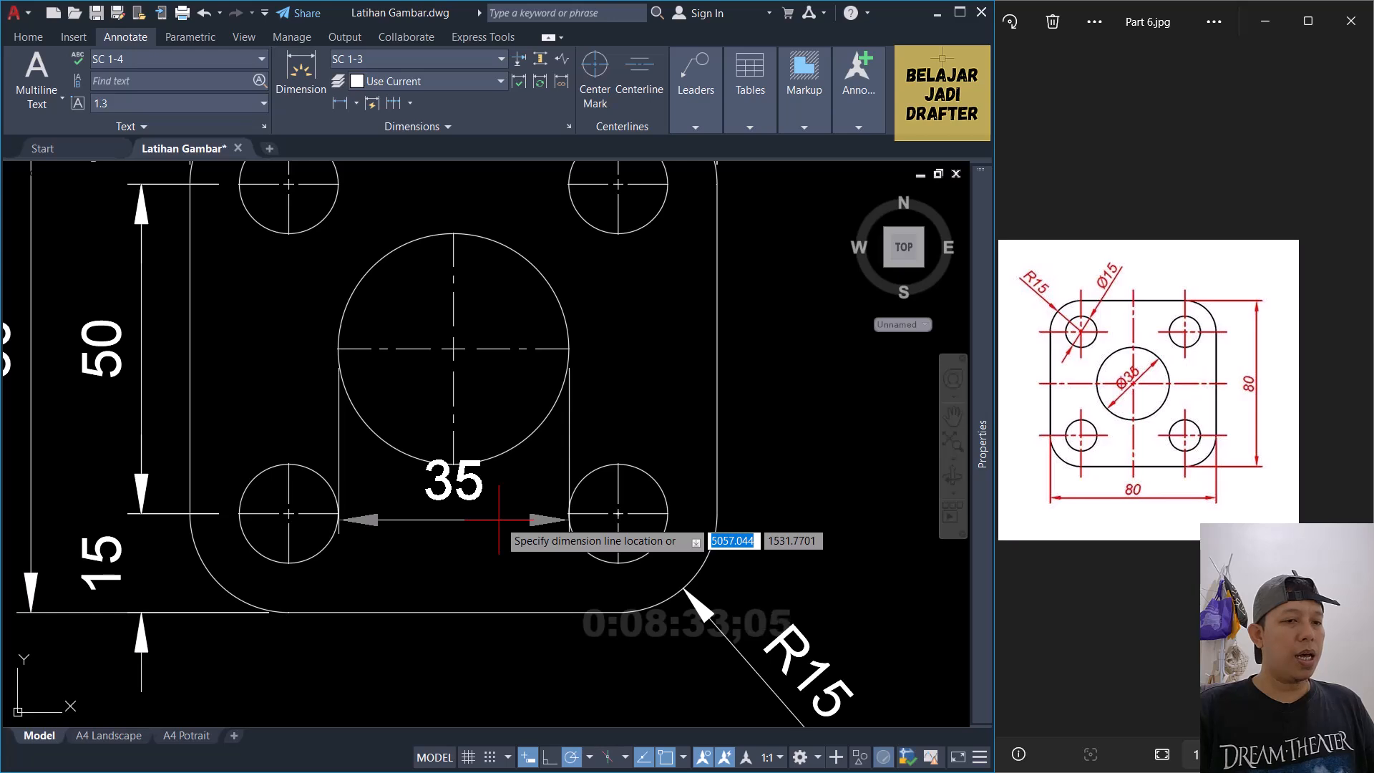
pyautogui.scroll(-2, 500, 501)
pyautogui.scroll(2, 483, 458)
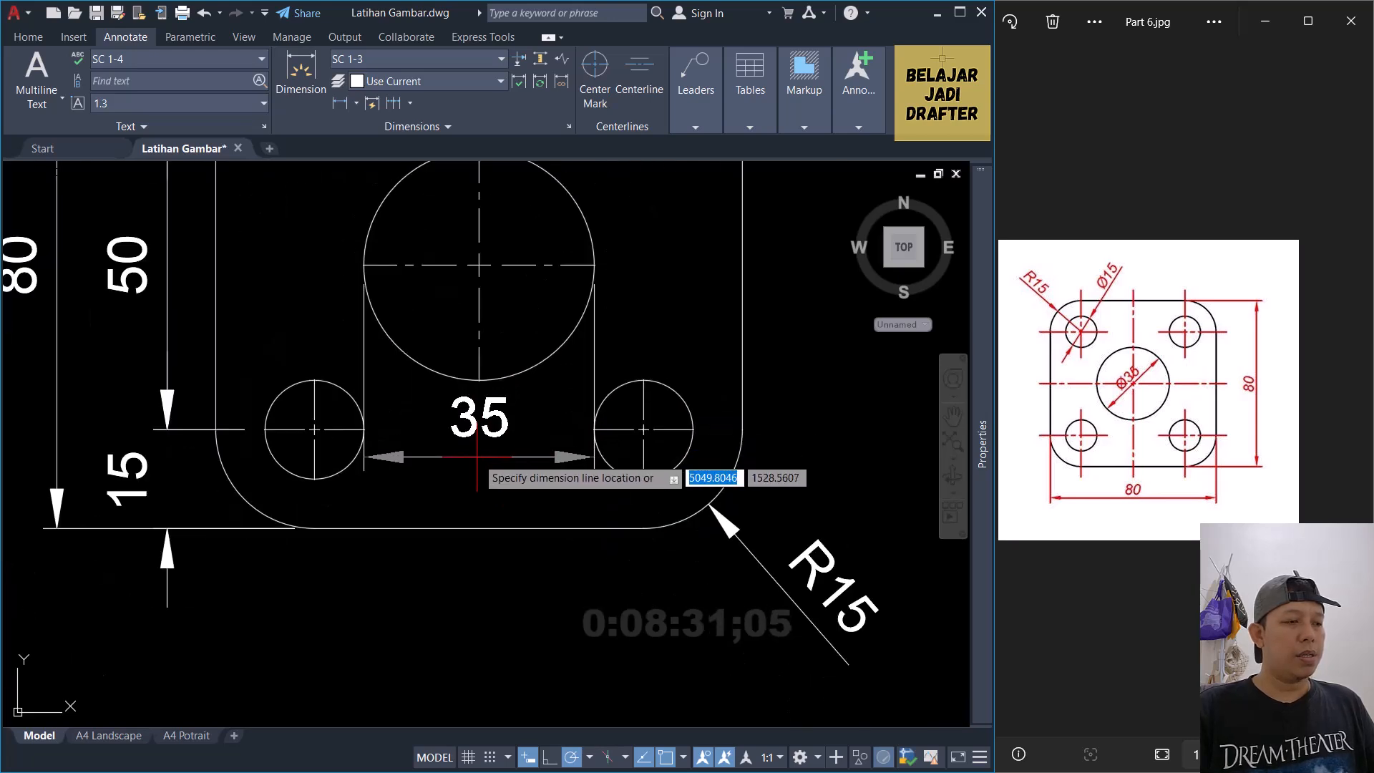
pyautogui.scroll(-2, 477, 457)
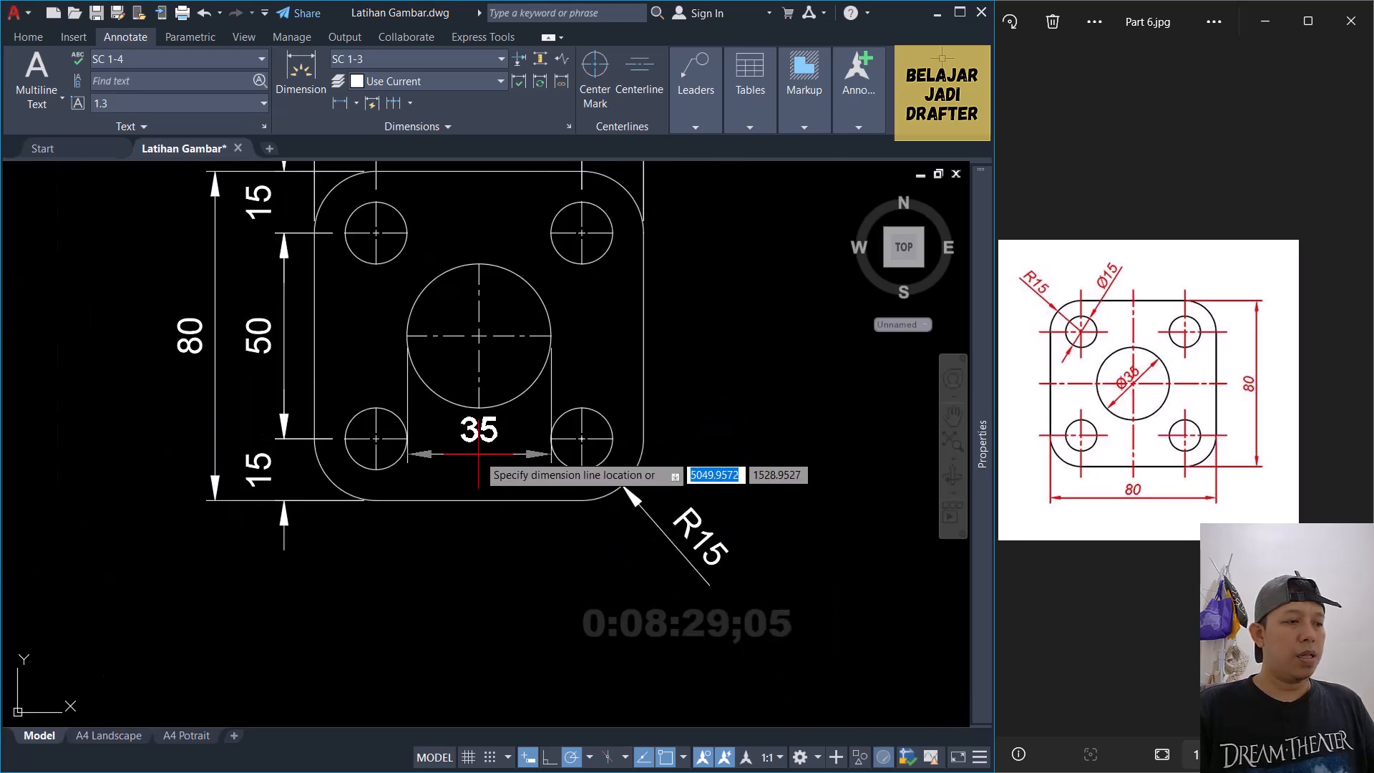
pyautogui.moveTo(472, 285); pyautogui.dragTo(480, 340, button='middle')
pyautogui.scroll(1, 482, 332)
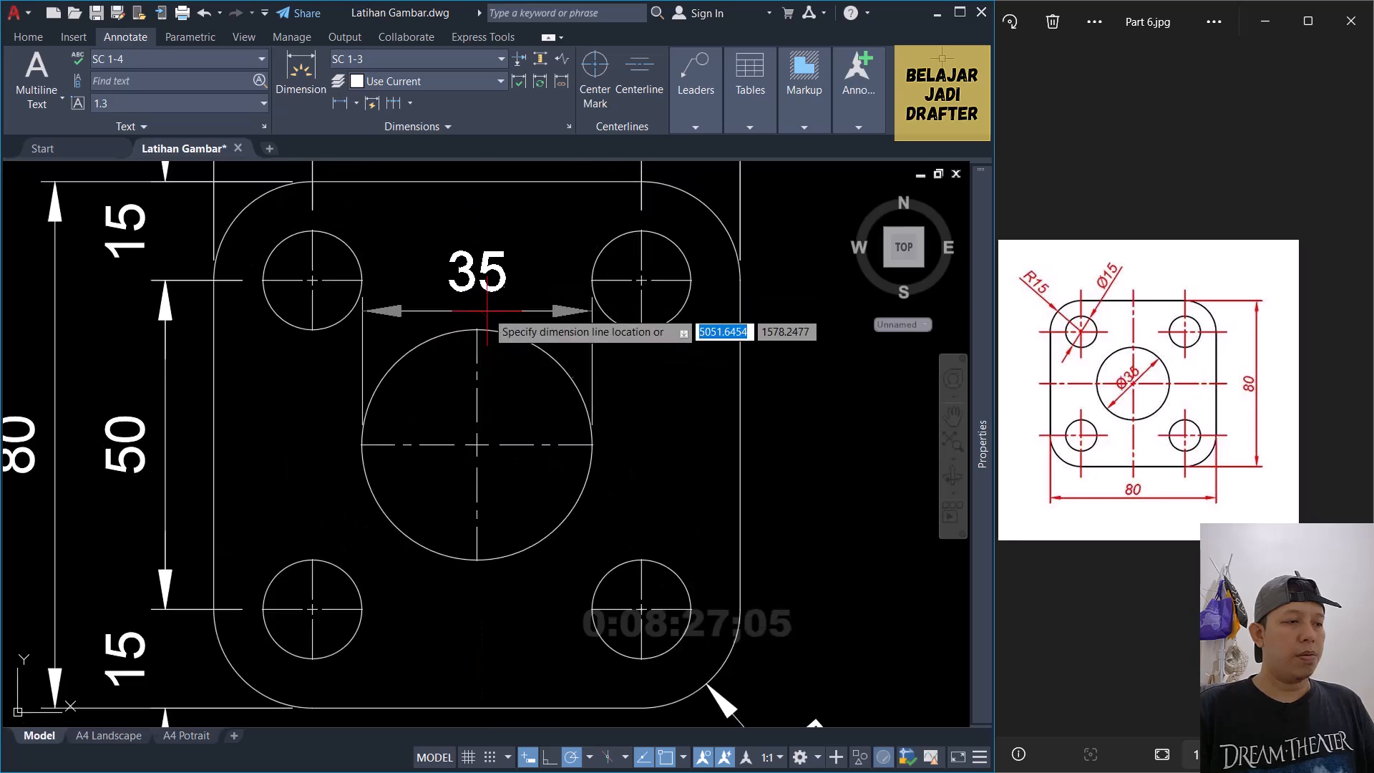
pyautogui.scroll(-5, 483, 374)
pyautogui.scroll(4, 477, 379)
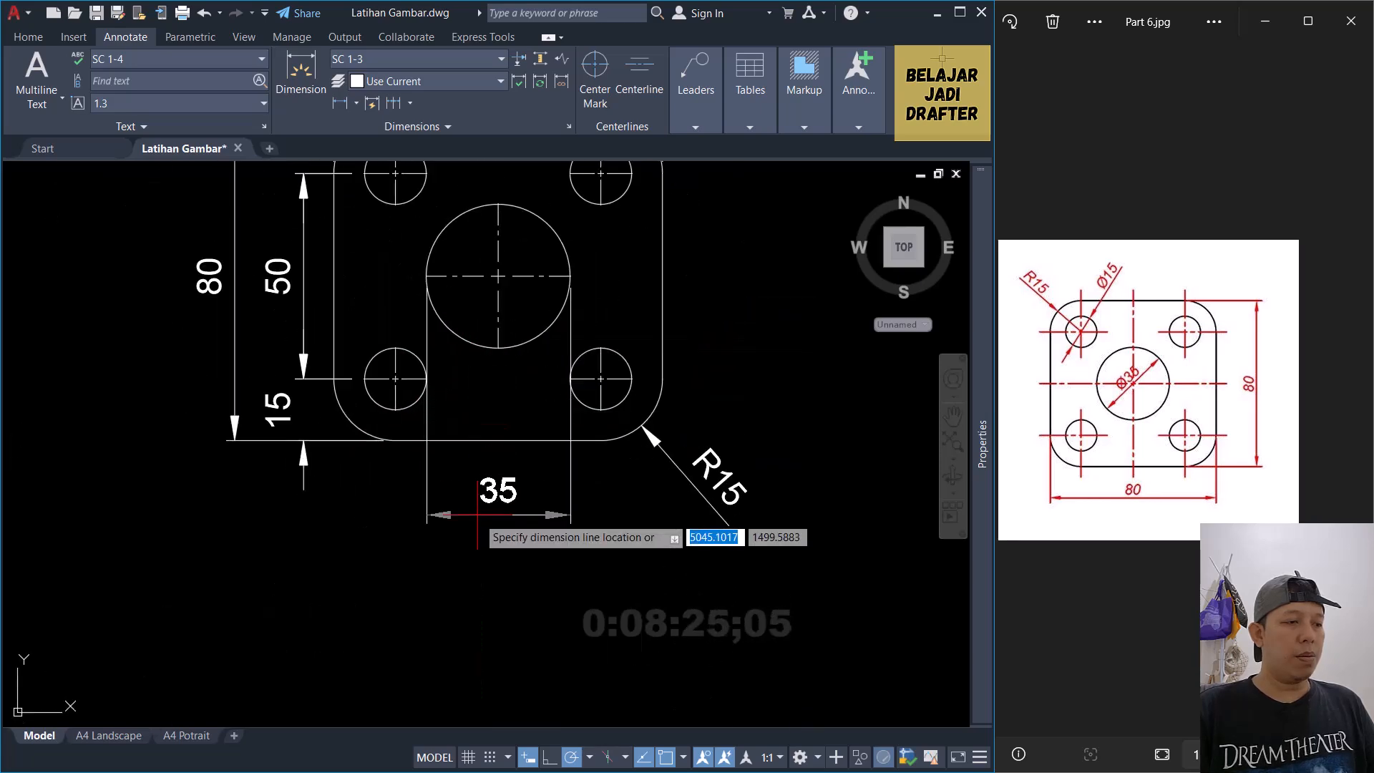
pyautogui.scroll(2, 489, 361)
pyautogui.click(492, 371)
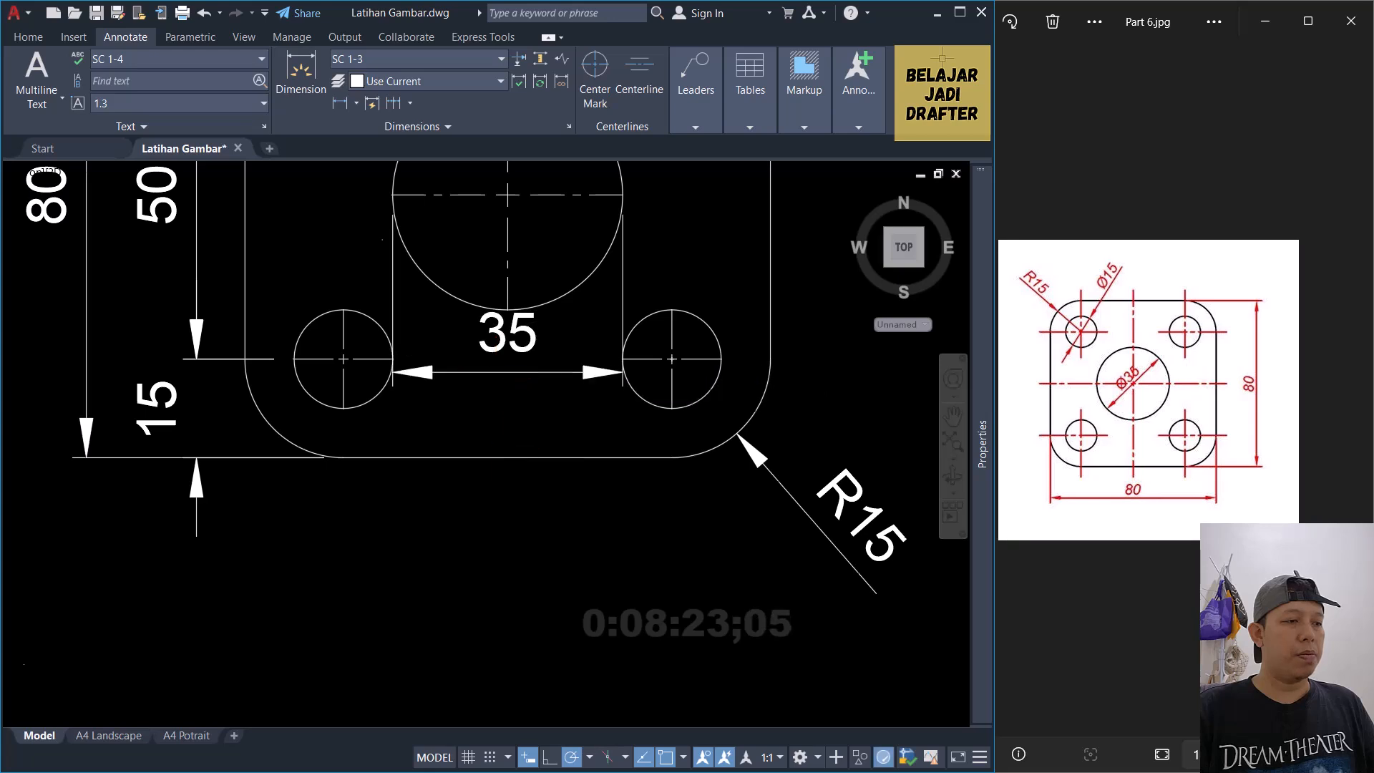
# Step: Edit the central circle's linear dimension text to put a diameter symbol (%%c) in front of the value
pyautogui.moveTo(539, 336); pyautogui.dragTo(514, 429, button='middle')
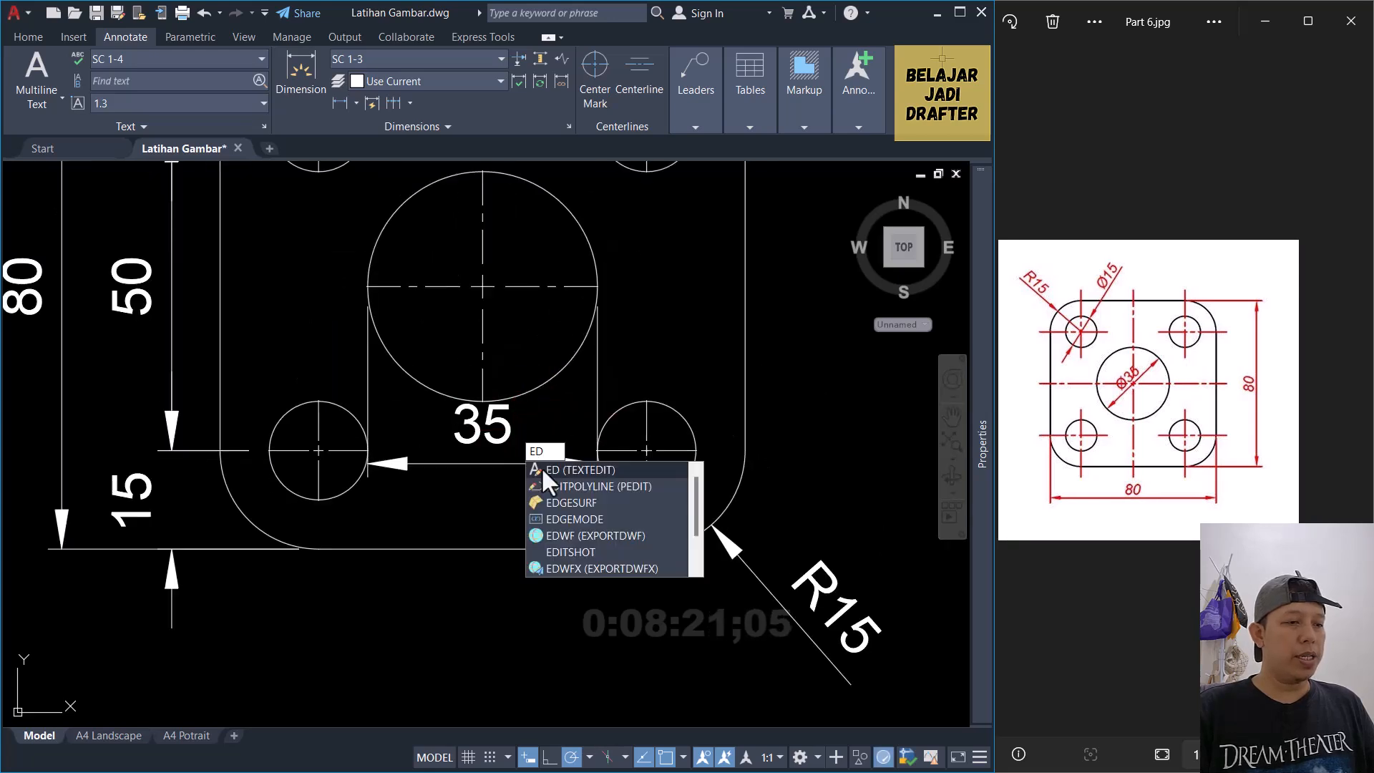
pyautogui.press('Return')
pyautogui.scroll(2, 493, 439)
pyautogui.click(508, 434)
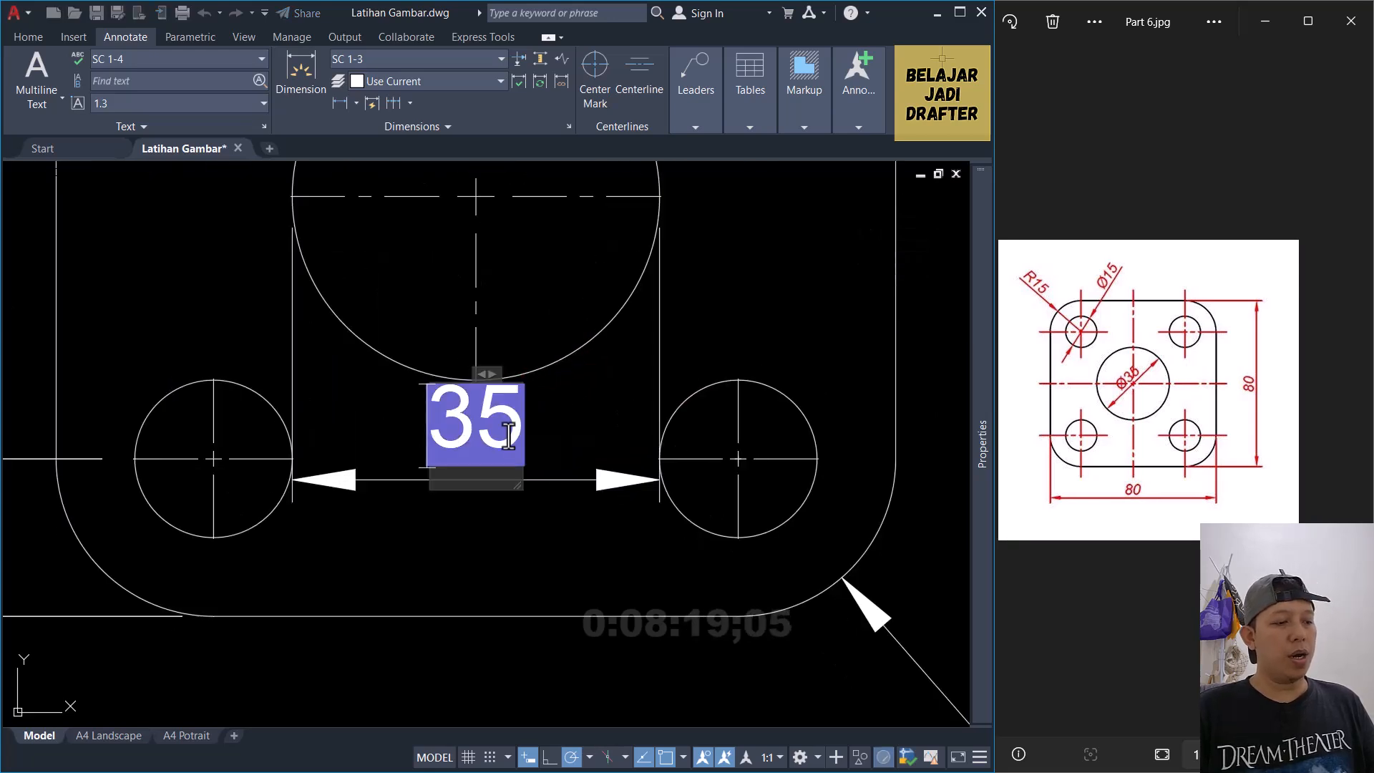
pyautogui.write('%%')
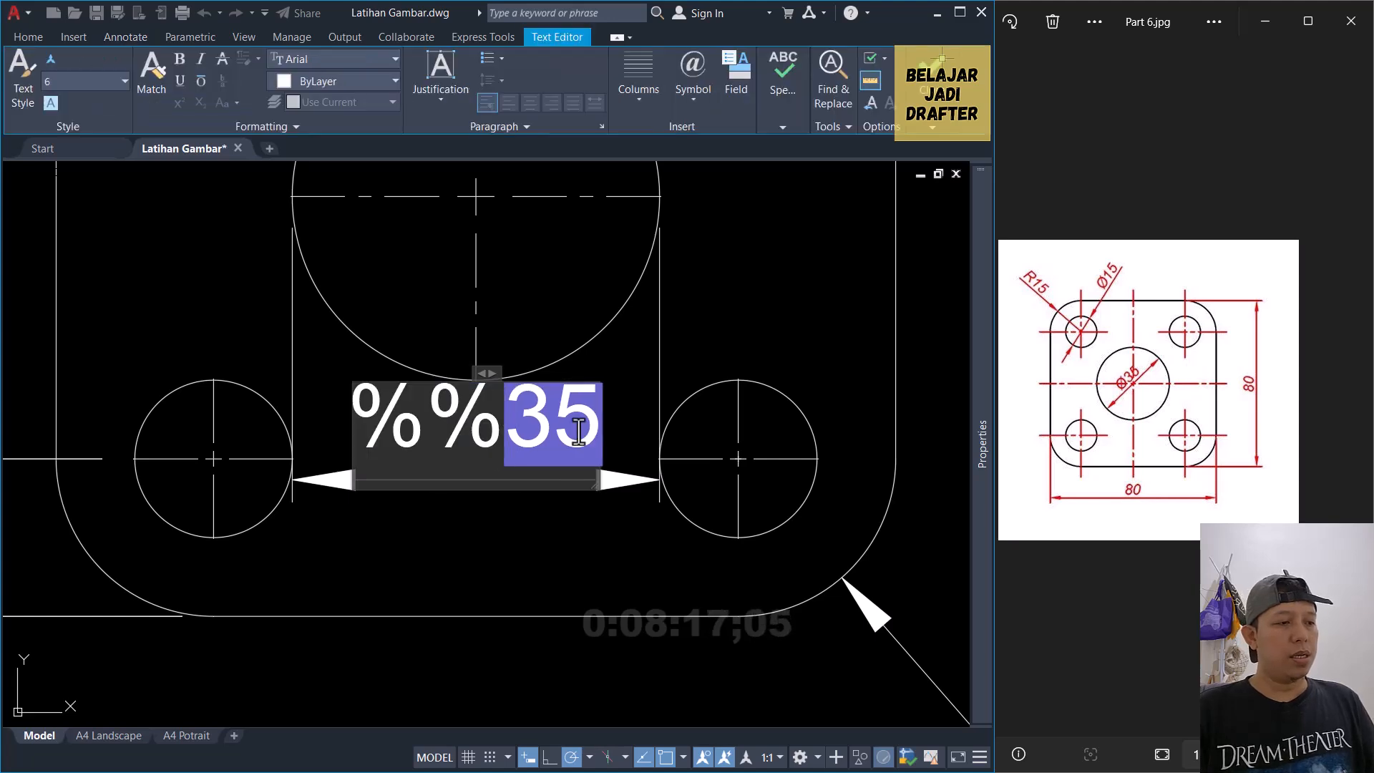
pyautogui.write('c')
pyautogui.click(664, 375)
pyautogui.scroll(-2, 537, 476)
pyautogui.press('Escape')
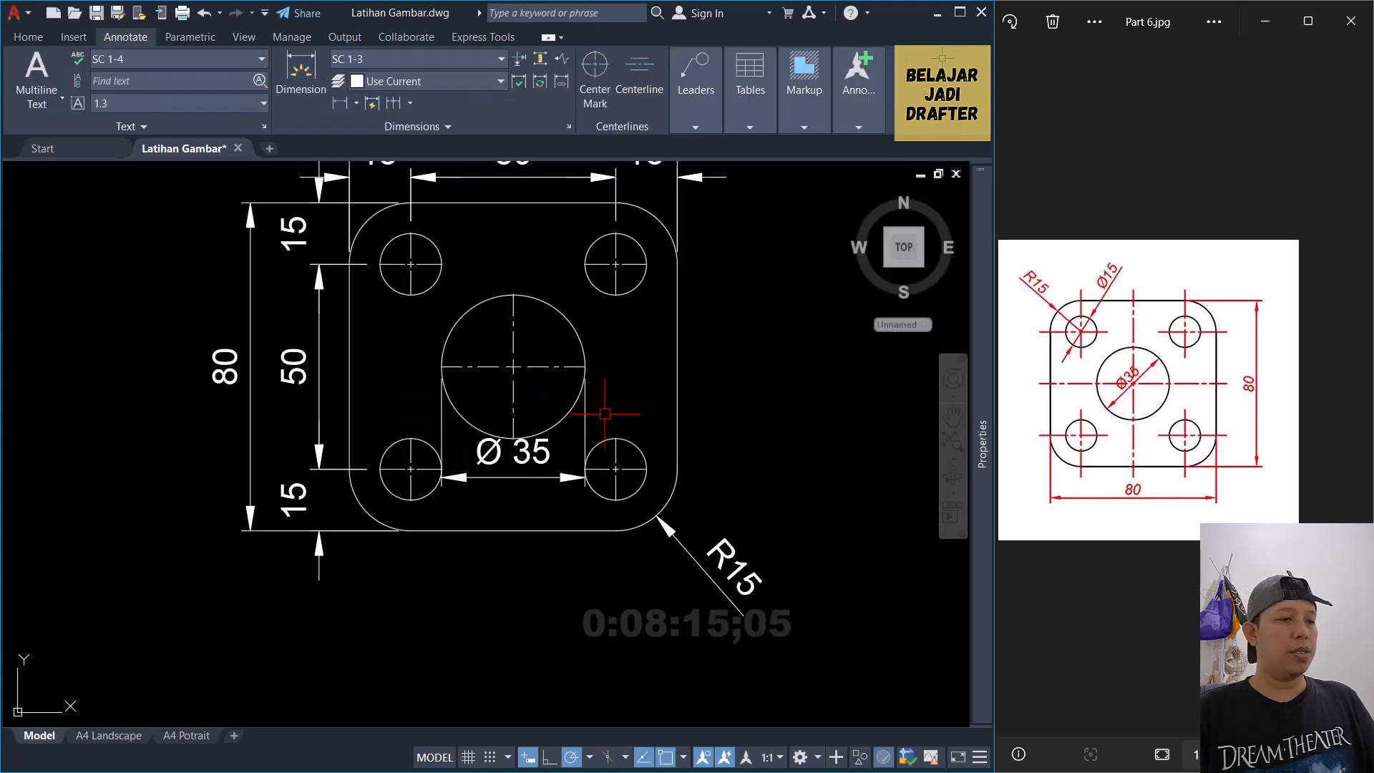
# Step: Place a slanted diameter dimension inside the central circle and delete it again
pyautogui.scroll(2, 532, 398)
pyautogui.click(587, 268)
pyautogui.scroll(2, 494, 342)
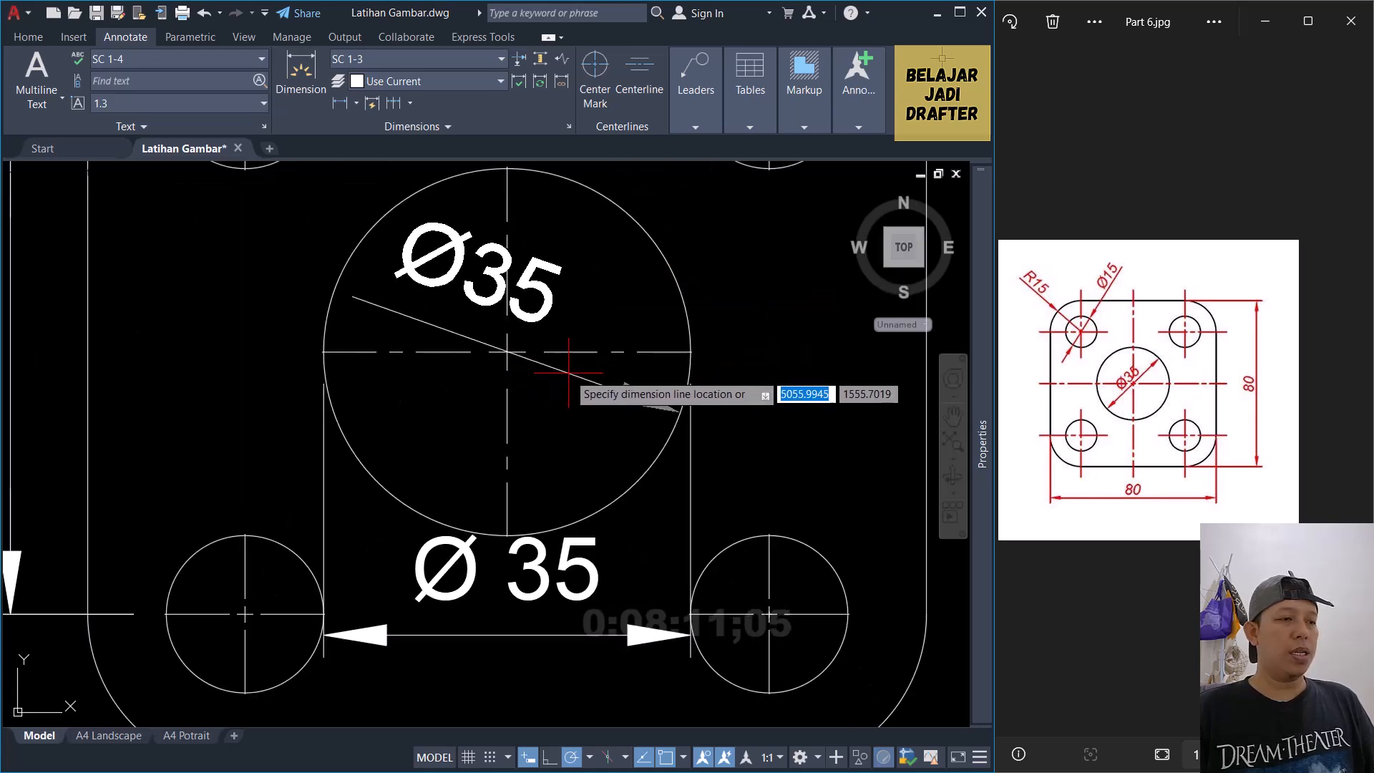
pyautogui.click(596, 287)
pyautogui.scroll(-4, 488, 342)
pyautogui.click(483, 309)
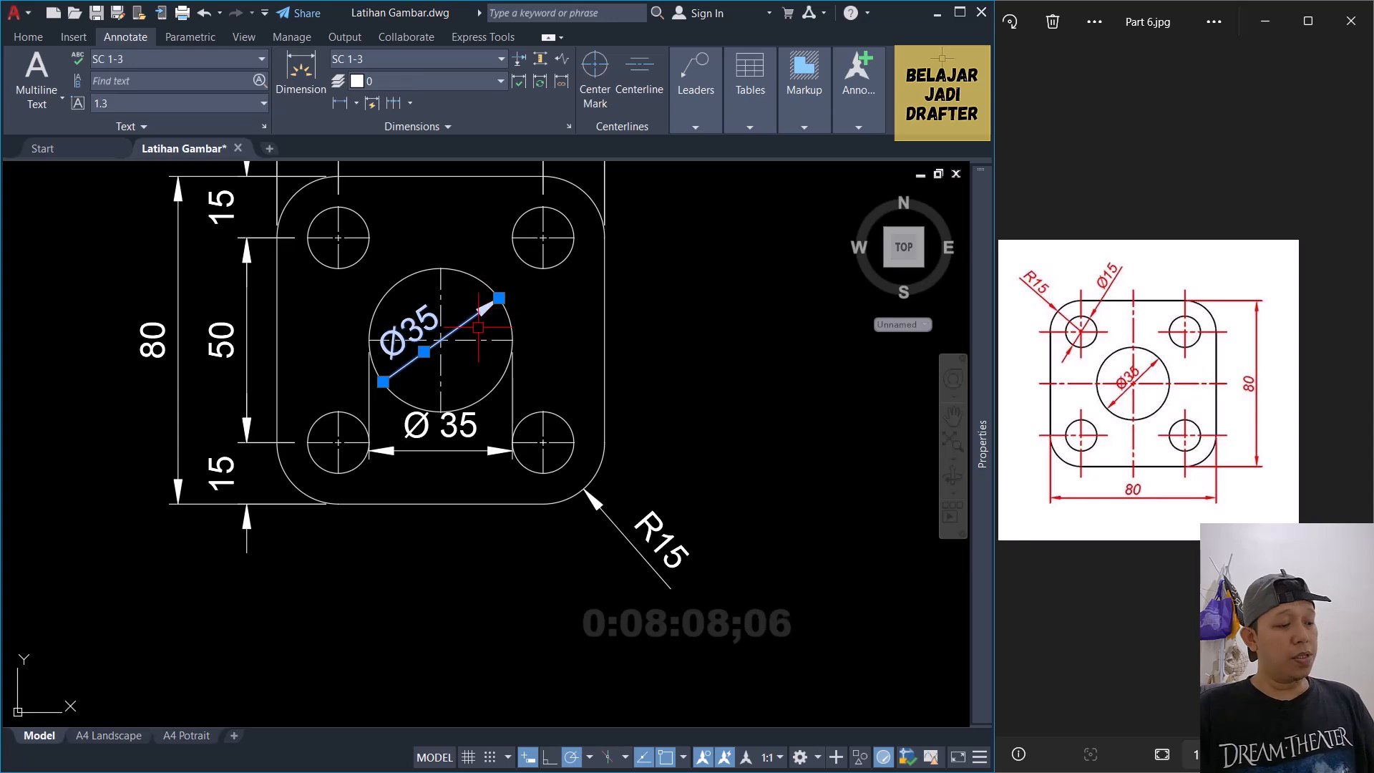
pyautogui.press('Delete')
pyautogui.scroll(4, 426, 440)
pyautogui.click(473, 439)
pyautogui.scroll(-4, 555, 411)
pyautogui.click(562, 410)
pyautogui.click(556, 425)
pyautogui.scroll(-2, 519, 418)
pyautogui.press('Escape')
pyautogui.moveTo(621, 373); pyautogui.dragTo(617, 393, button='middle')
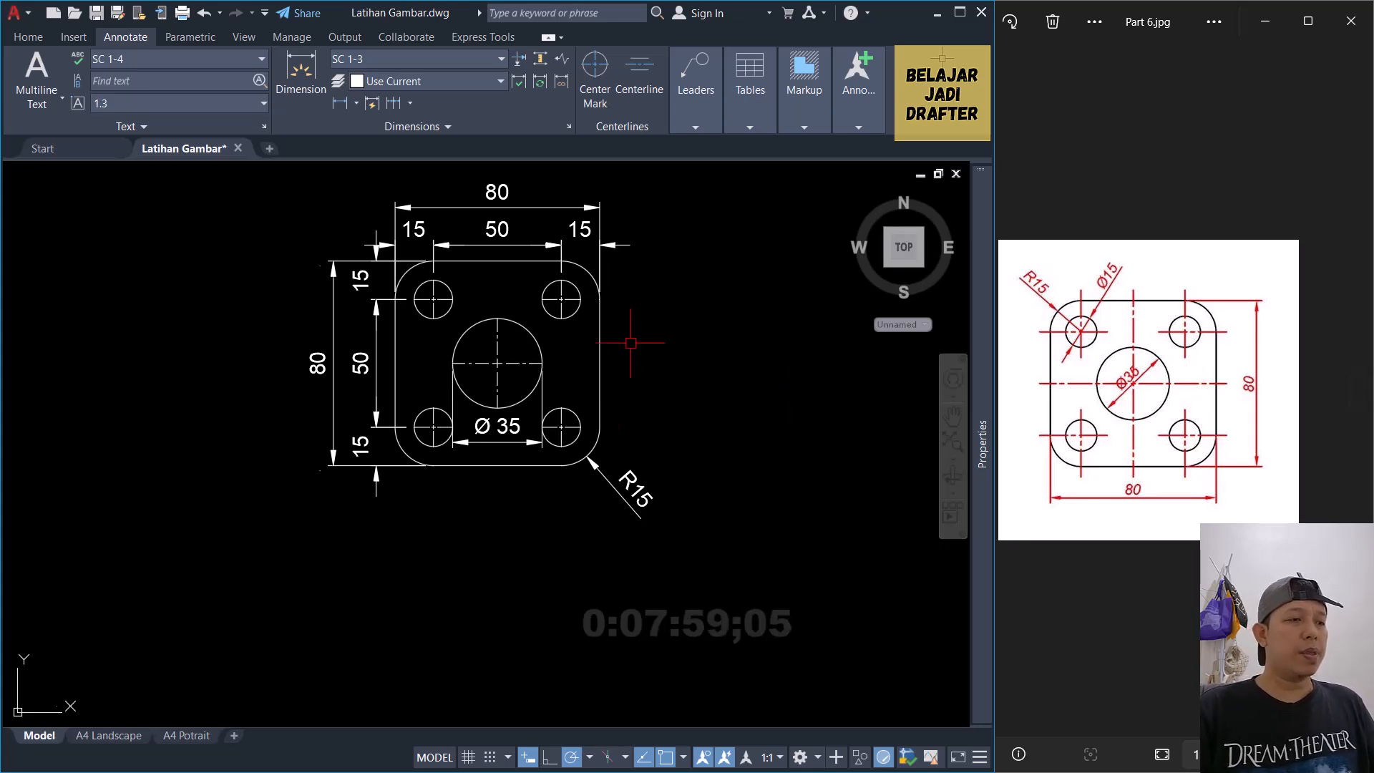
# Step: Try to draw an 80 by 80 rectangle to the right of the plate, level with its upper edge
pyautogui.moveTo(644, 333); pyautogui.dragTo(532, 399, button='middle')
pyautogui.write('rec')
pyautogui.click(602, 435)
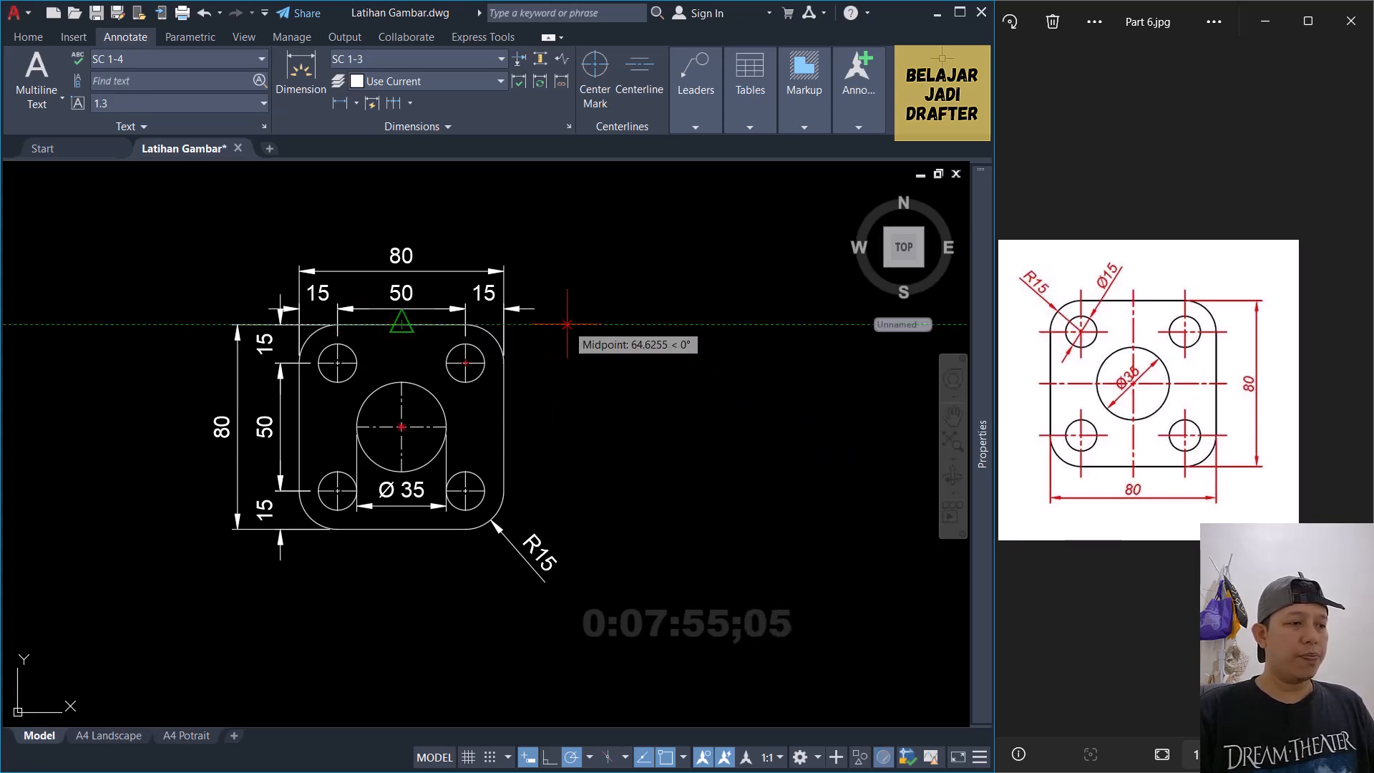
pyautogui.press('Escape')
pyautogui.write('rec')
pyautogui.press('Return')
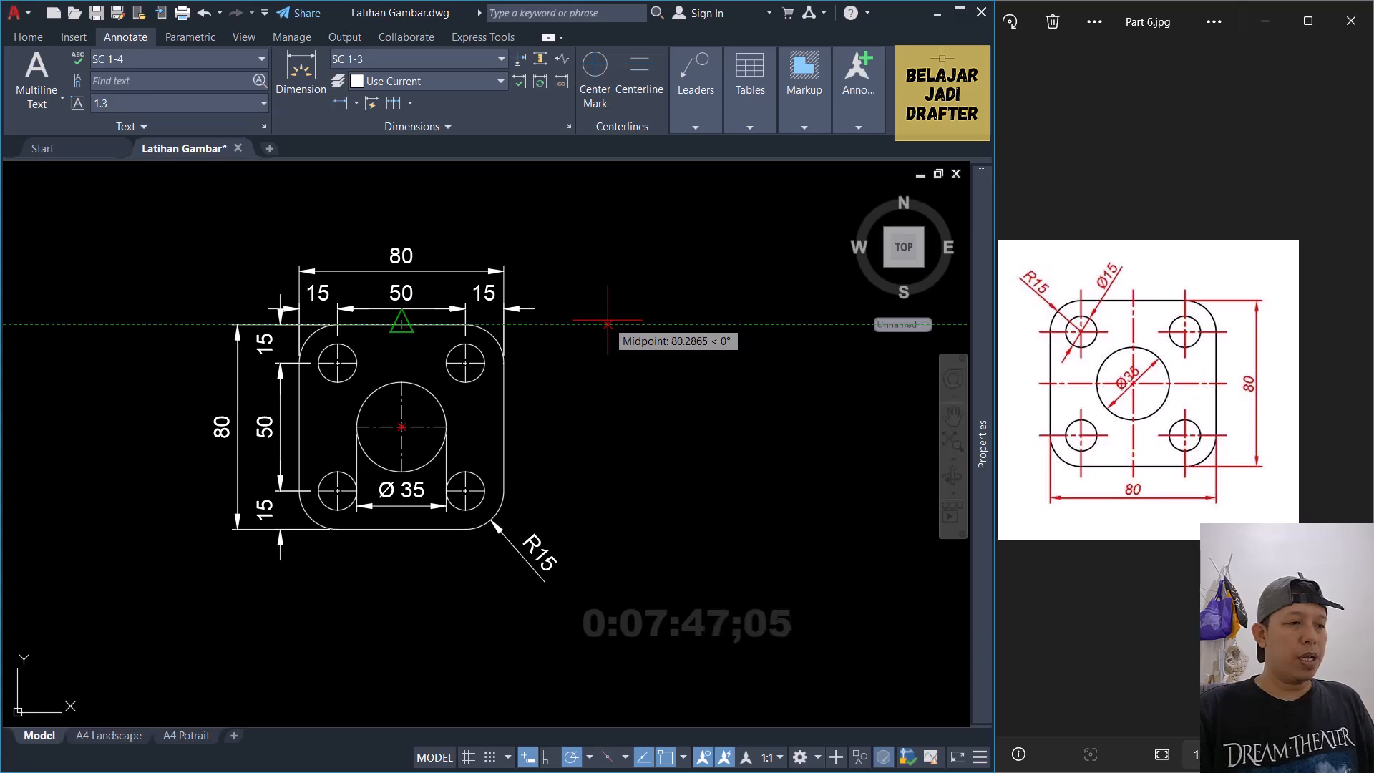
pyautogui.click(610, 324)
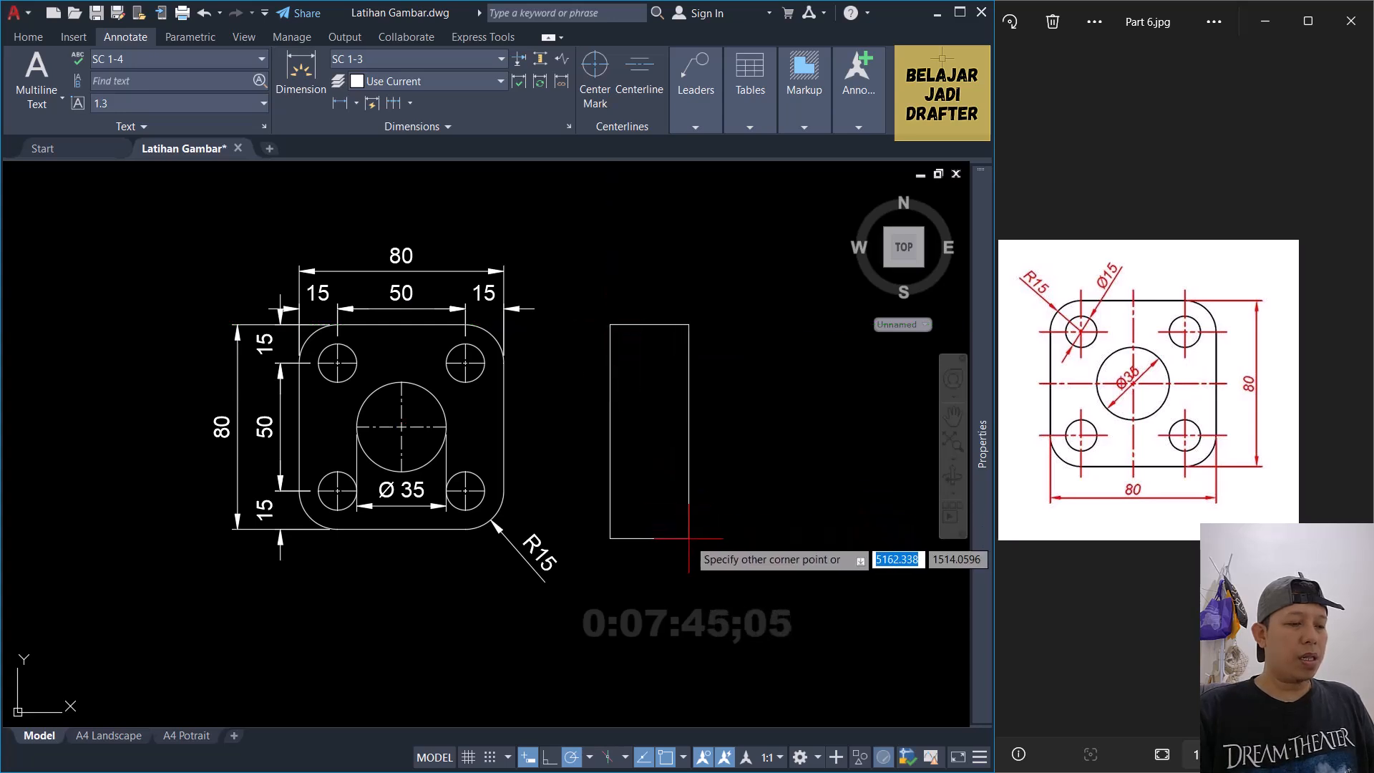
pyautogui.write('d')
pyautogui.press('Return')
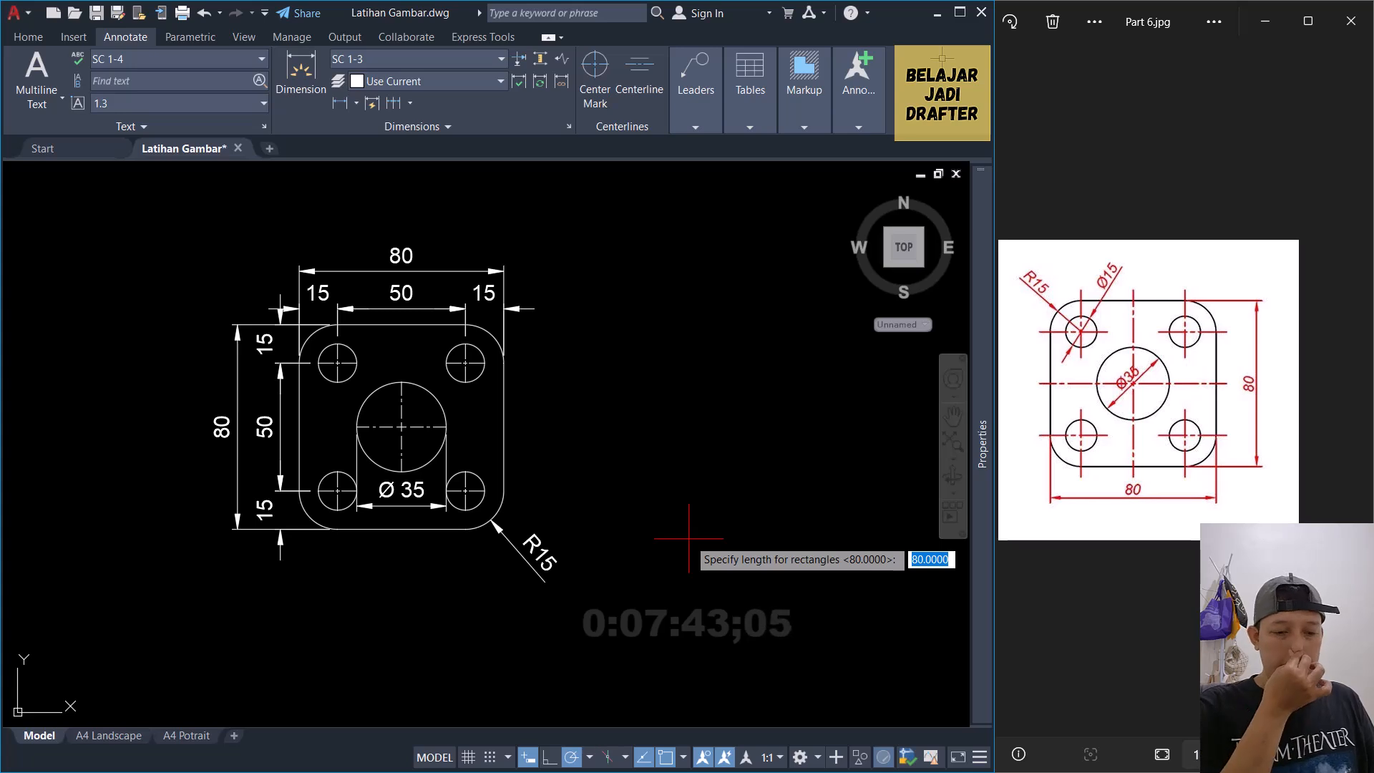
pyautogui.write('80')
pyautogui.press('Return')
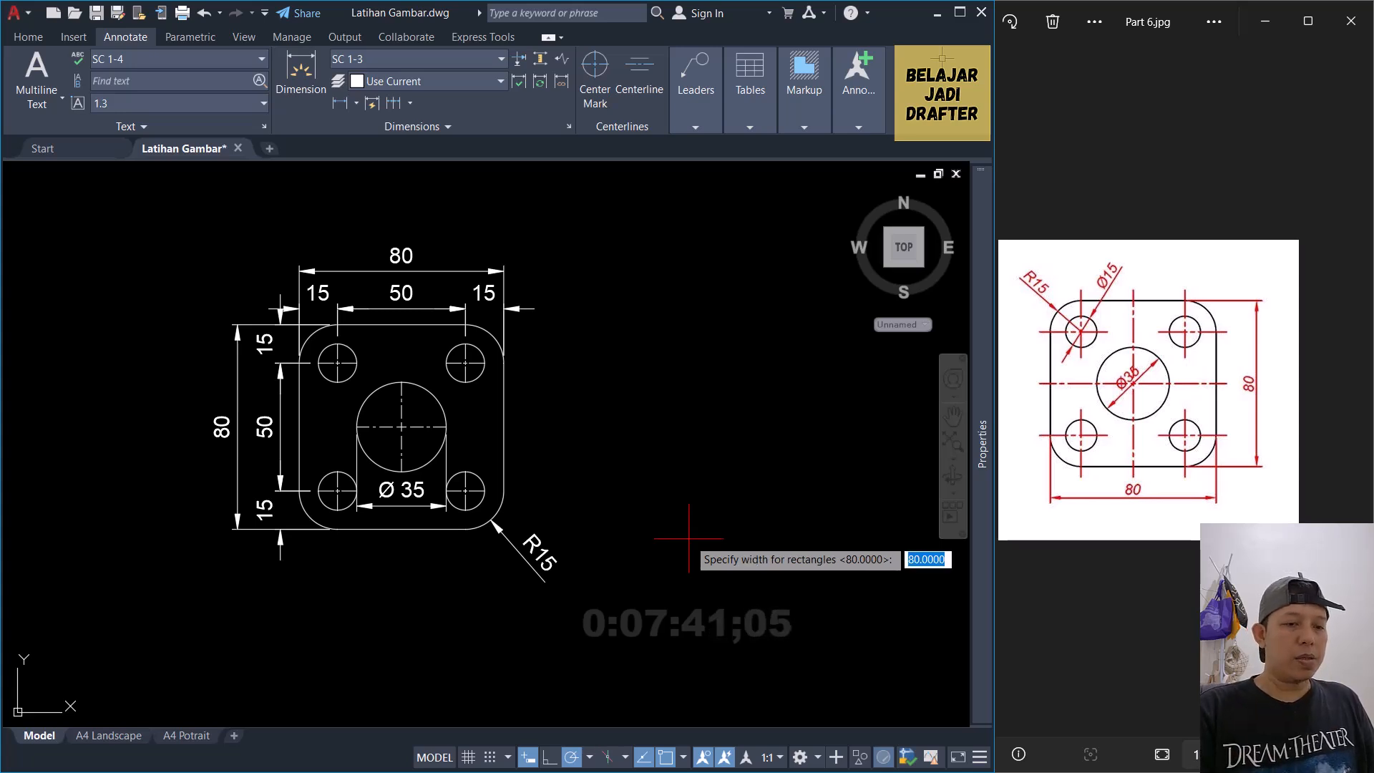
pyautogui.write('80')
pyautogui.press('Return')
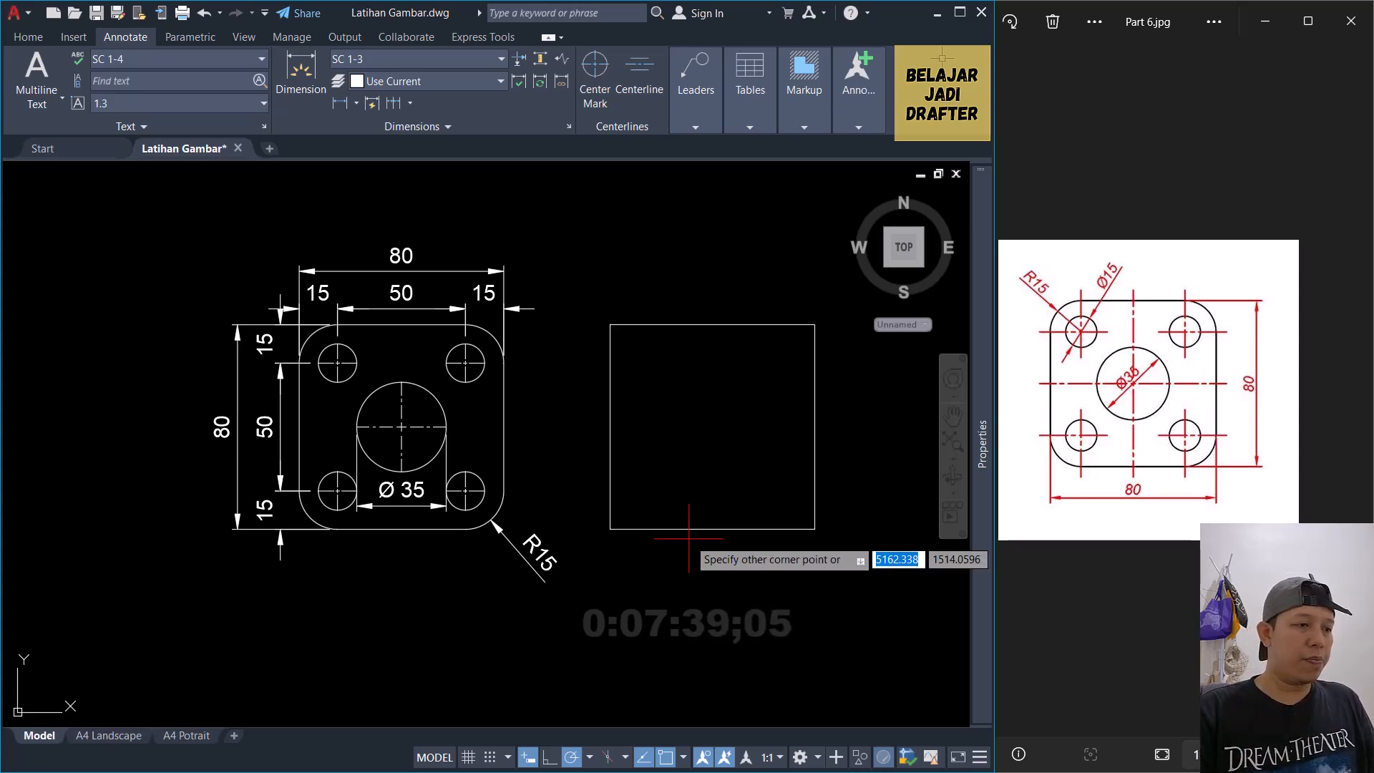
pyautogui.press('Escape')
pyautogui.write('REc')
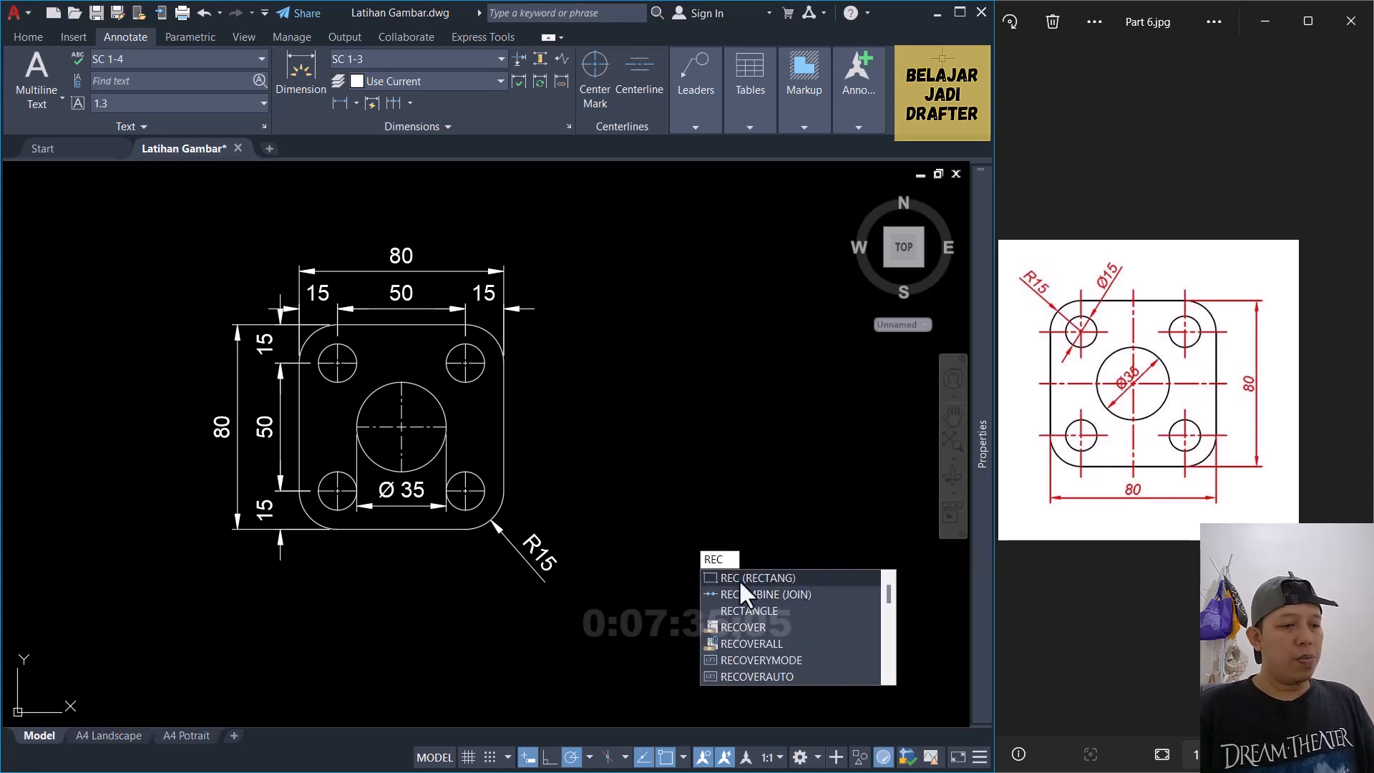
pyautogui.click(740, 581)
pyautogui.press('Escape')
# Step: Draw a 10 by 80 rectangle to the right of the plate, level with the plate's upper edge
pyautogui.write('r')
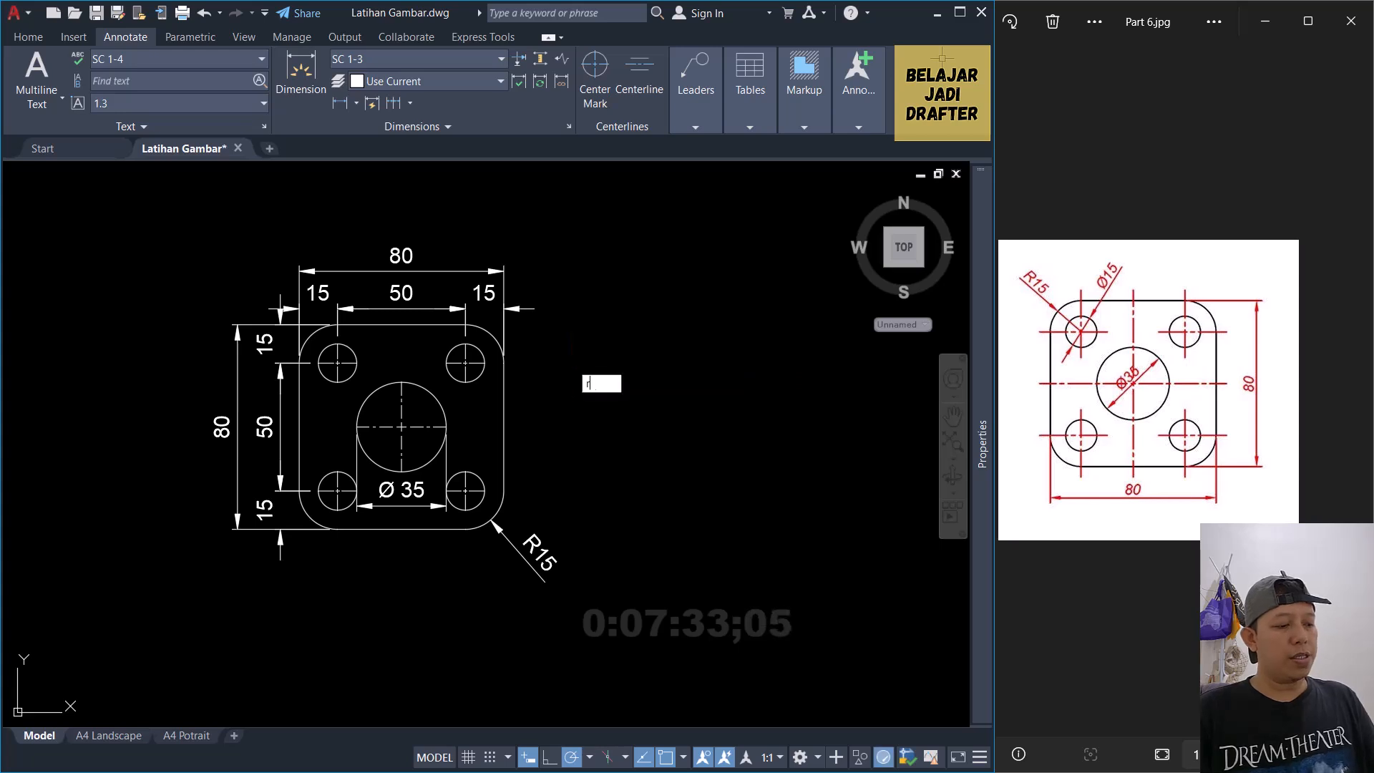
pyautogui.write('ec')
pyautogui.press('Return')
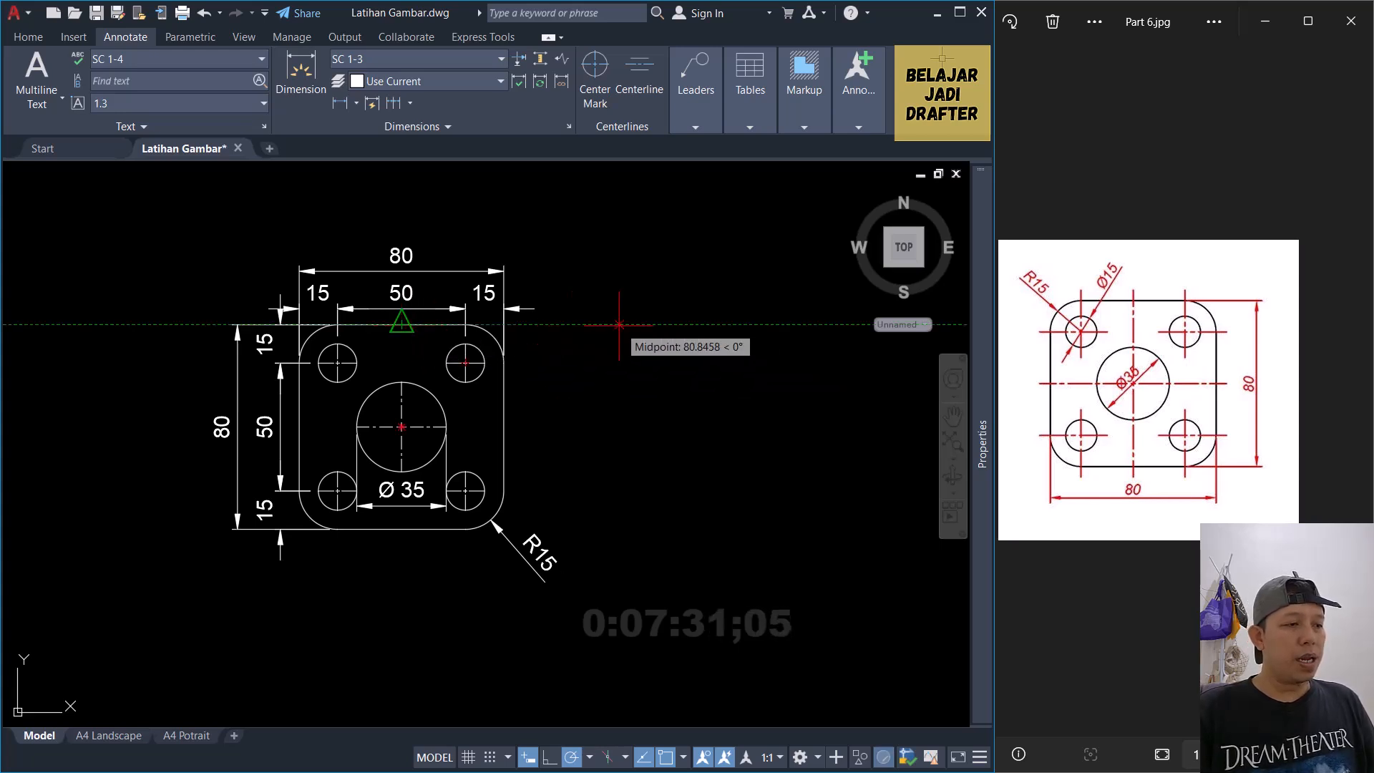
pyautogui.click(587, 324)
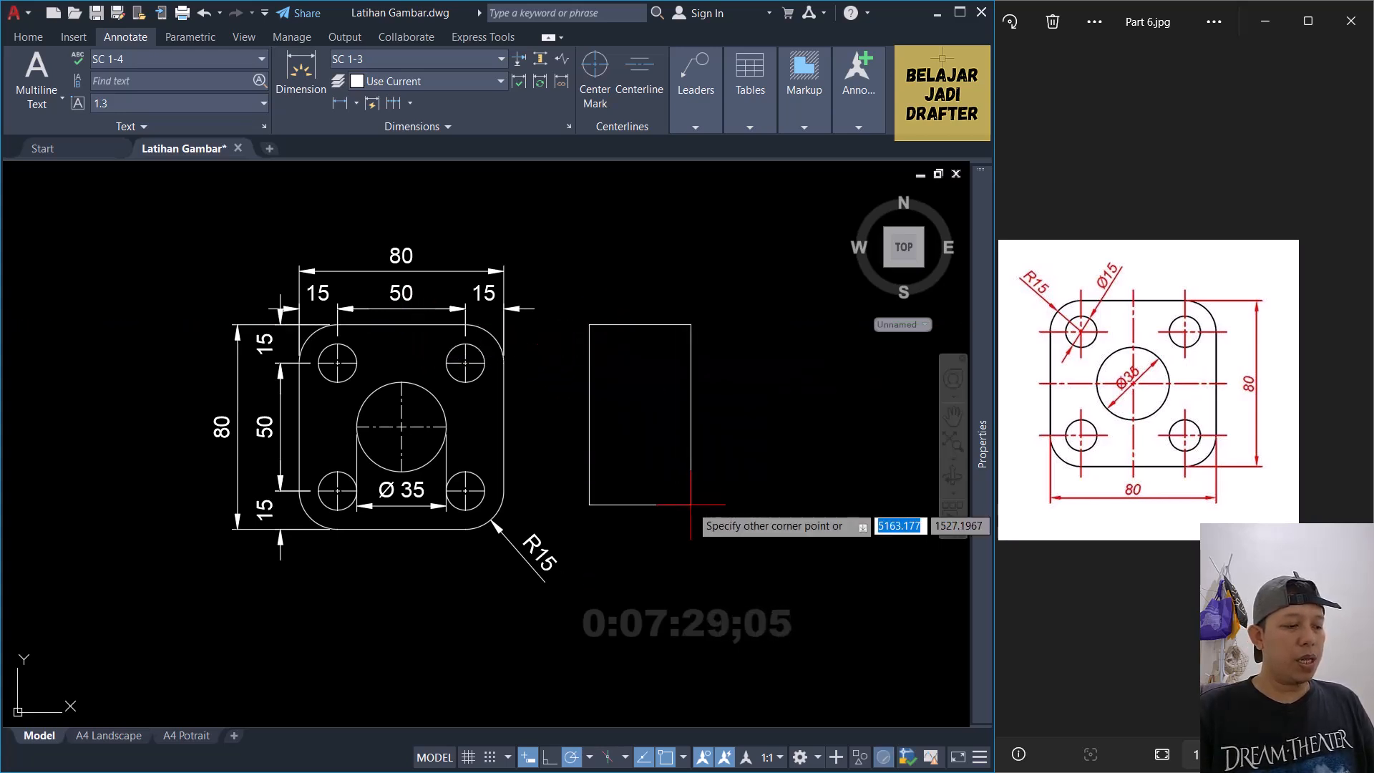
pyautogui.write('d')
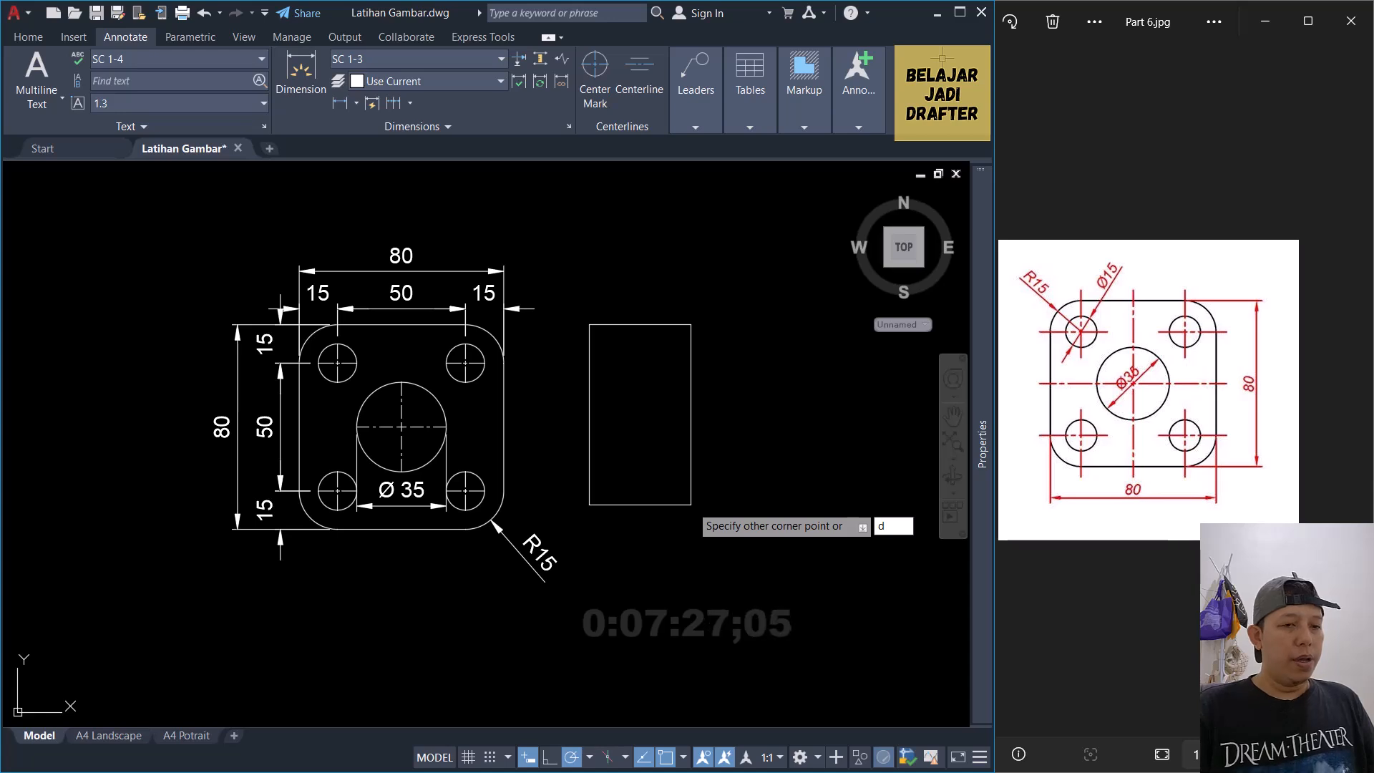
pyautogui.press('Return')
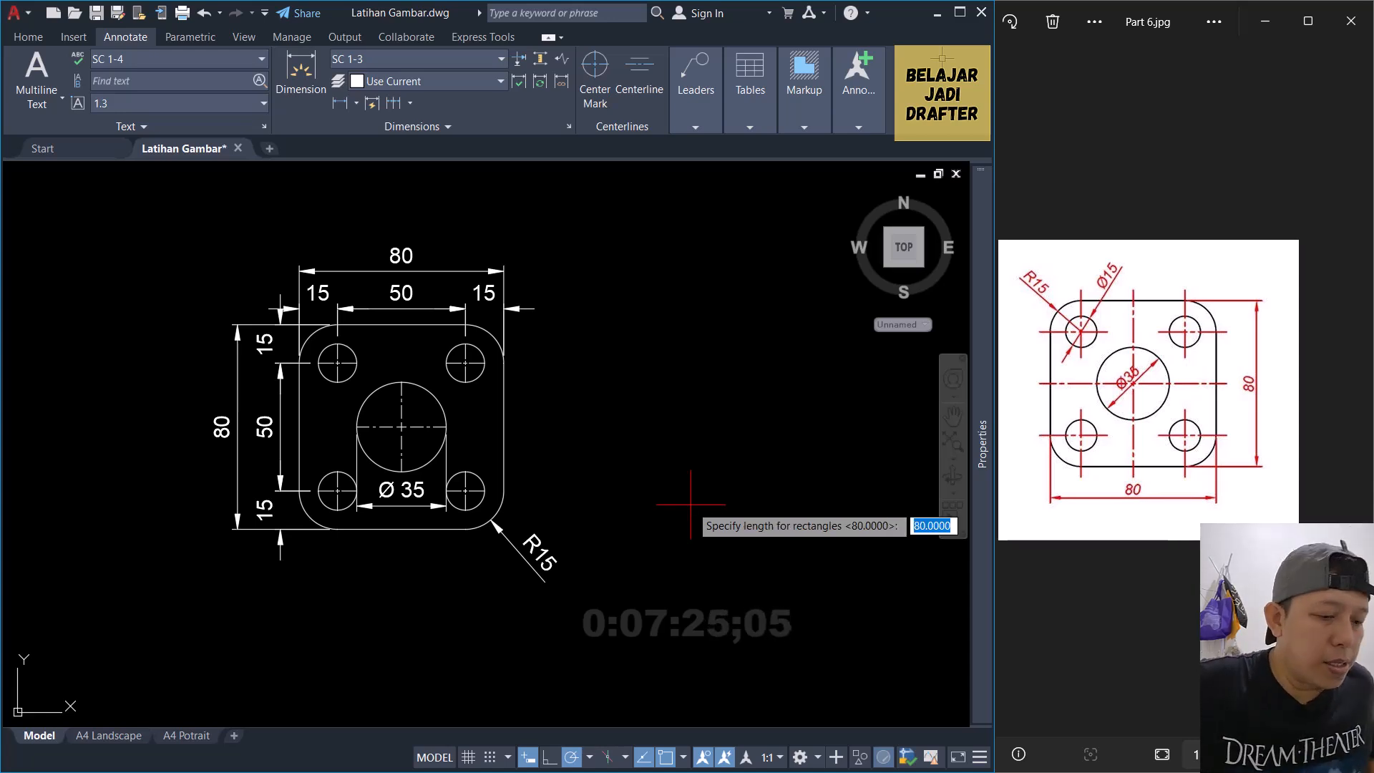
pyautogui.write('10')
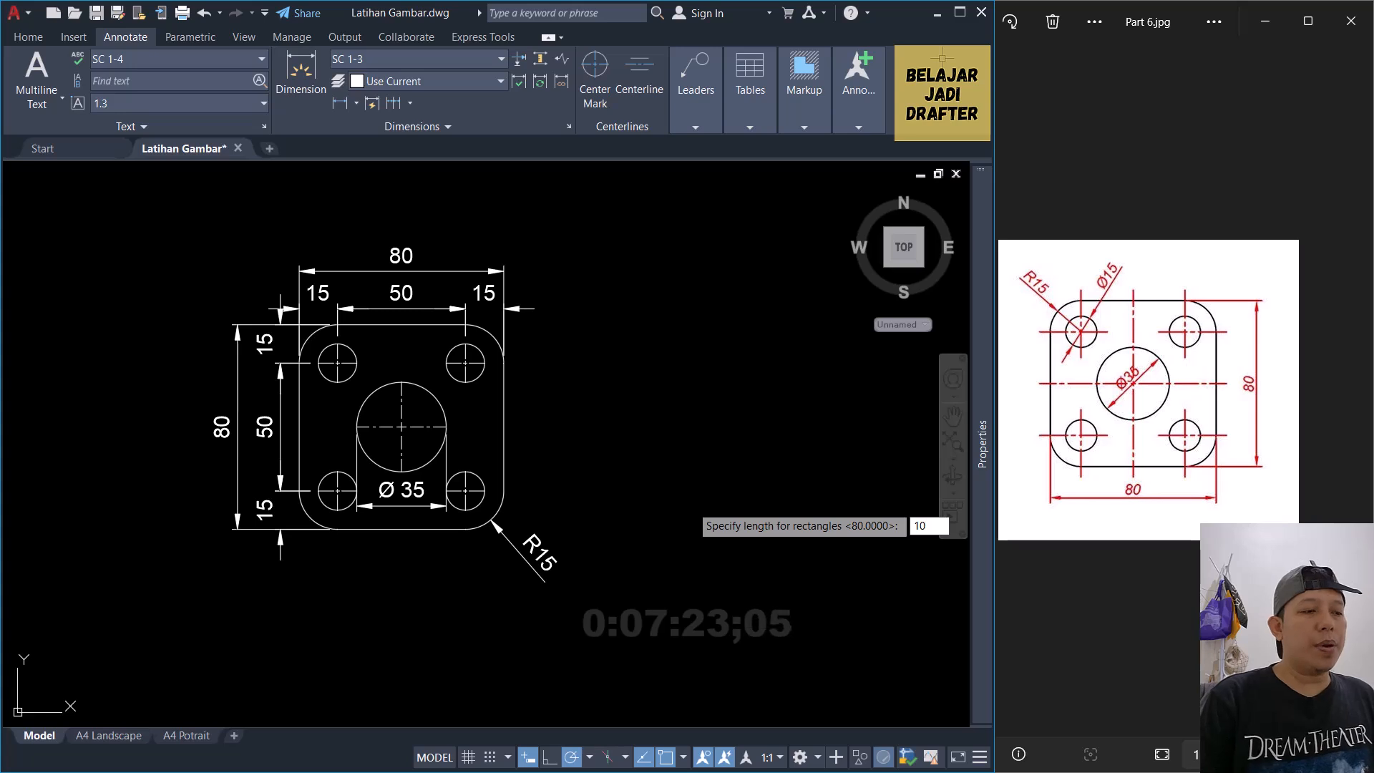
pyautogui.press('Return')
pyautogui.write('80')
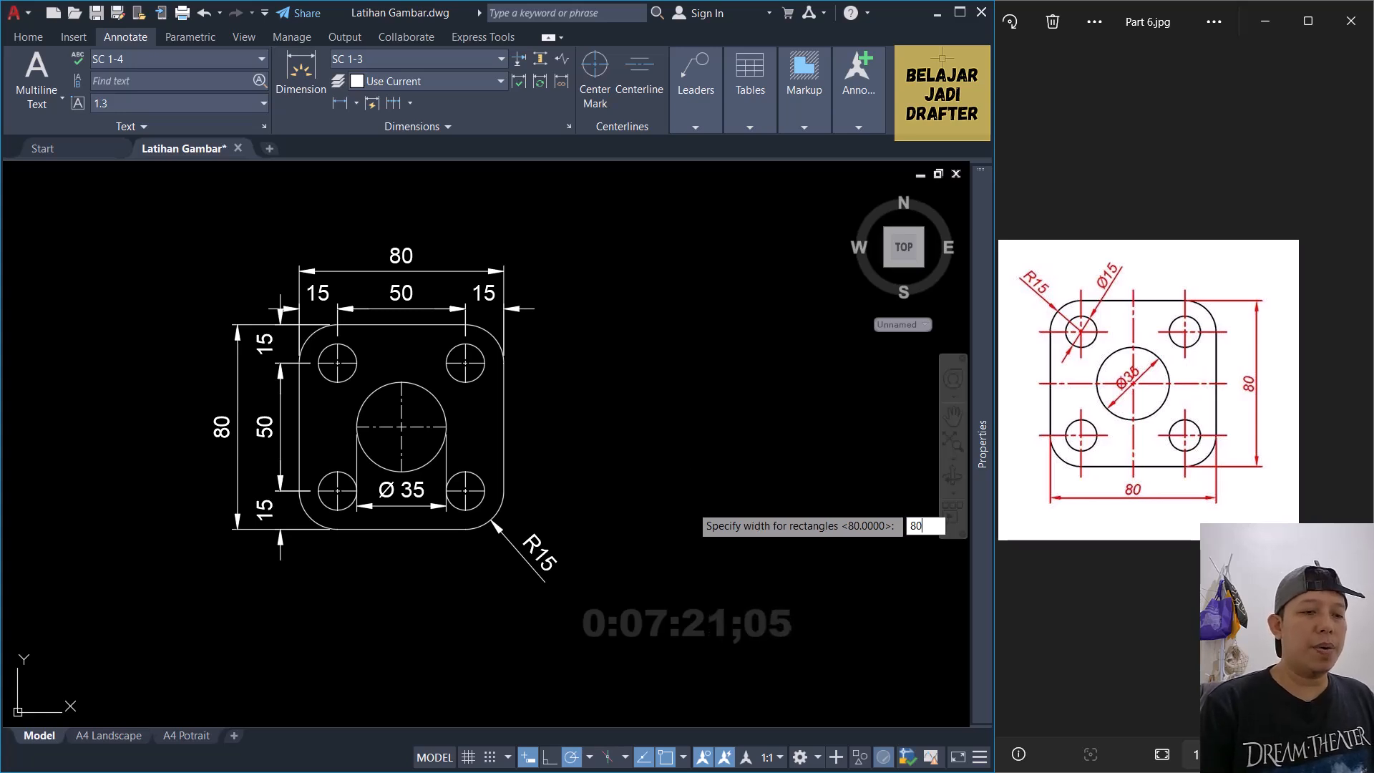
pyautogui.press('Return')
pyautogui.click(690, 504)
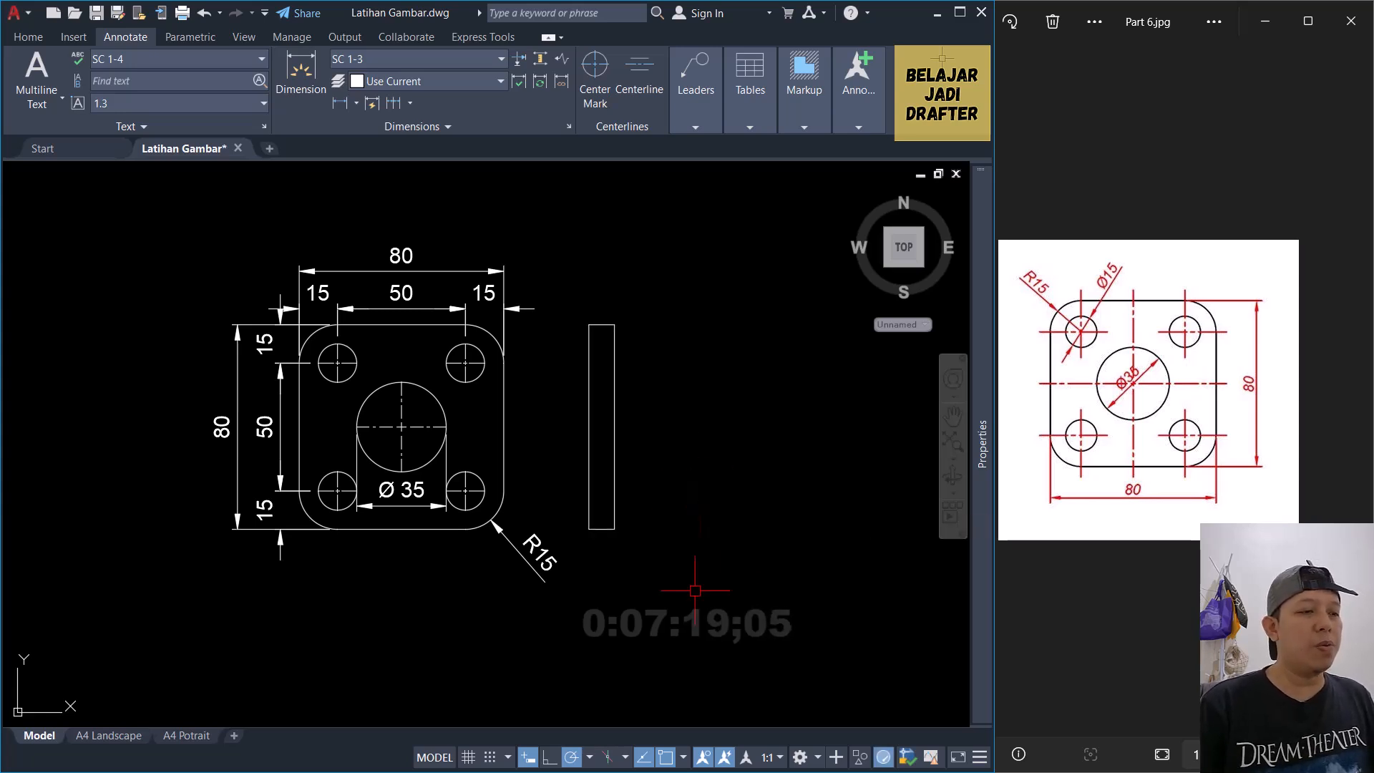
# Step: Move the narrow rectangle horizontally farther away from the plate, keeping it level with the plate
pyautogui.click(674, 443)
pyautogui.click(564, 386)
pyautogui.write('M')
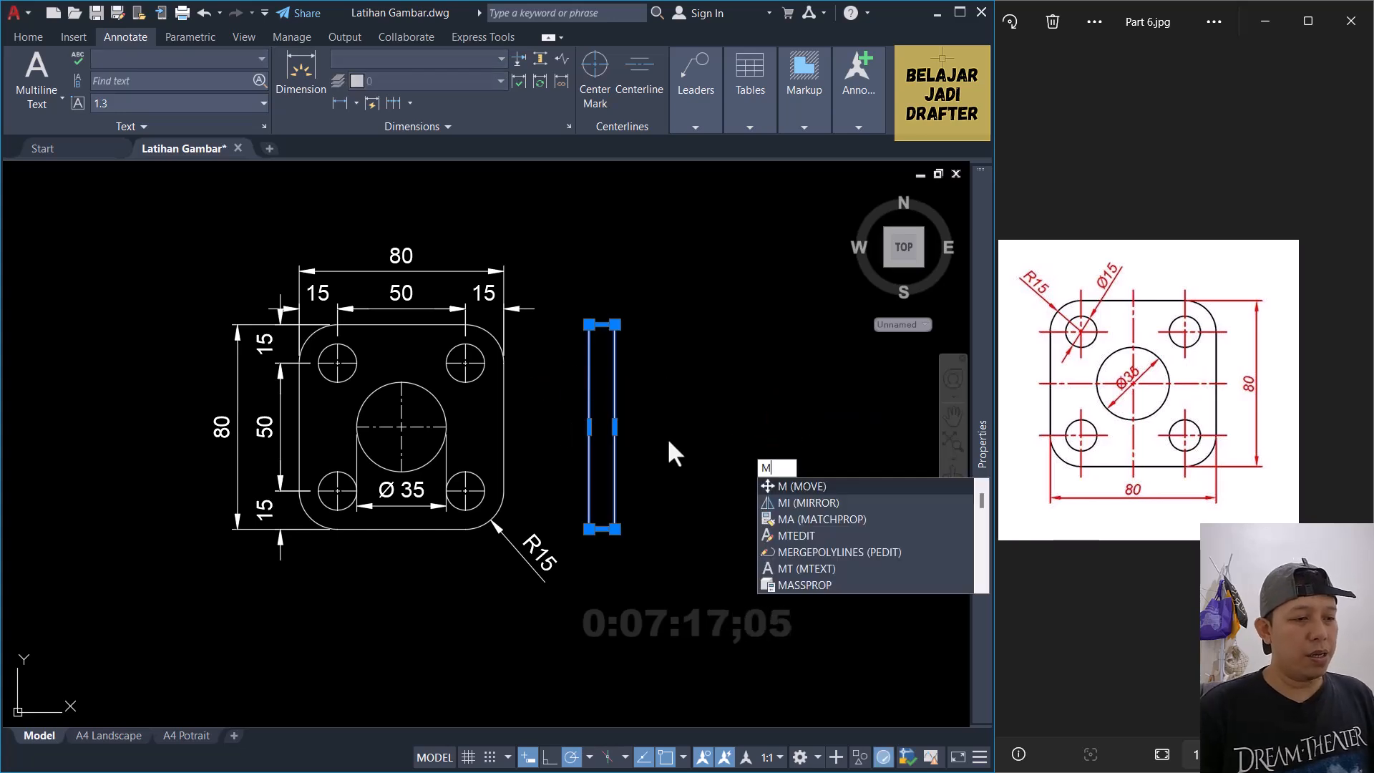
pyautogui.press('Return')
pyautogui.click(581, 252)
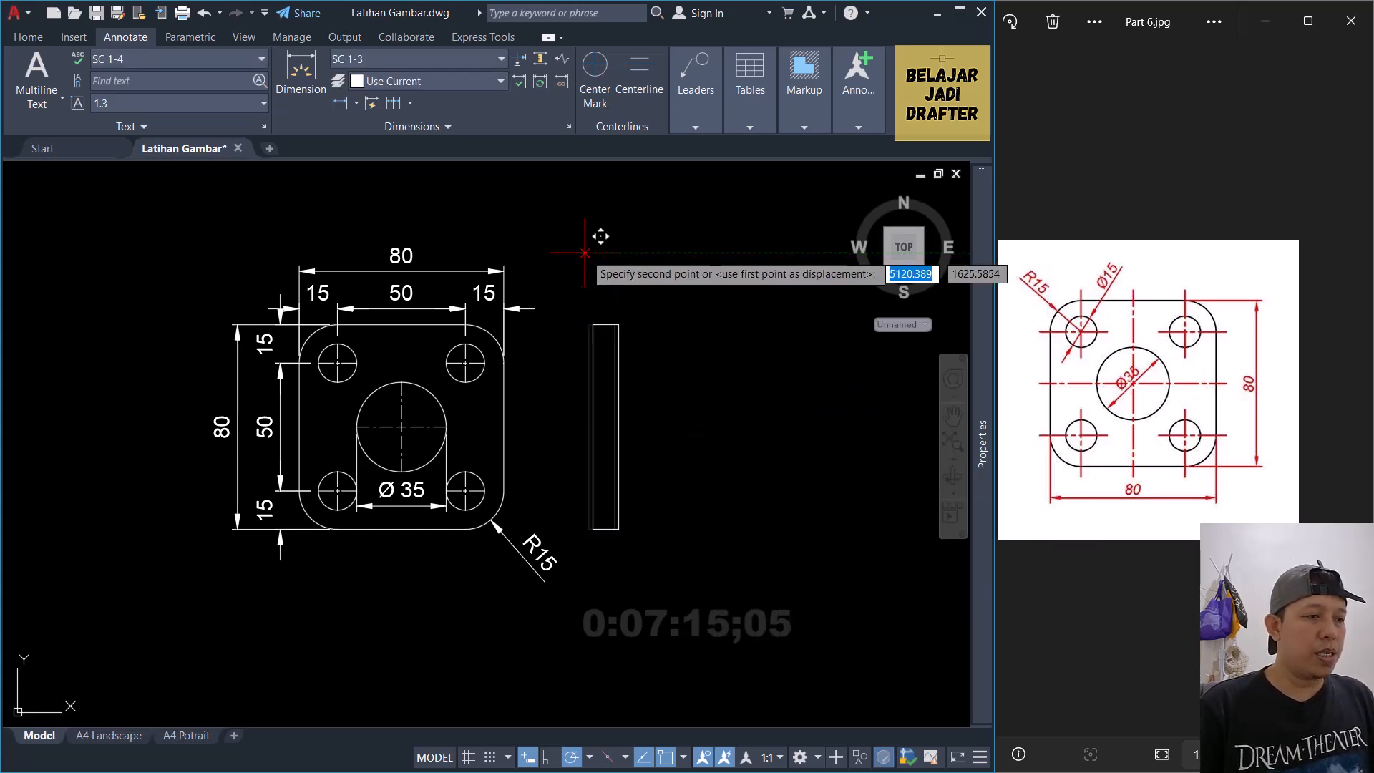
pyautogui.click(625, 252)
pyautogui.scroll(-3, 626, 401)
pyautogui.scroll(3, 616, 411)
pyautogui.moveTo(629, 373); pyautogui.dragTo(629, 361, button='middle')
pyautogui.moveTo(653, 465); pyautogui.dragTo(653, 463, button='middle')
# Step: Add a diameter dimension to the lower-right small hole, placing its text outside the plate's right edge
pyautogui.scroll(4, 565, 465)
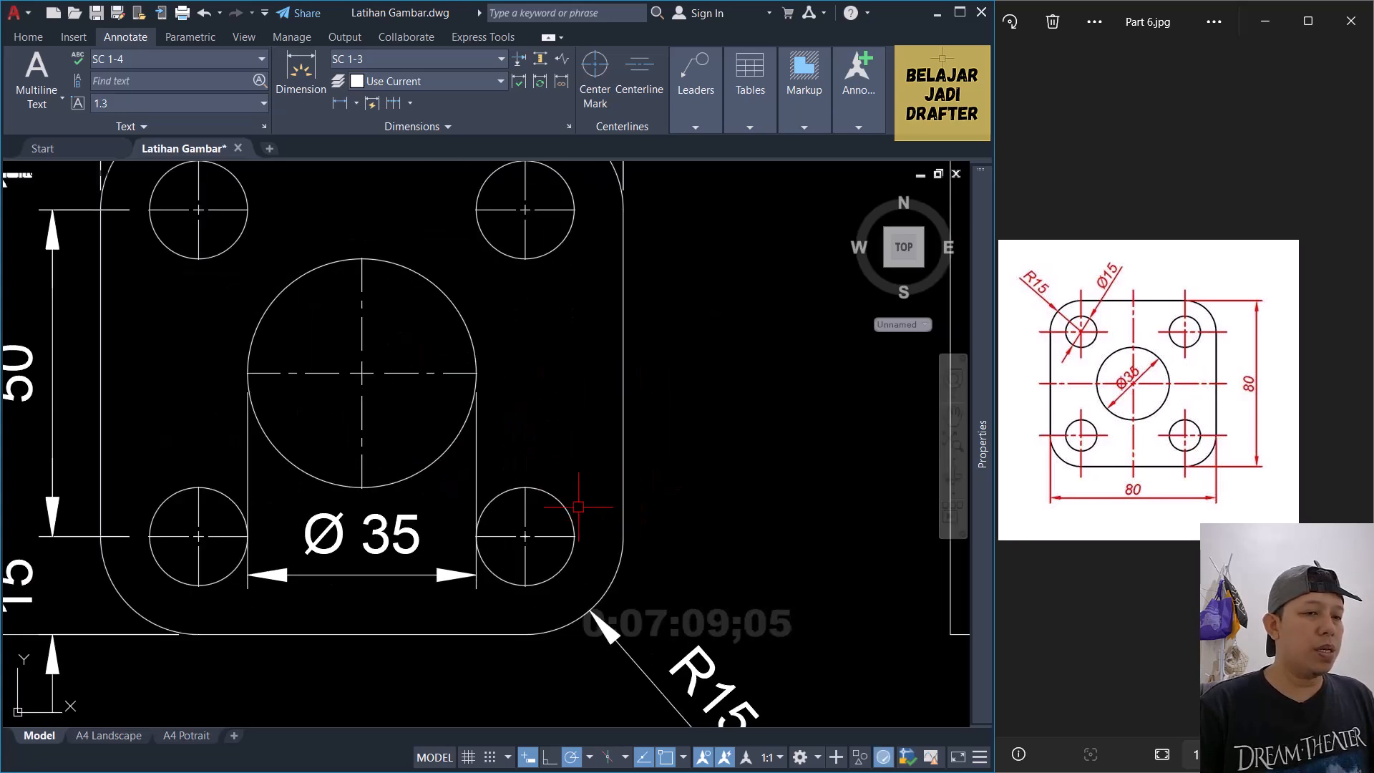
pyautogui.write('dd')
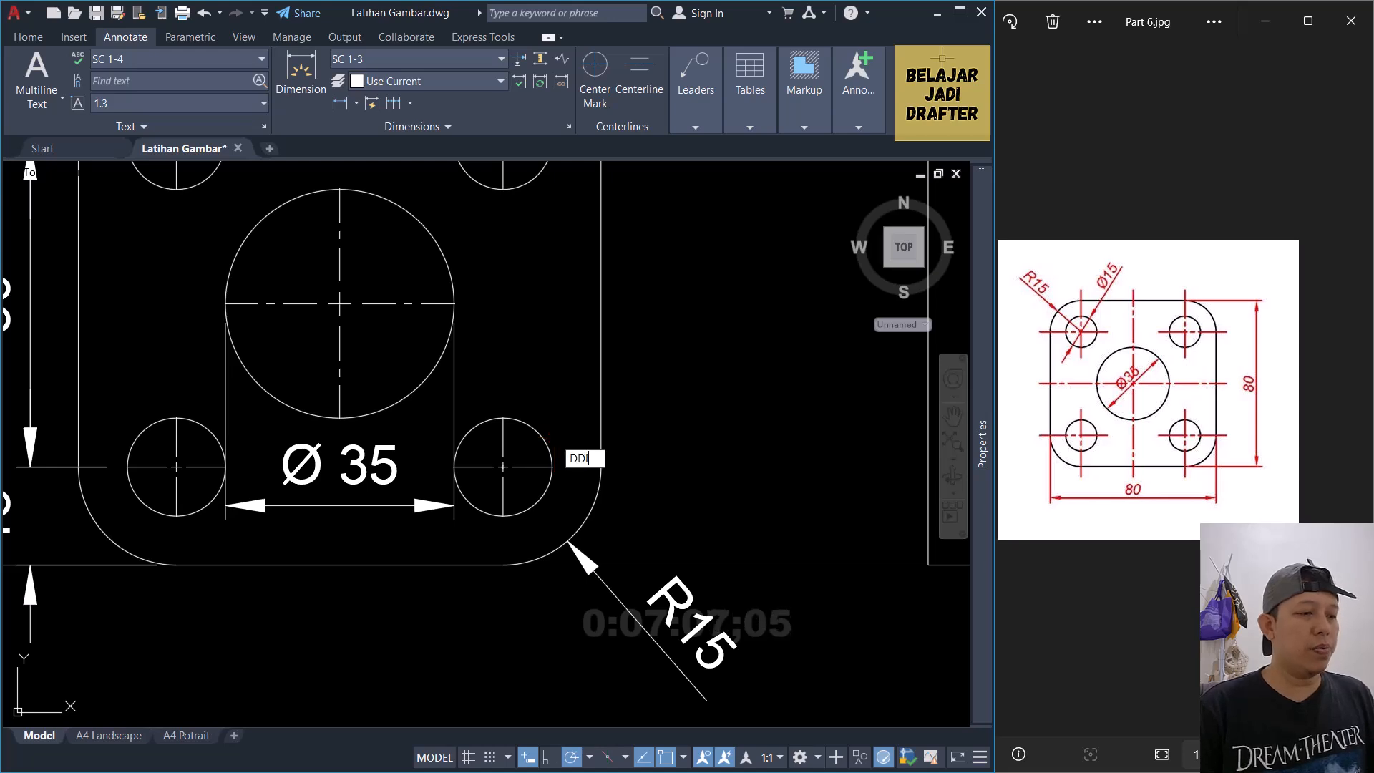
pyautogui.press('Return')
pyautogui.click(536, 429)
pyautogui.scroll(-4, 557, 410)
pyautogui.click(585, 415)
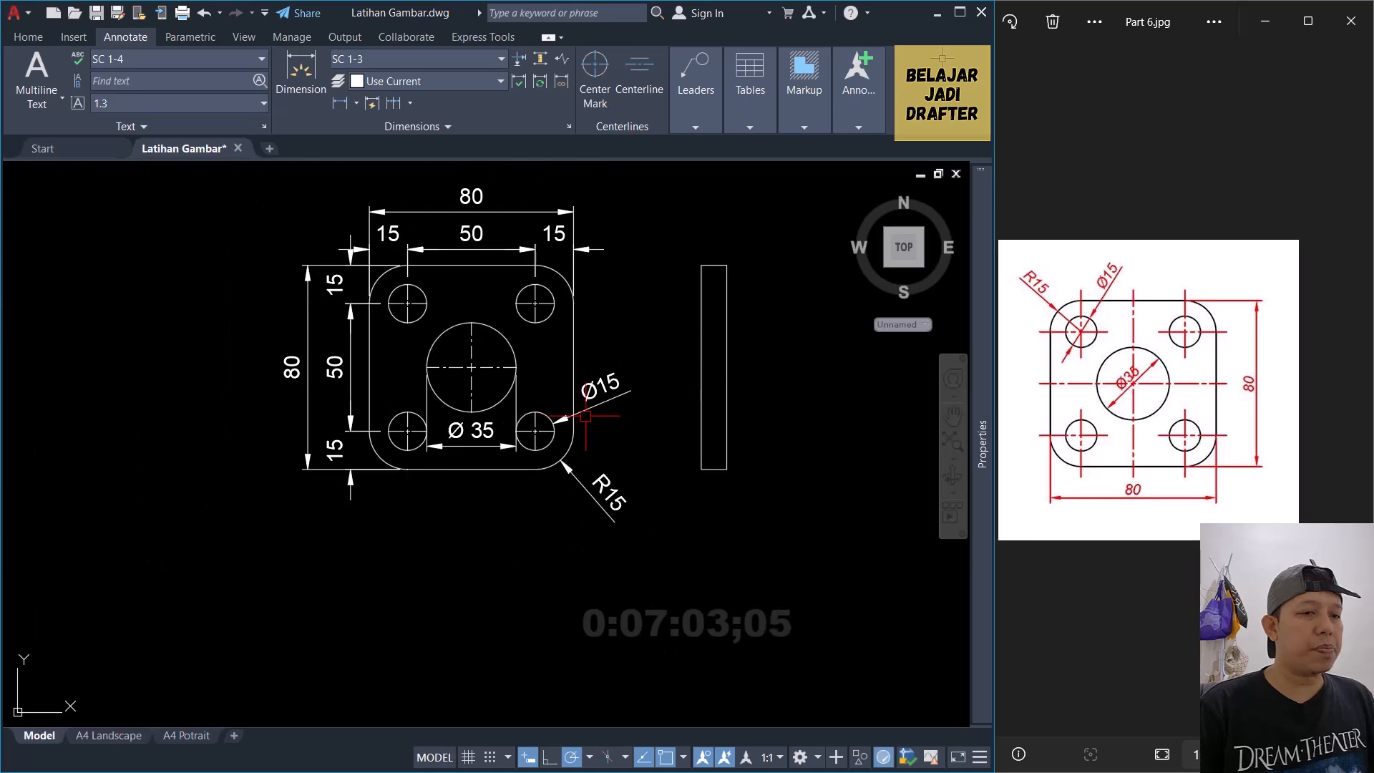
# Step: Try to reposition the text of the lower-right hole's diameter dimension
pyautogui.scroll(4, 602, 416)
pyautogui.click(609, 387)
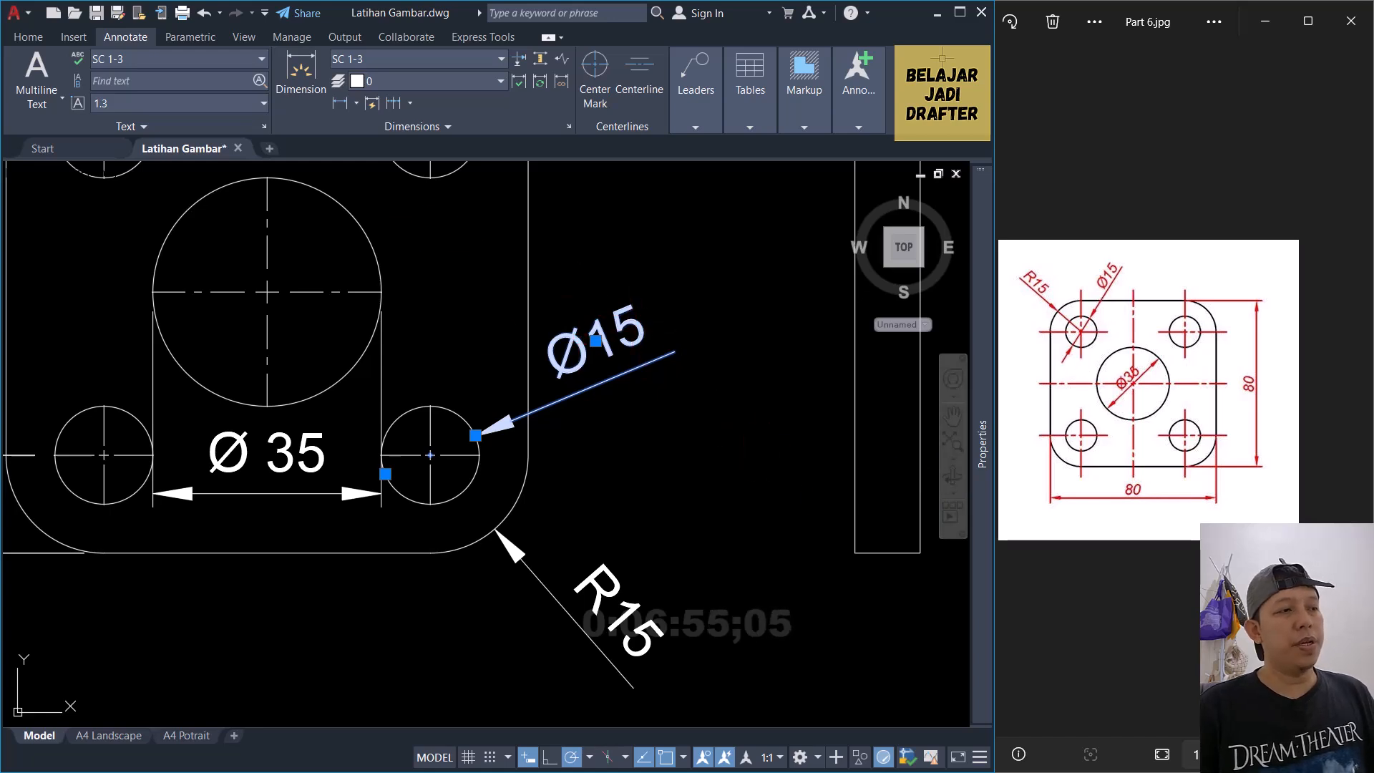
pyautogui.scroll(-4, 505, 382)
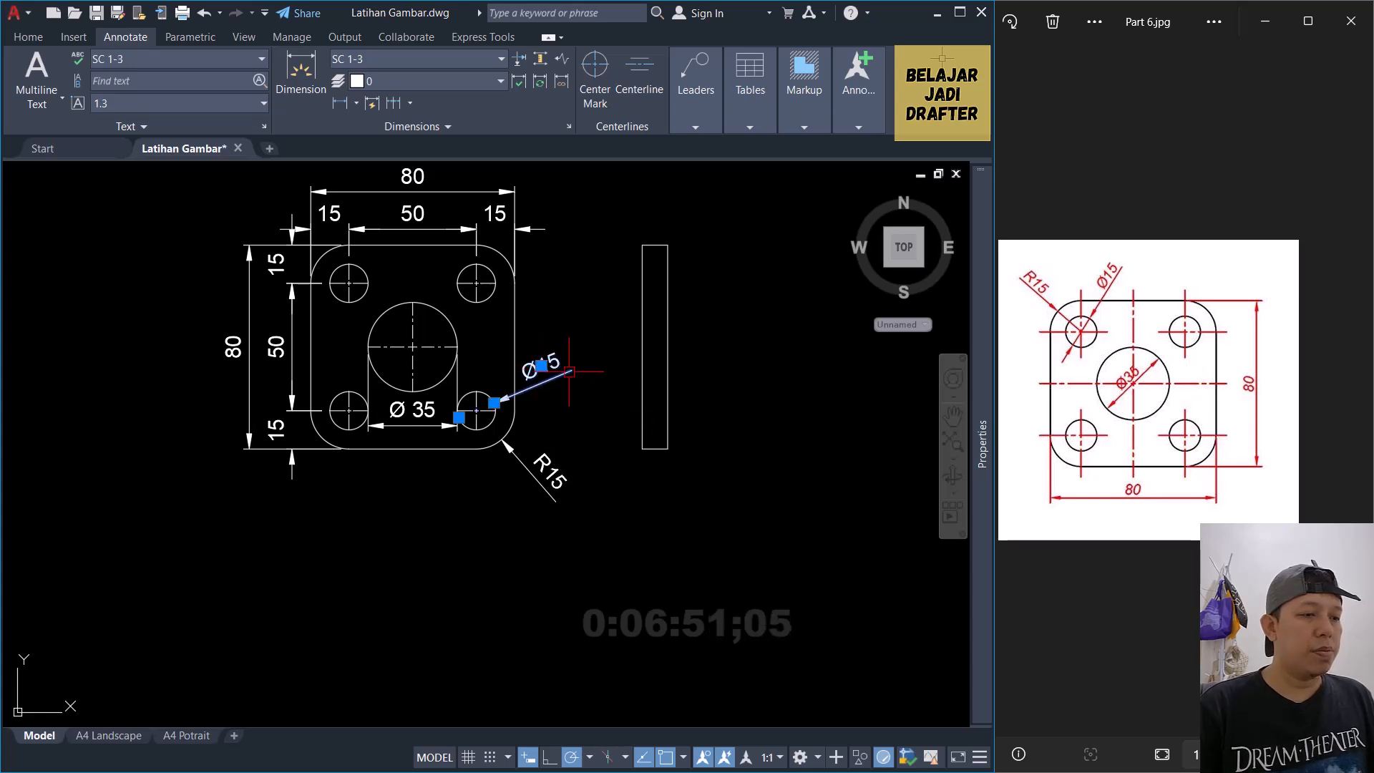
pyautogui.moveTo(542, 365)
pyautogui.click(569, 421)
pyautogui.scroll(4, 491, 429)
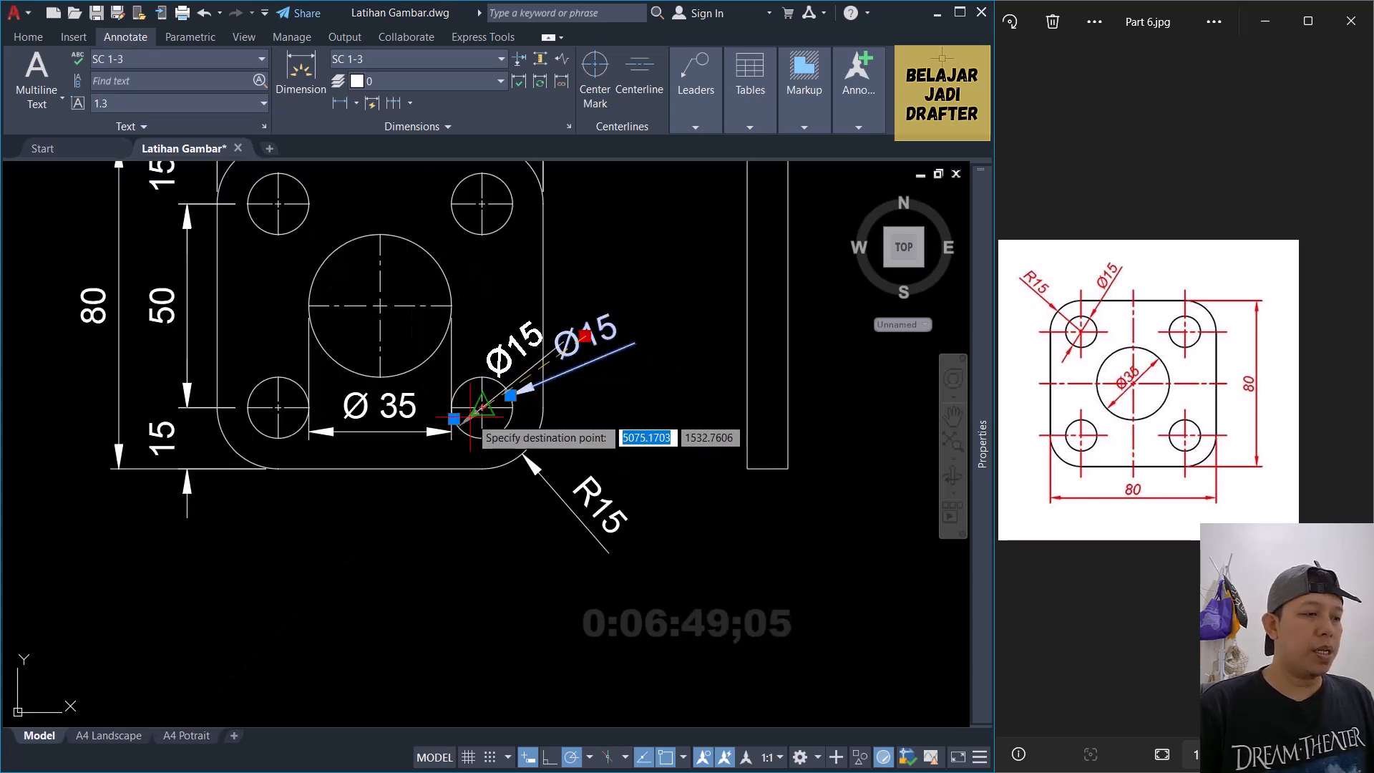
pyautogui.scroll(-4, 479, 432)
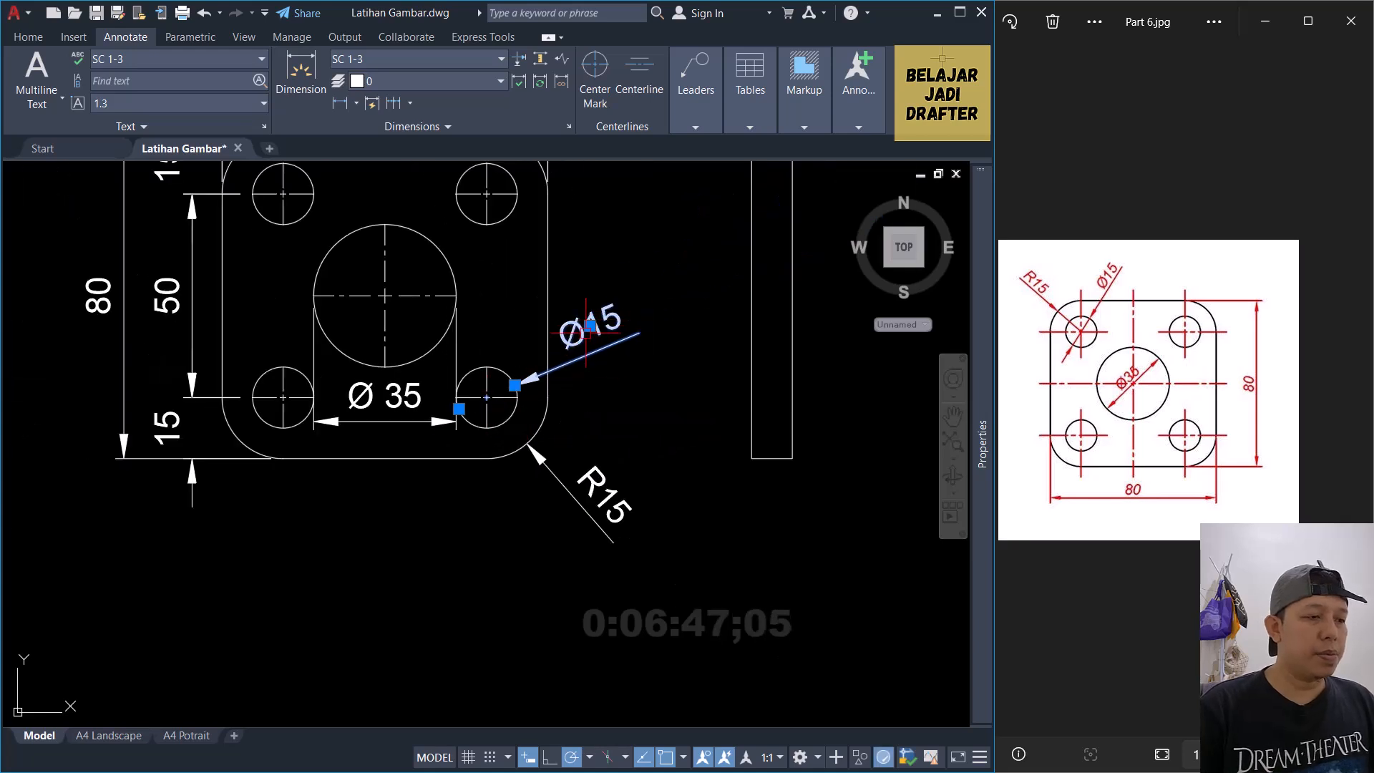
pyautogui.moveTo(590, 325)
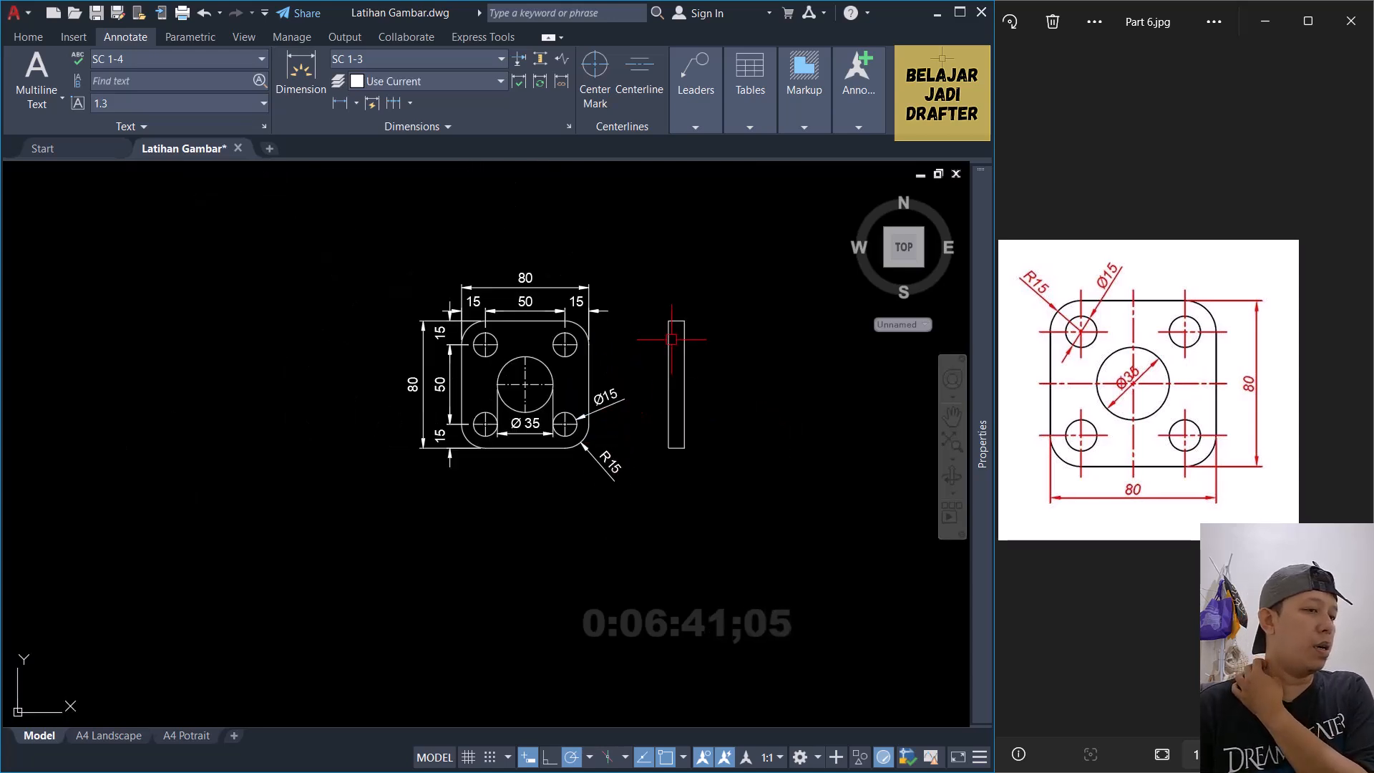
# Step: Dimension the narrow rectangle's width with a linear dimension above its upper edge
pyautogui.write('li')
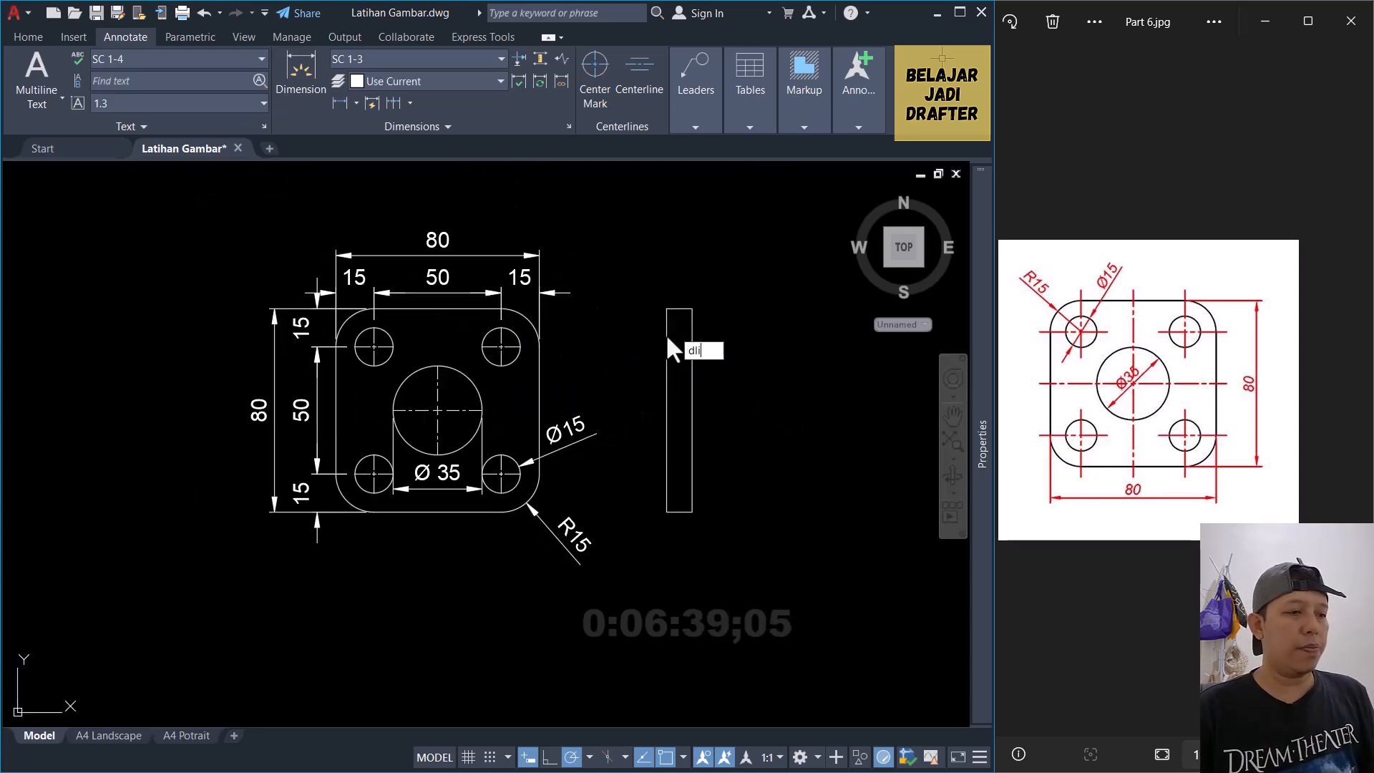
pyautogui.press('Return')
pyautogui.scroll(1, 679, 294)
pyautogui.press('Return')
pyautogui.click(680, 317)
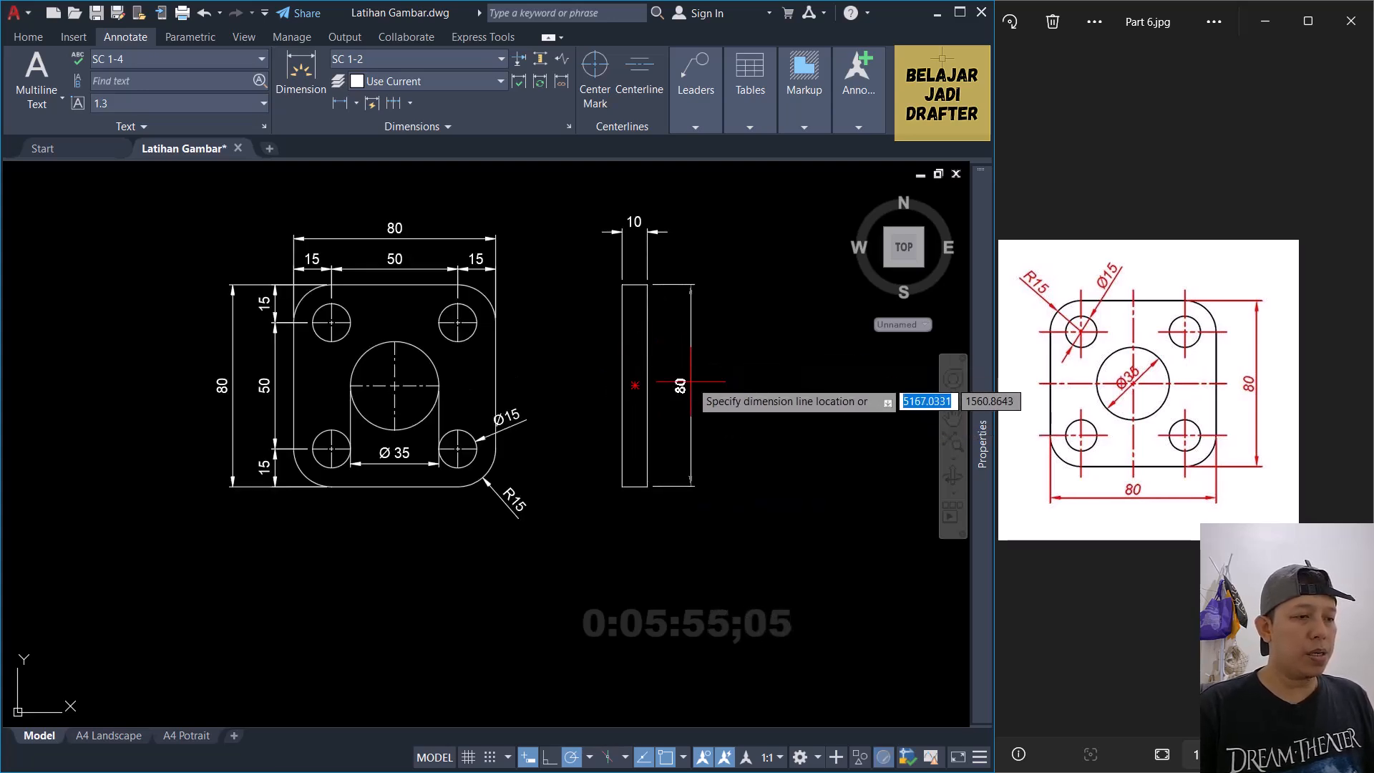
# Step: Edit the central circle's diameter dimension text, adding the word "Through" on a second line below the value
pyautogui.scroll(8, 617, 439)
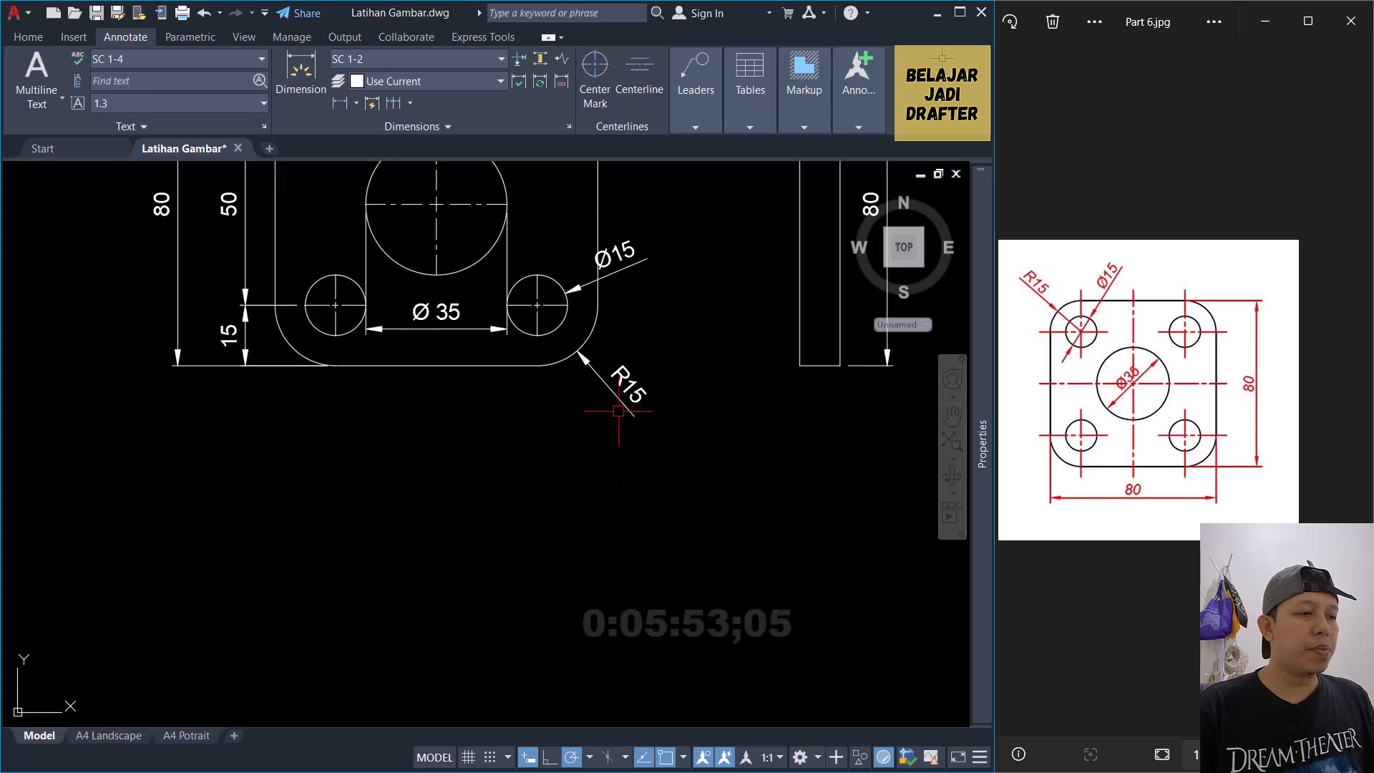
pyautogui.write('e')
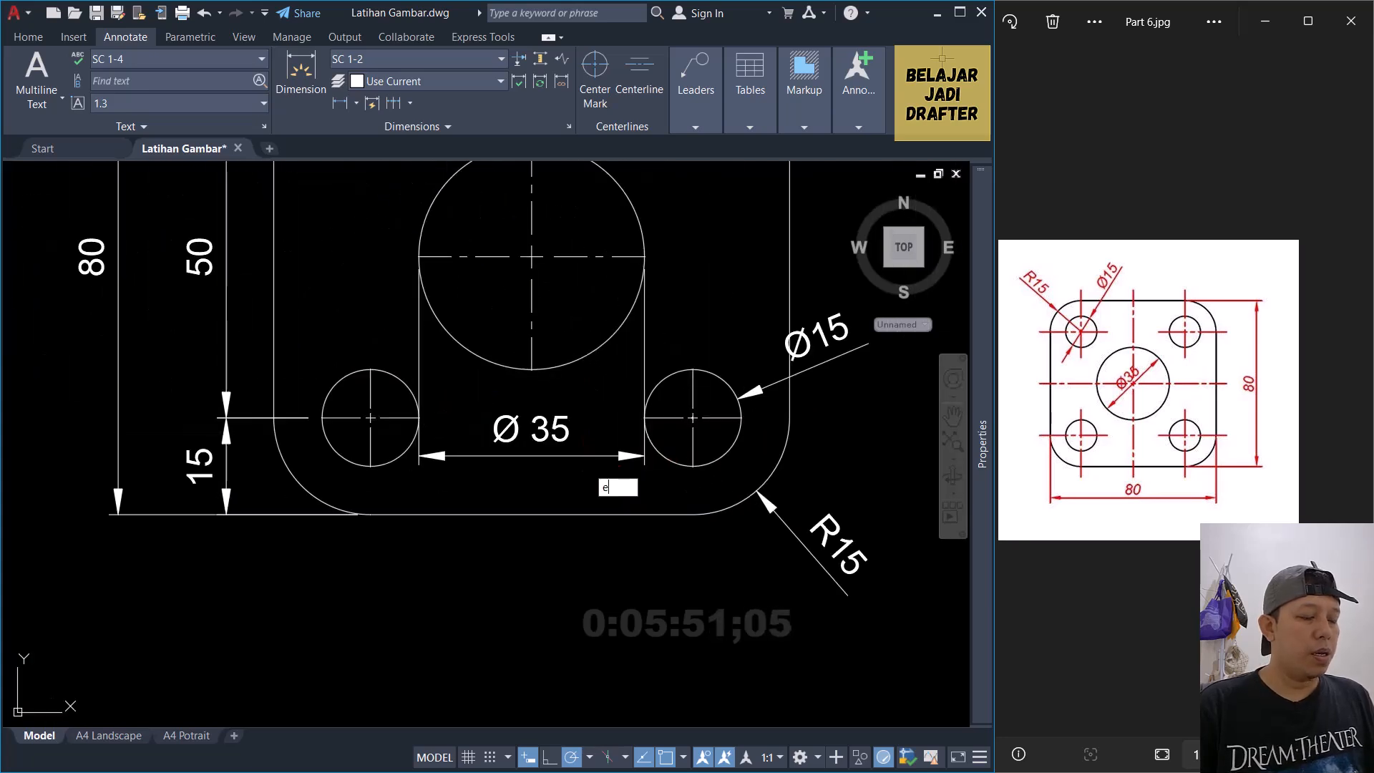
pyautogui.write('d')
pyautogui.press('Return')
pyautogui.click(585, 456)
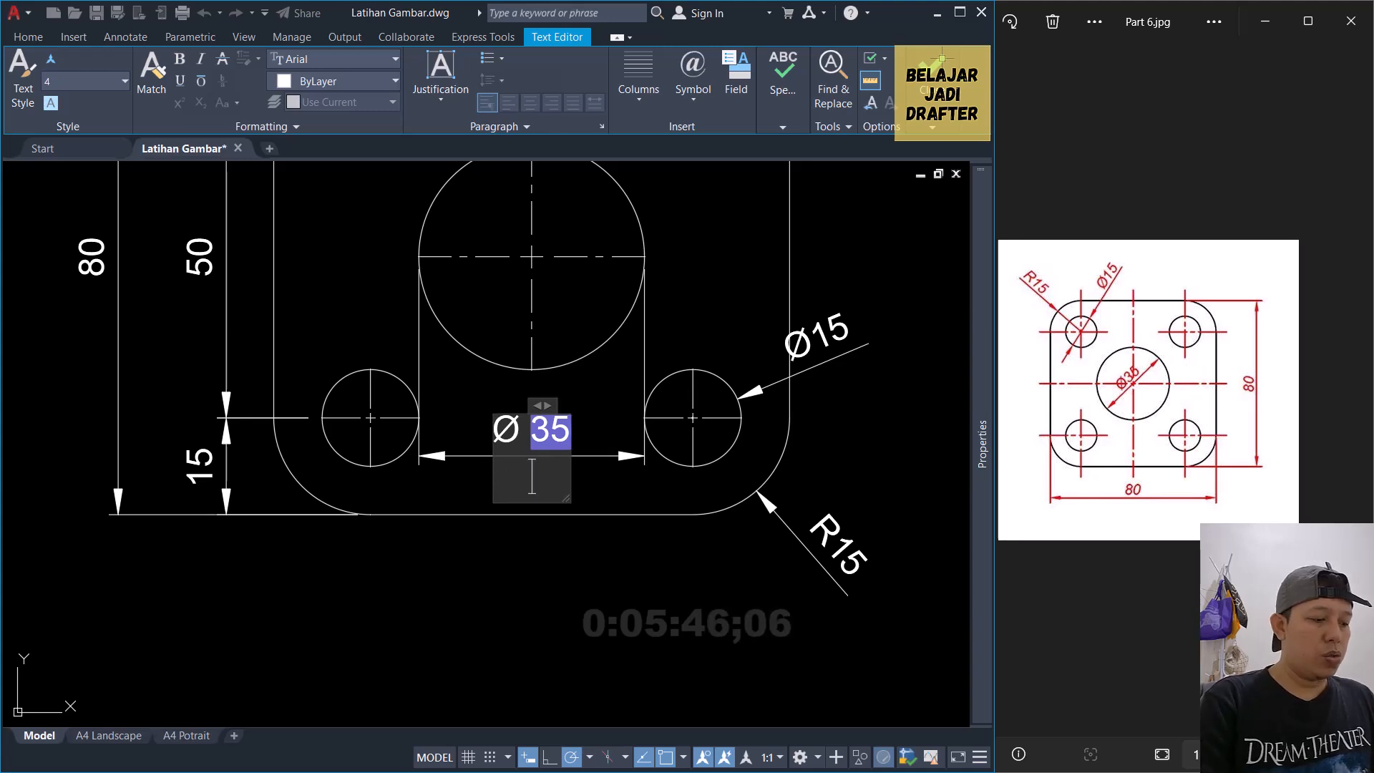
pyautogui.write('Thro')
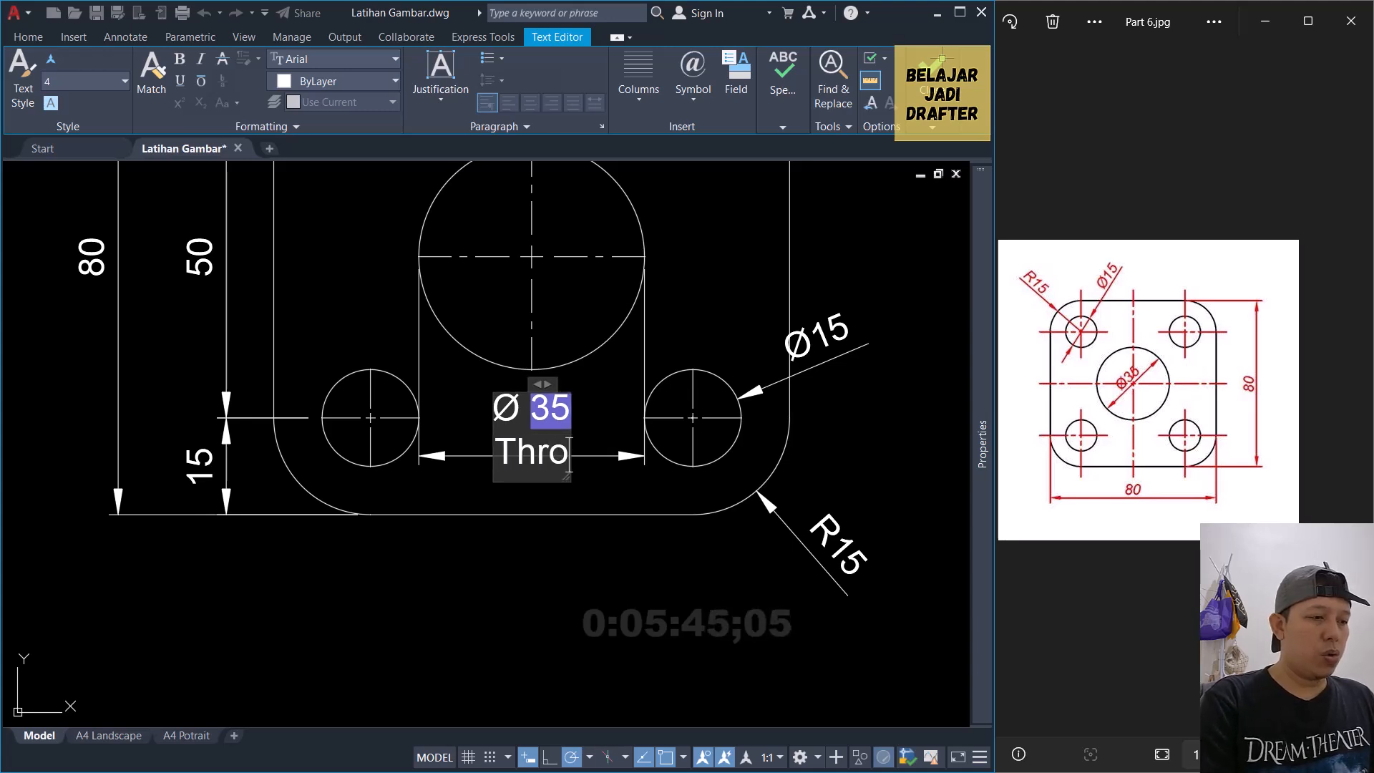
pyautogui.write('ugh')
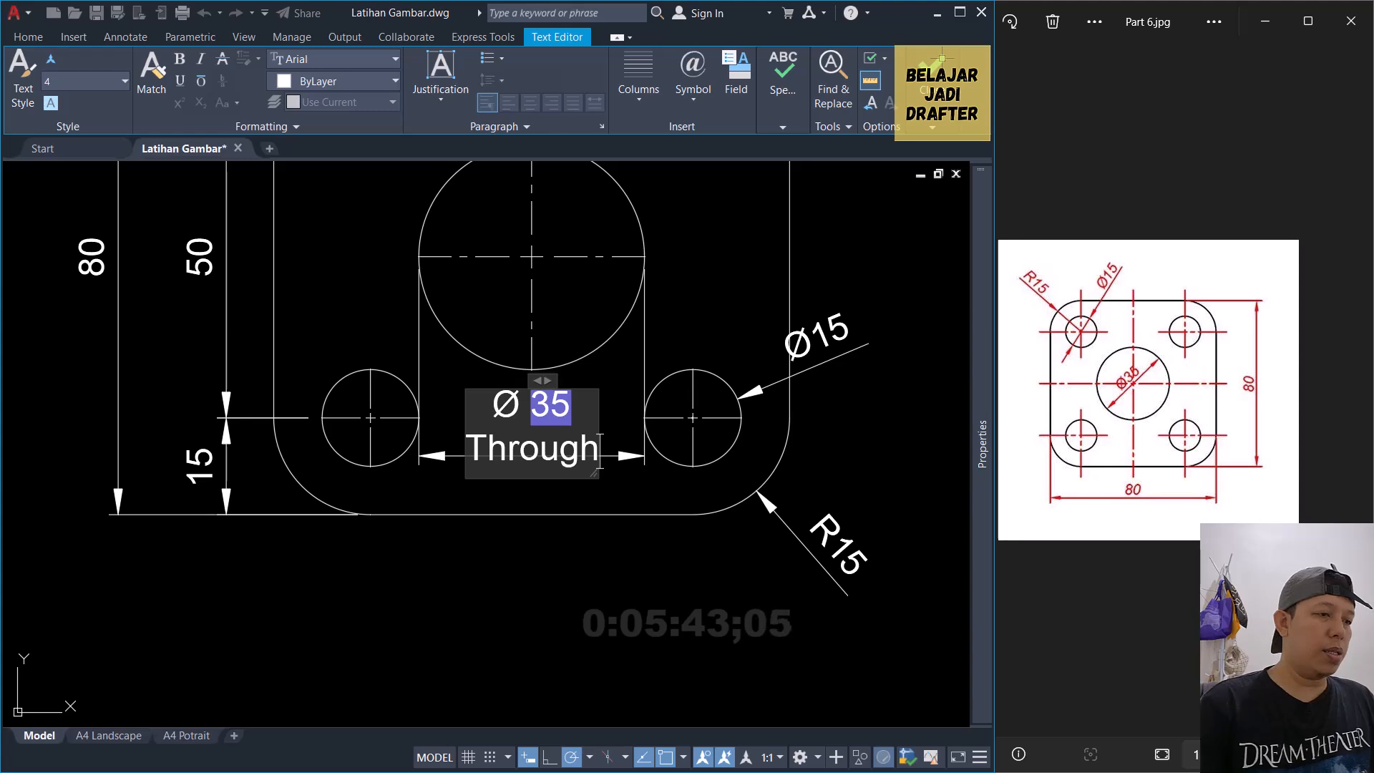
pyautogui.click(583, 548)
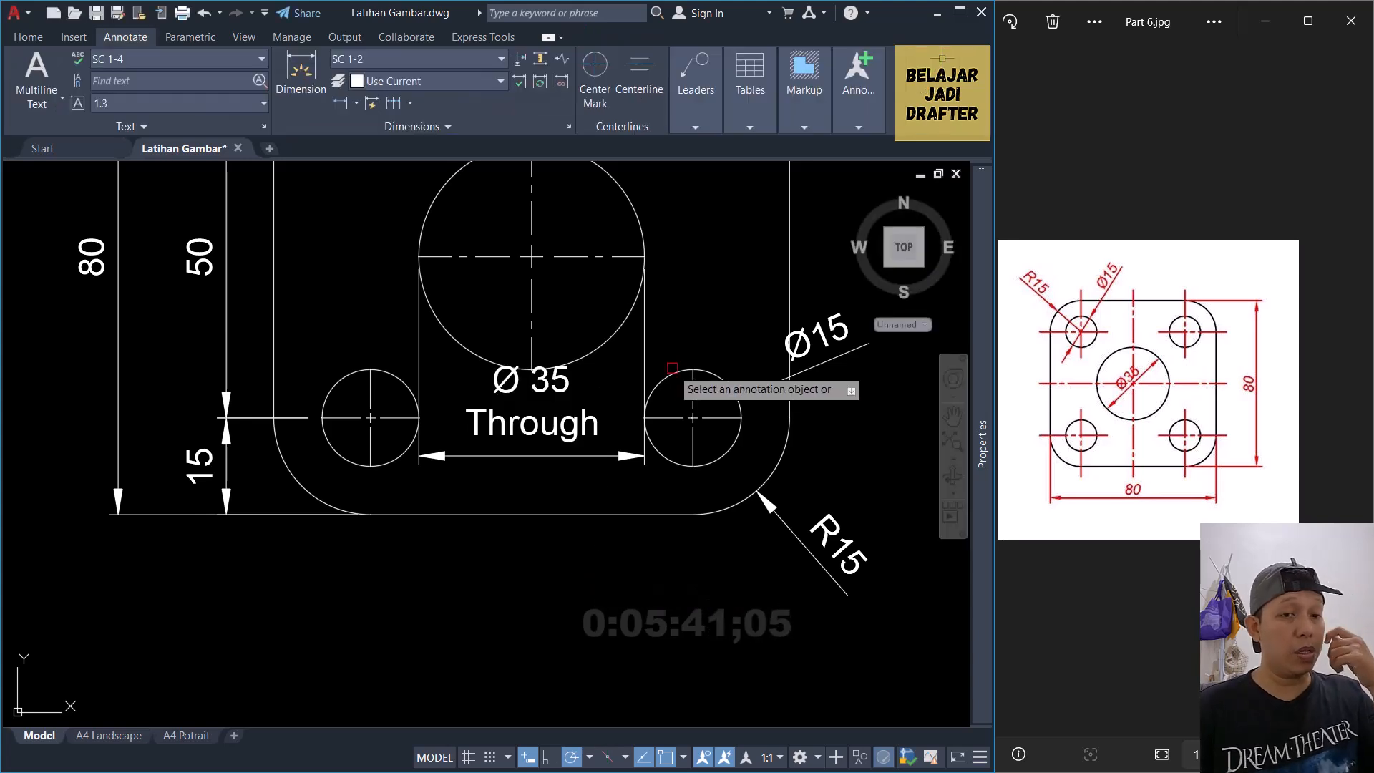
# Step: Shift the central circle's dimension line slightly lower so its two-line text sits clear of the circle
pyautogui.click(622, 456)
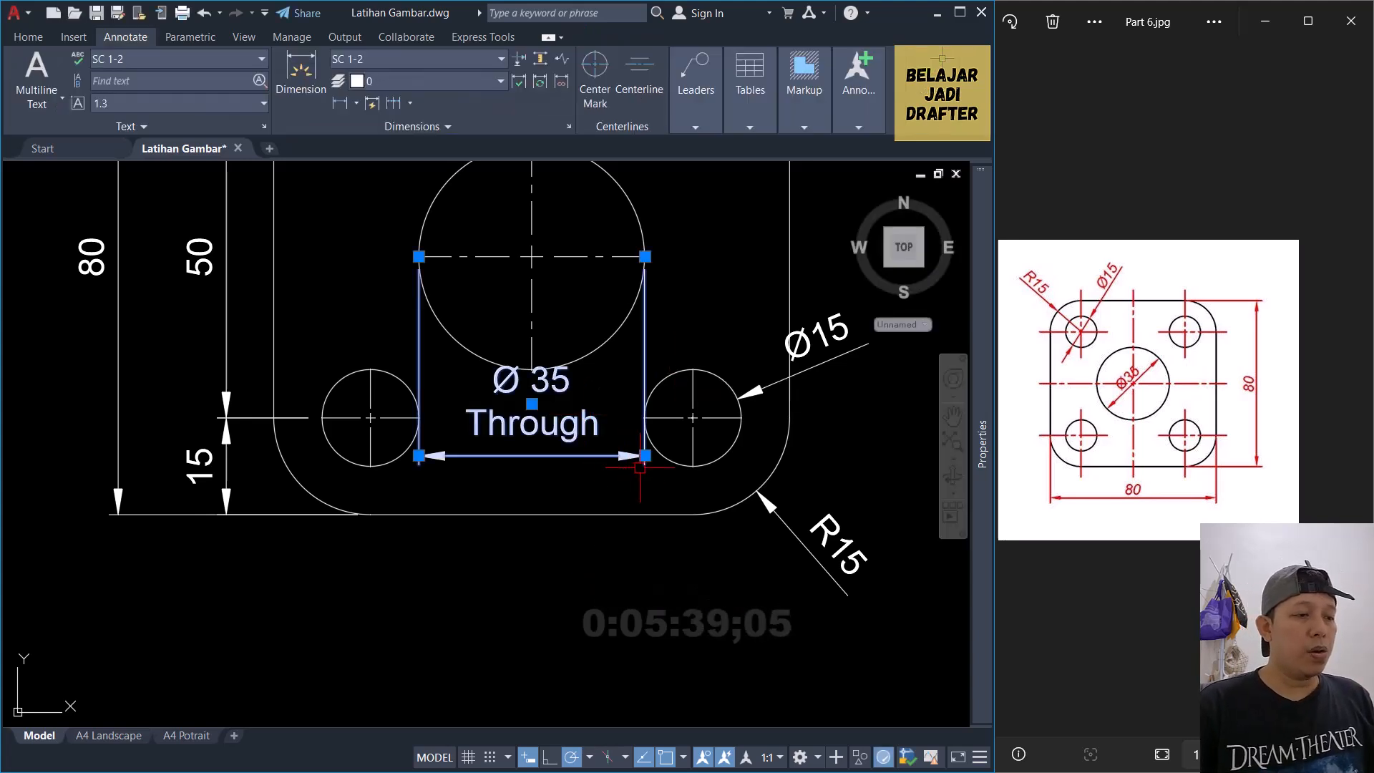
pyautogui.click(644, 456)
pyautogui.click(644, 476)
pyautogui.press('Escape')
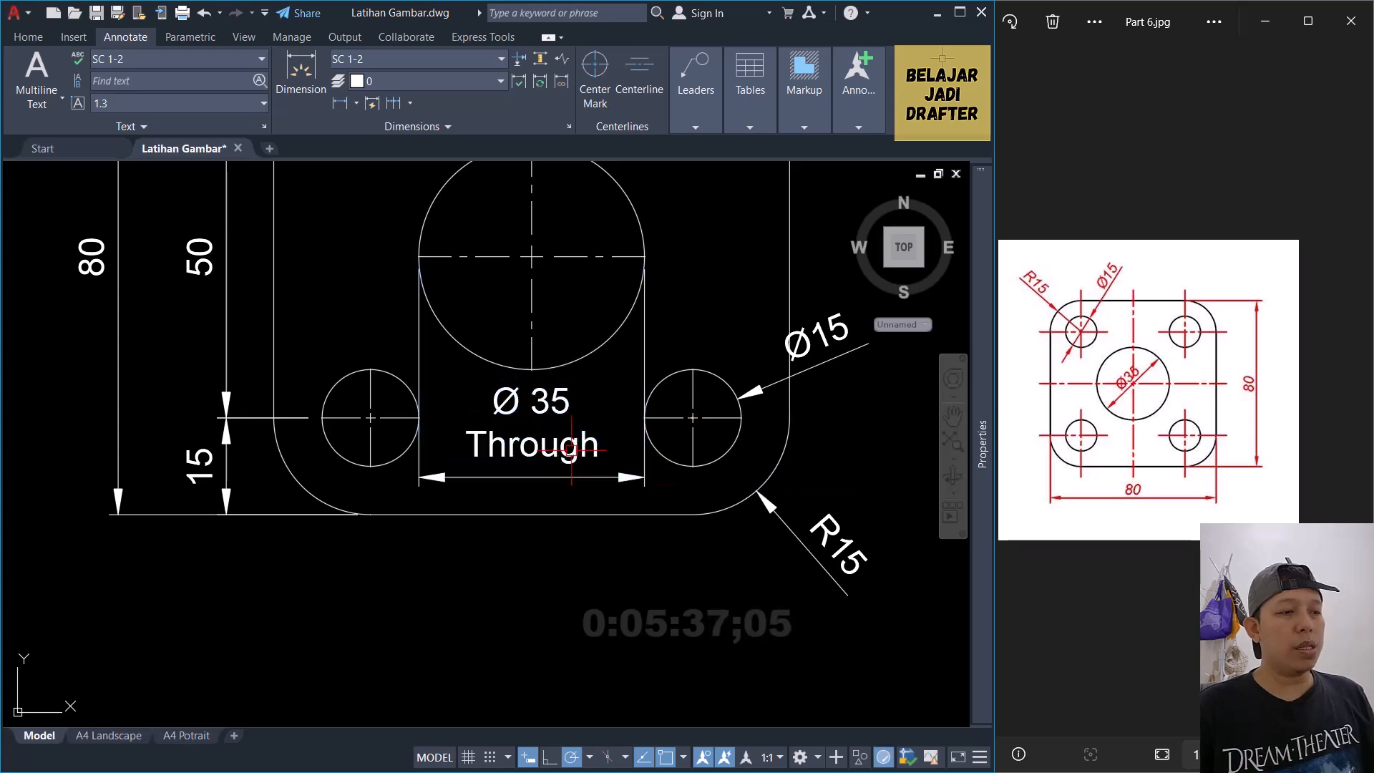
pyautogui.scroll(-1, 573, 484)
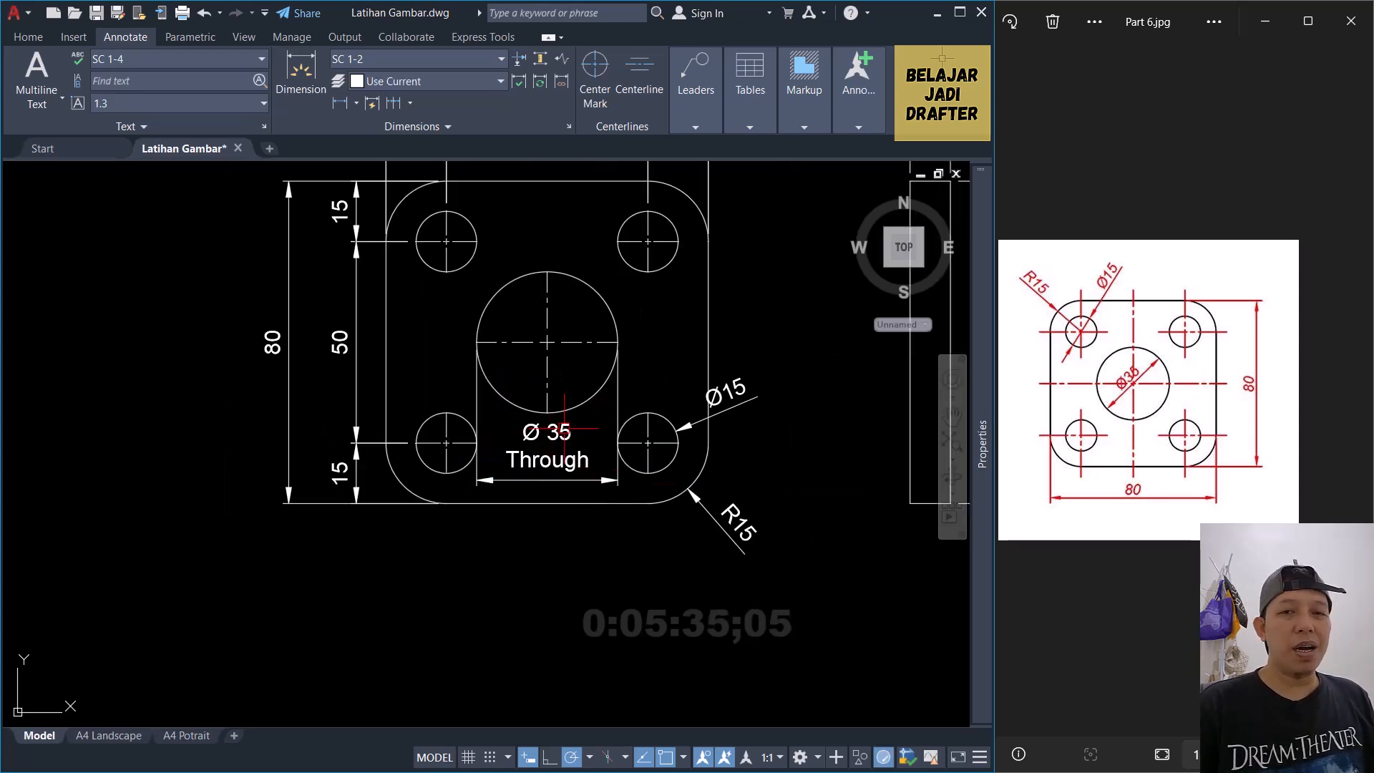
pyautogui.scroll(-5, 634, 297)
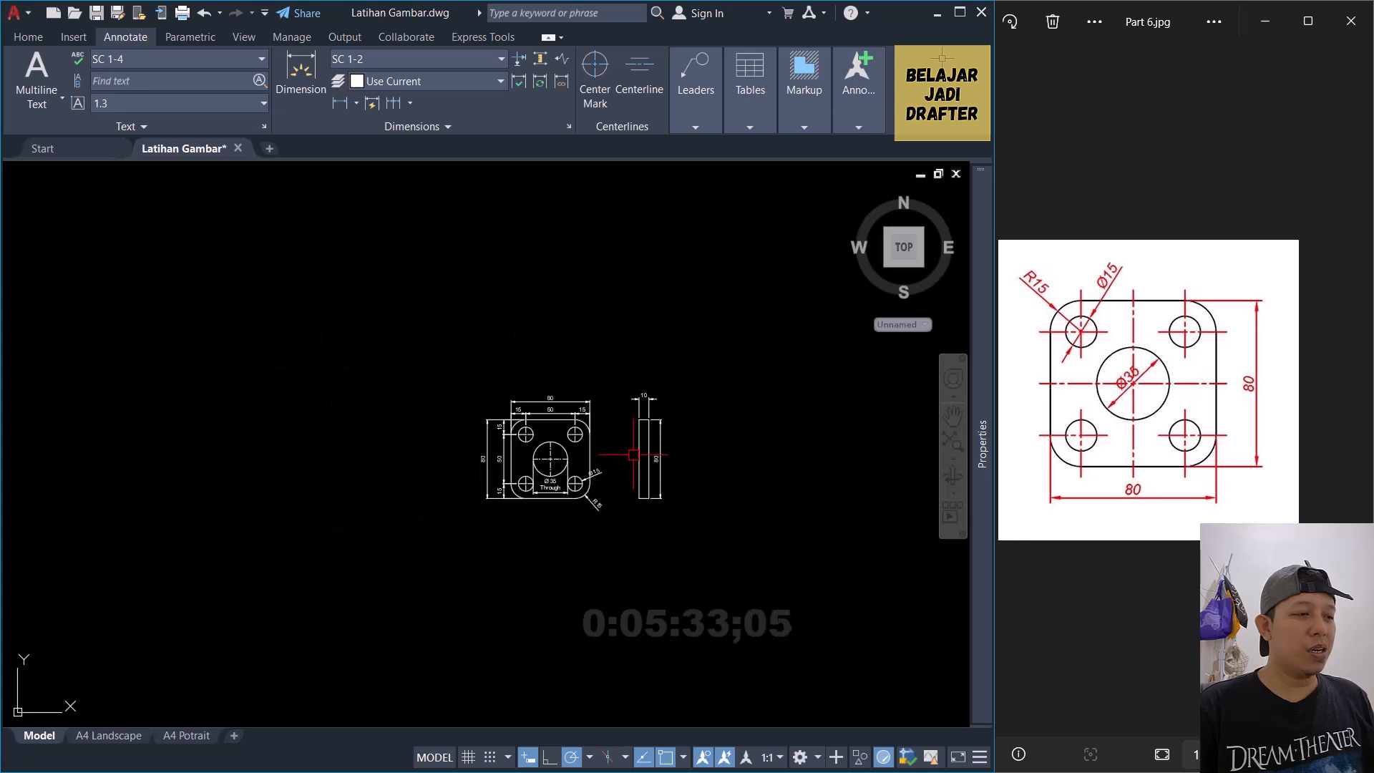
pyautogui.scroll(2, 595, 372)
pyautogui.write('rec')
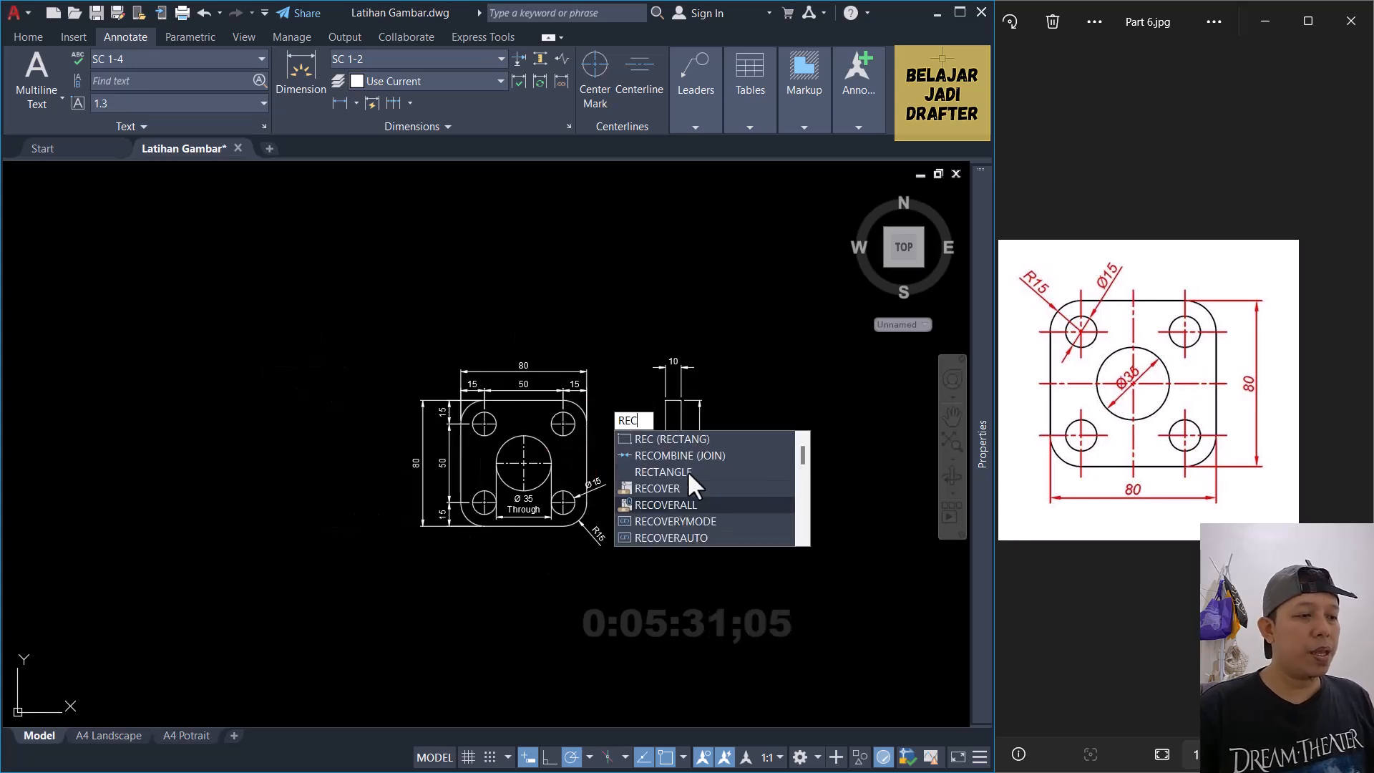
pyautogui.press('Return')
pyautogui.scroll(2, 495, 415)
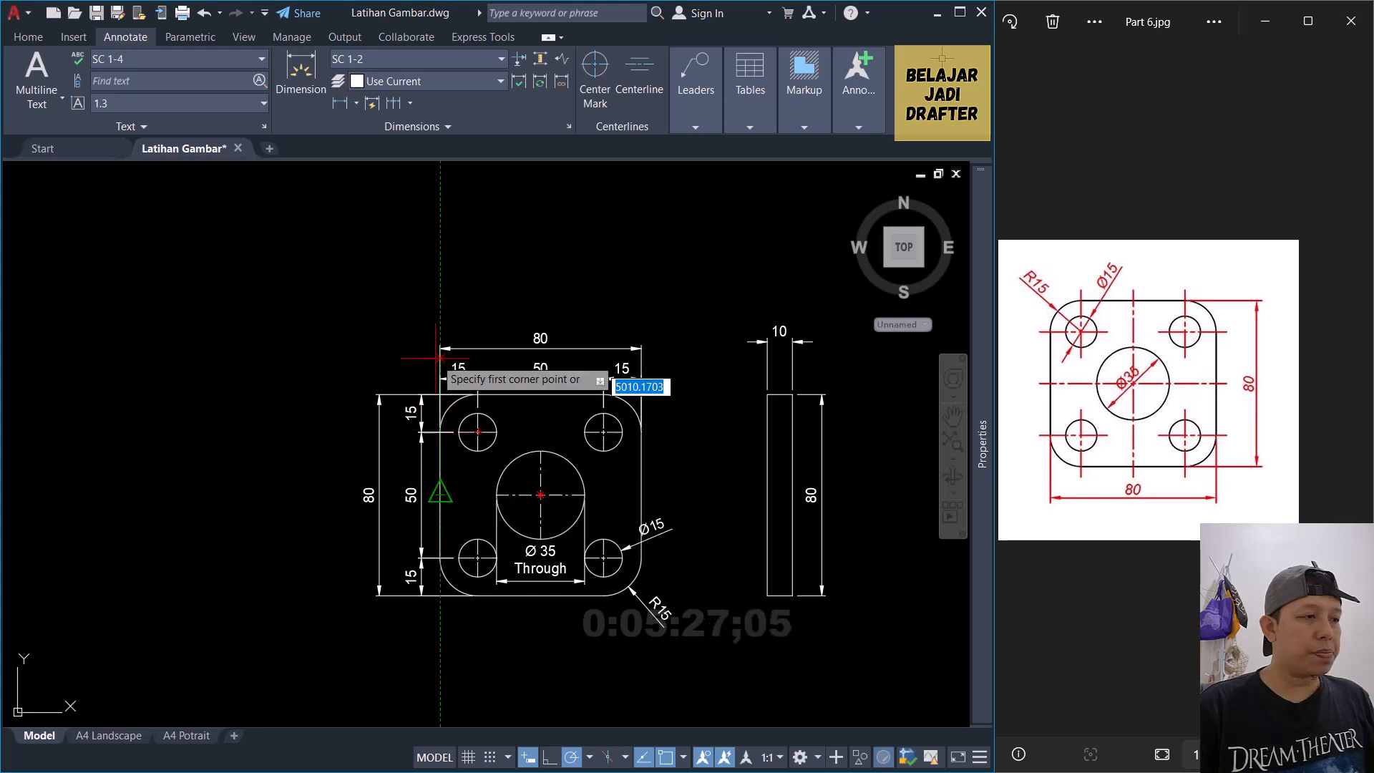
pyautogui.click(440, 279)
pyautogui.moveTo(437, 277); pyautogui.dragTo(395, 353, button='middle')
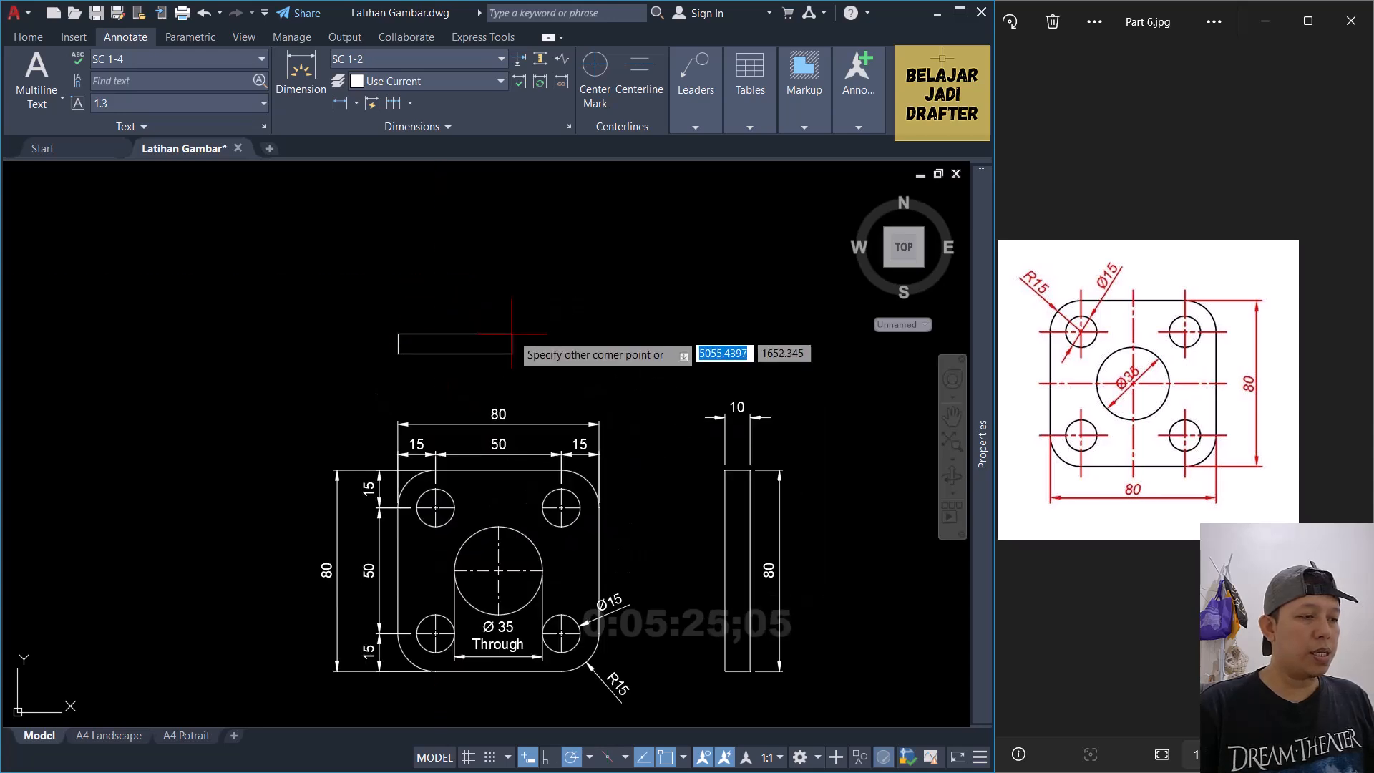
pyautogui.write('d')
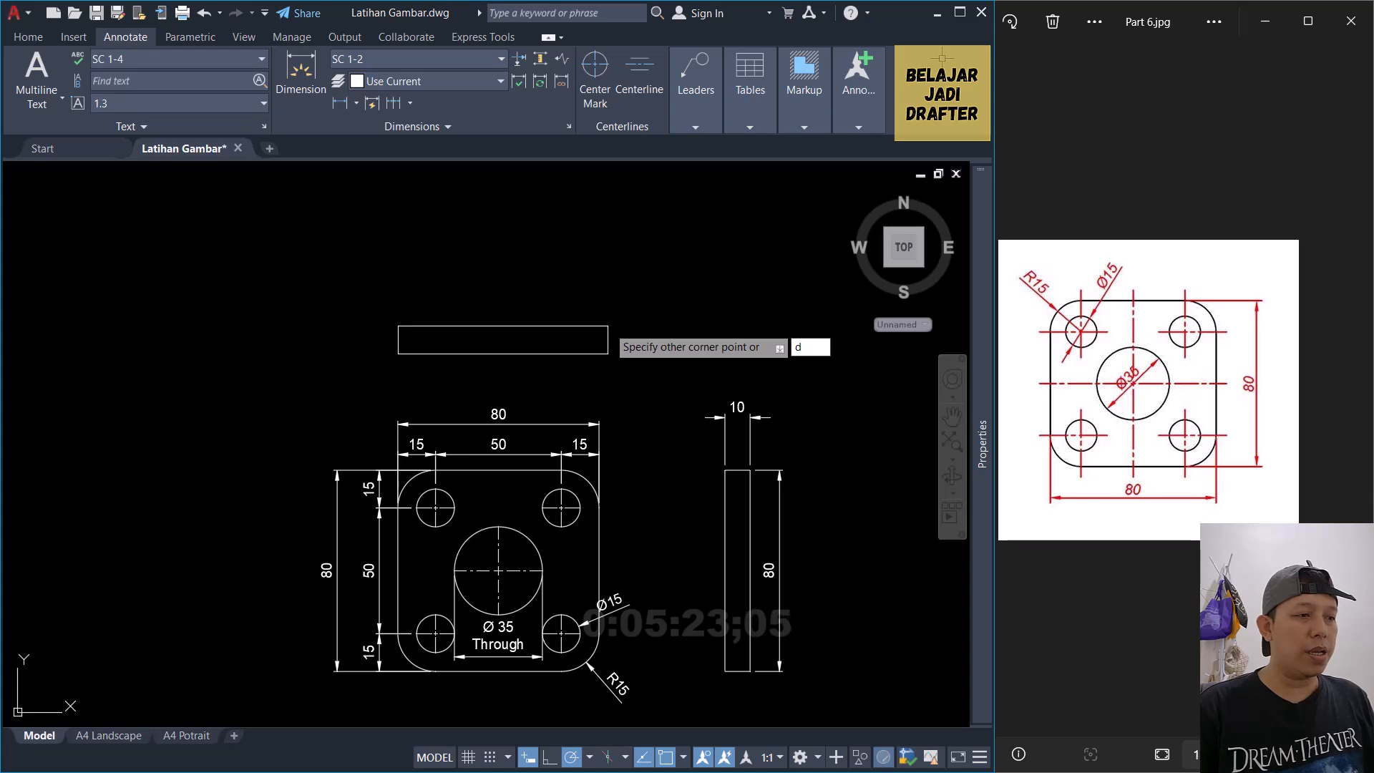
pyautogui.press('Return')
pyautogui.write('80')
pyautogui.press('Return')
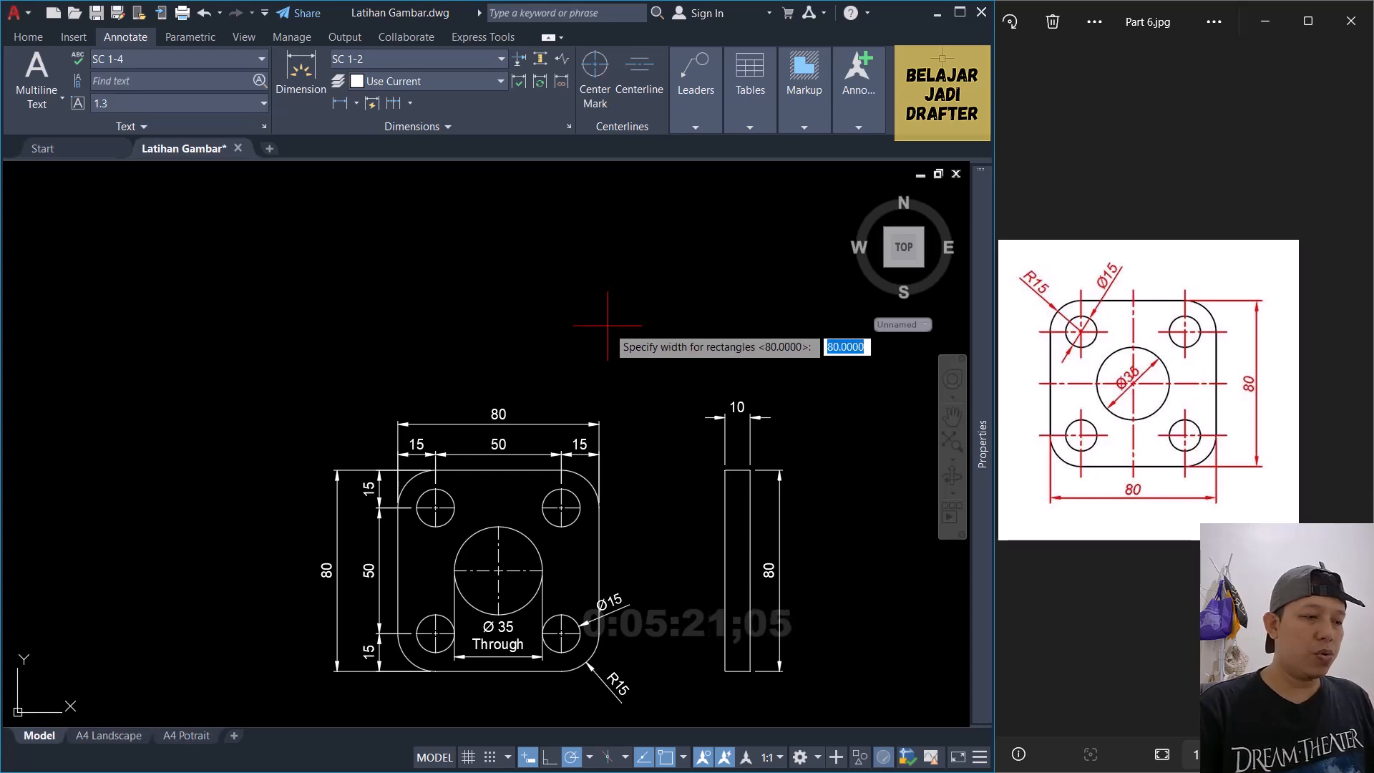
pyautogui.write('10')
pyautogui.press('Return')
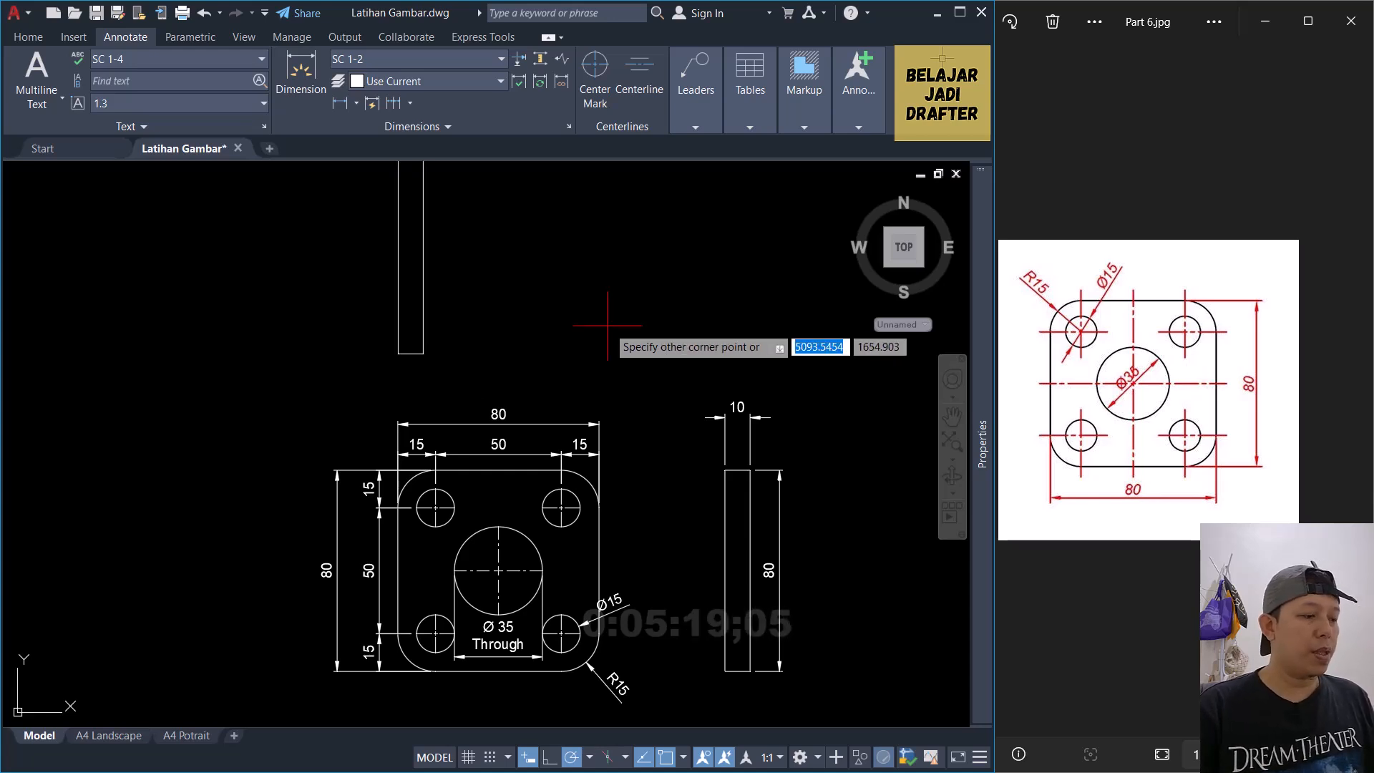
pyautogui.press('Escape')
# Step: Draw an 80 by 10 horizontal rectangle above the plate, aligned with the plate's left edge, as its top view
pyautogui.write('rec')
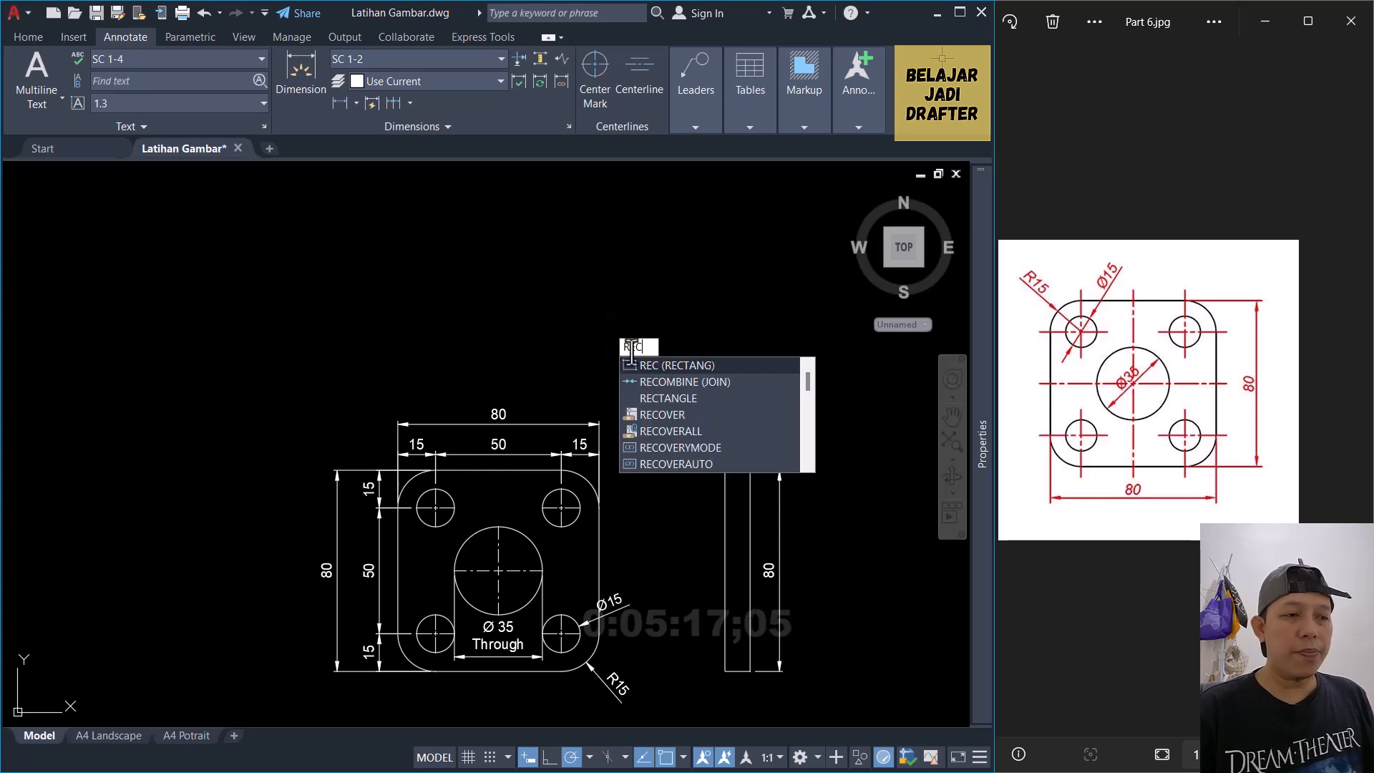
pyautogui.press('Return')
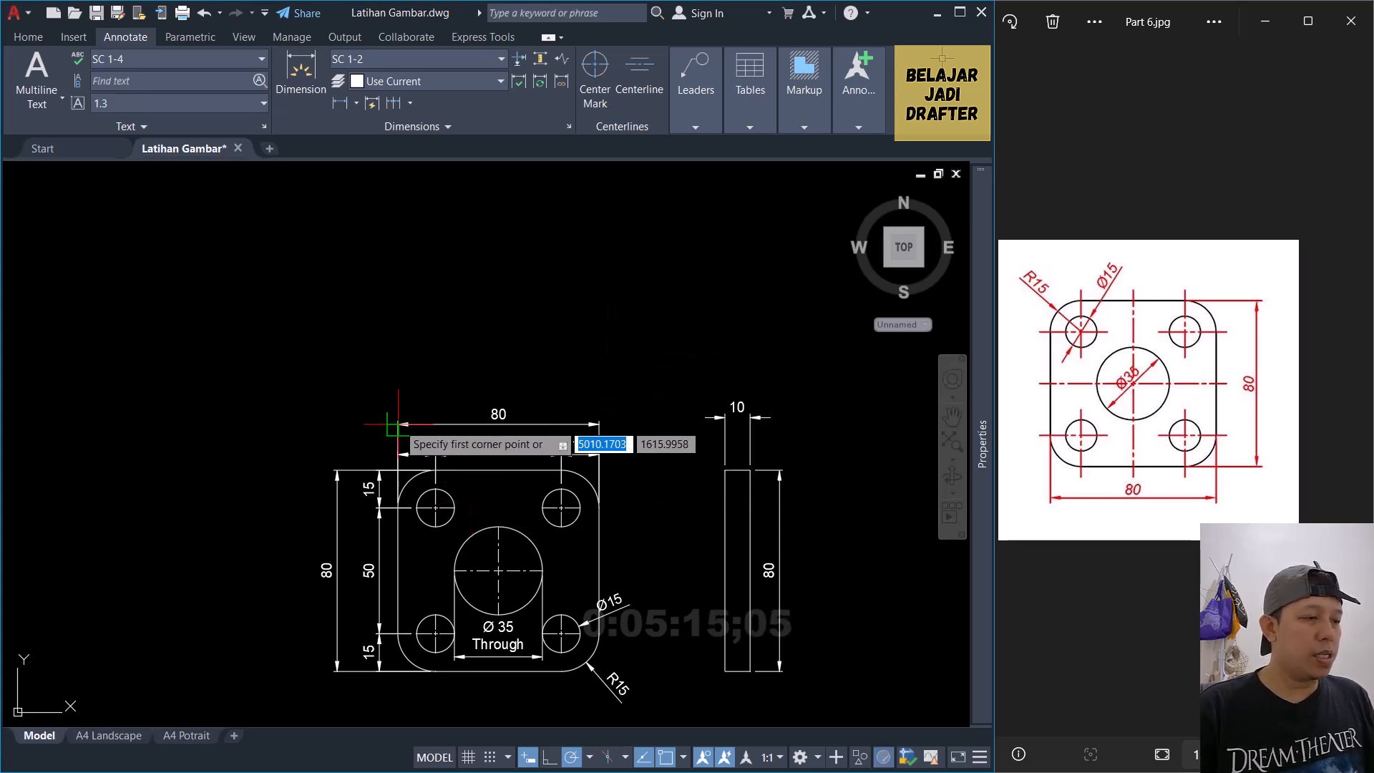
pyautogui.scroll(2, 399, 422)
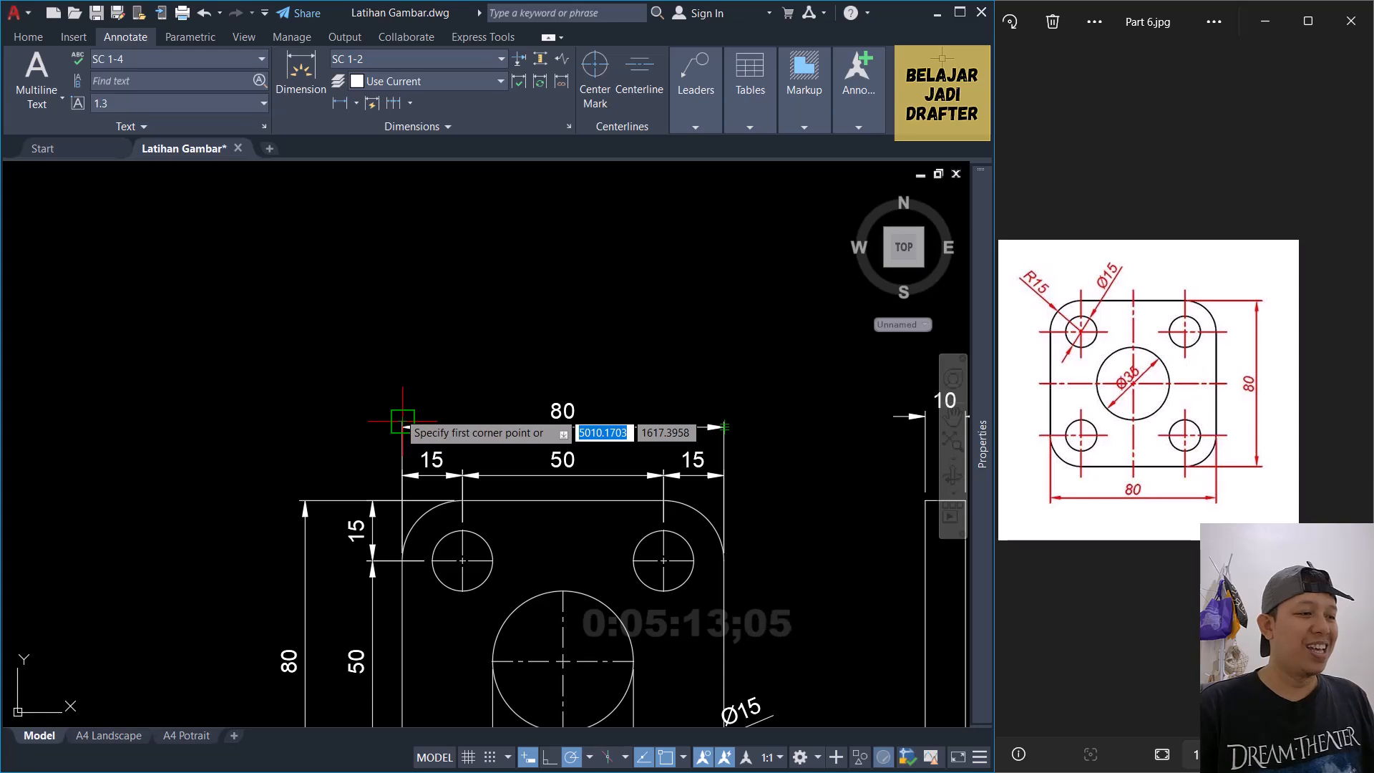
pyautogui.scroll(-2, 401, 304)
pyautogui.click(409, 299)
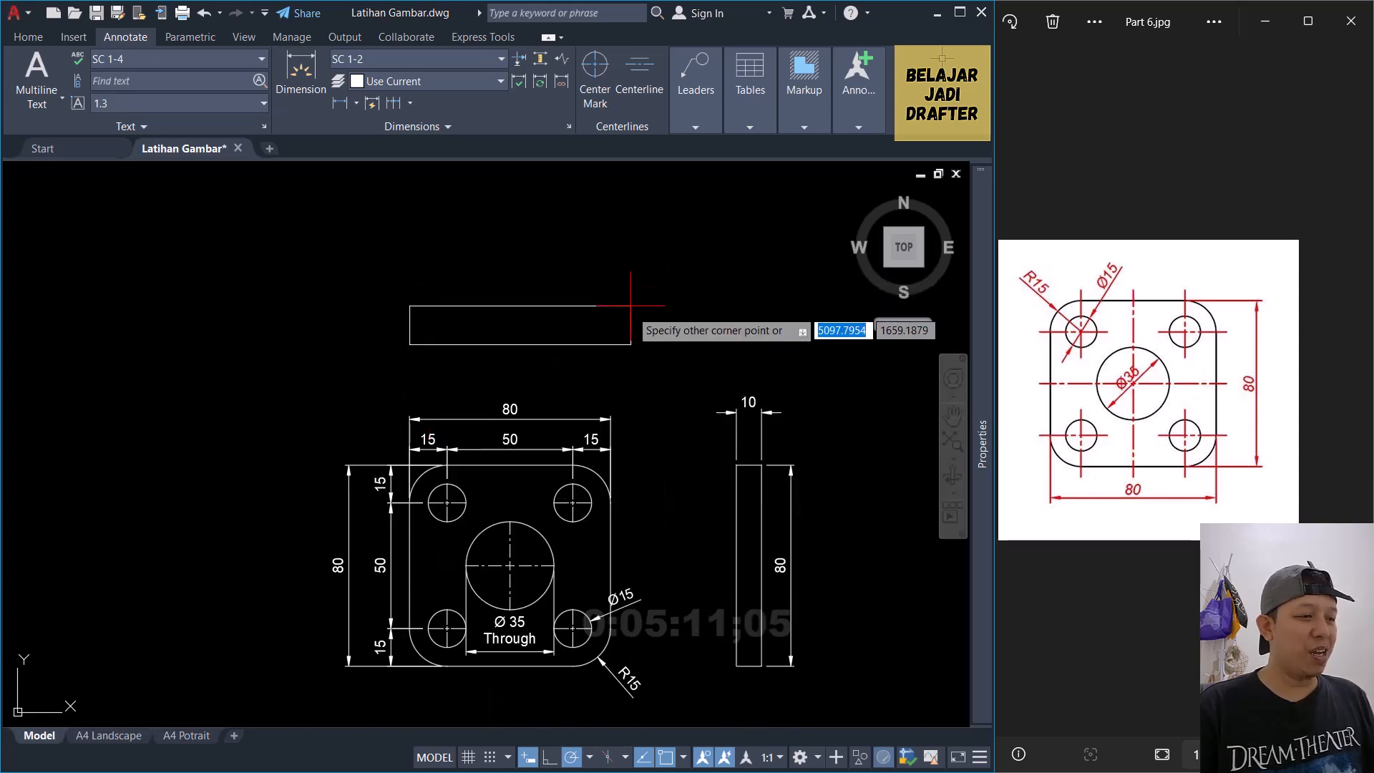
pyautogui.write('d')
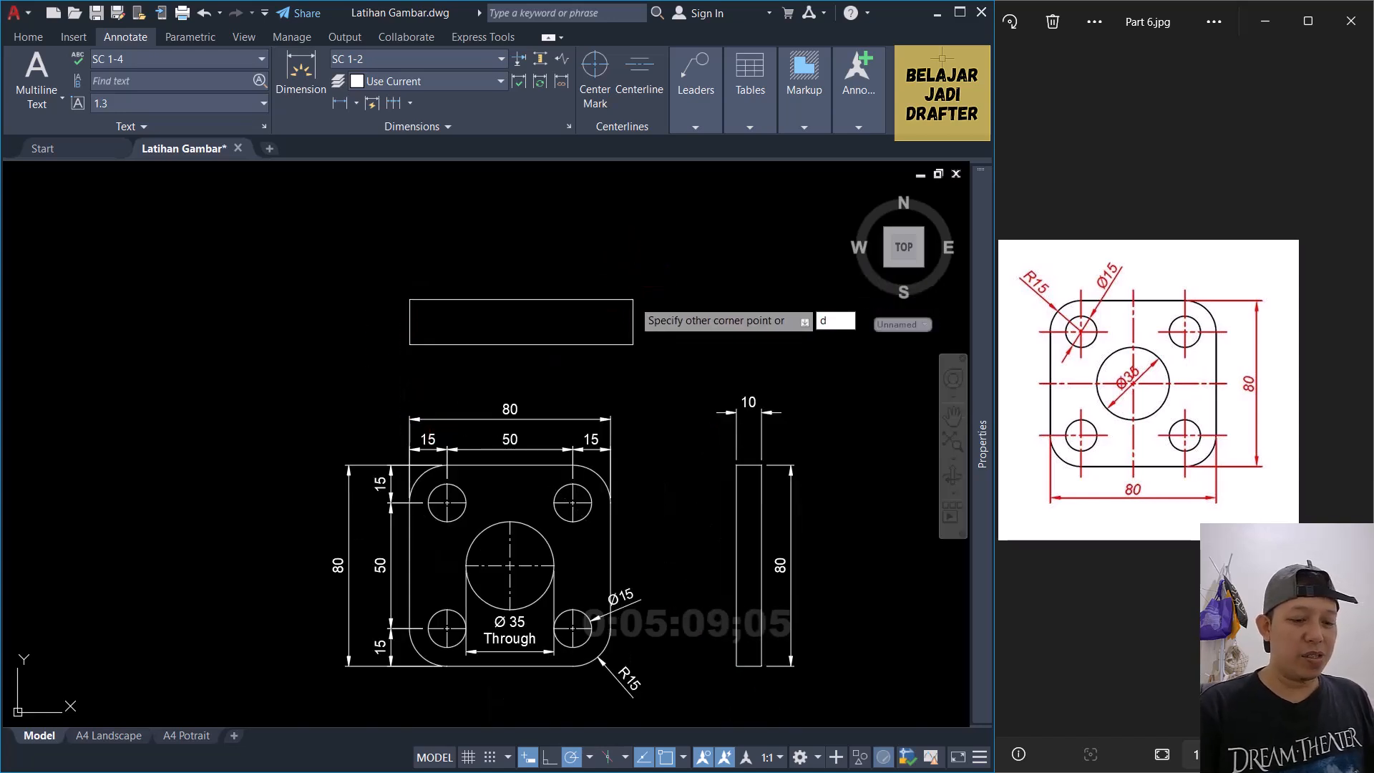
pyautogui.press('Return')
pyautogui.write('80')
pyautogui.press('Return')
pyautogui.press('Return')
pyautogui.press('Return')
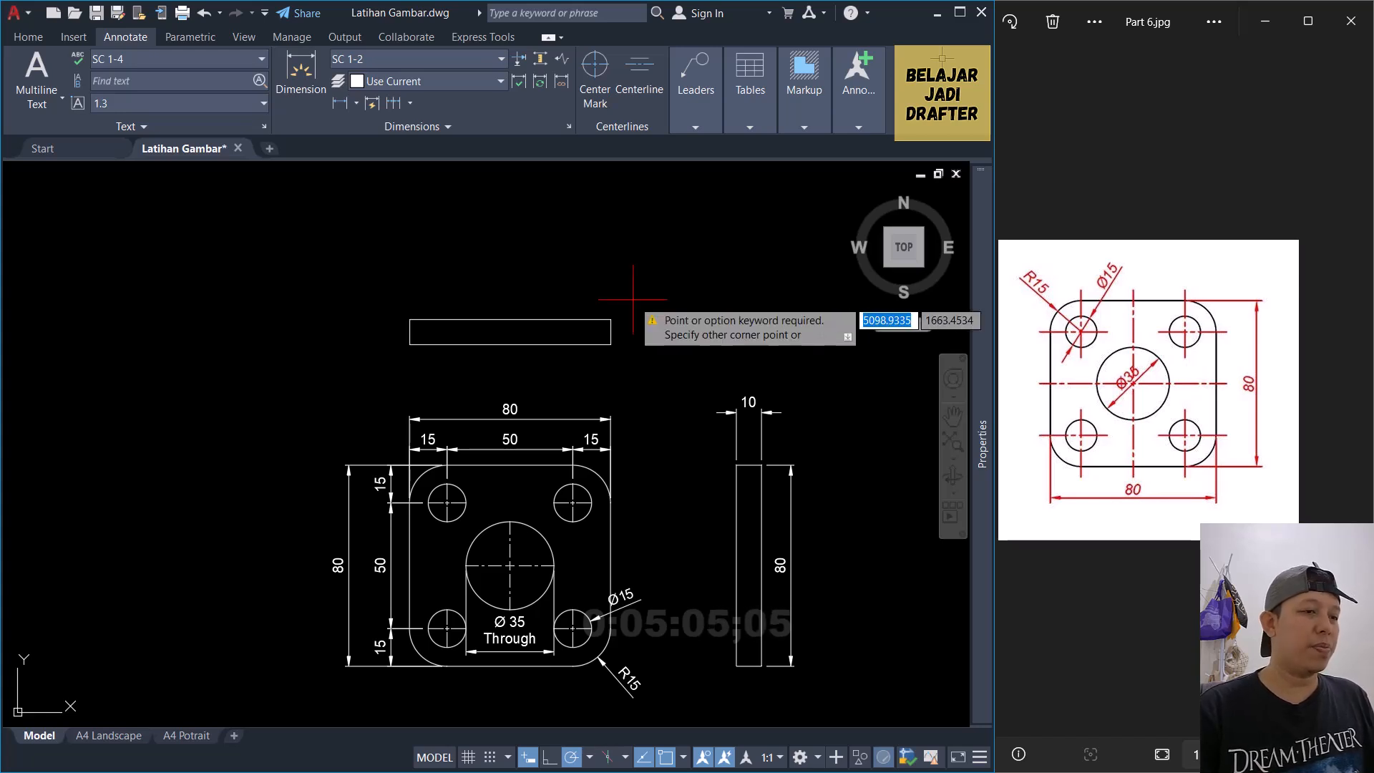
pyautogui.click(629, 402)
# Step: Move the top-view rectangle straight up to widen the gap above the plate's dimensions
pyautogui.scroll(-1, 618, 340)
pyautogui.scroll(1, 614, 346)
pyautogui.click(607, 337)
pyautogui.write('m')
pyautogui.press('Return')
pyautogui.click(651, 369)
pyautogui.click(651, 331)
# Step: Dimension the top-view rectangle's width with a linear dimension above its upper edge
pyautogui.write('l')
pyautogui.press('Return')
pyautogui.press('Return')
pyautogui.click(533, 302)
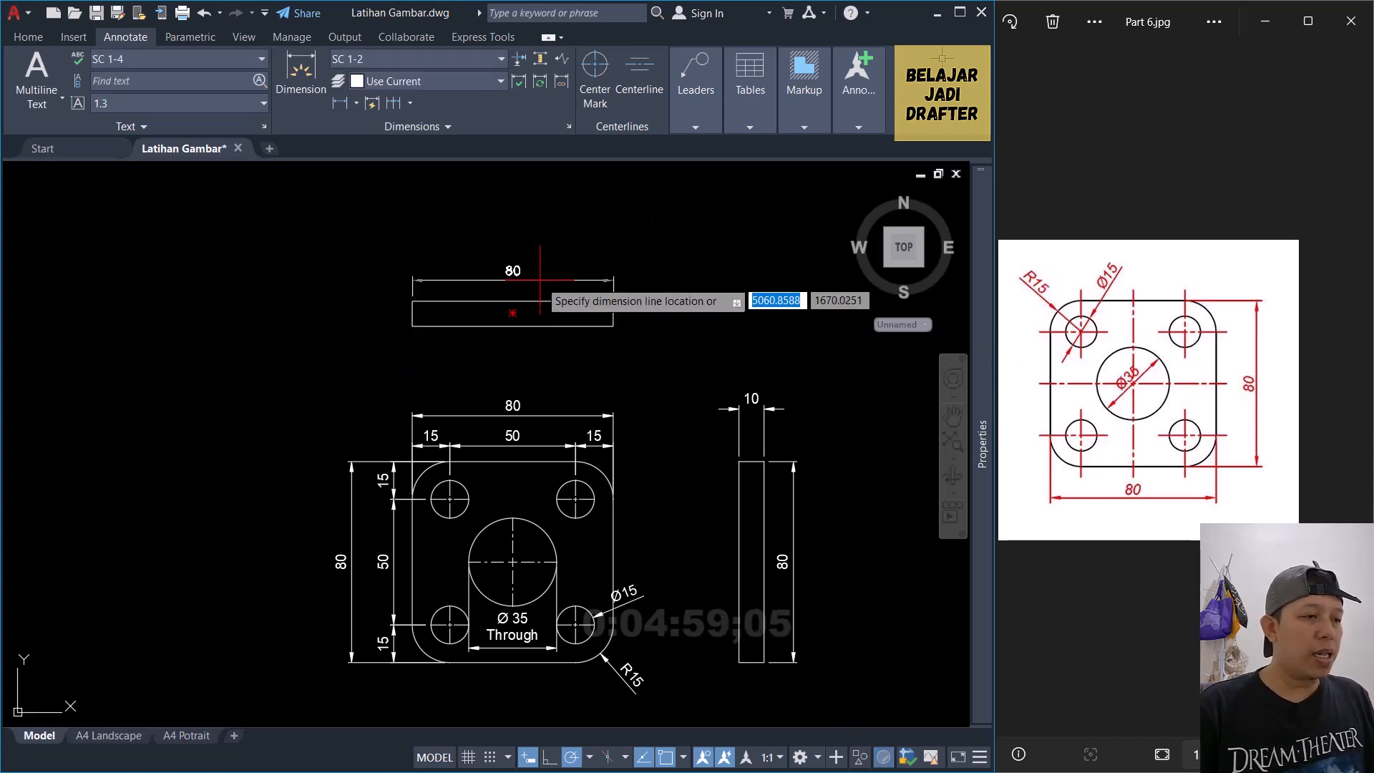
pyautogui.click(540, 279)
# Step: Dimension the top-view rectangle's thickness beside its left edge and save the drawing
pyautogui.press('Return')
pyautogui.press('Return')
pyautogui.click(412, 315)
pyautogui.click(386, 315)
pyautogui.scroll(-4, 493, 385)
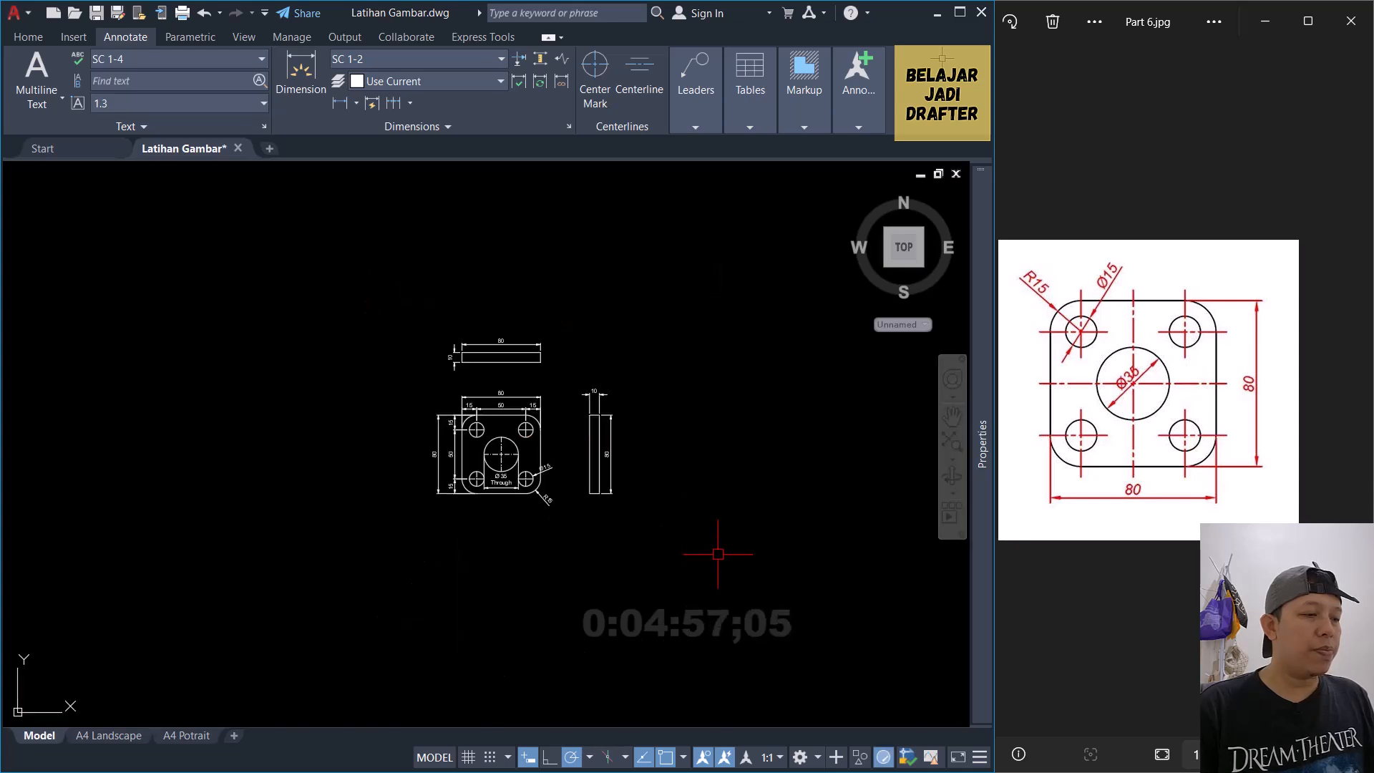
pyautogui.scroll(2, 656, 425)
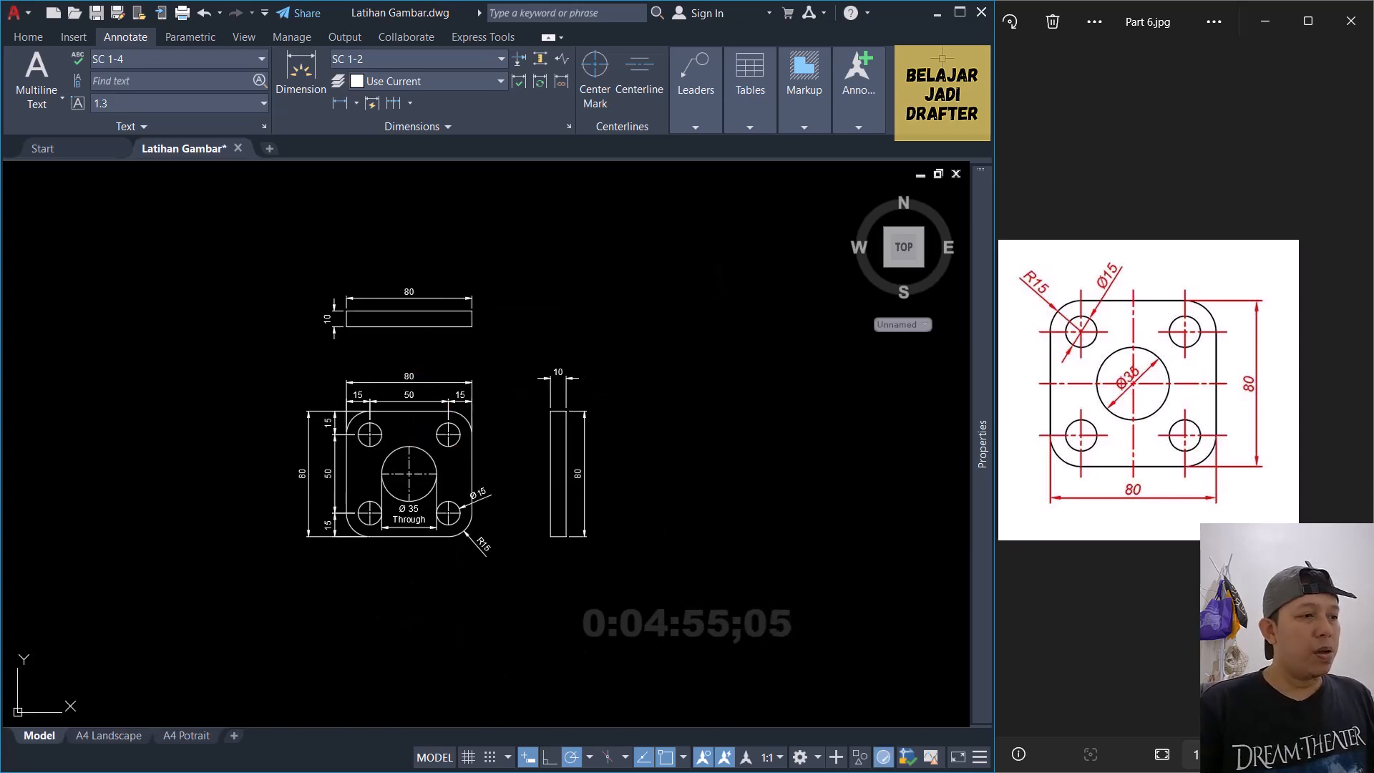
pyautogui.hotkey('ctrl', 's')
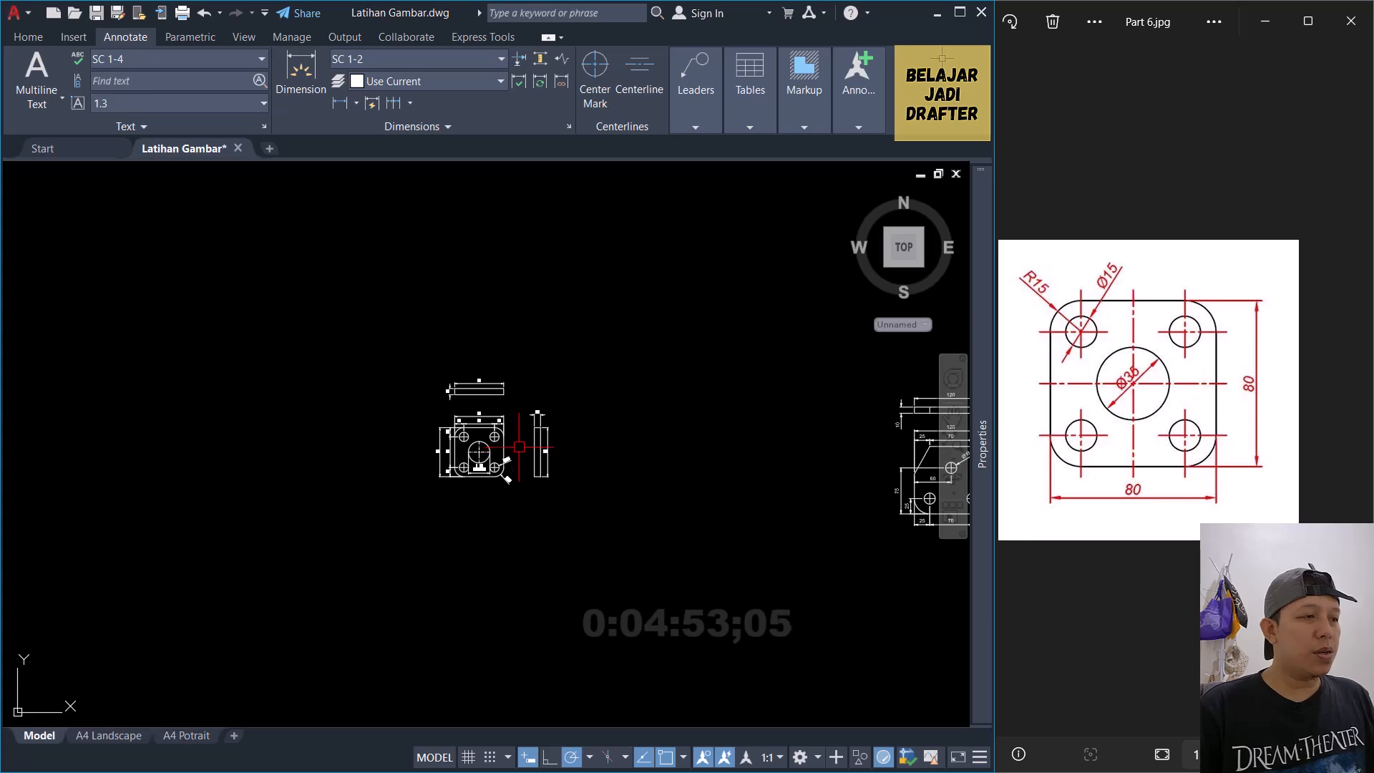
# Step: Examine the neighbouring finished drawings, including their view labels, for comparison with the plate's three views
pyautogui.scroll(1, 478, 440)
pyautogui.scroll(-1, 478, 443)
pyautogui.scroll(1, 475, 453)
pyautogui.scroll(1, 393, 445)
pyautogui.scroll(-3, 340, 375)
pyautogui.moveTo(951, 458); pyautogui.dragTo(801, 442, button='middle')
pyautogui.scroll(6, 802, 443)
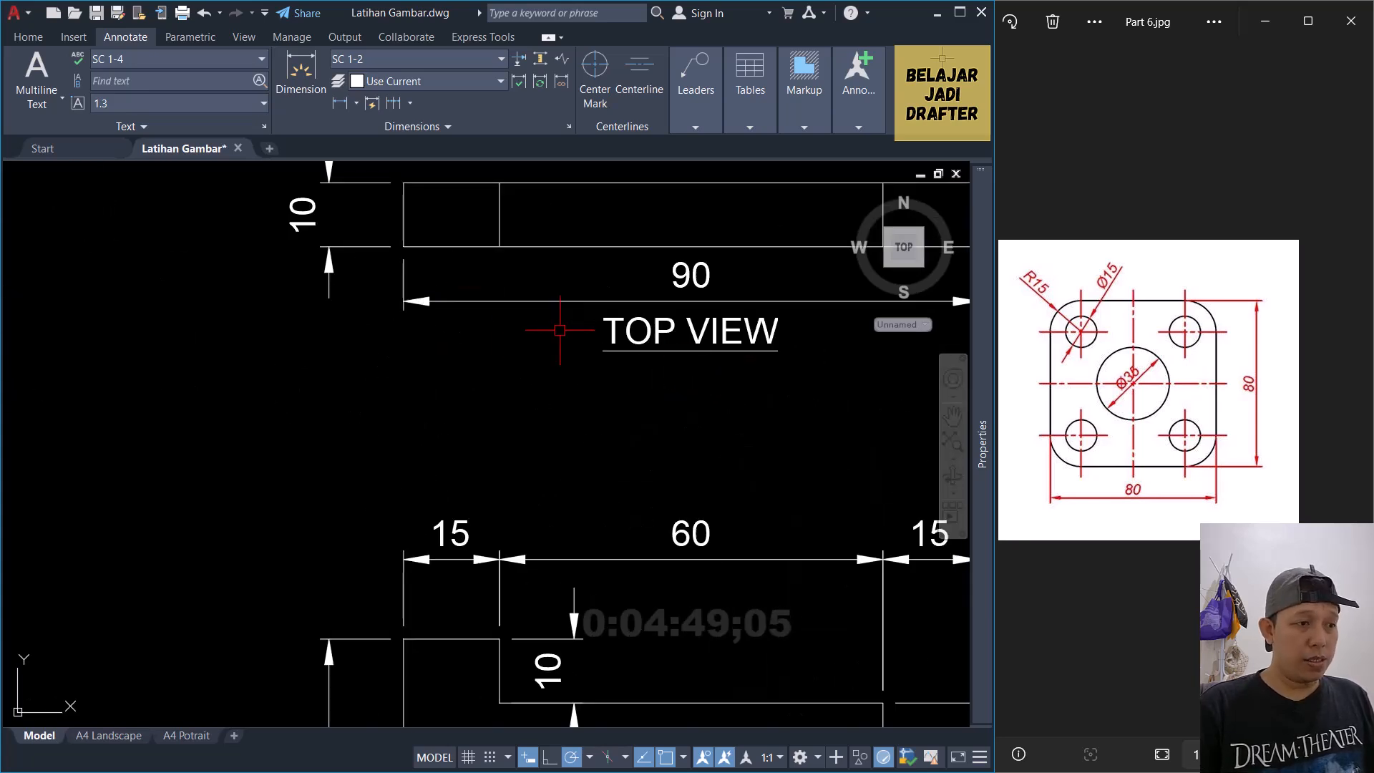
pyautogui.scroll(-4, 837, 312)
pyautogui.scroll(1, 737, 501)
pyautogui.scroll(-1, 687, 555)
pyautogui.scroll(-3, 688, 555)
pyautogui.scroll(1, 193, 473)
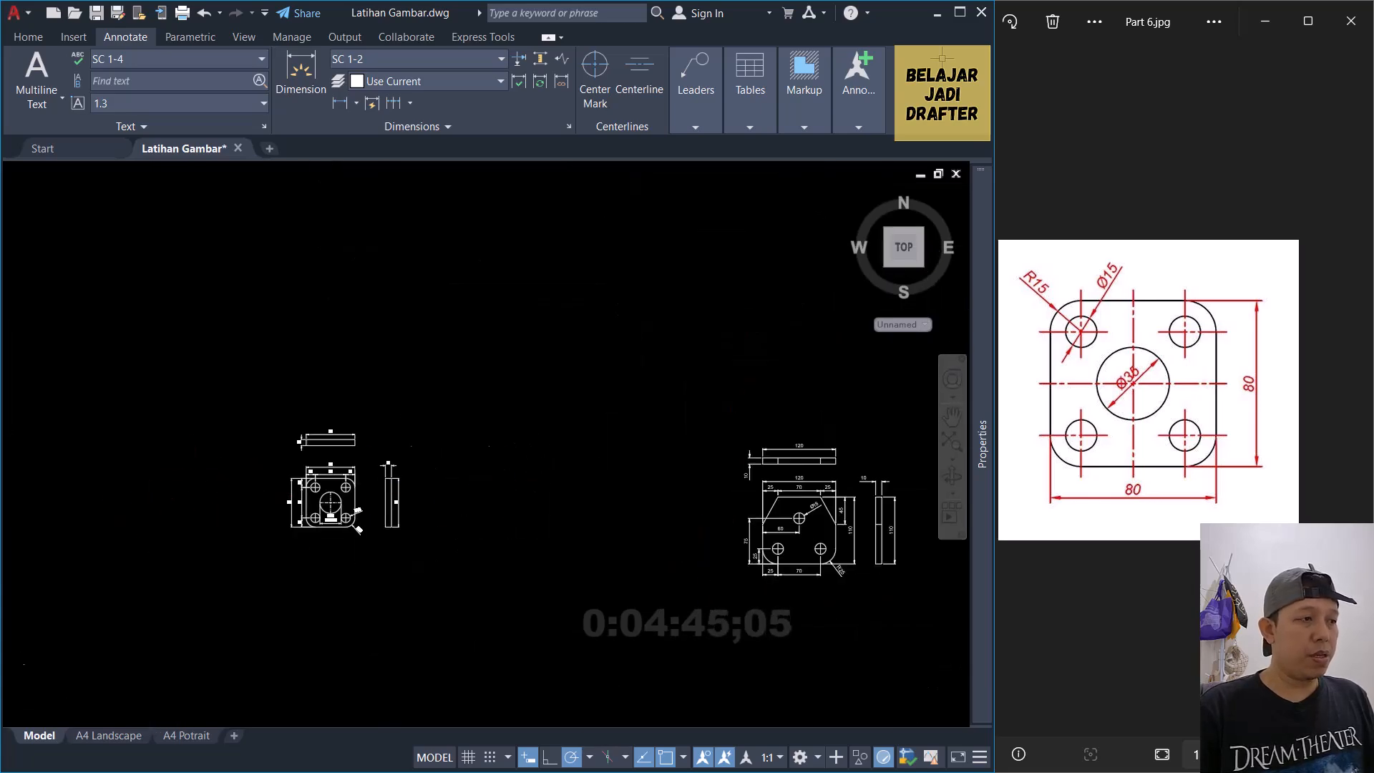
pyautogui.scroll(3, 126, 504)
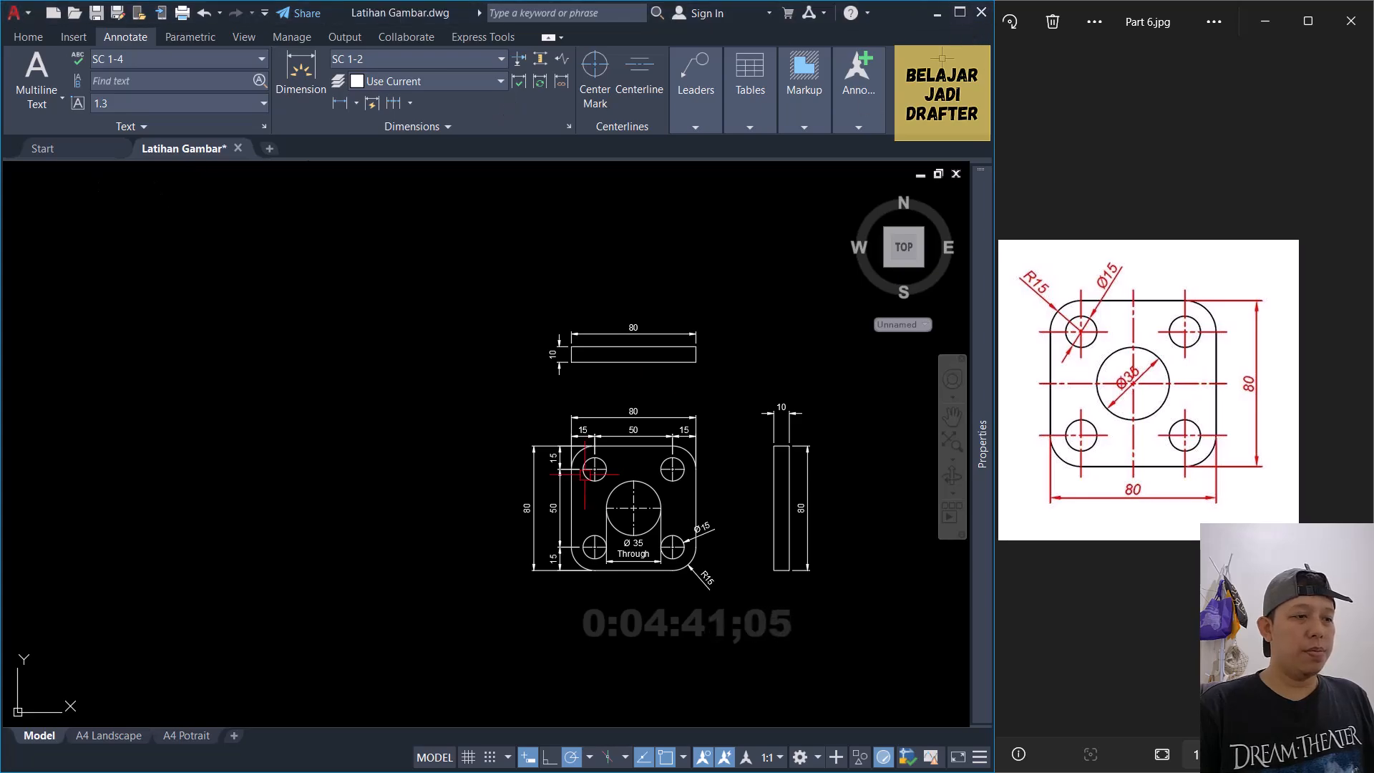
# Step: Maximize the drawing window and switch to the SW Isometric view, focused on the plate
pyautogui.click(960, 13)
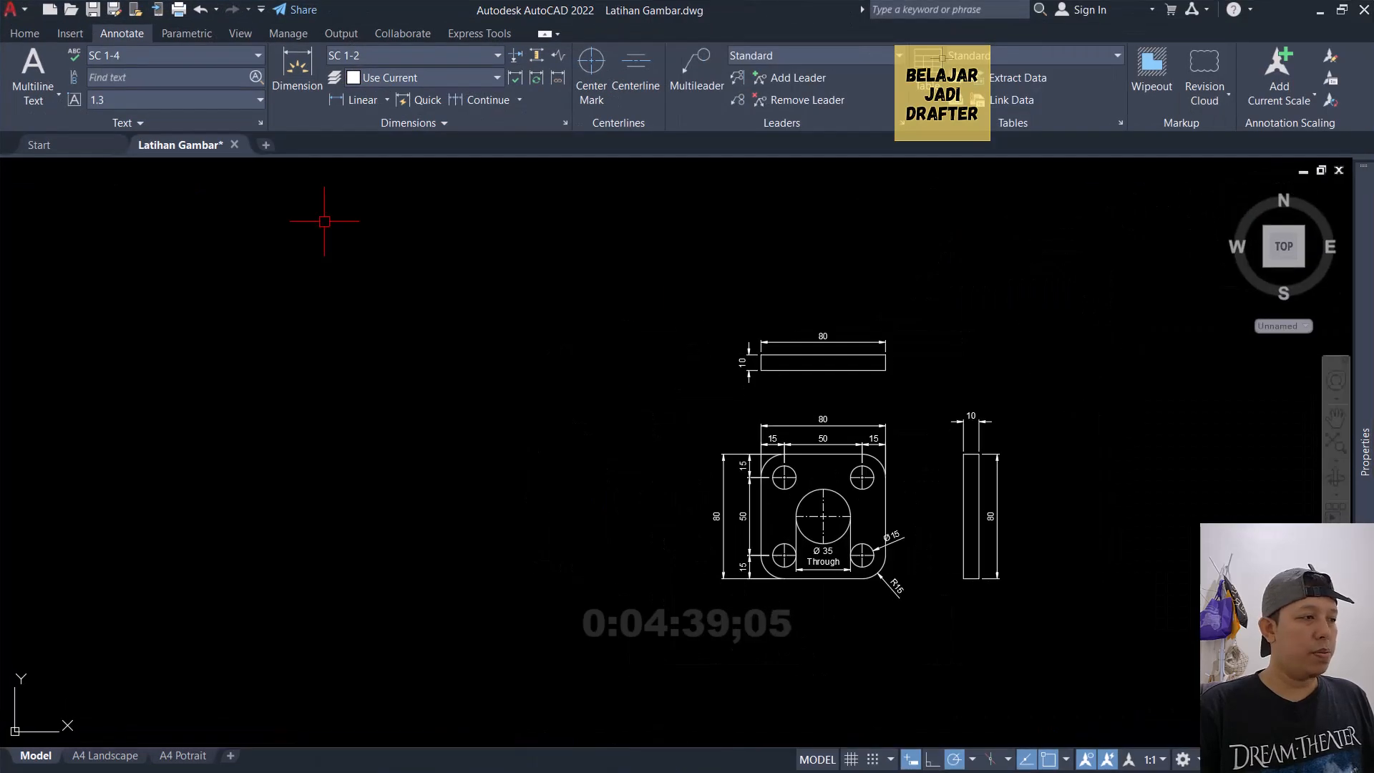
pyautogui.click(29, 171)
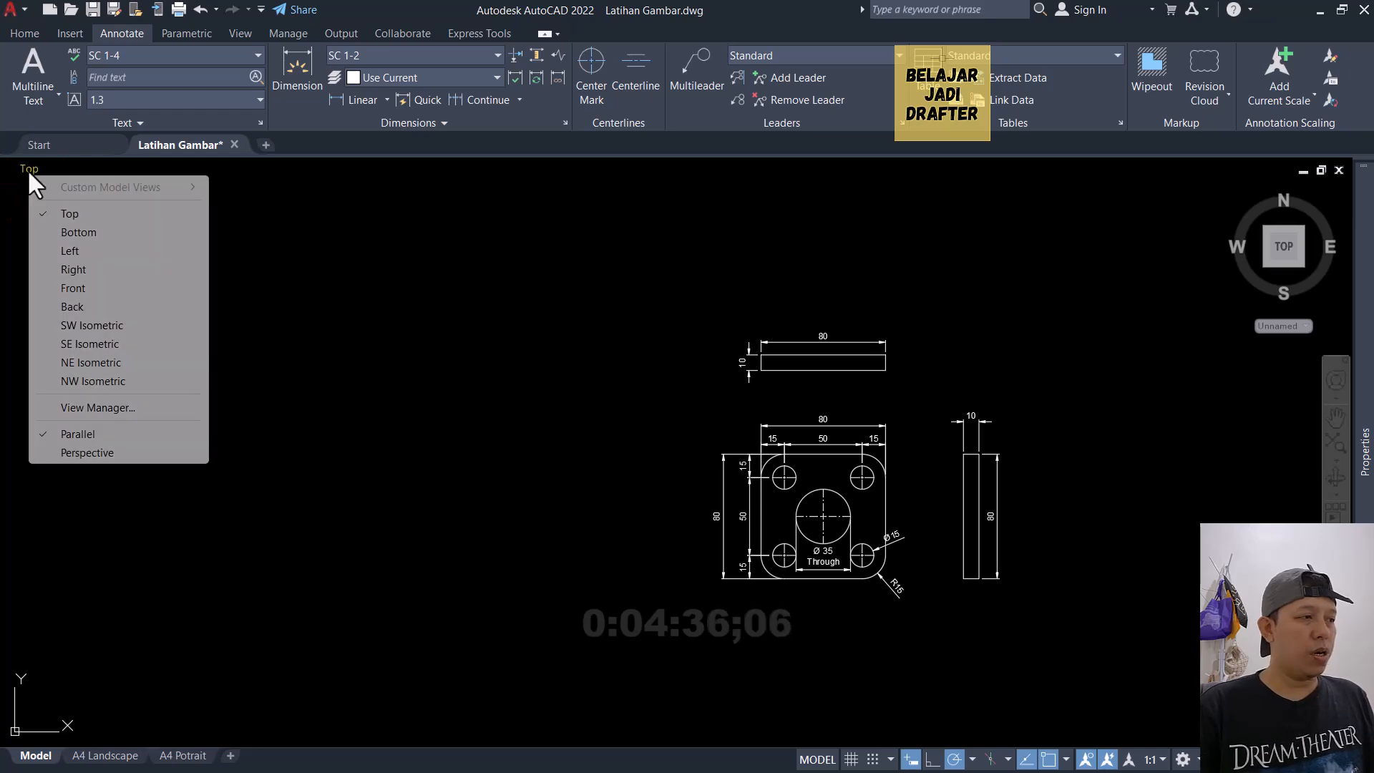
pyautogui.click(93, 326)
pyautogui.scroll(10, 423, 542)
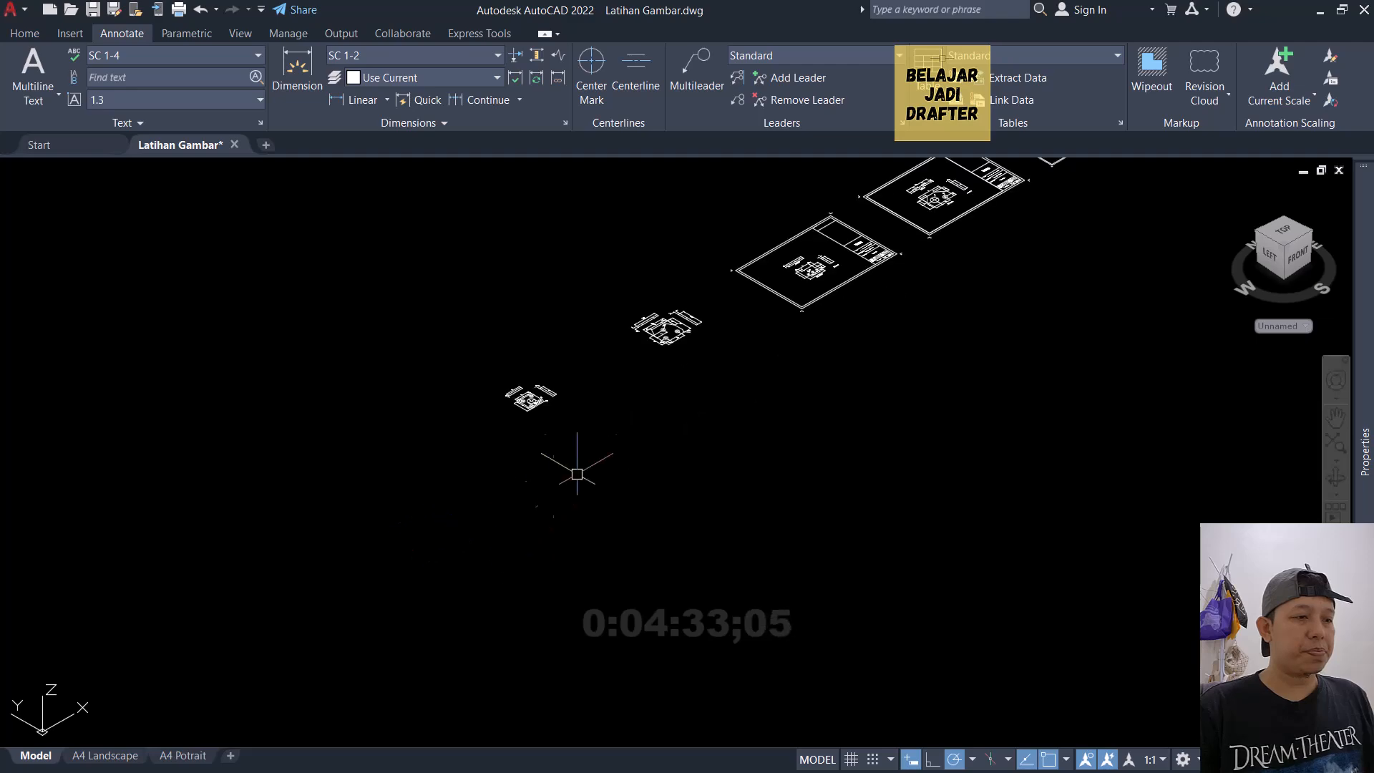
pyautogui.scroll(3, 473, 289)
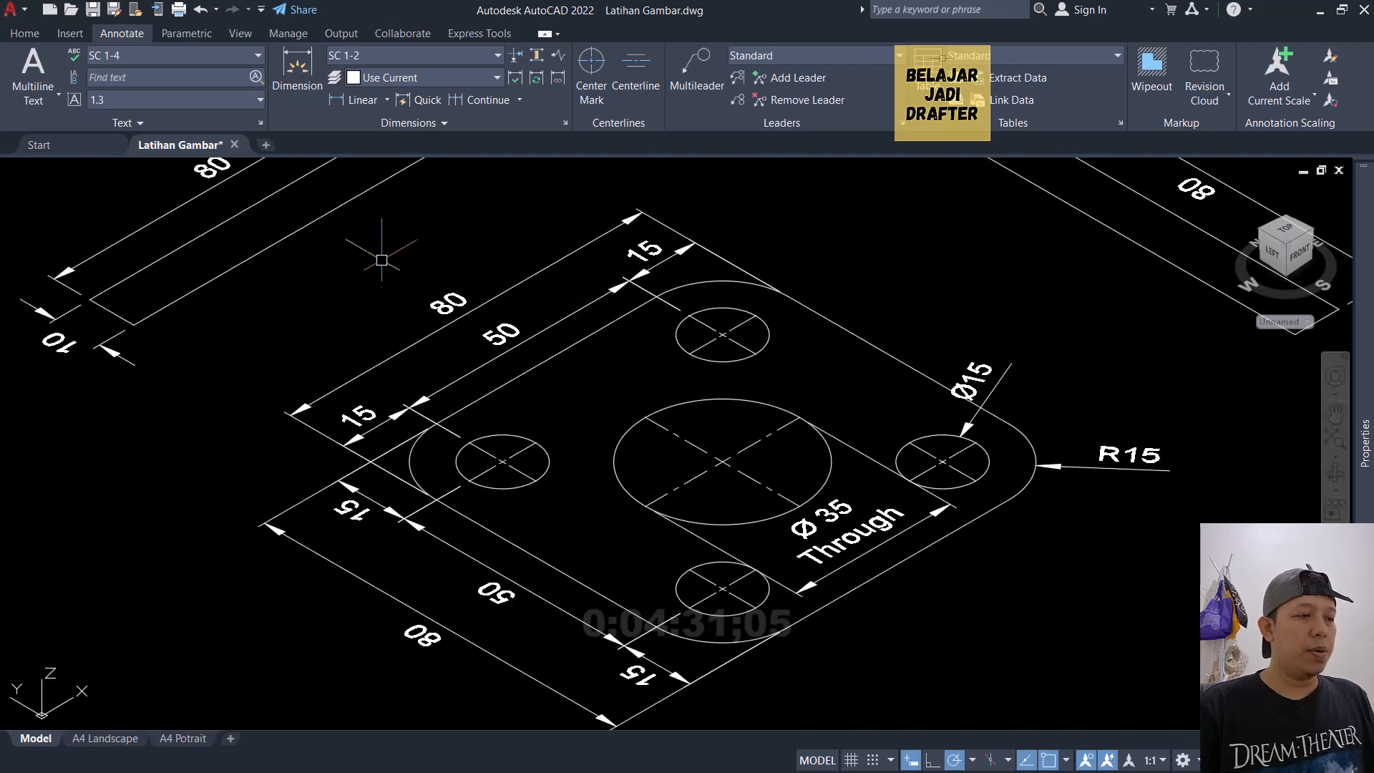
# Step: Copy the plate's outline, circles and inner dimensions, using the central circle's centre as the base point
pyautogui.scroll(-2, 584, 251)
pyautogui.click(439, 251)
pyautogui.click(877, 596)
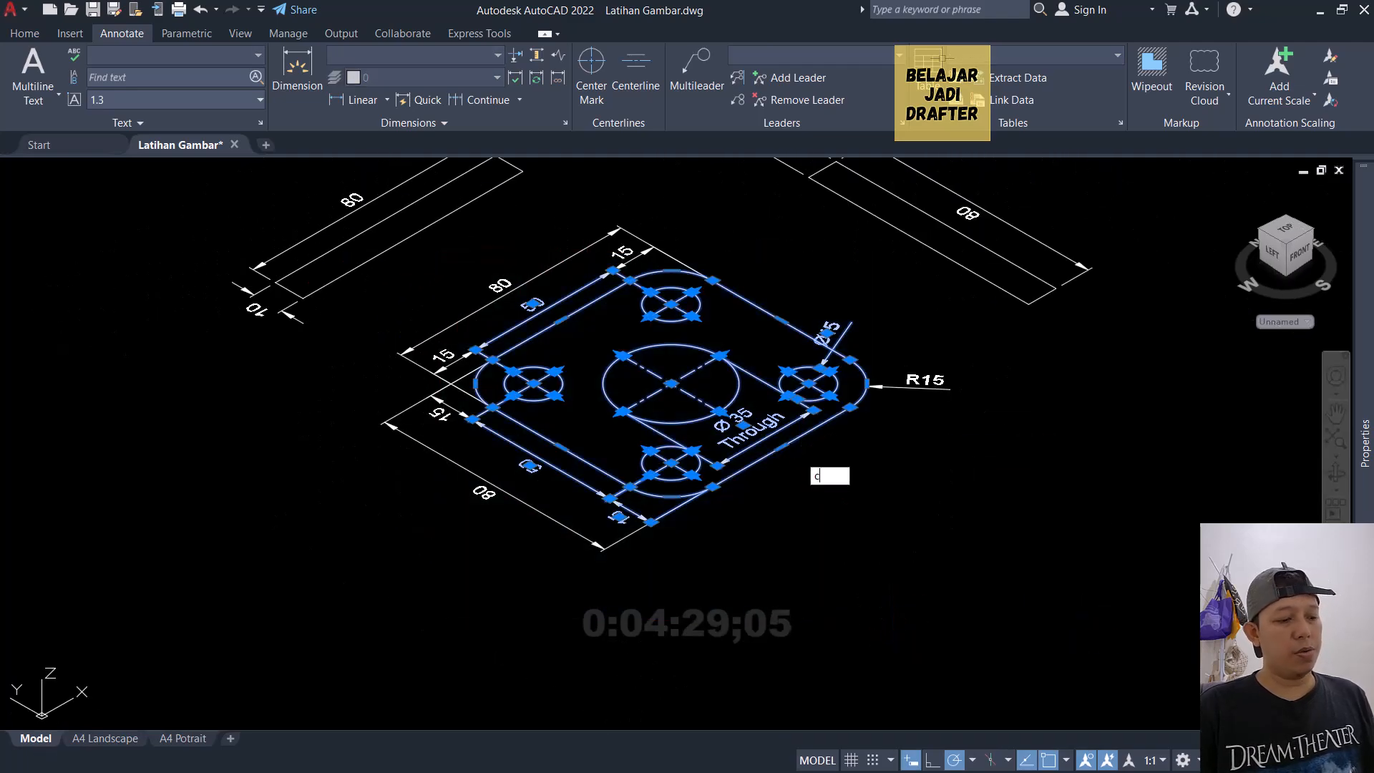
pyautogui.press('Return')
pyautogui.click(671, 383)
pyautogui.scroll(-5, 880, 510)
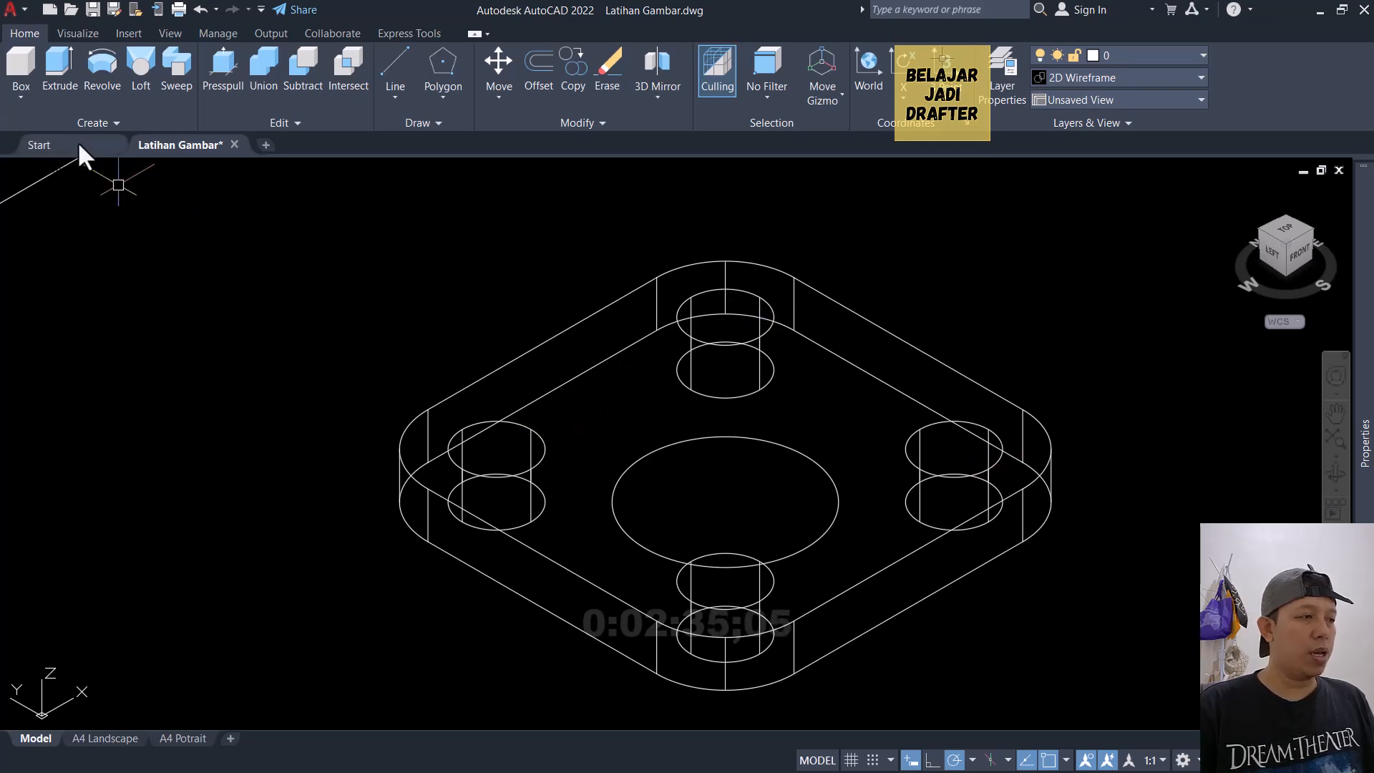
# Step: Preview the extruded plate in the Realistic visual style and return it to 2D Wireframe
pyautogui.click(159, 269)
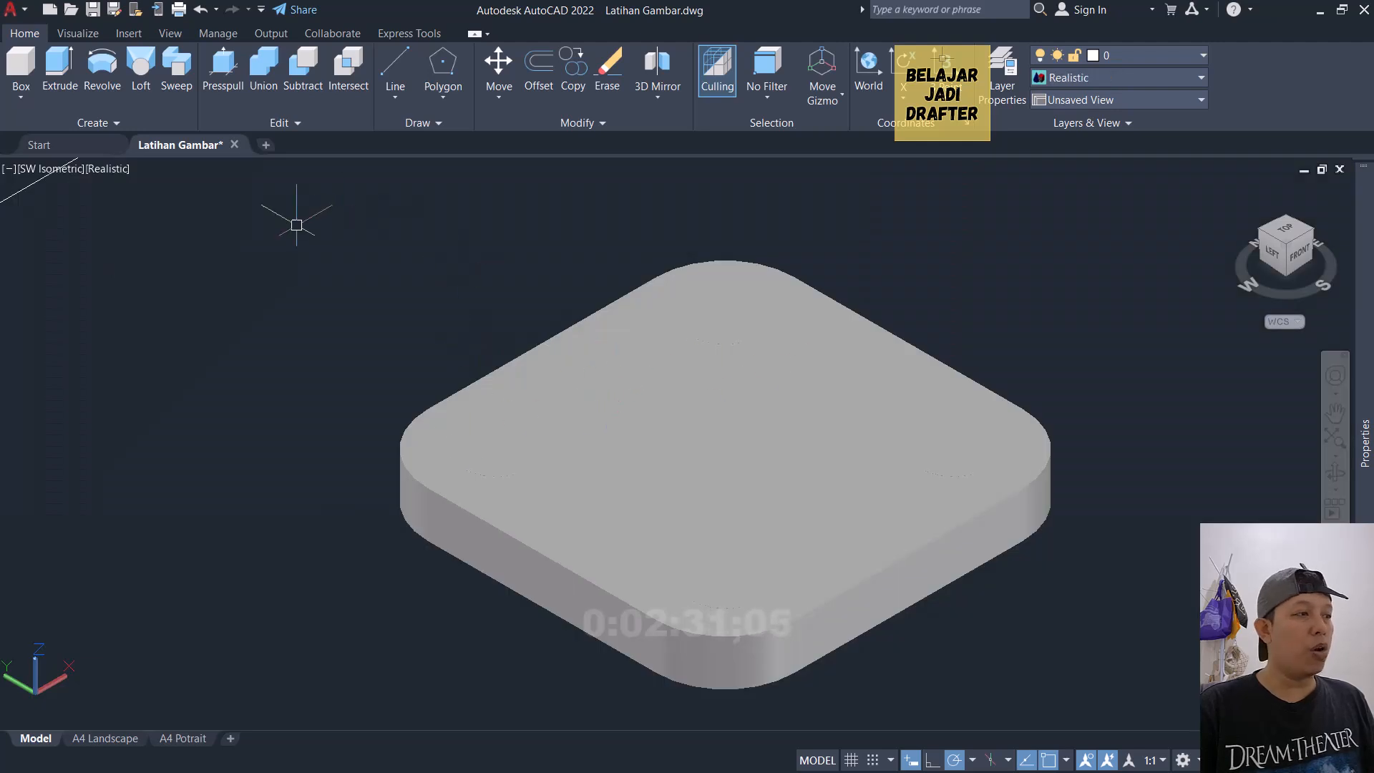
pyautogui.click(106, 170)
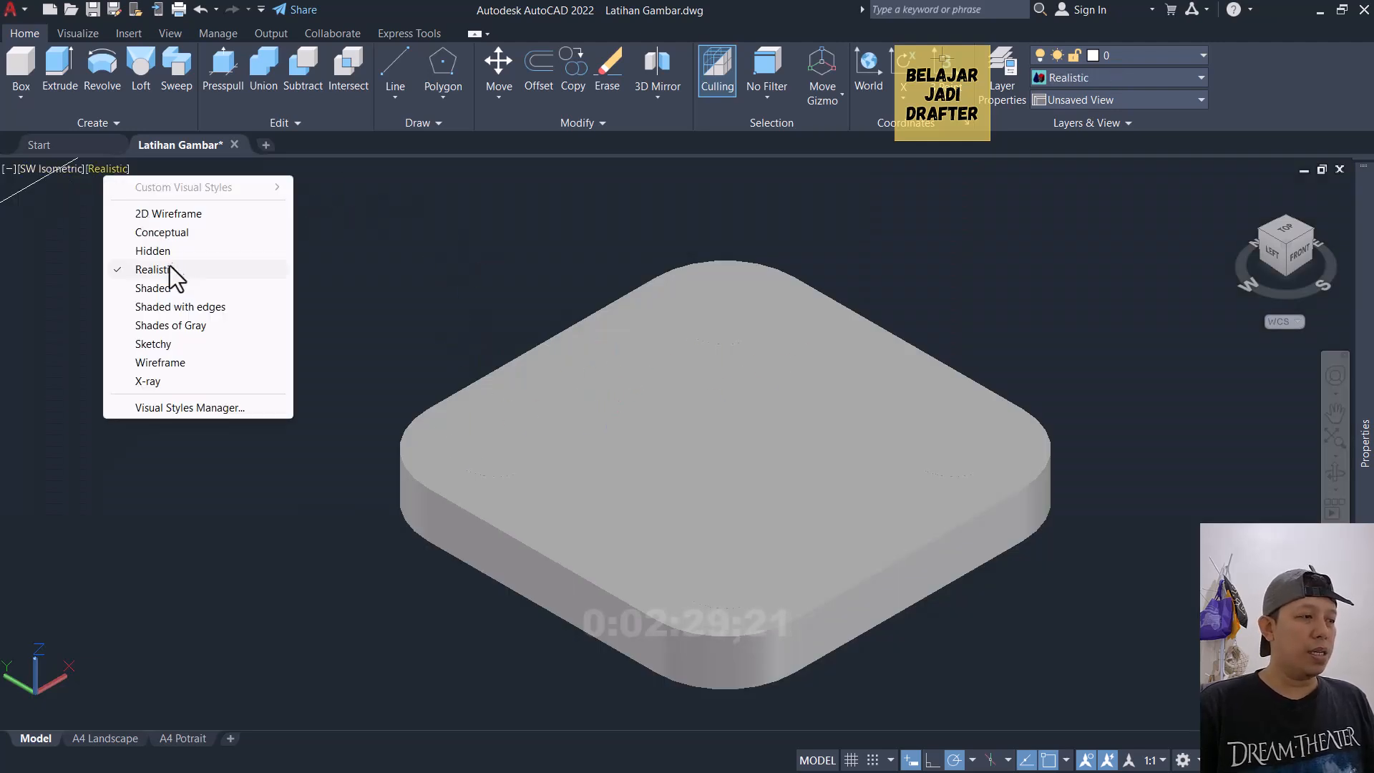
pyautogui.click(170, 214)
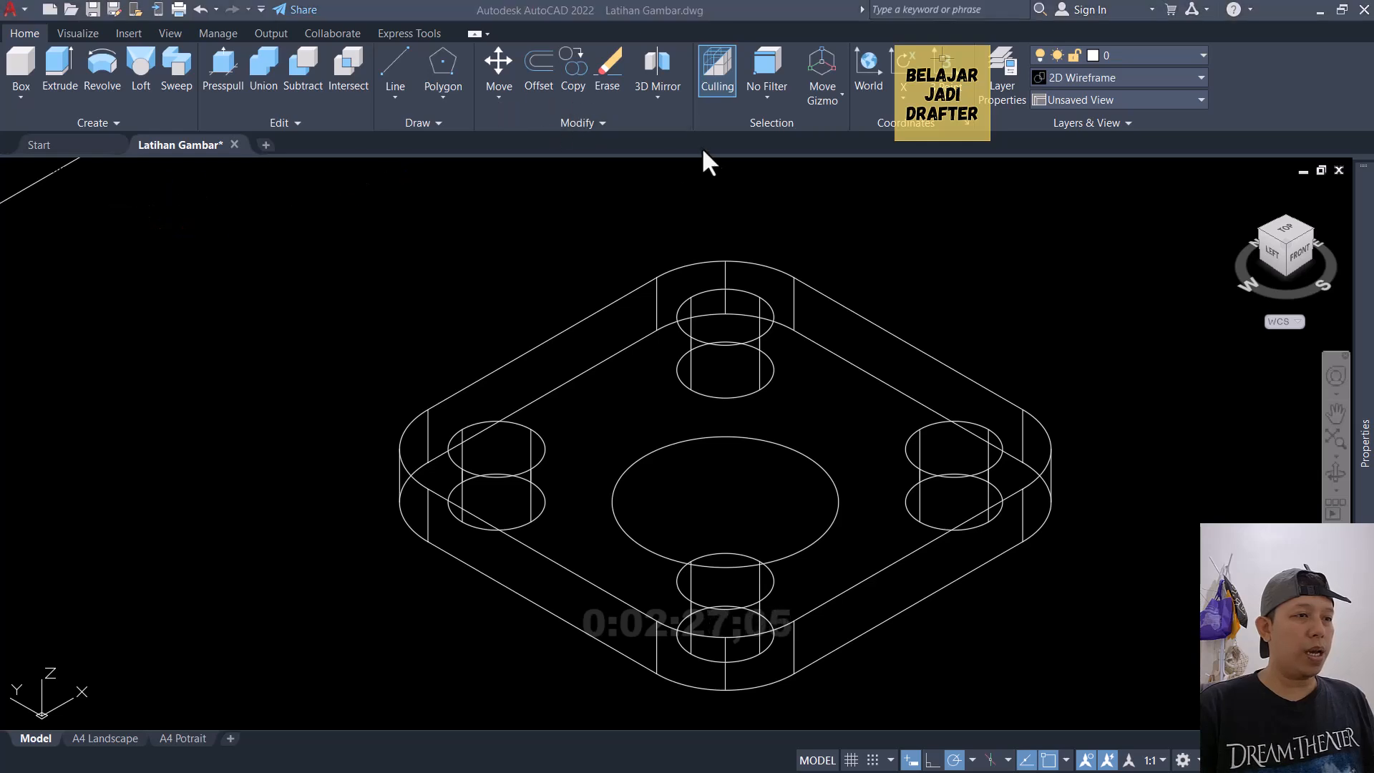
pyautogui.click(122, 39)
pyautogui.click(82, 32)
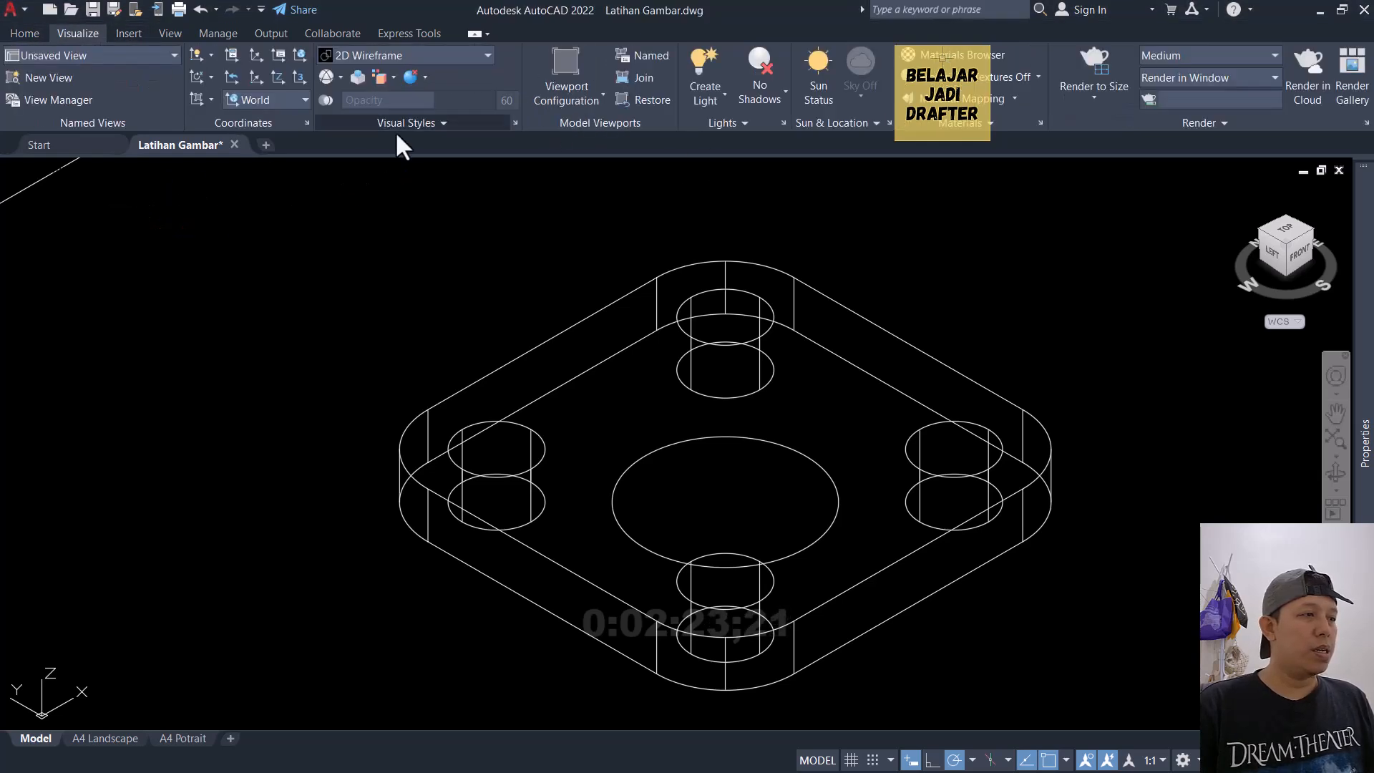
pyautogui.click(118, 33)
pyautogui.click(42, 33)
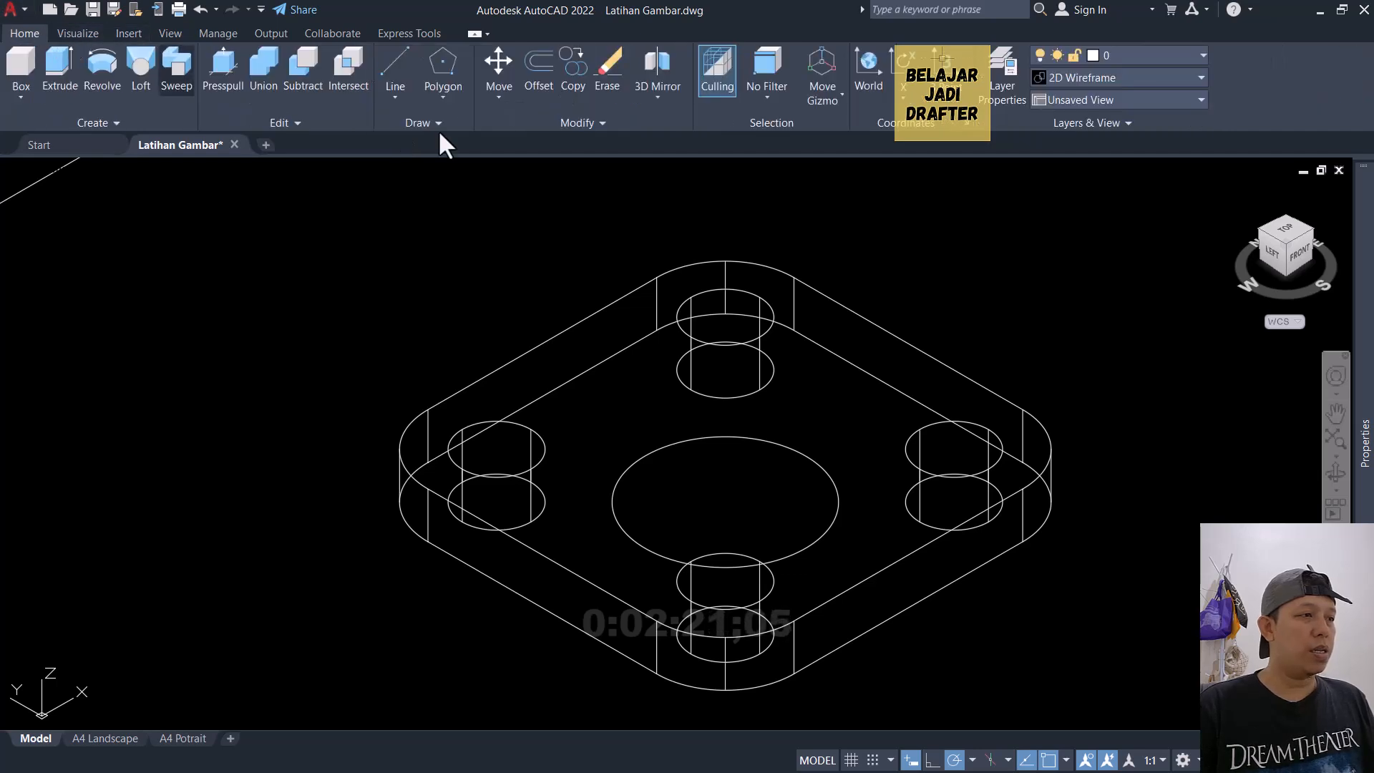
# Step: Subtract the four corner cylinders from the plate solid and display the result in the Realistic visual style
pyautogui.click(303, 66)
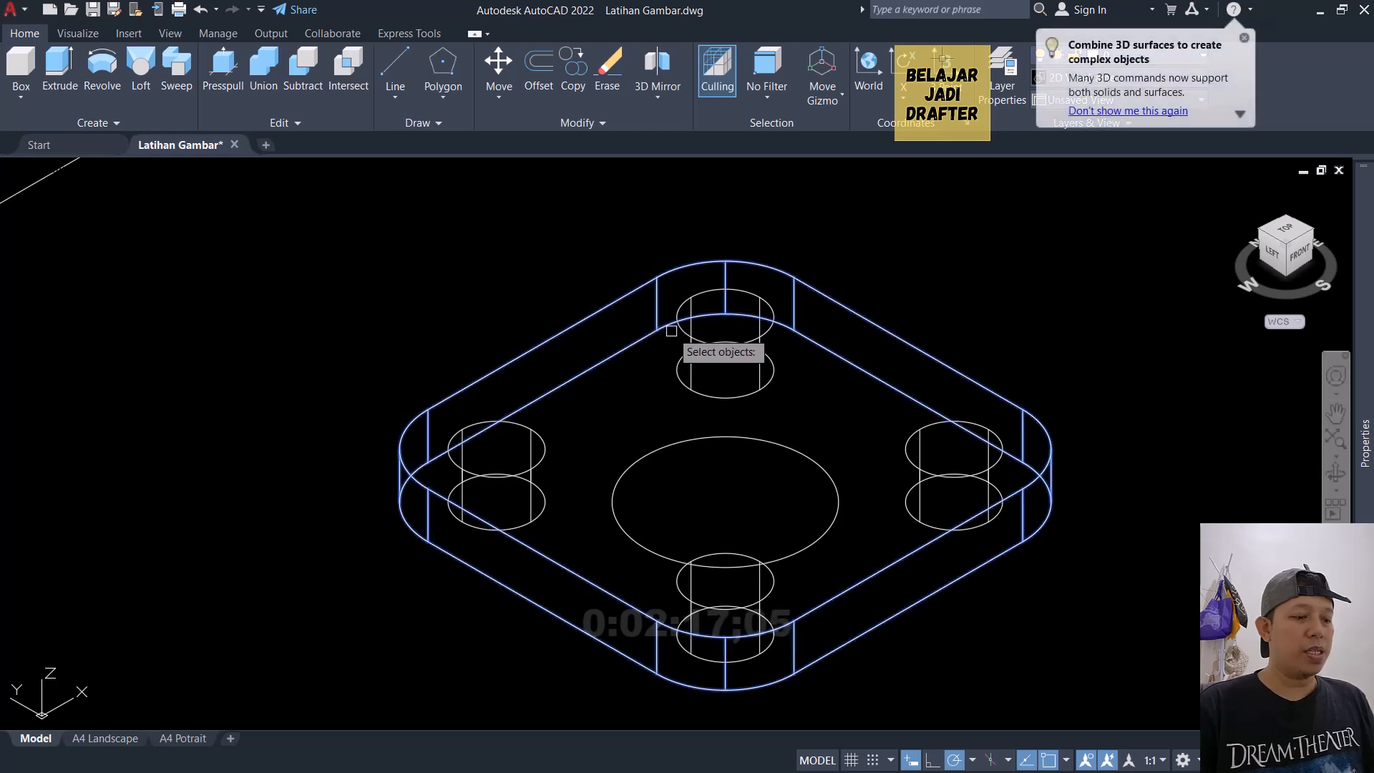
pyautogui.click(715, 345)
pyautogui.click(533, 446)
pyautogui.click(772, 587)
pyautogui.click(907, 468)
pyautogui.press('Return')
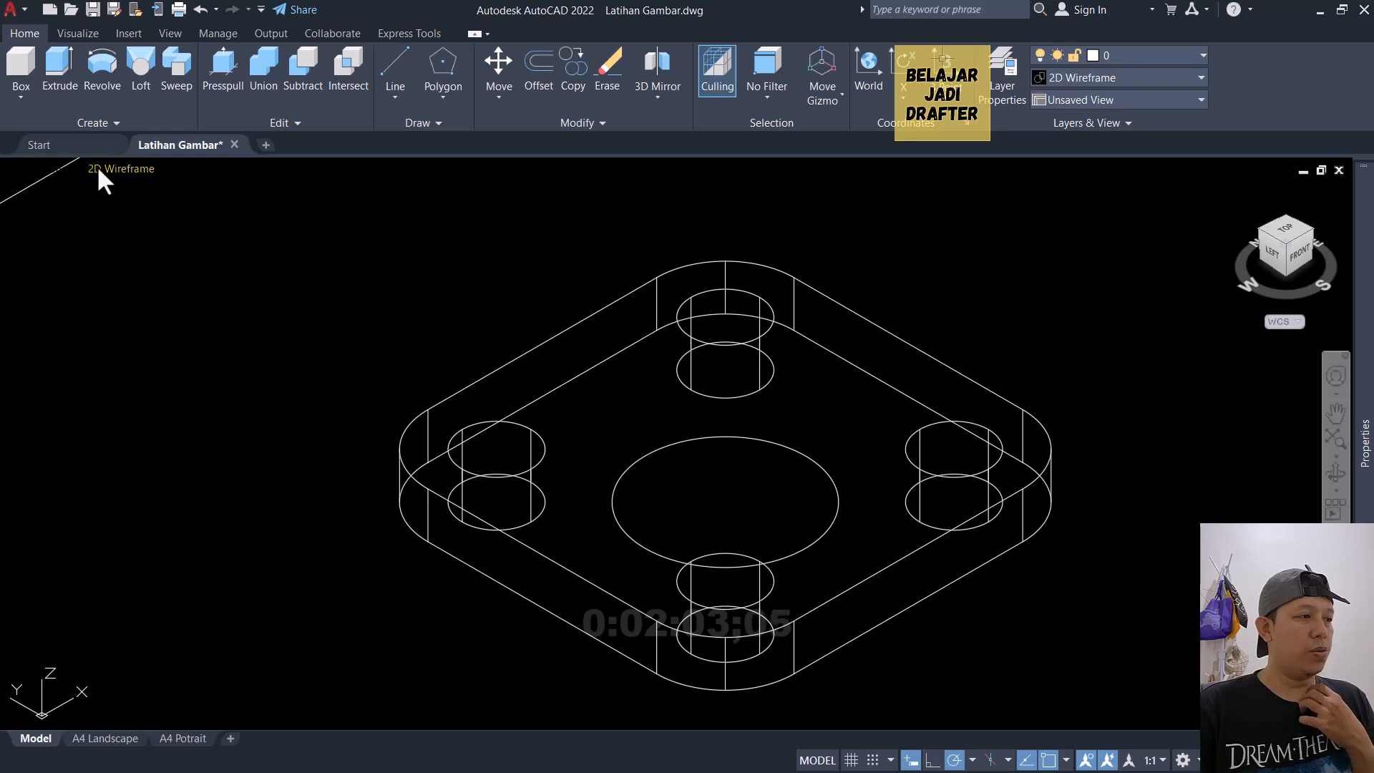
pyautogui.click(97, 167)
pyautogui.click(144, 271)
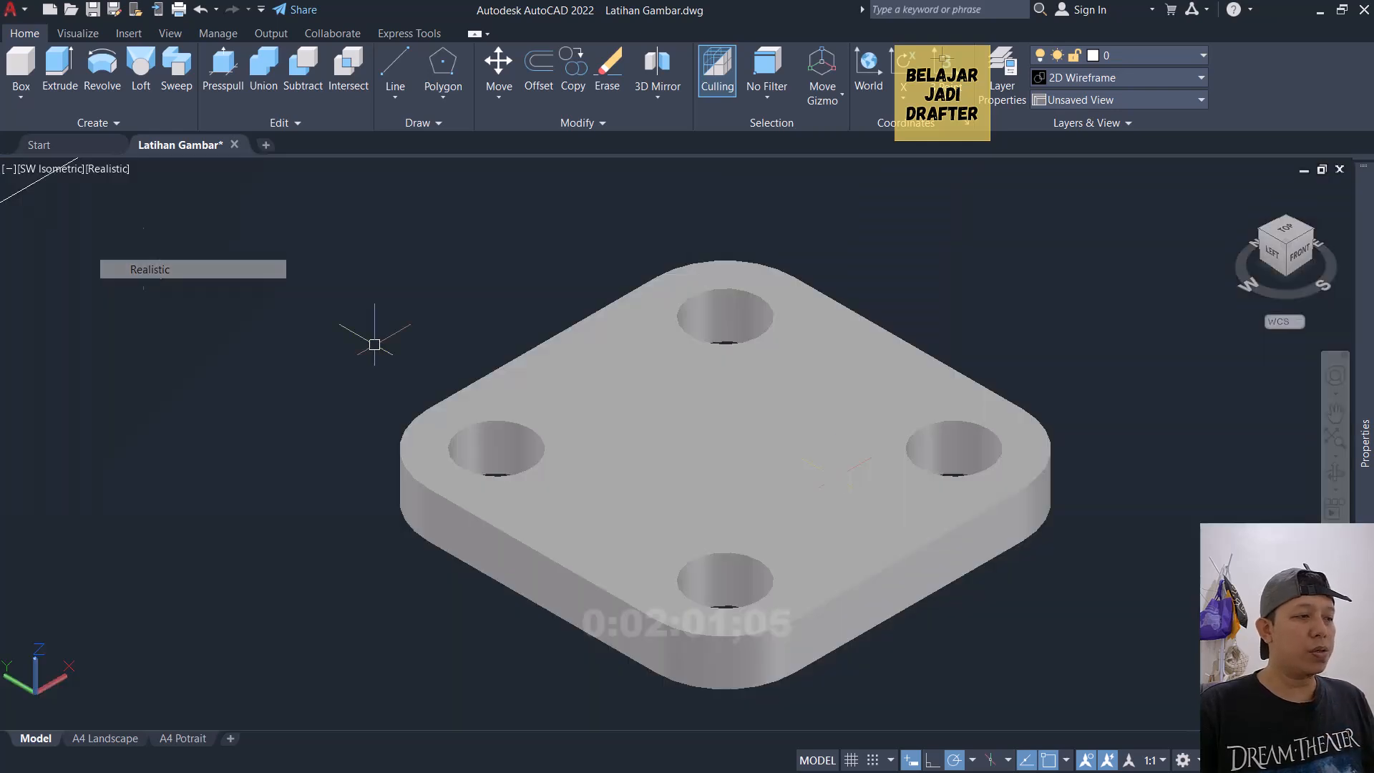
# Step: Inspect the plate solids in the Realistic style, return to 2D Wireframe, and compare them with the source outline
pyautogui.scroll(-5, 551, 361)
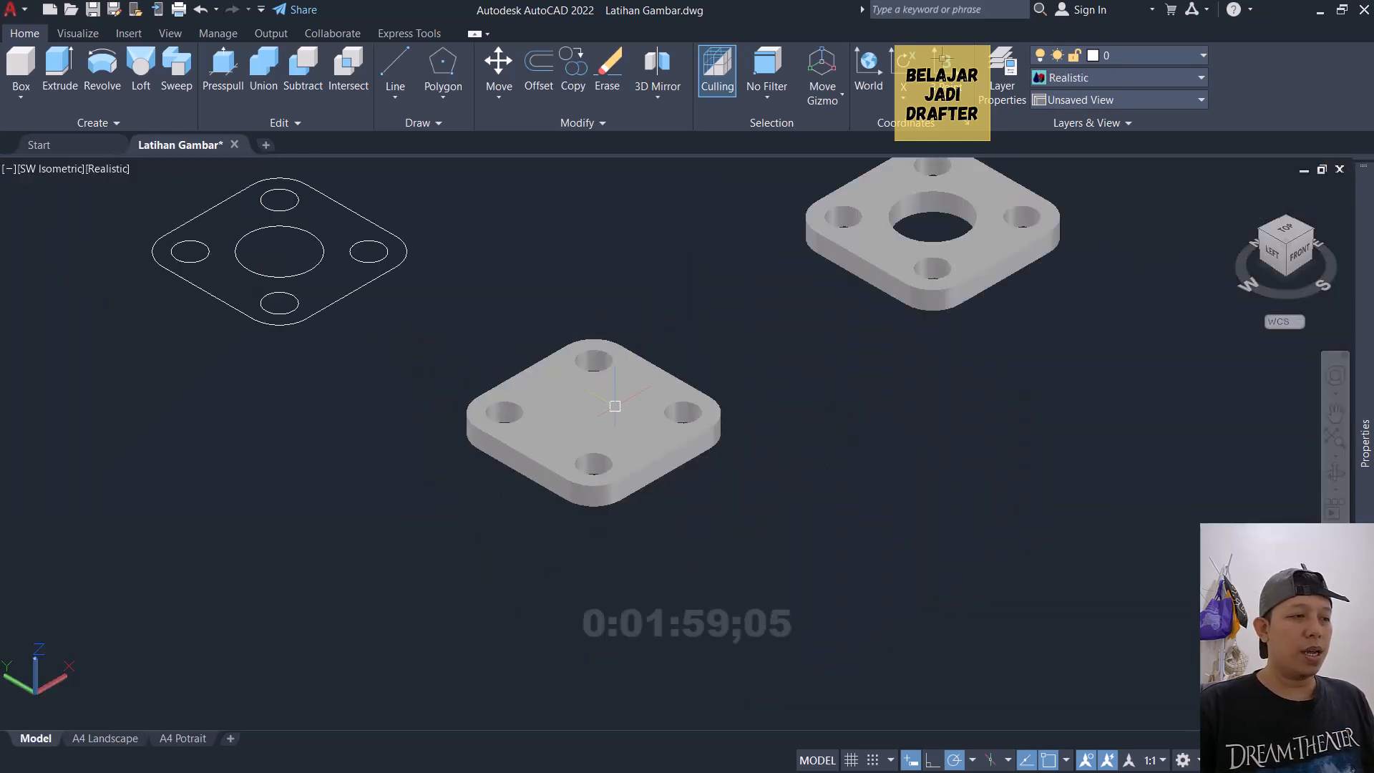
pyautogui.scroll(2, 306, 274)
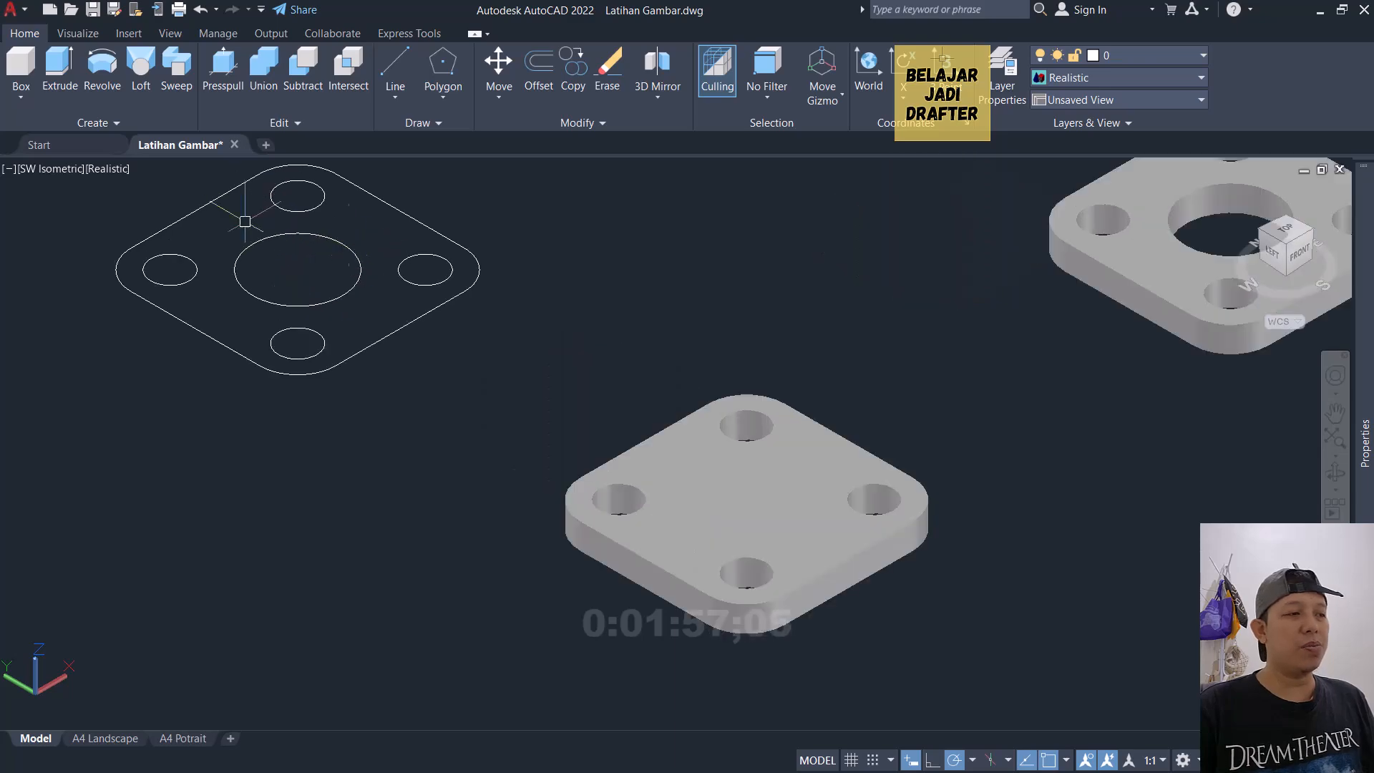
pyautogui.click(114, 169)
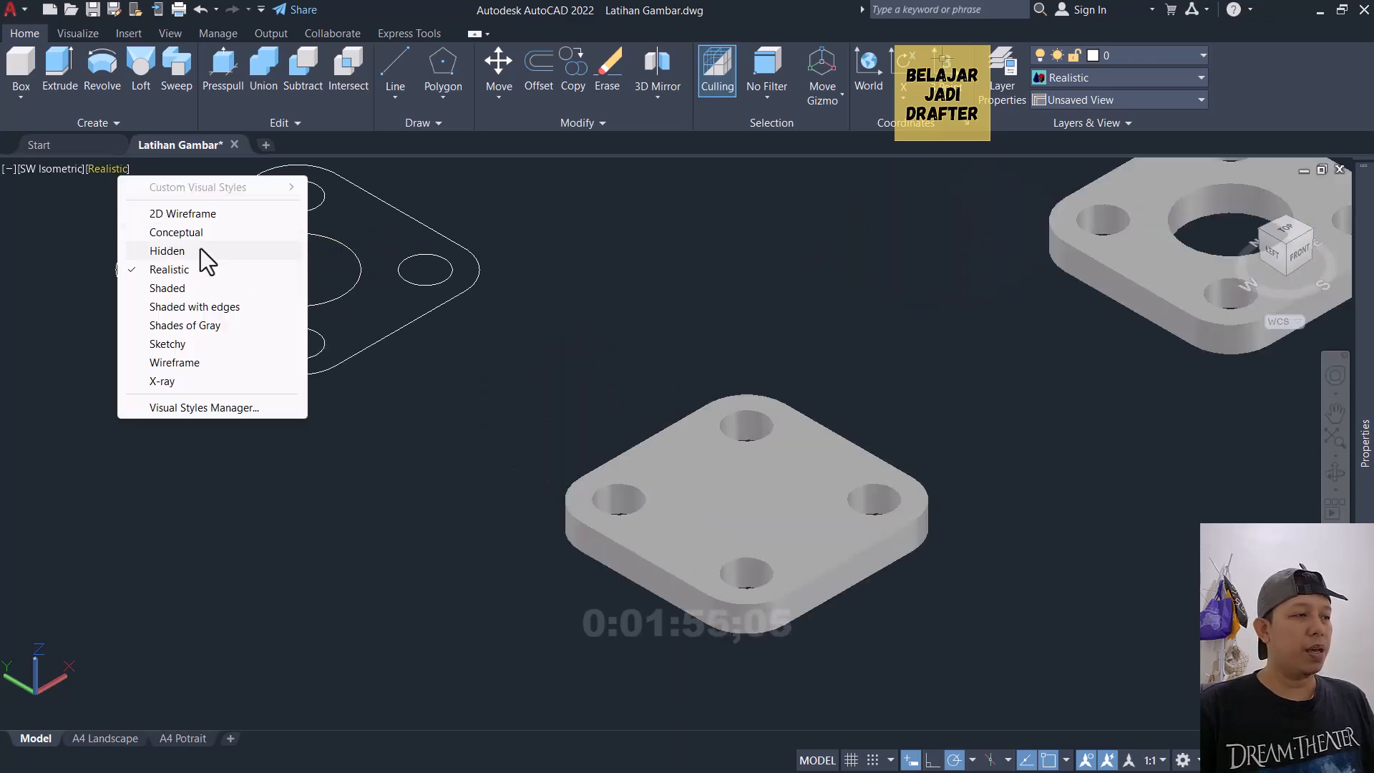
pyautogui.click(197, 214)
pyautogui.scroll(-5, 371, 359)
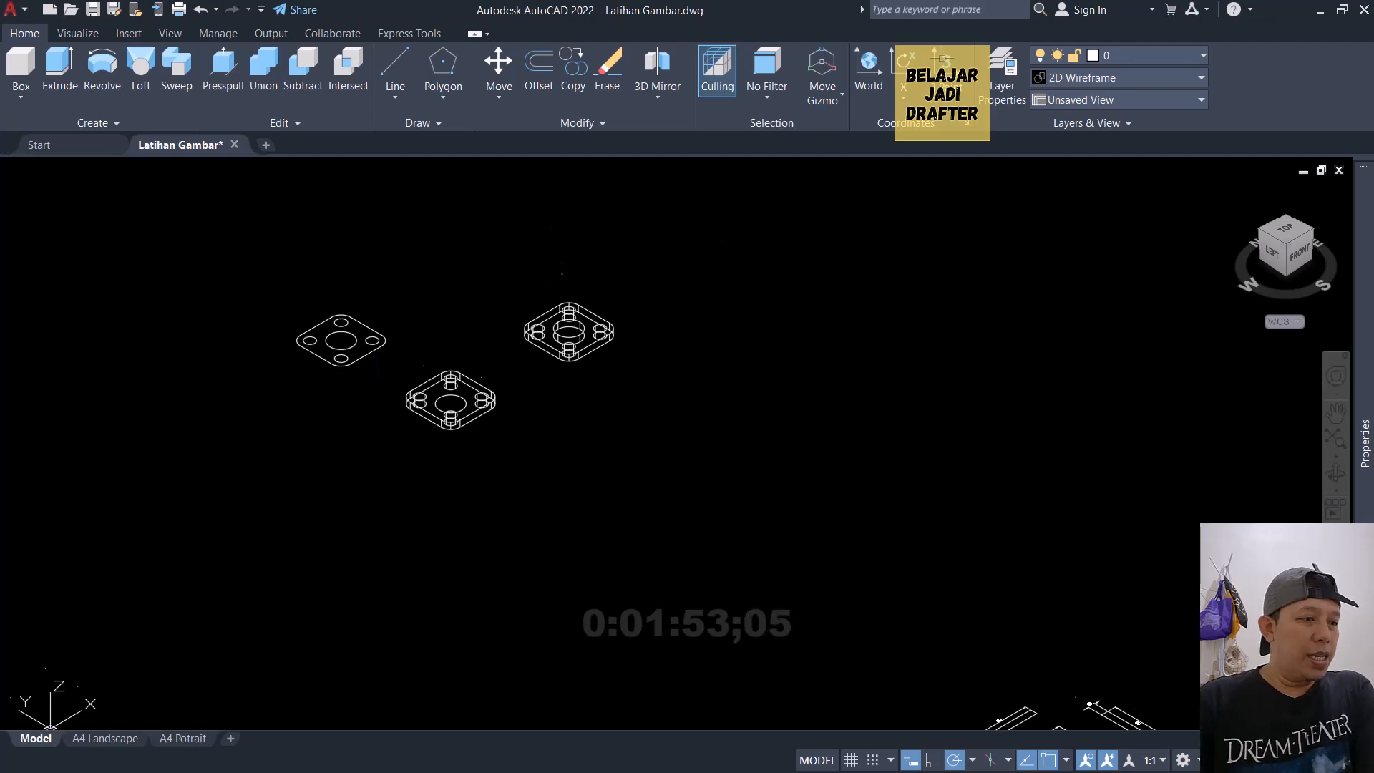
pyautogui.scroll(2, 562, 478)
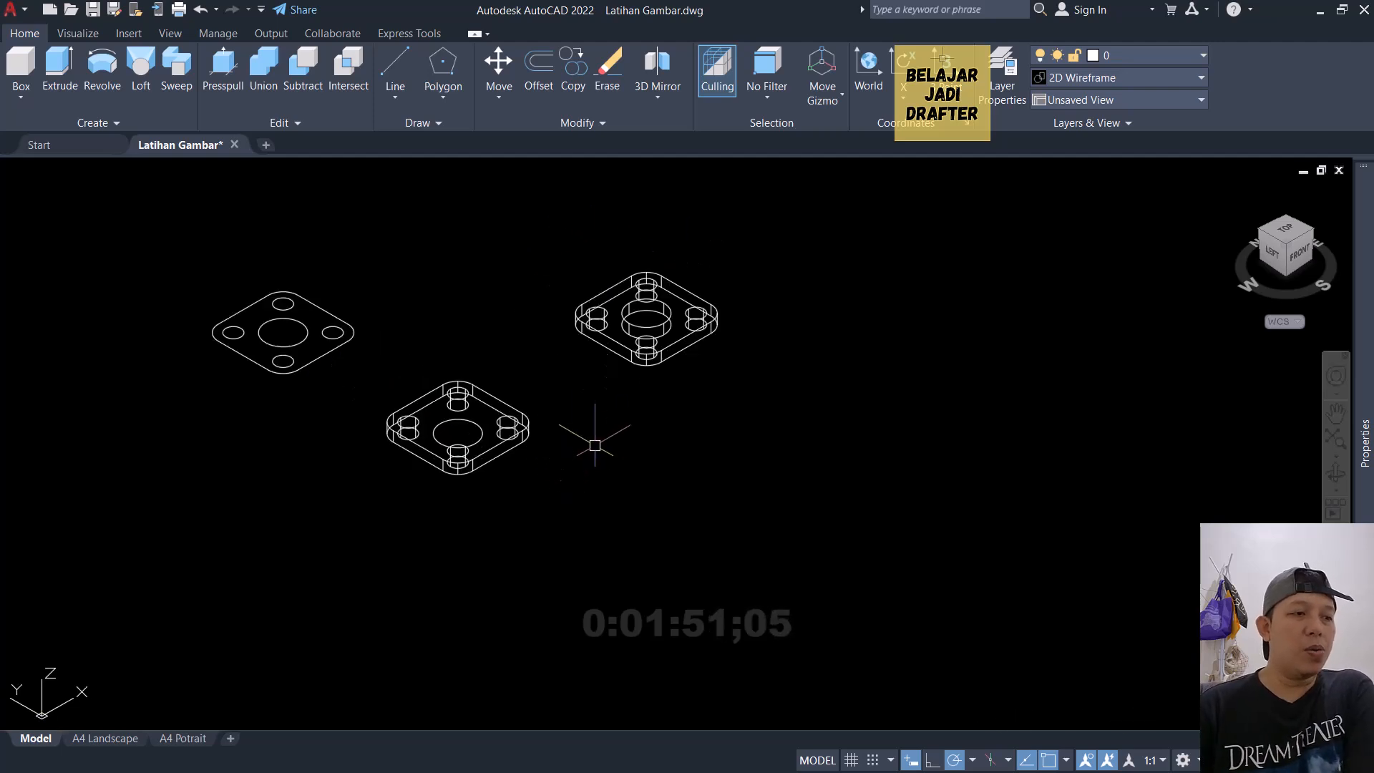
pyautogui.scroll(2, 635, 321)
pyautogui.scroll(2, 635, 321)
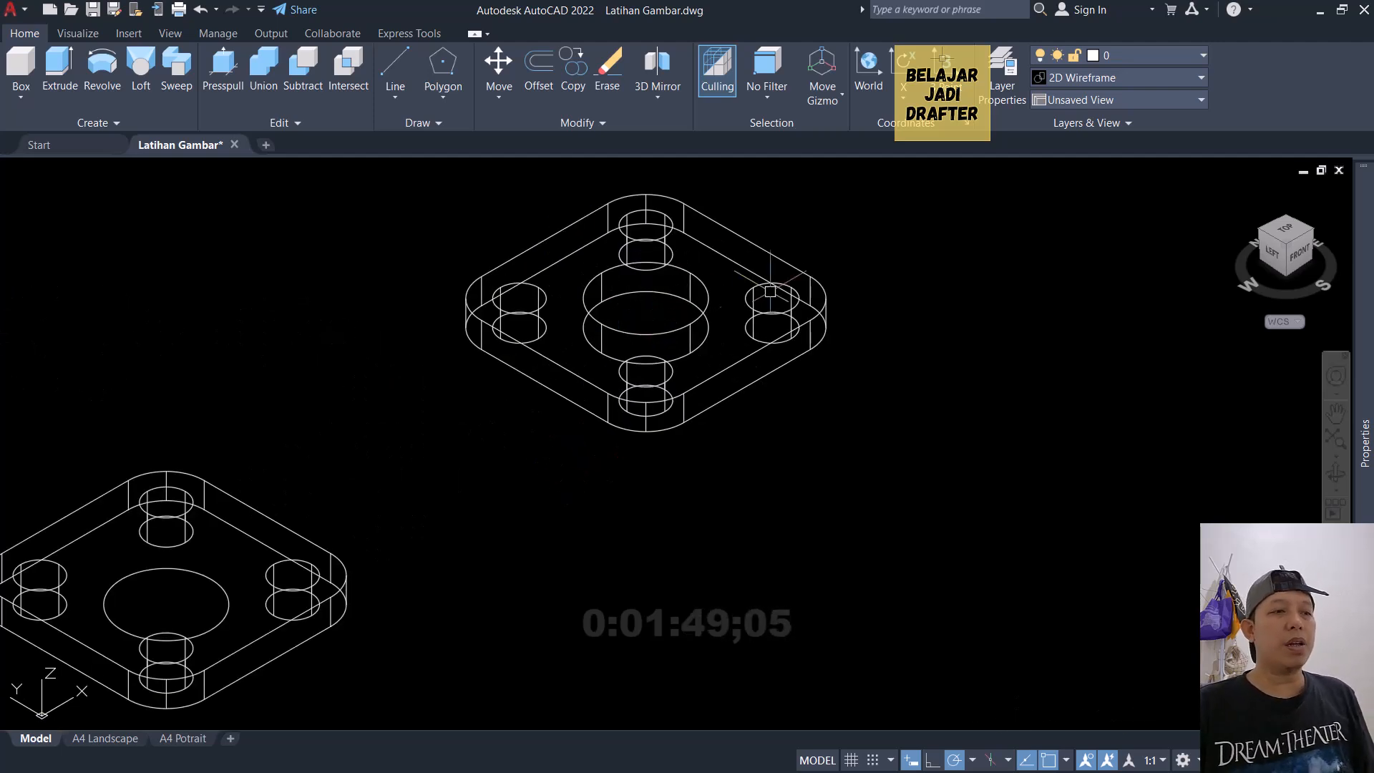
pyautogui.scroll(-4, 511, 318)
pyautogui.scroll(-7, 387, 355)
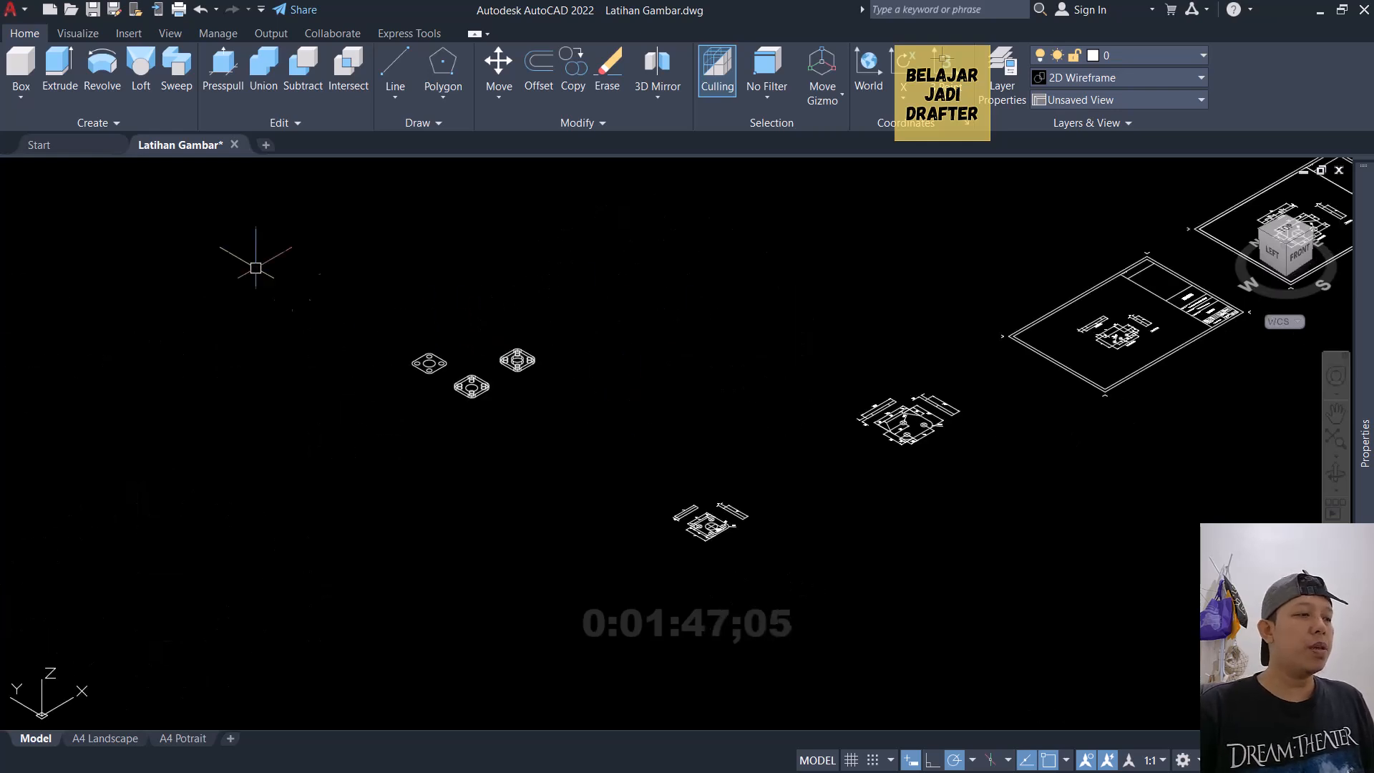
# Step: Switch to the Top view, focused on the dimensioned plate views, and save the drawing
pyautogui.click(42, 170)
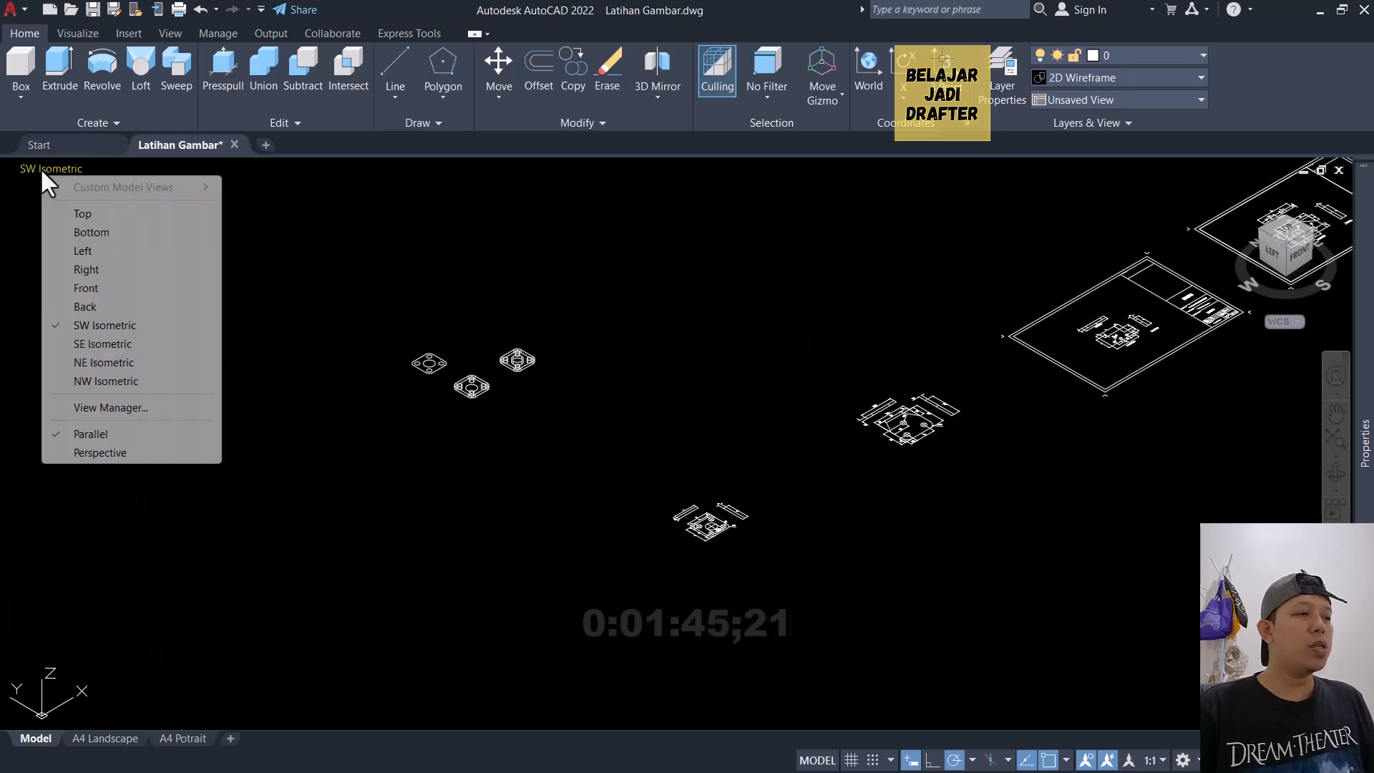
pyautogui.click(103, 214)
pyautogui.moveTo(671, 423); pyautogui.dragTo(963, 411, button='middle')
pyautogui.scroll(-2, 963, 411)
pyautogui.scroll(6, 565, 483)
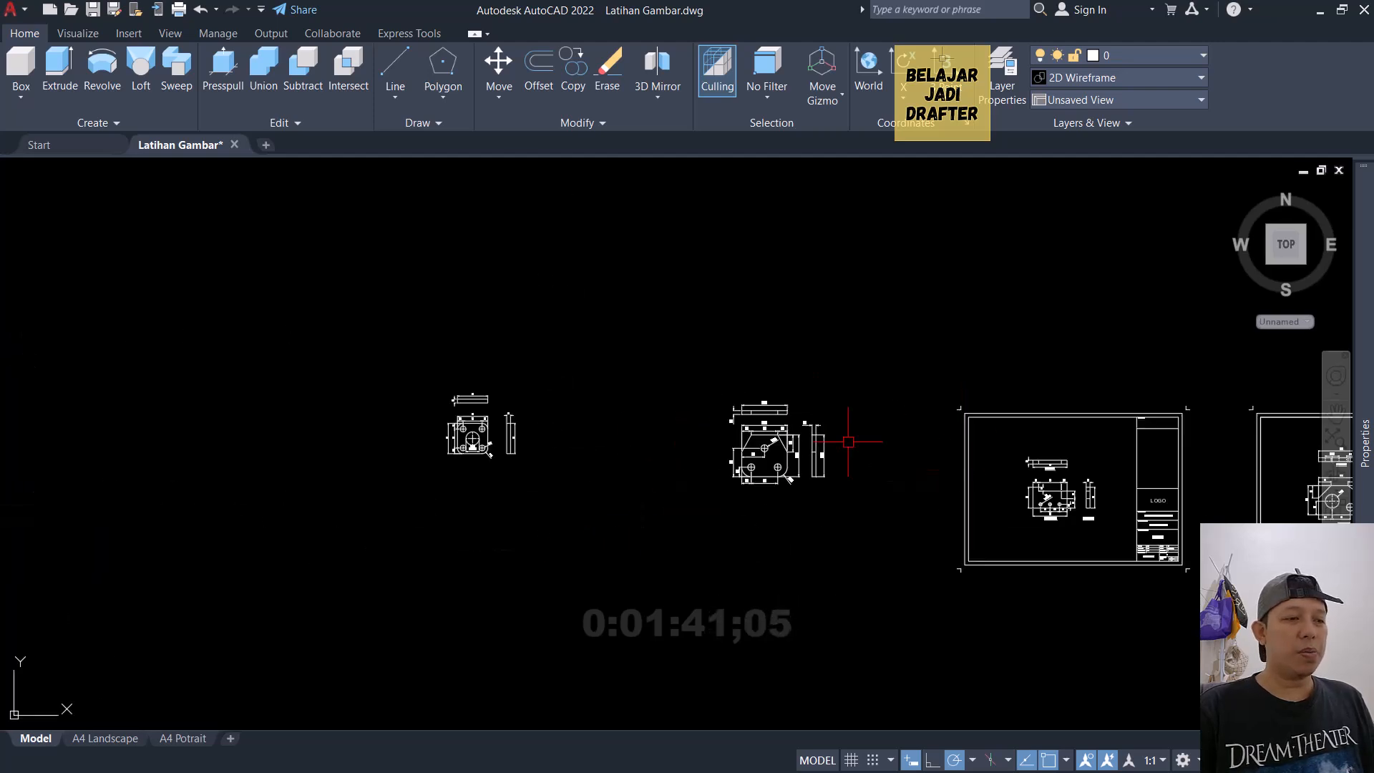
pyautogui.scroll(2, 395, 425)
pyautogui.scroll(2, 395, 425)
pyautogui.scroll(1, 730, 377)
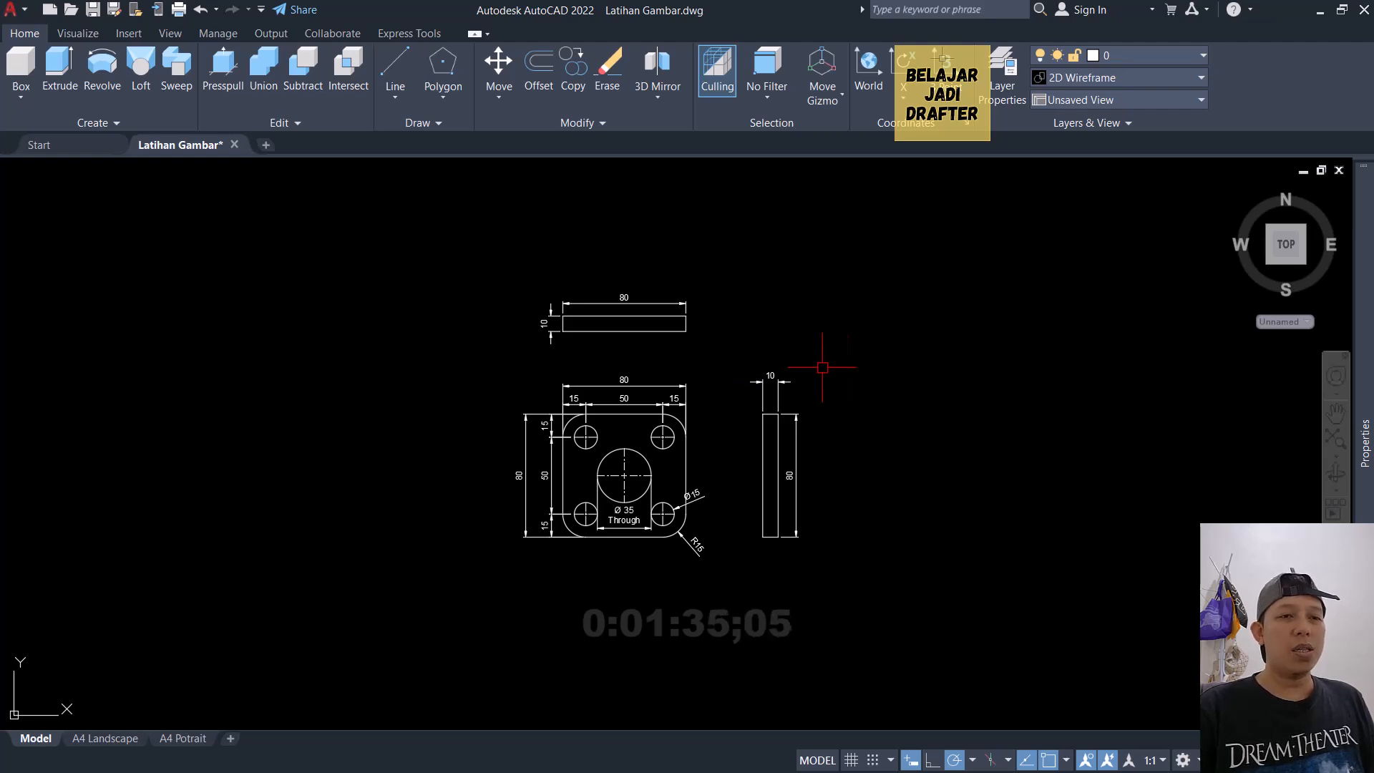
pyautogui.moveTo(743, 416); pyautogui.dragTo(705, 390, button='middle')
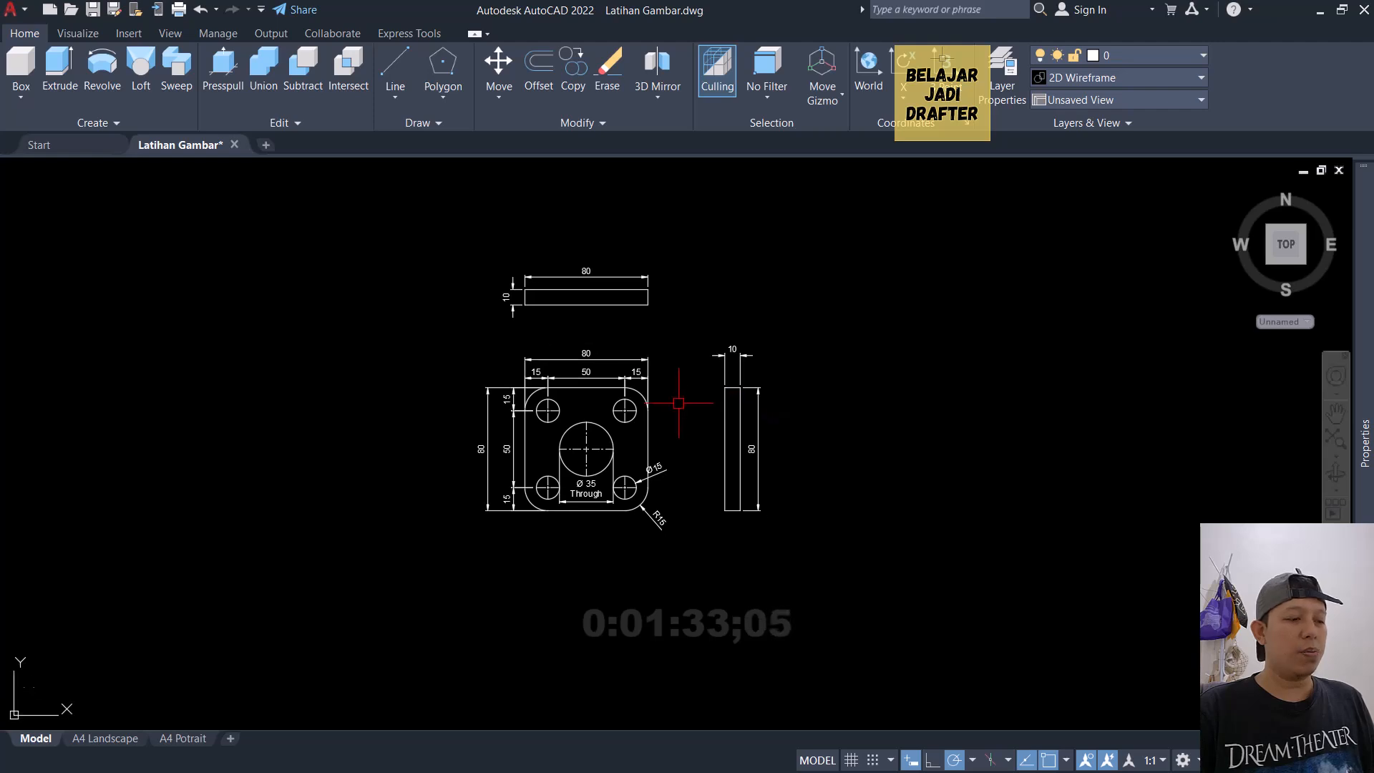
pyautogui.hotkey('ctrl', 's')
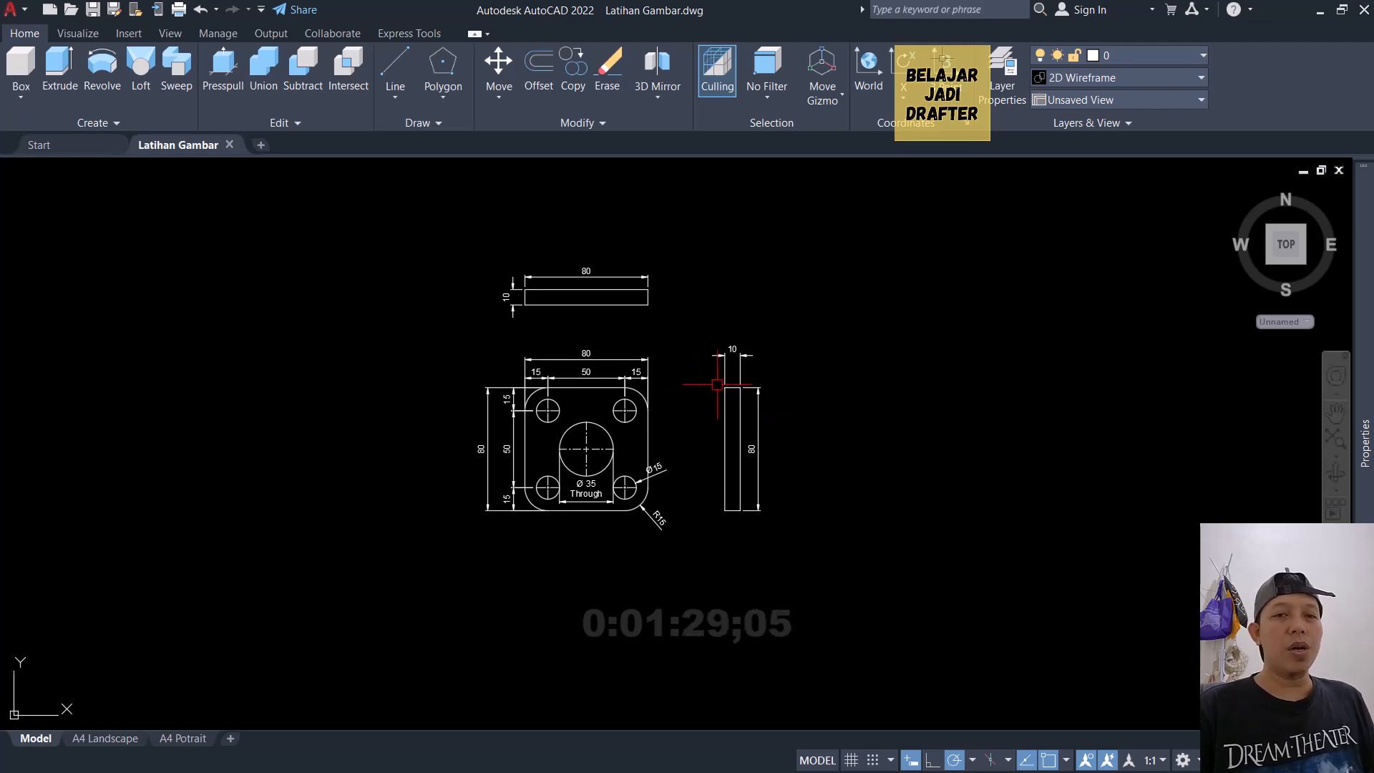
pyautogui.moveTo(782, 334); pyautogui.dragTo(779, 334, button='middle')
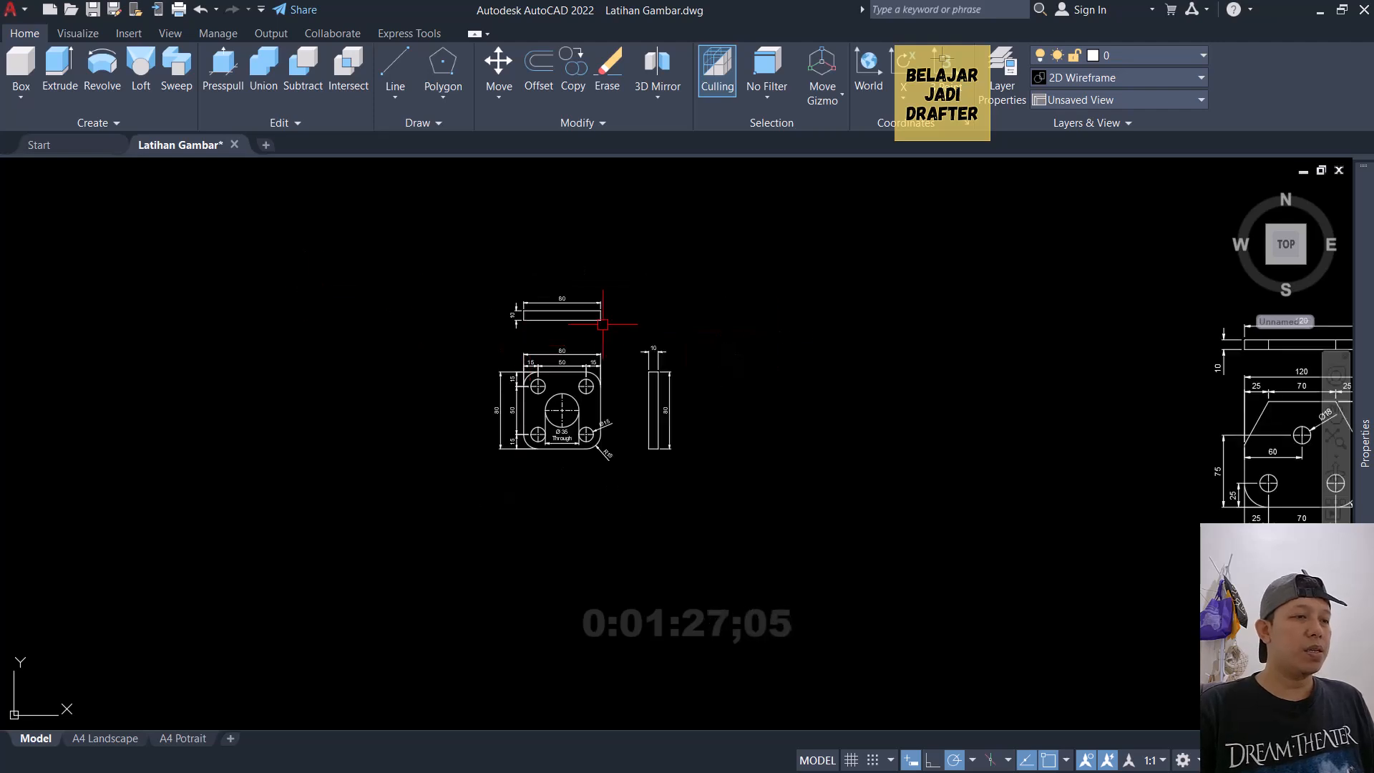
pyautogui.moveTo(529, 341); pyautogui.dragTo(501, 344, button='middle')
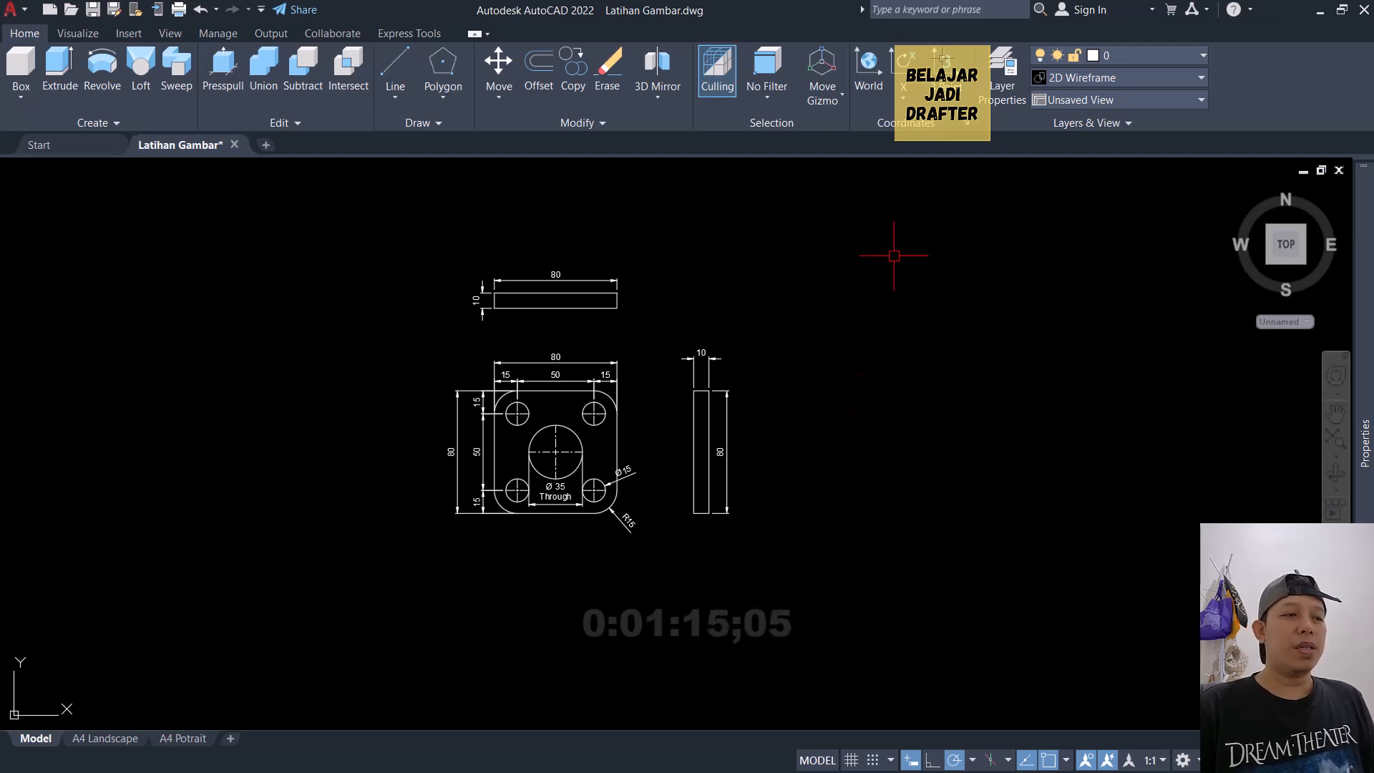
pyautogui.moveTo(786, 305); pyautogui.dragTo(784, 330, button='middle')
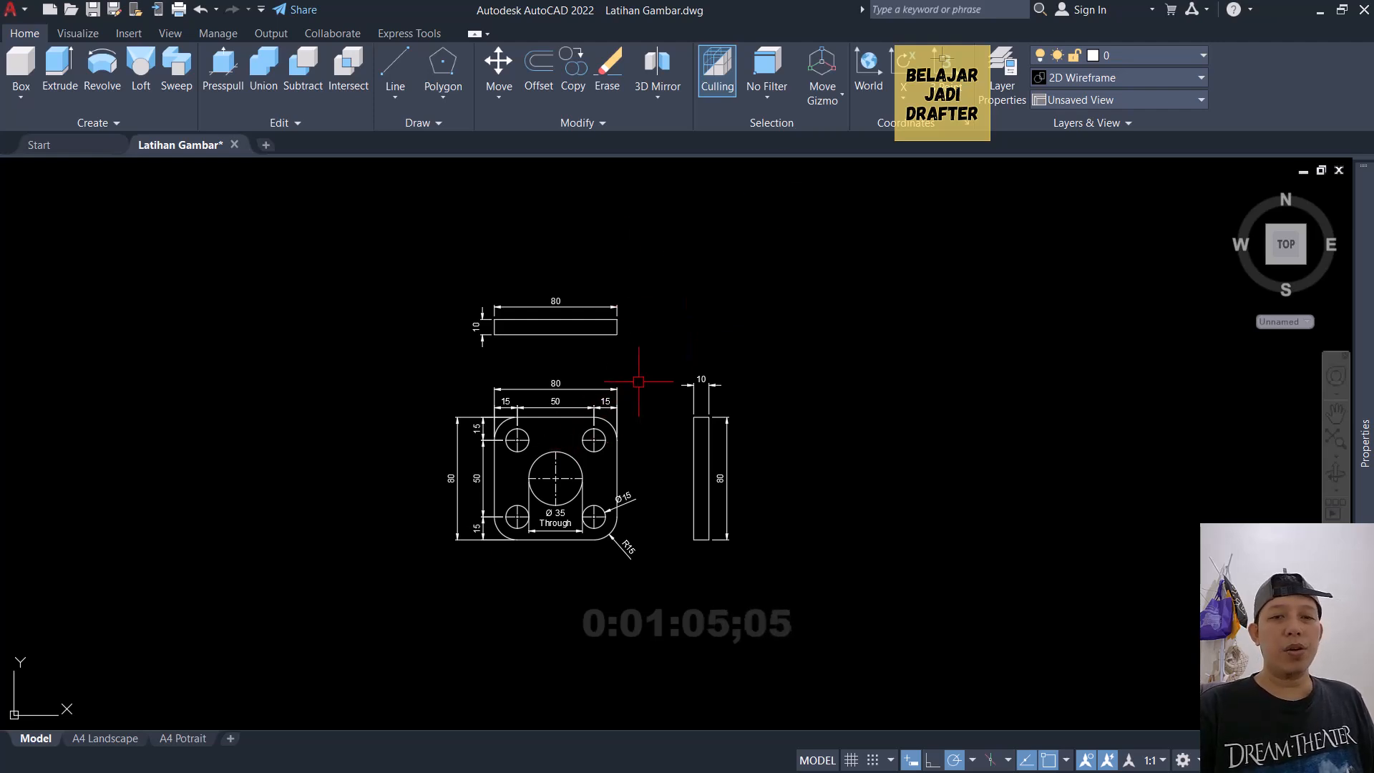
pyautogui.scroll(2, 819, 322)
pyautogui.scroll(-2, 451, 317)
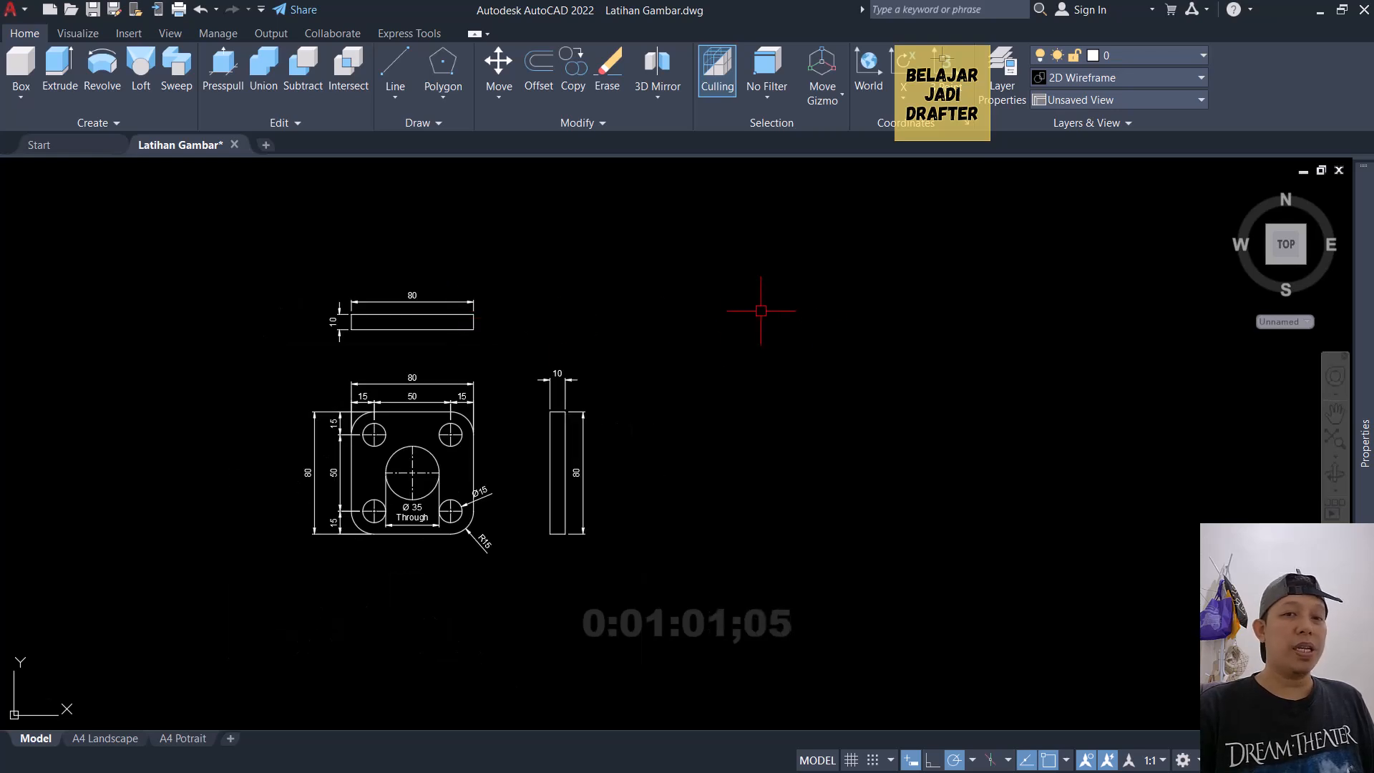
pyautogui.moveTo(507, 299); pyautogui.dragTo(512, 310, button='middle')
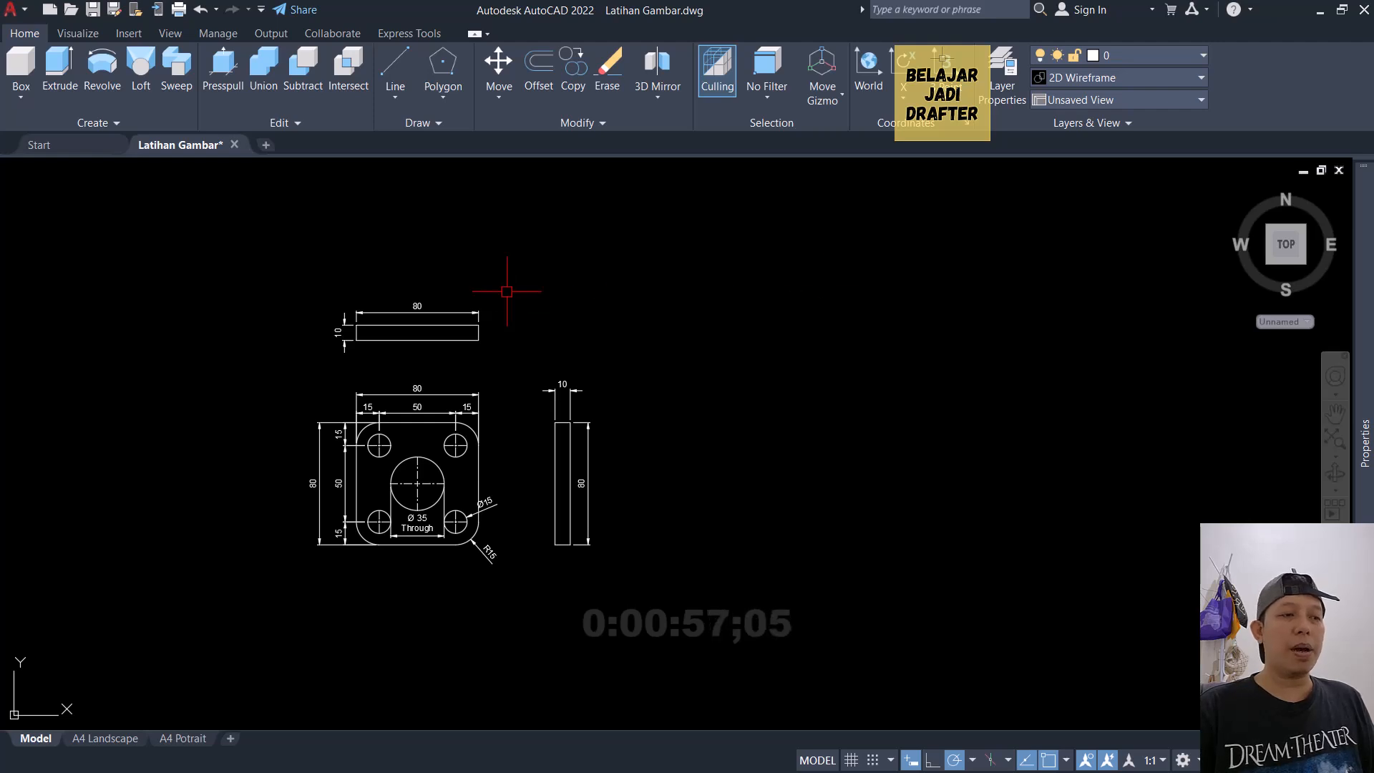
pyautogui.scroll(-2, 650, 299)
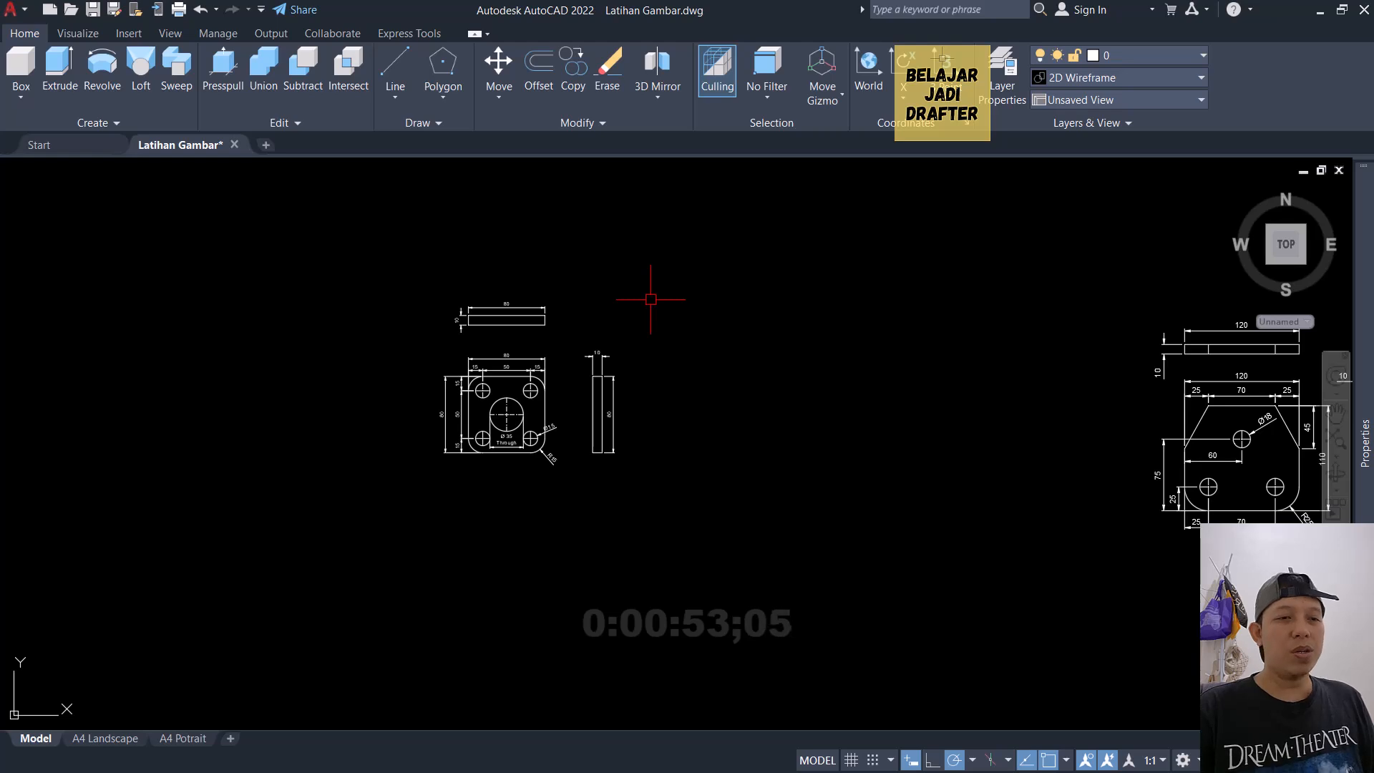
pyautogui.scroll(-1, 601, 298)
pyautogui.scroll(1, 509, 368)
pyautogui.moveTo(509, 368); pyautogui.dragTo(466, 429, button='middle')
pyautogui.scroll(2, 655, 345)
pyautogui.scroll(-2, 807, 188)
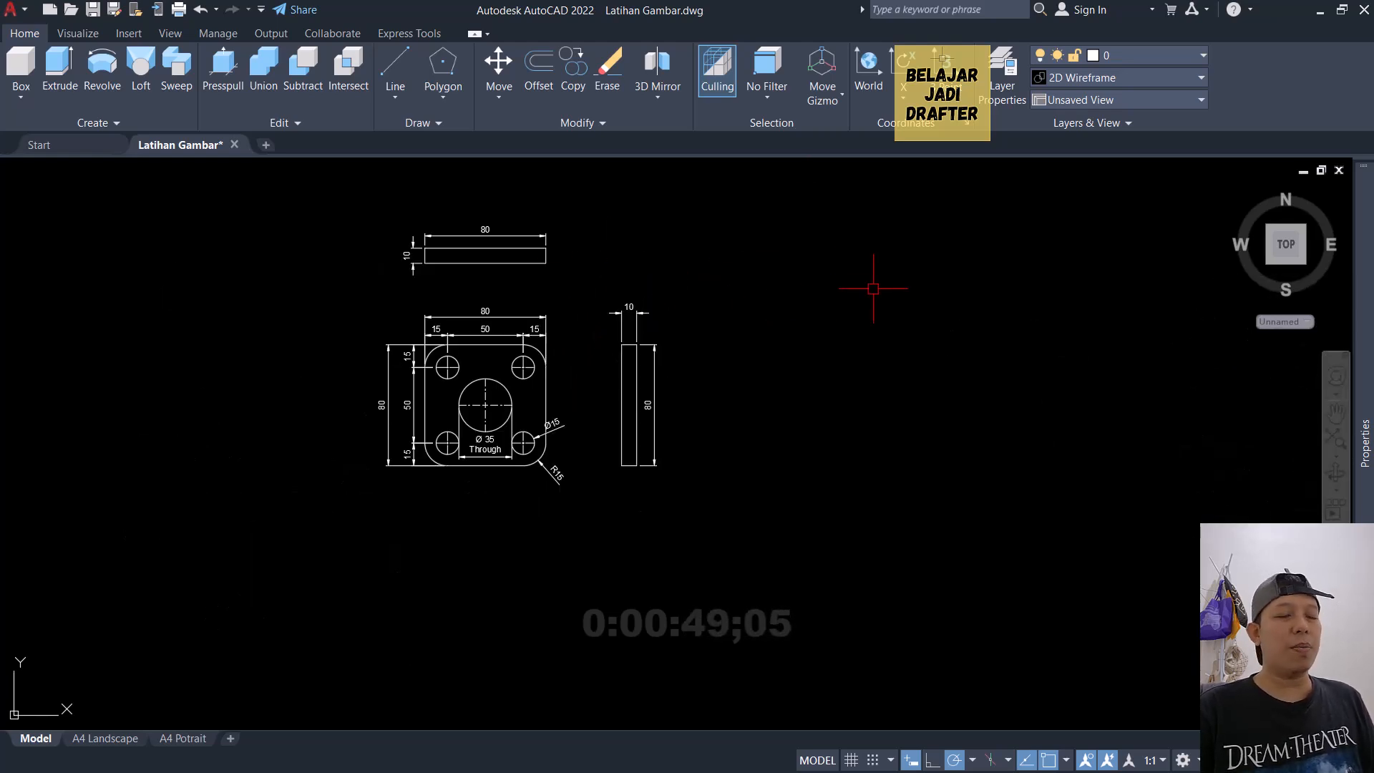
pyautogui.scroll(2, 644, 269)
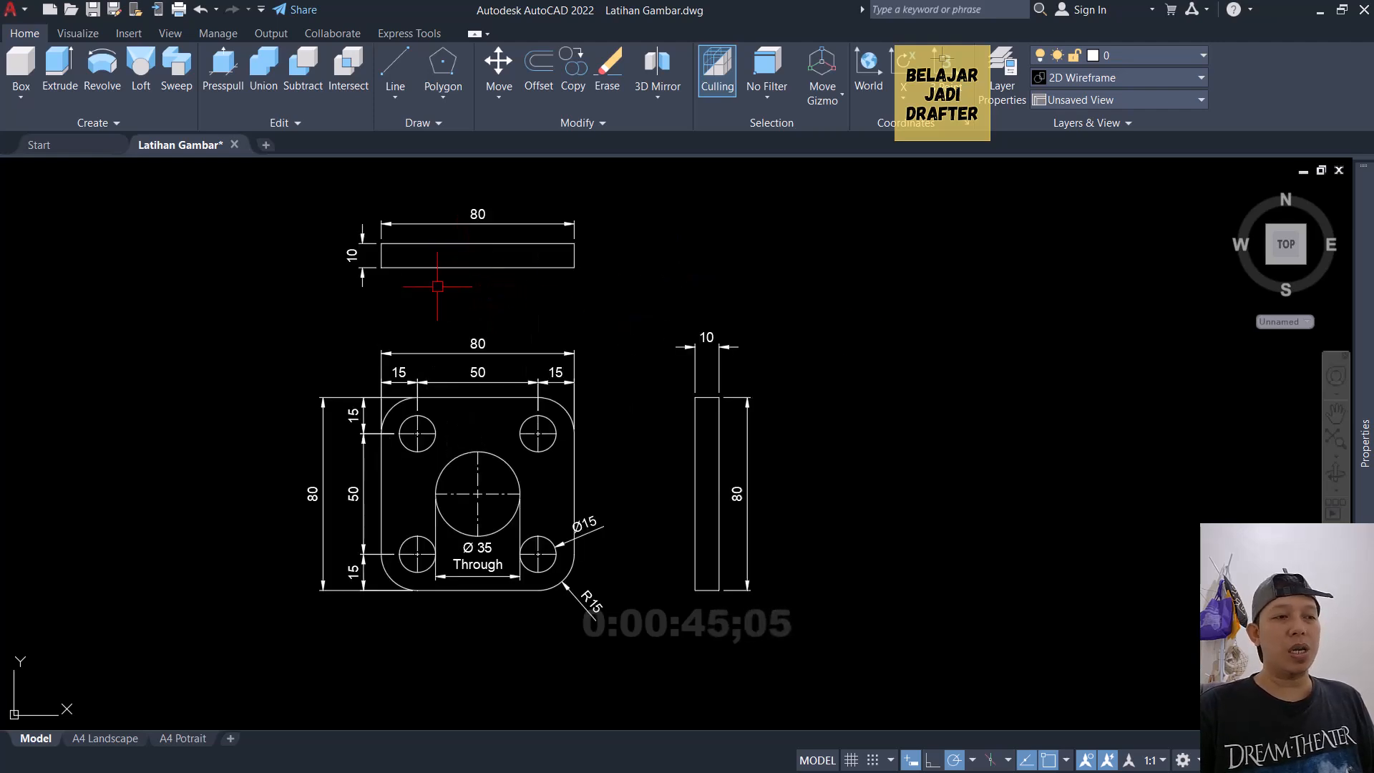
pyautogui.scroll(-2, 437, 286)
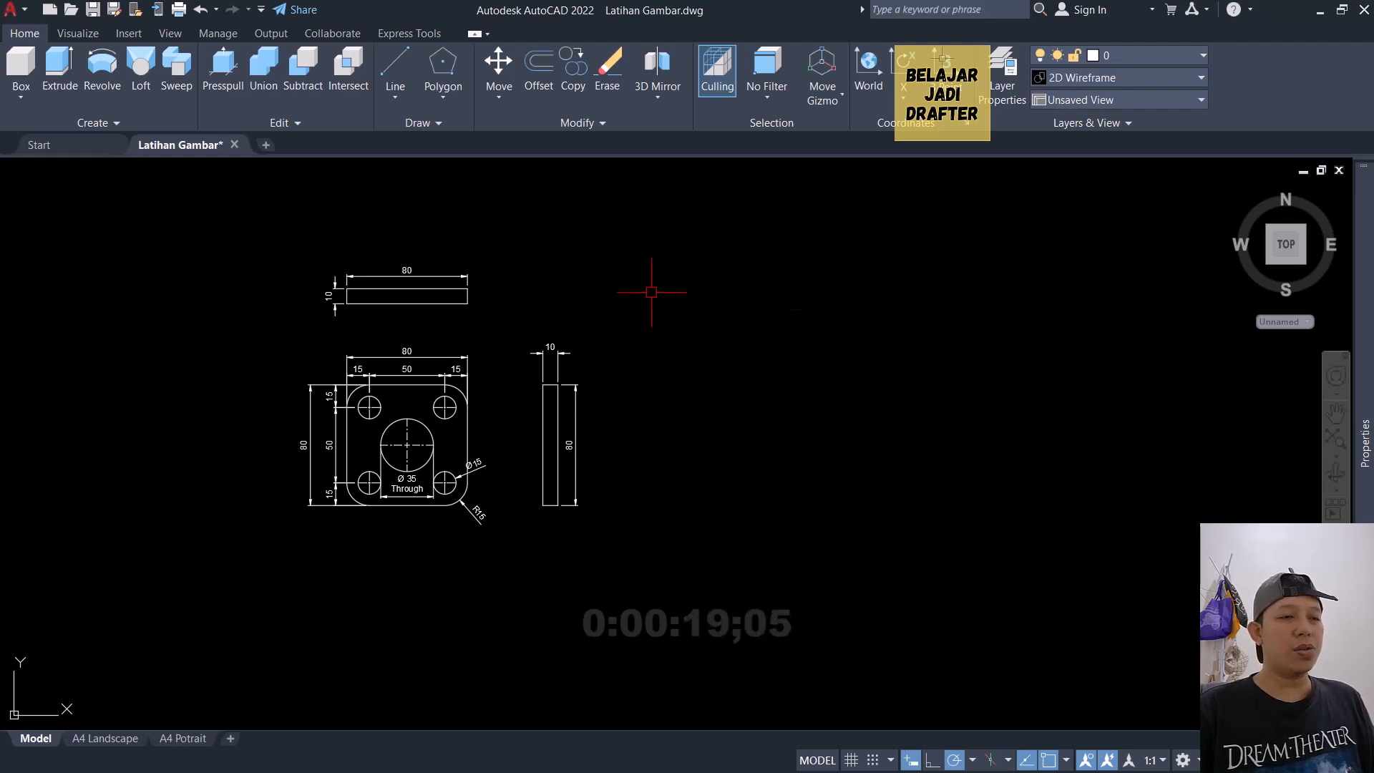
pyautogui.scroll(-1, 799, 337)
pyautogui.scroll(1, 628, 345)
pyautogui.moveTo(537, 319); pyautogui.dragTo(640, 364, button='middle')
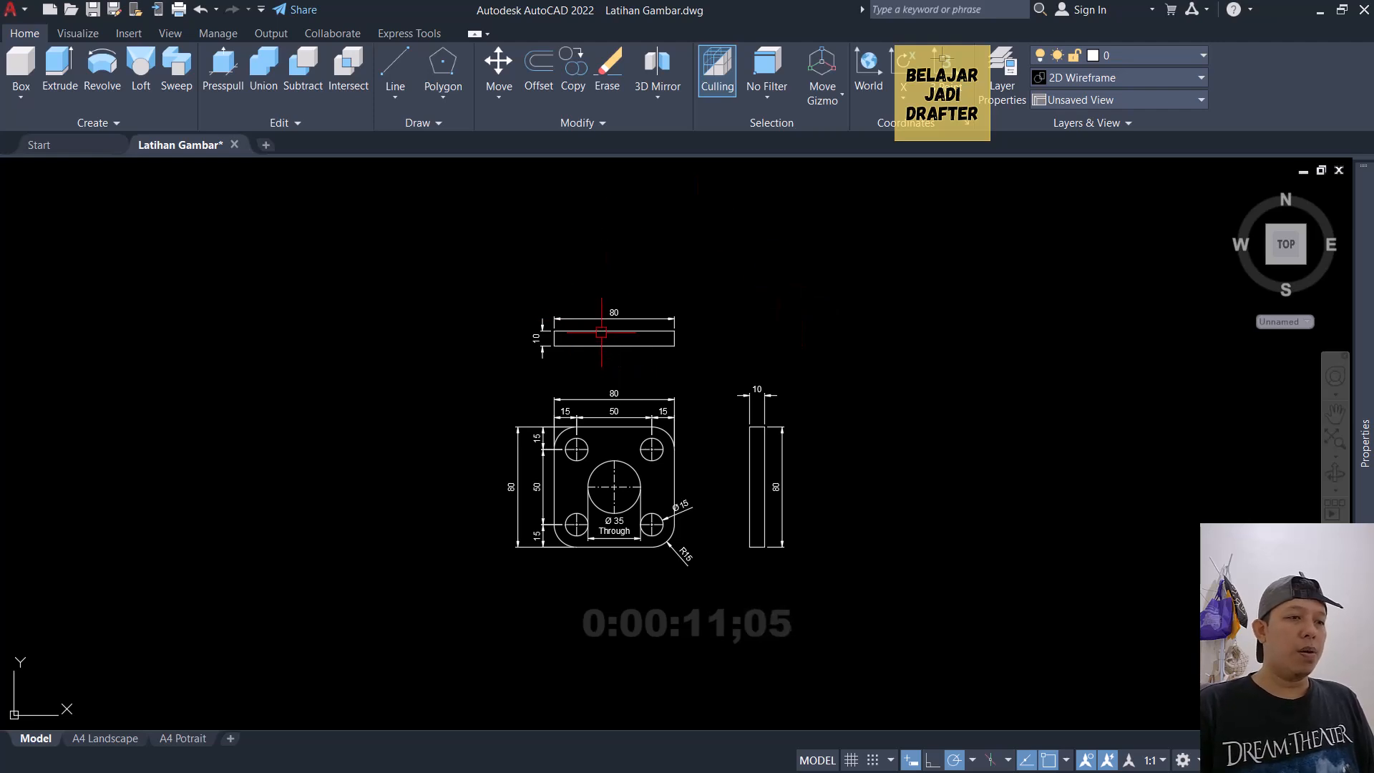
pyautogui.scroll(3, 666, 301)
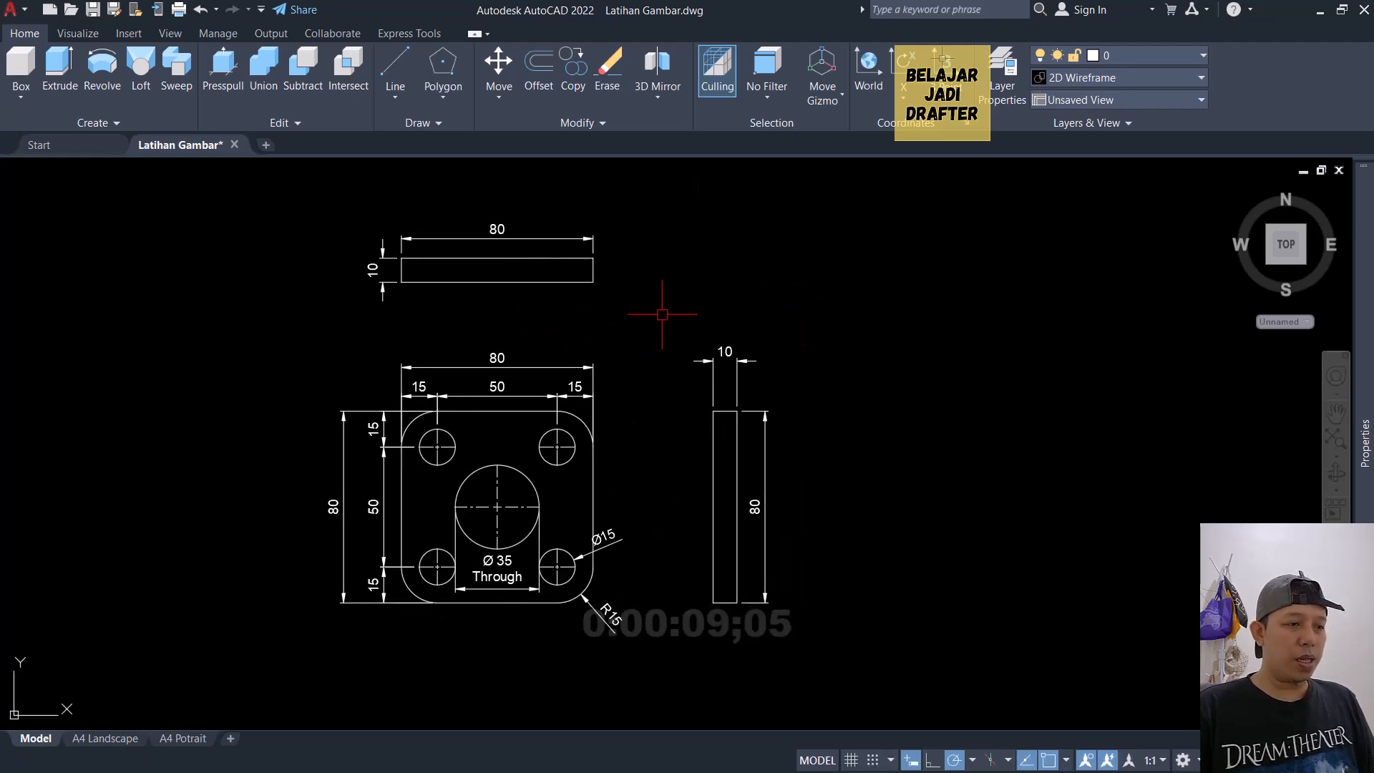
pyautogui.scroll(-3, 429, 337)
pyautogui.scroll(3, 372, 354)
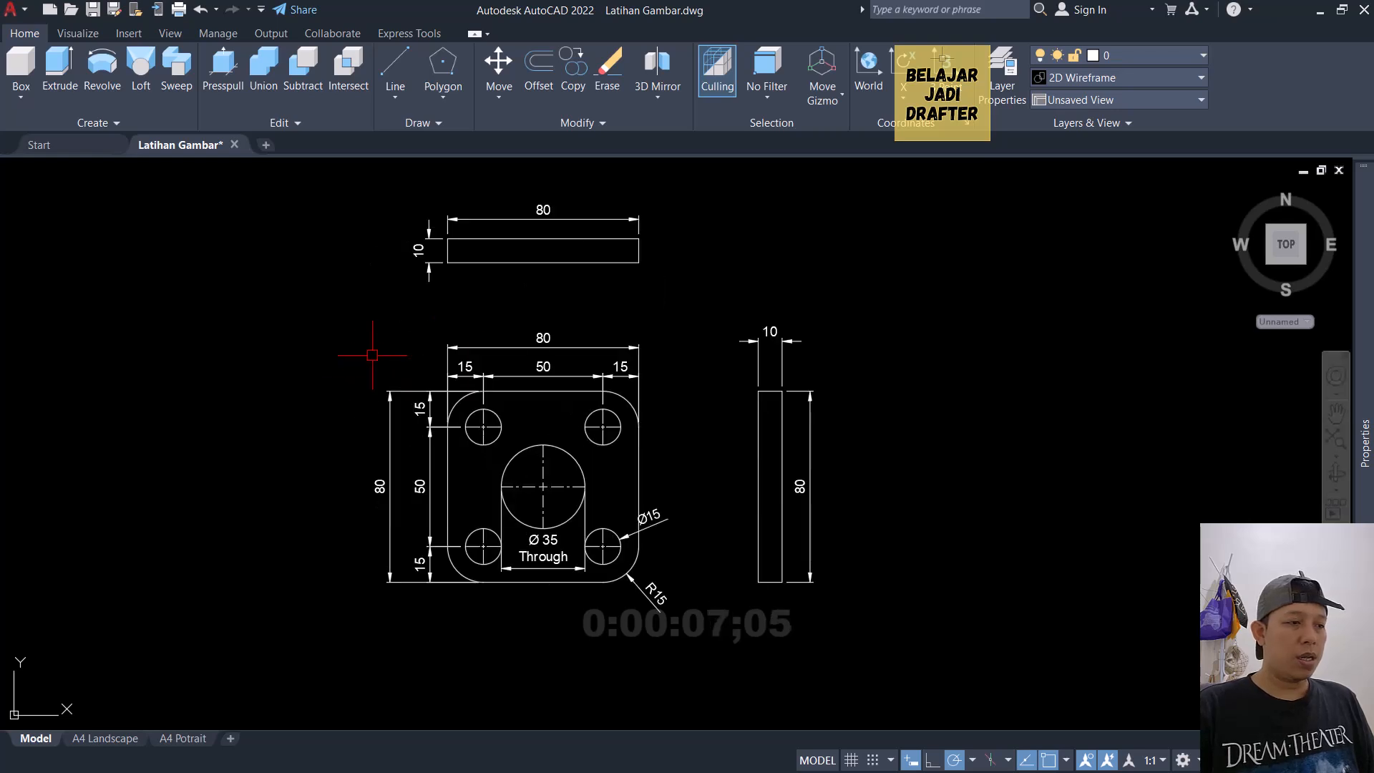
pyautogui.moveTo(878, 369); pyautogui.dragTo(799, 392, button='middle')
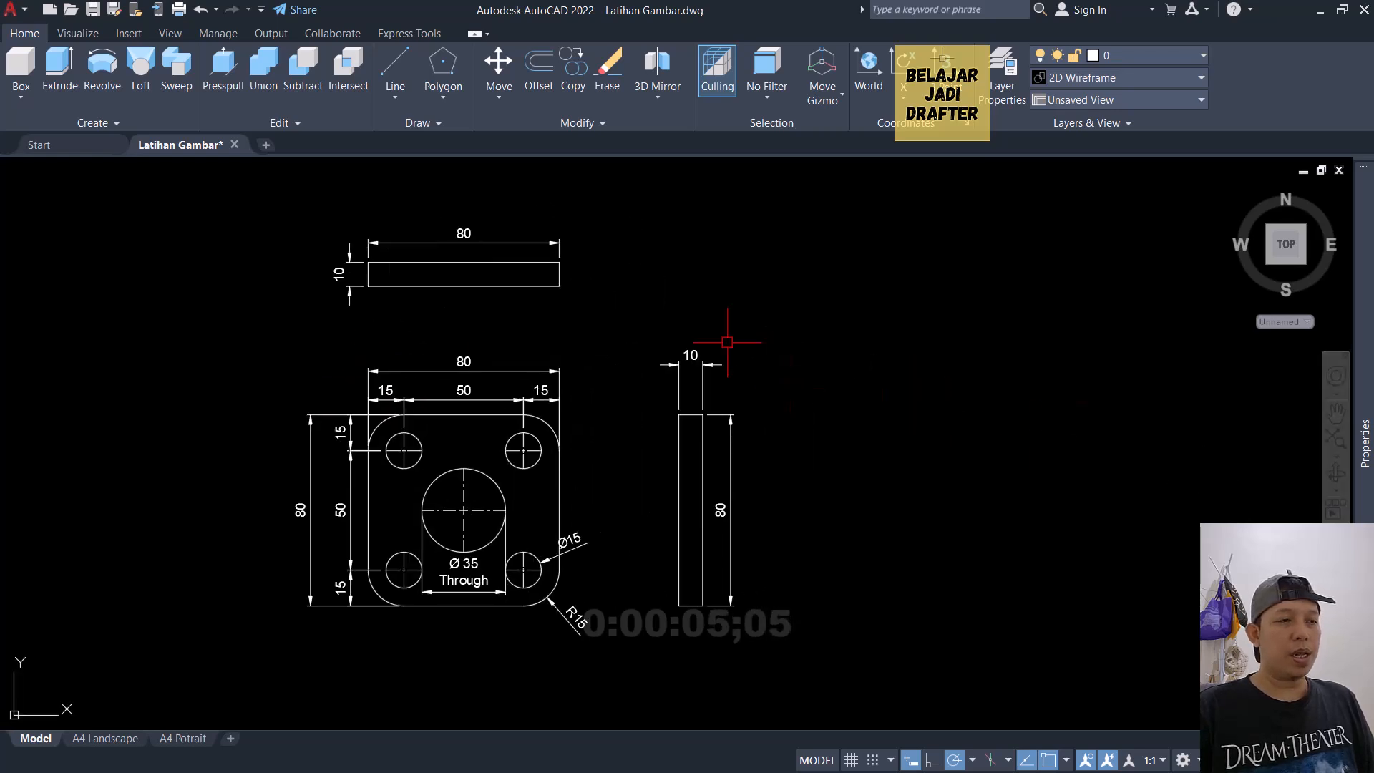